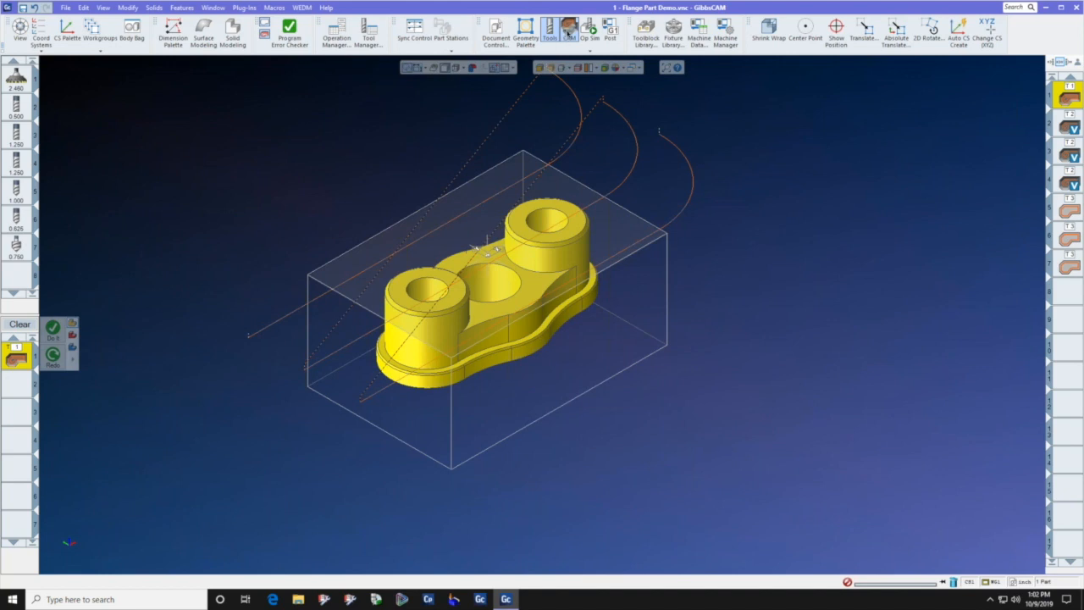
# - Import the Parasolid file Vise Moving Jaw.x_t from the 6 Inch Vise folder
pyautogui.click(568, 31)
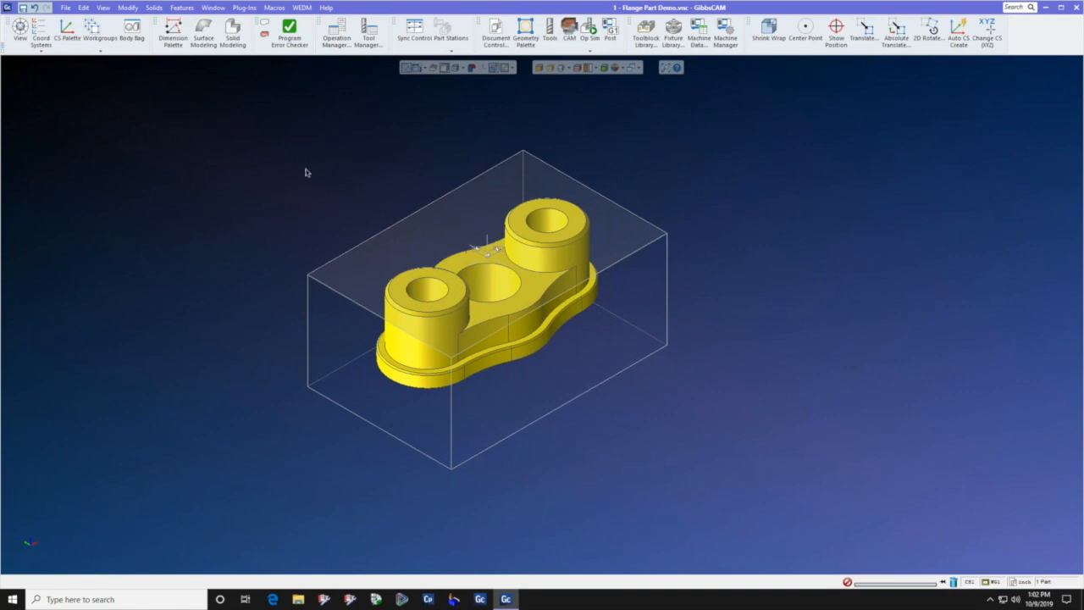
pyautogui.click(66, 9)
pyautogui.click(79, 136)
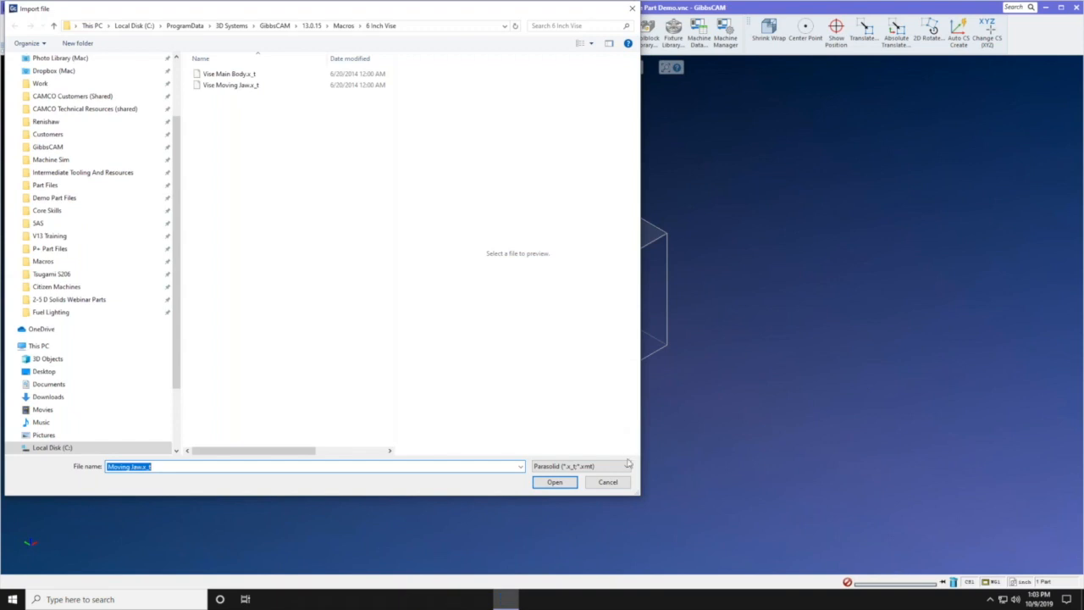
pyautogui.click(626, 467)
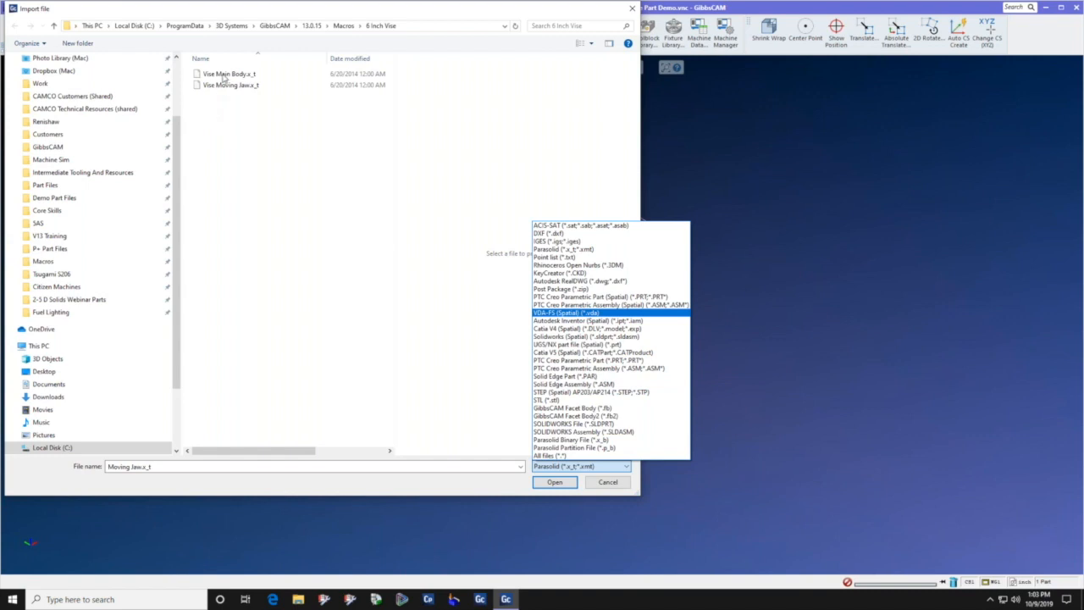
pyautogui.click(224, 77)
pyautogui.click(224, 85)
pyautogui.click(554, 482)
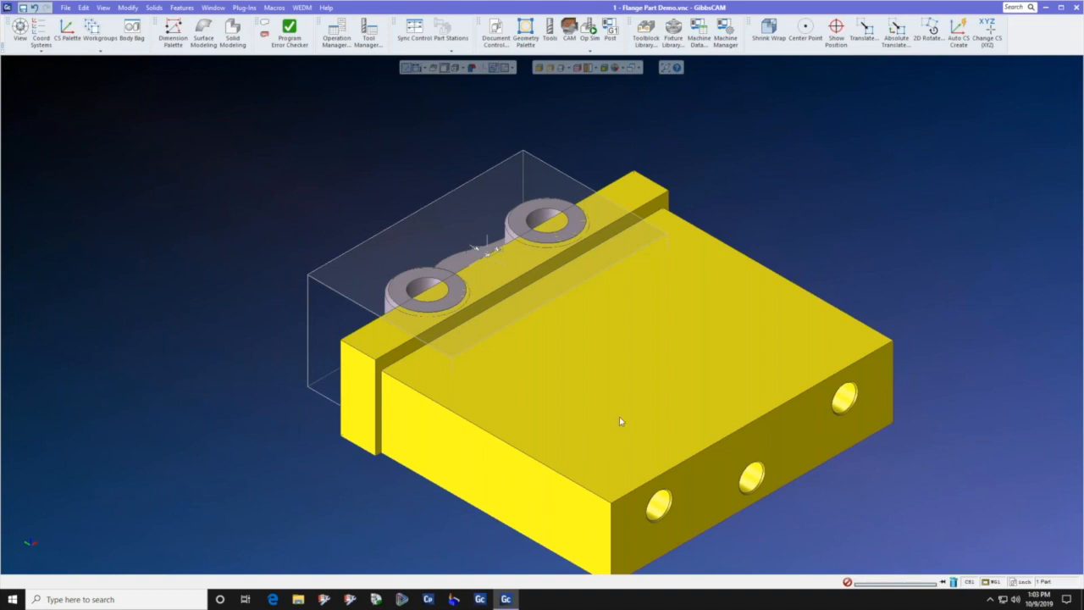
# - Delete the imported vise jaw body from the part file
pyautogui.click(997, 283)
pyautogui.click(680, 376)
pyautogui.scroll(-3, 943, 391)
pyautogui.scroll(2, 937, 434)
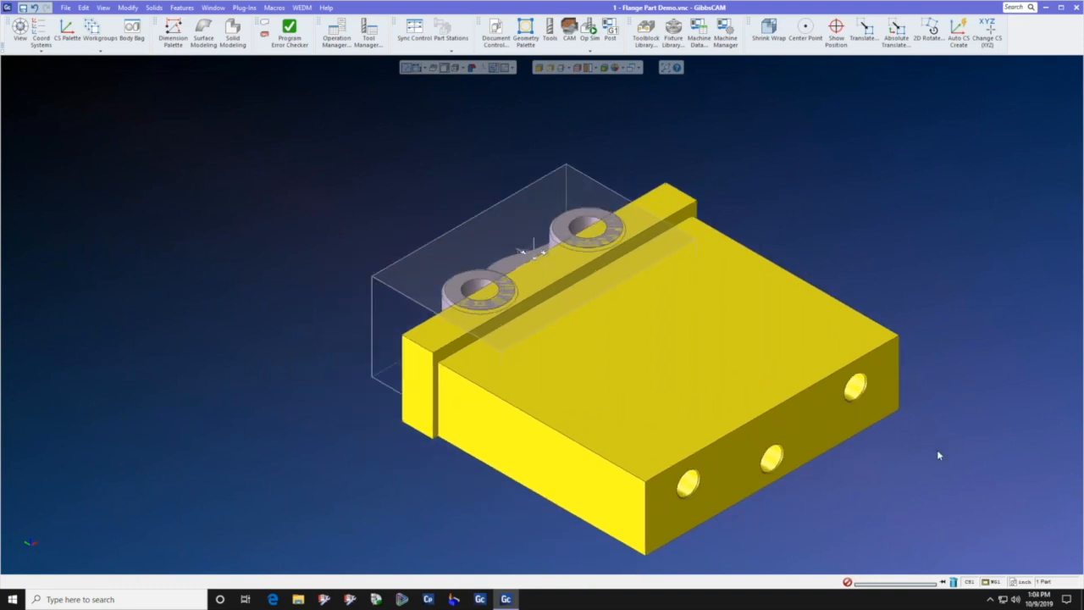
pyautogui.press('Delete')
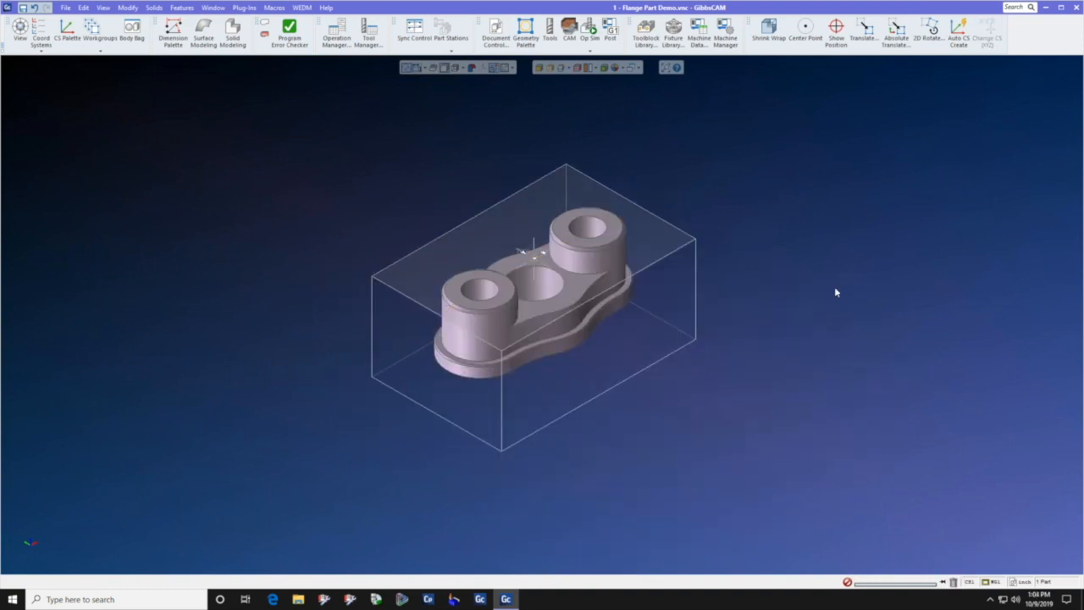
# - Select the flange body and display the list of coordinate systems
pyautogui.click(613, 264)
pyautogui.scroll(-3, 602, 431)
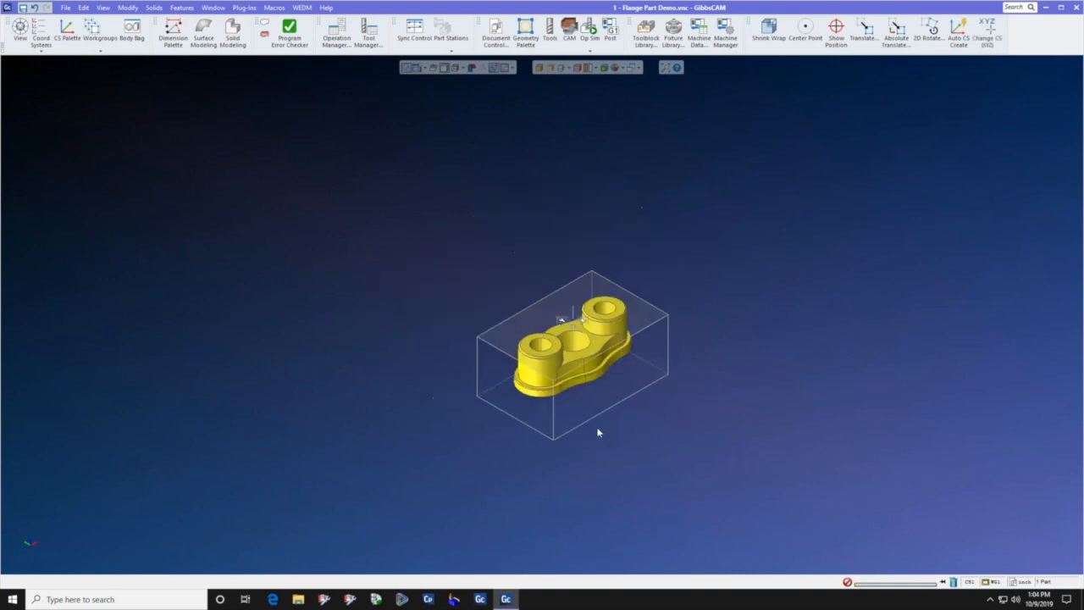
pyautogui.scroll(4, 645, 395)
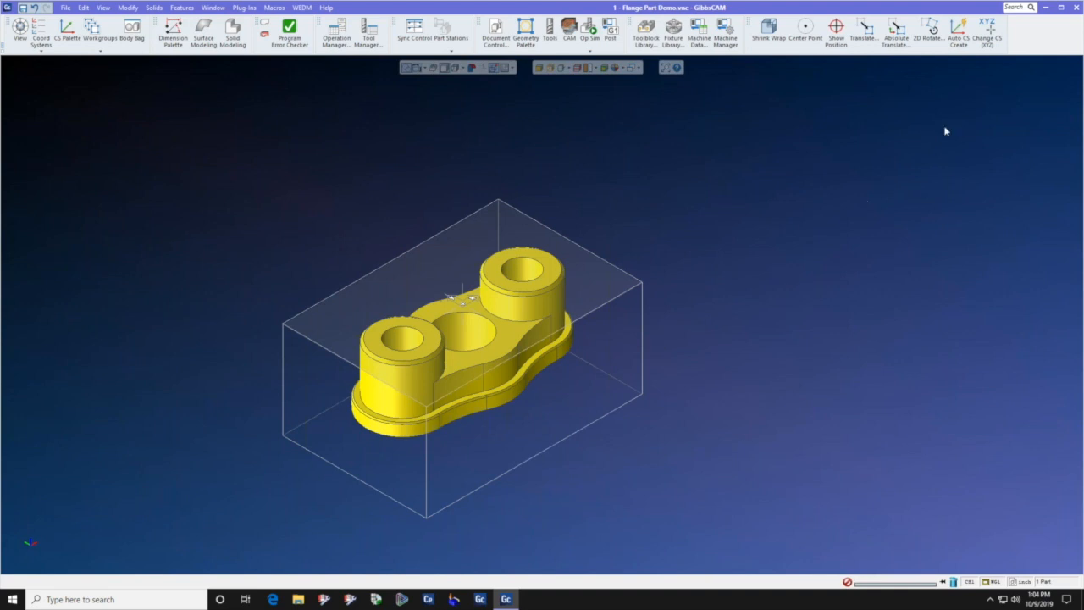
pyautogui.scroll(3, 457, 301)
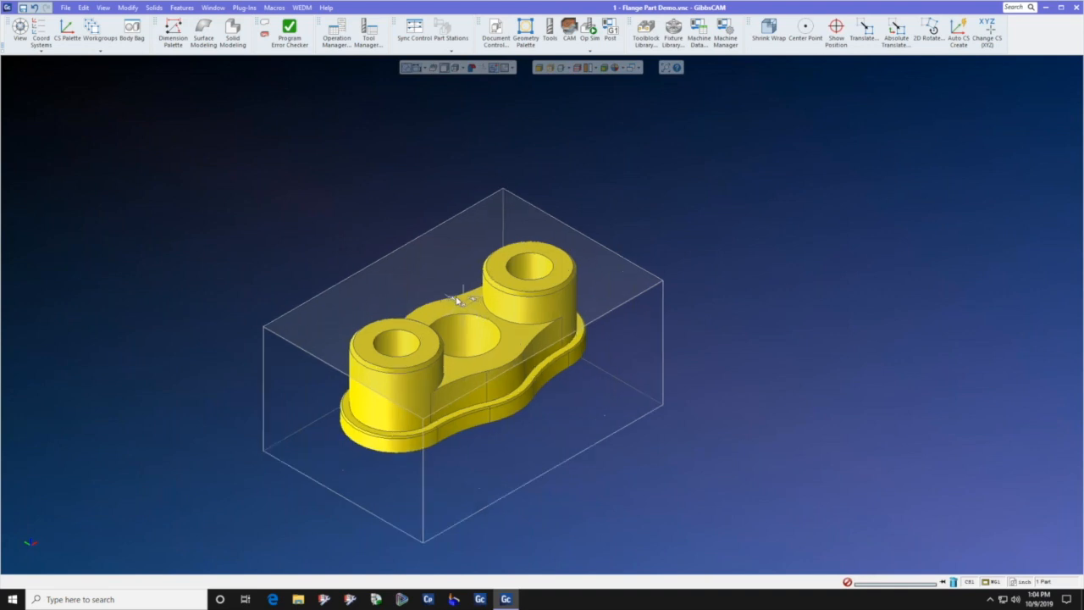
pyautogui.click(40, 34)
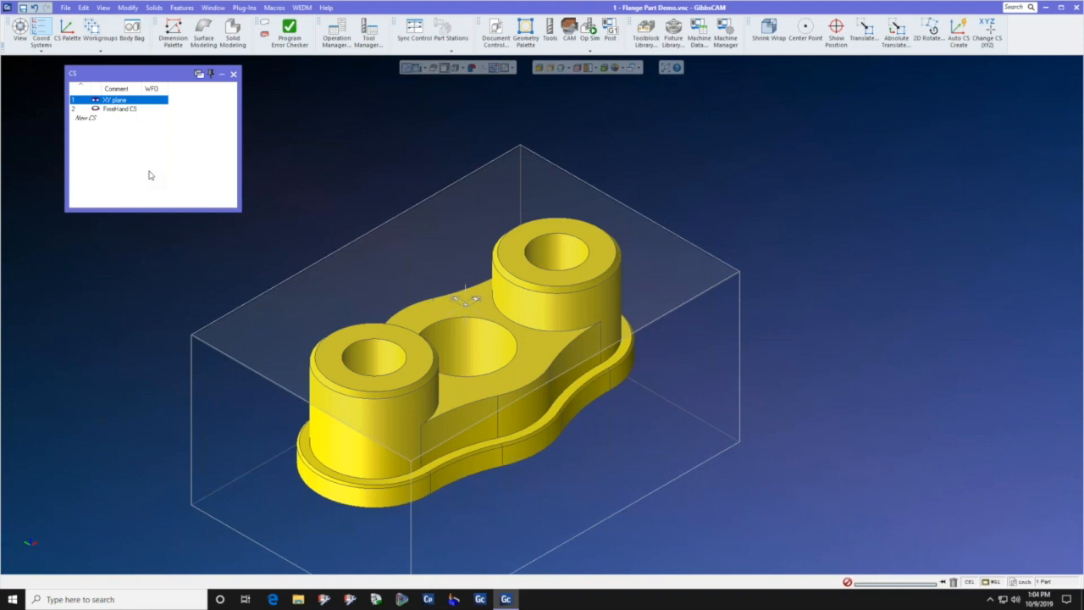
pyautogui.click(68, 31)
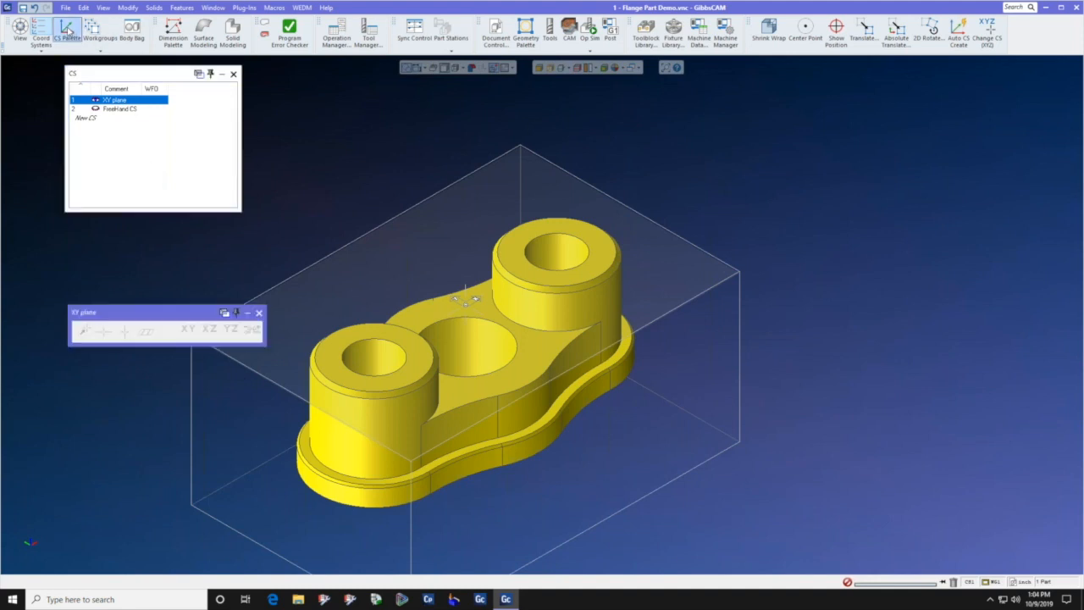
pyautogui.click(259, 314)
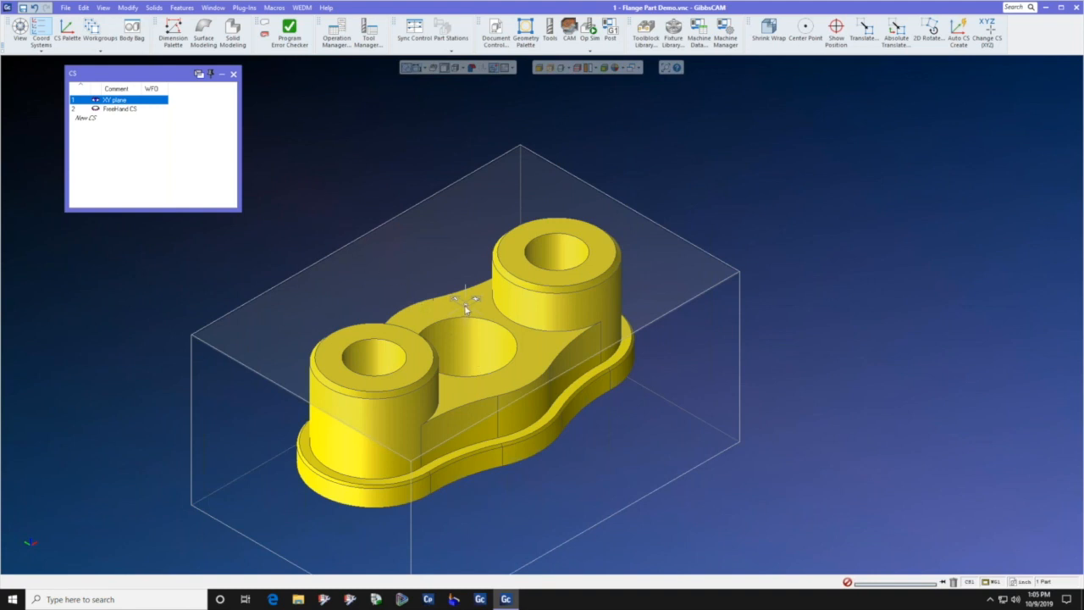
# - Move the flange body freehand along two horizontal axes until it sits clear of the stock block
pyautogui.scroll(5, 466, 309)
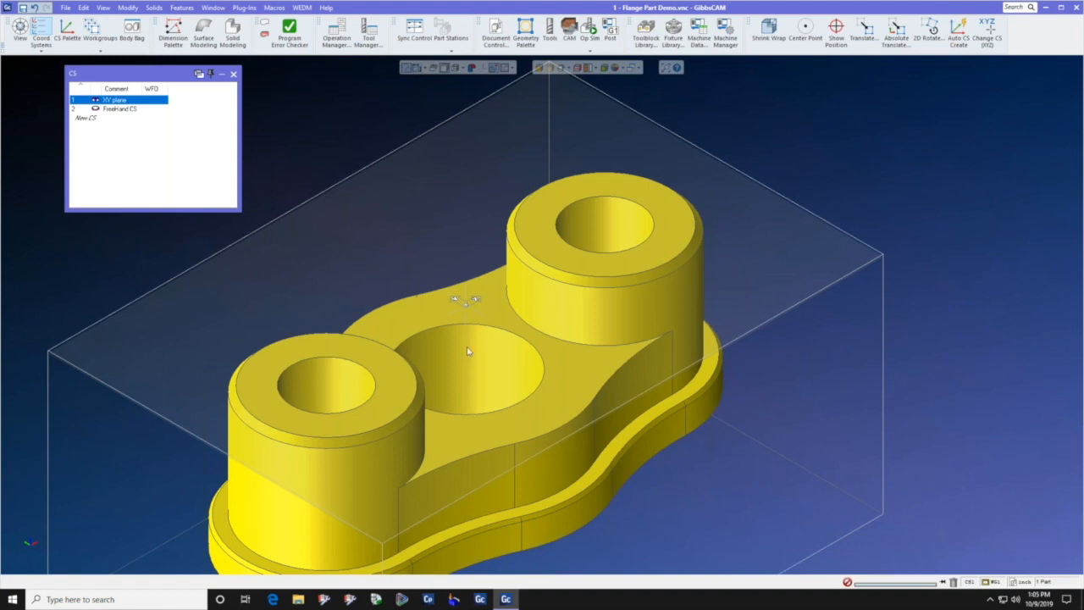
pyautogui.scroll(-4, 474, 332)
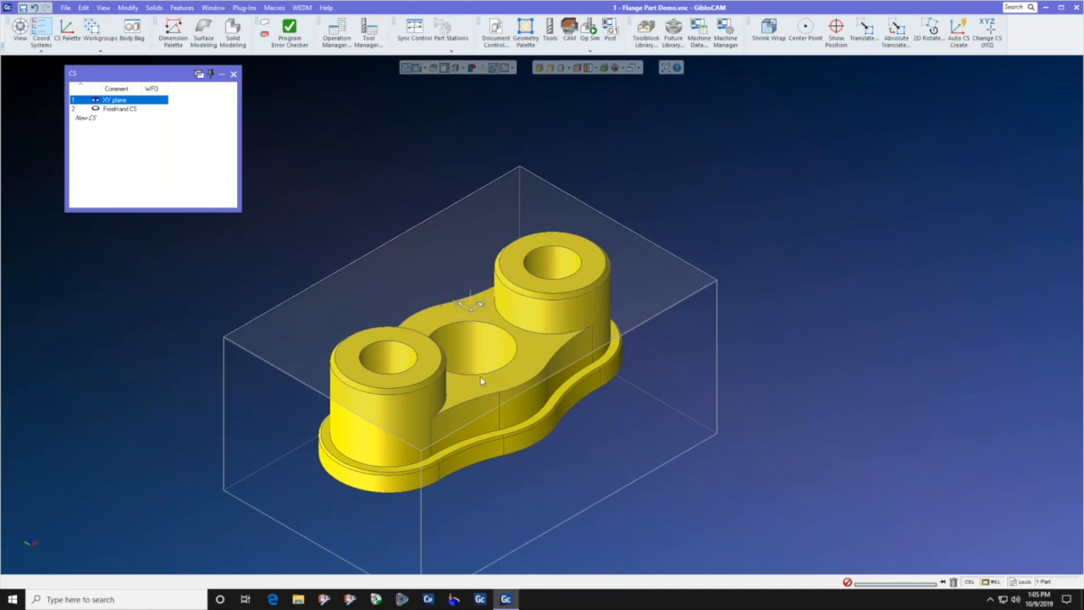
pyautogui.scroll(-2, 486, 366)
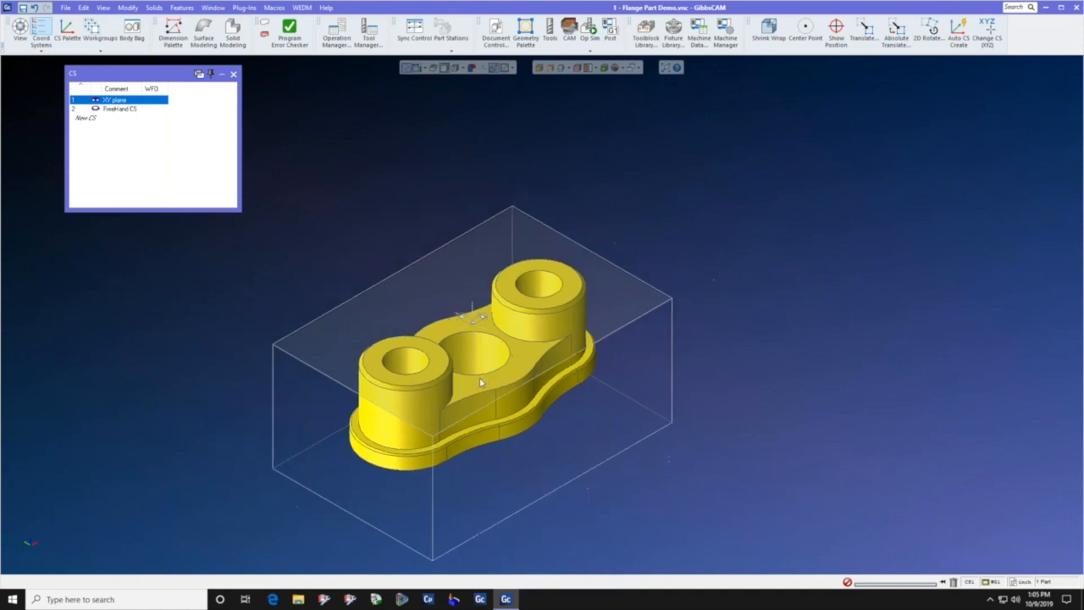
pyautogui.click(520, 347)
pyautogui.click(518, 356)
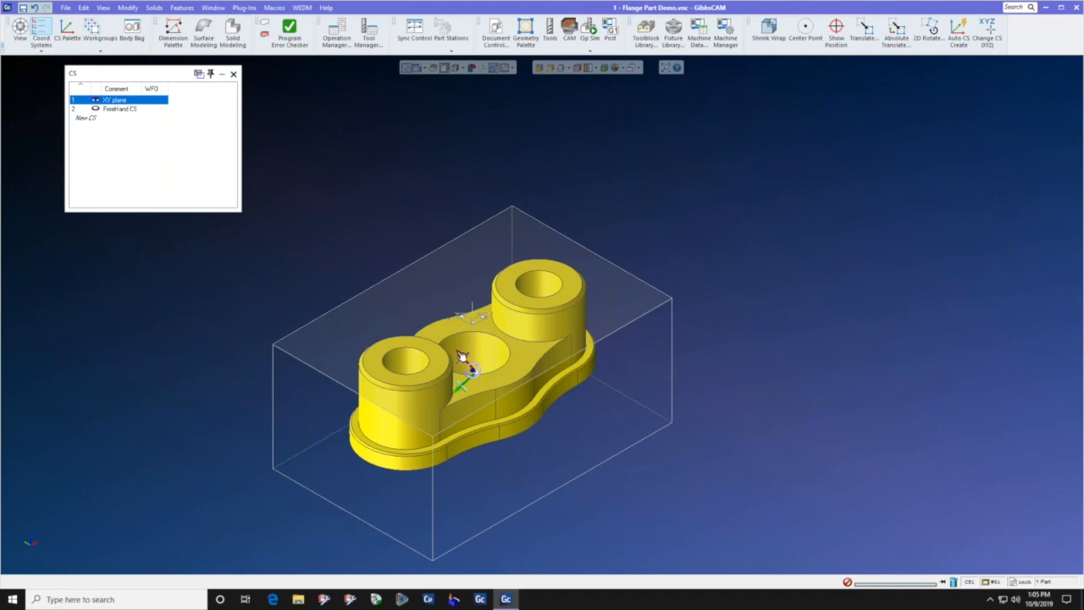
pyautogui.moveTo(451, 357); pyautogui.dragTo(351, 210)
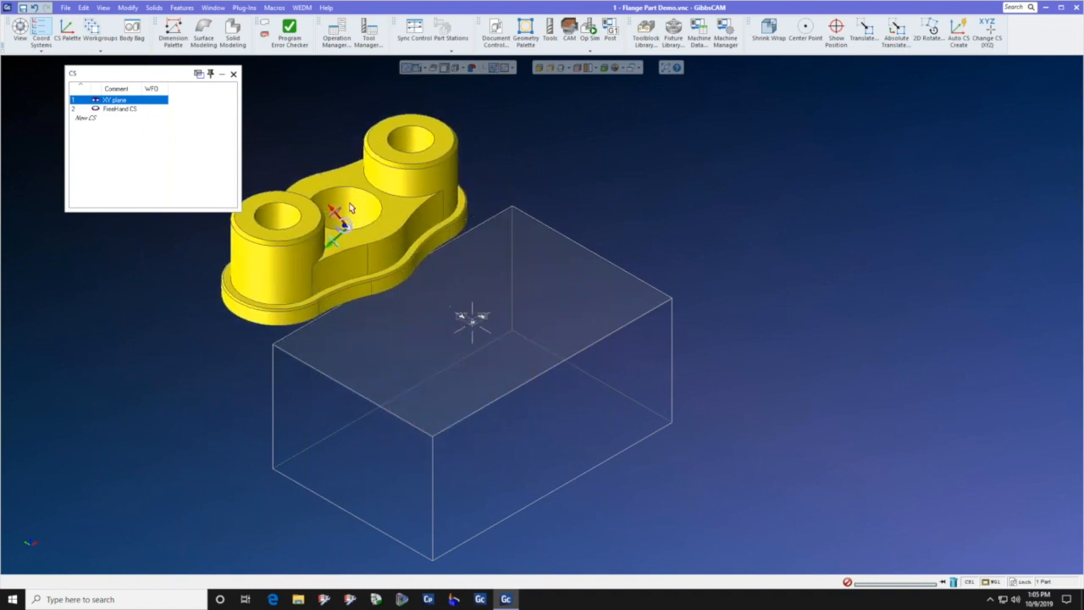
pyautogui.moveTo(331, 251)
pyautogui.mouseDown()
pyautogui.moveTo(126, 386)
pyautogui.moveTo(127, 414)
pyautogui.moveTo(38, 421)
pyautogui.mouseUp()
pyautogui.click(684, 326)
pyautogui.scroll(-1, 684, 326)
pyautogui.scroll(-5, 720, 320)
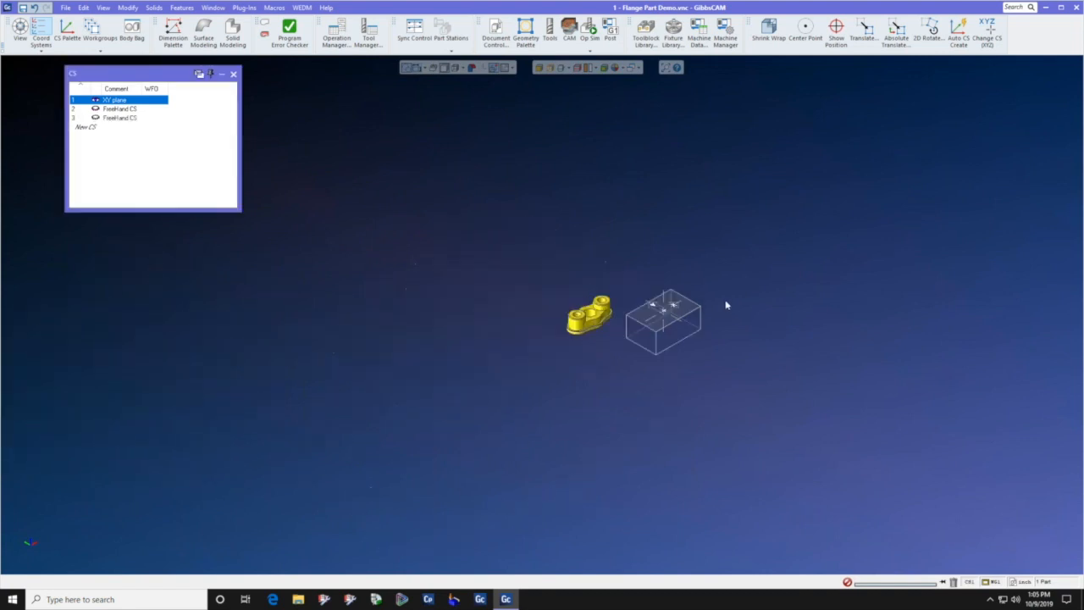
pyautogui.scroll(3, 731, 328)
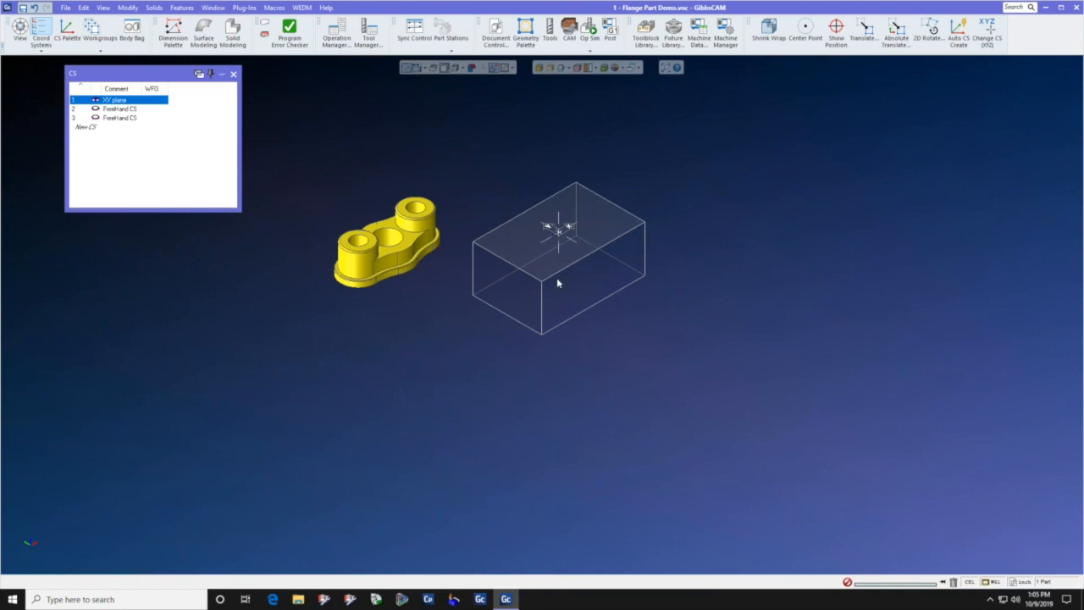
pyautogui.scroll(2, 606, 179)
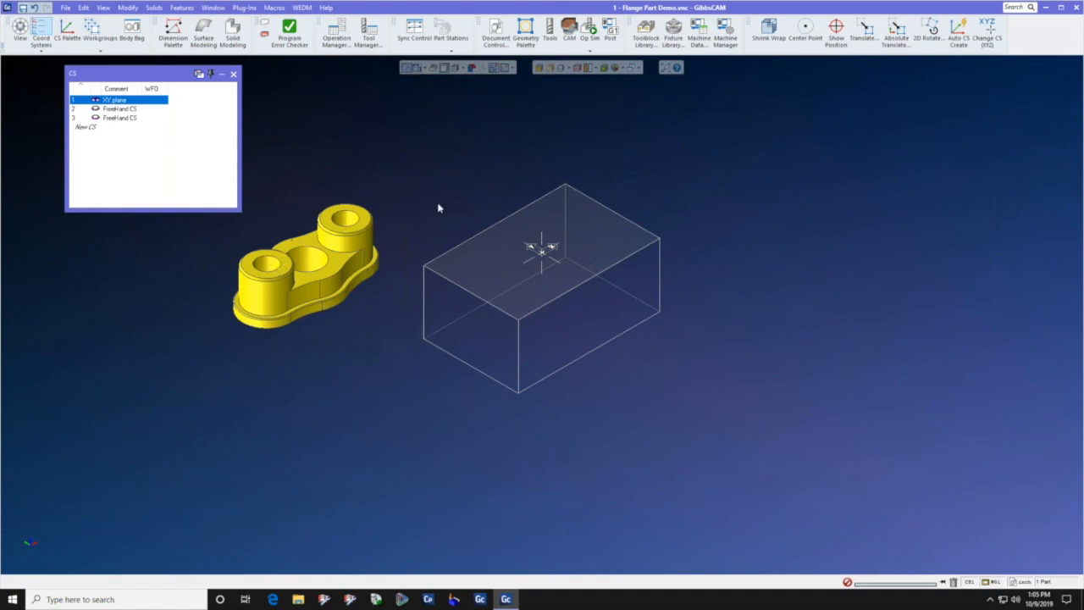
# - Align the flange's flat face around the central bore to the XY plane coordinate system
pyautogui.click(233, 74)
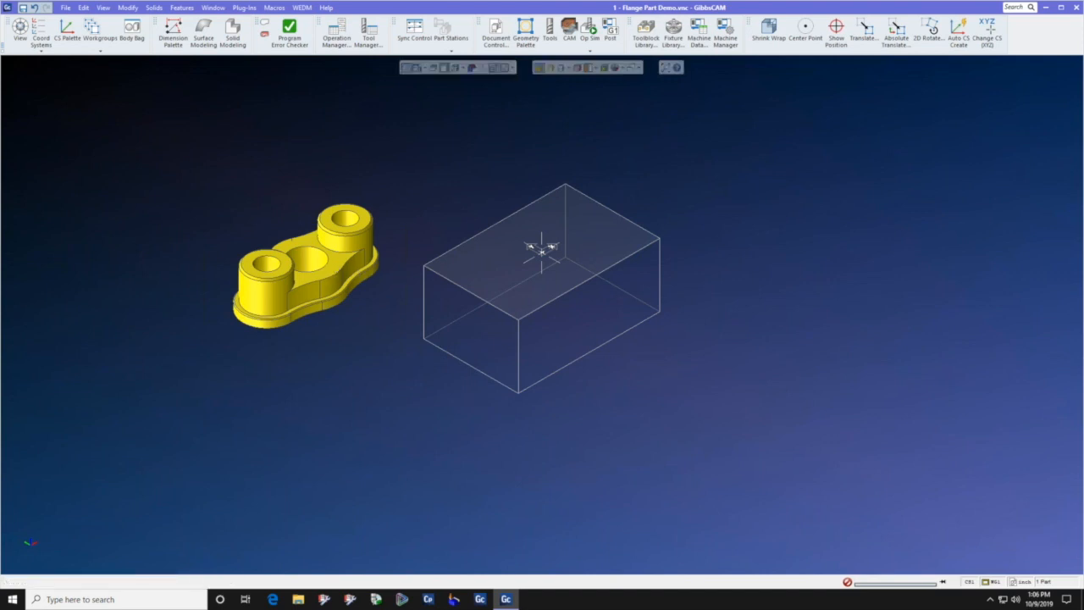
pyautogui.click(336, 271)
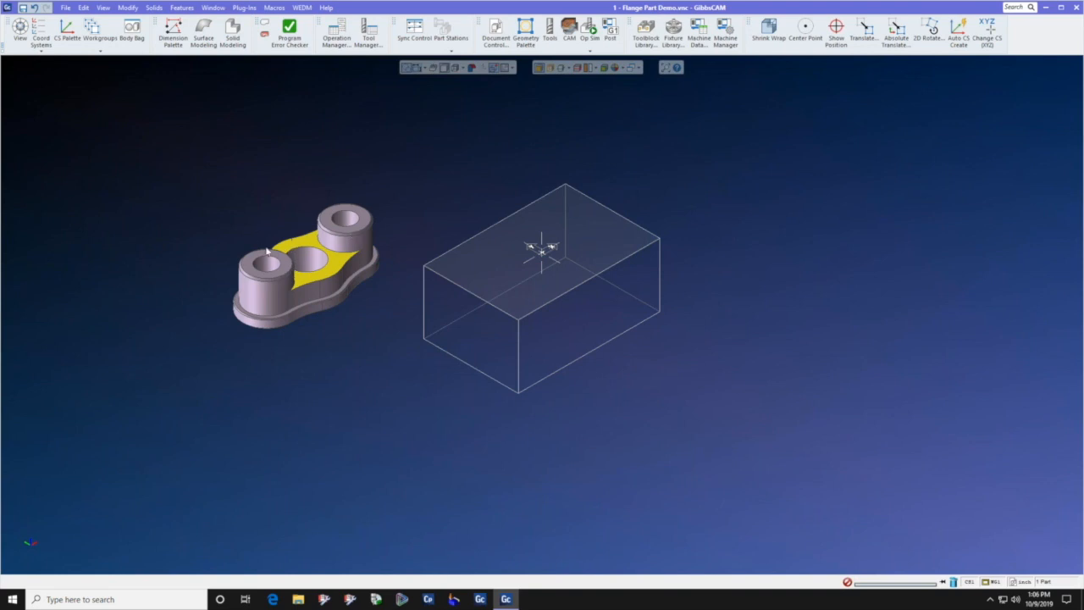
pyautogui.rightClick(323, 276)
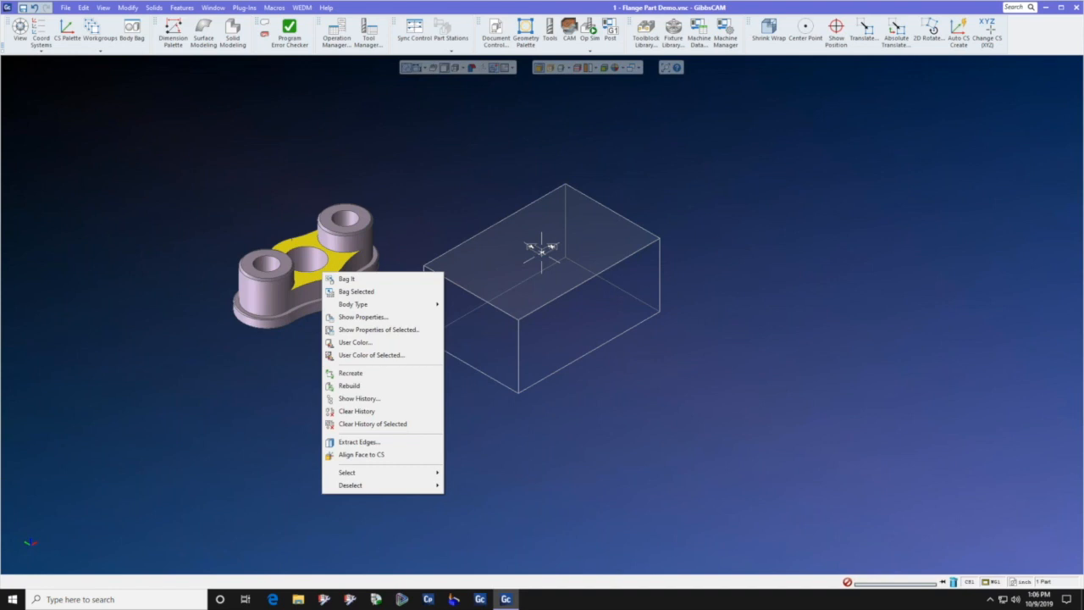
pyautogui.click(353, 457)
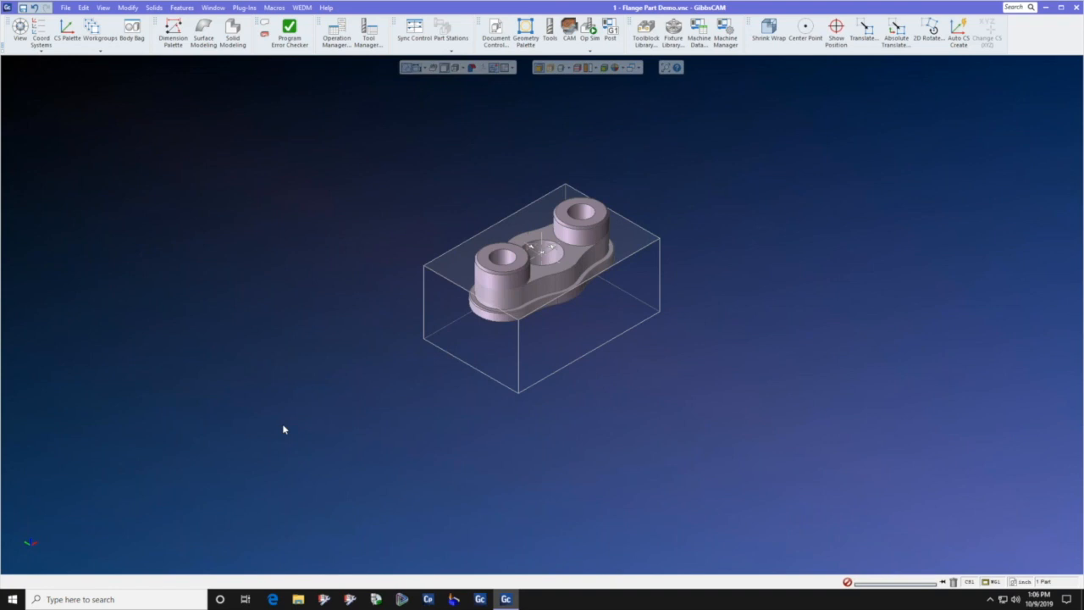
# - Try to align the top face of the flange's front boss to the coordinate system
pyautogui.moveTo(283, 425); pyautogui.dragTo(511, 288, button='middle')
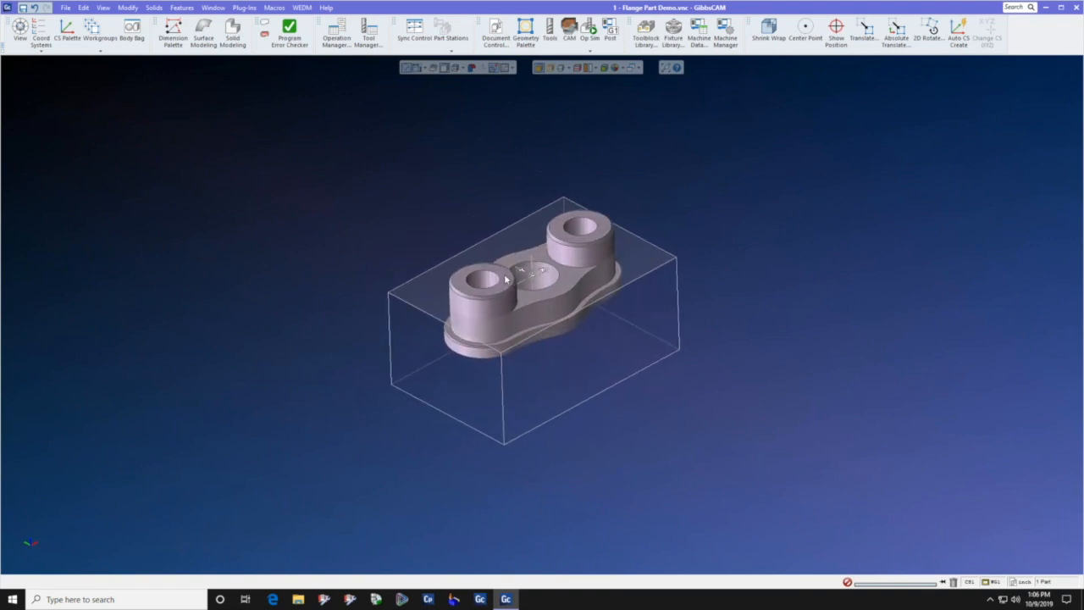
pyautogui.click(507, 280)
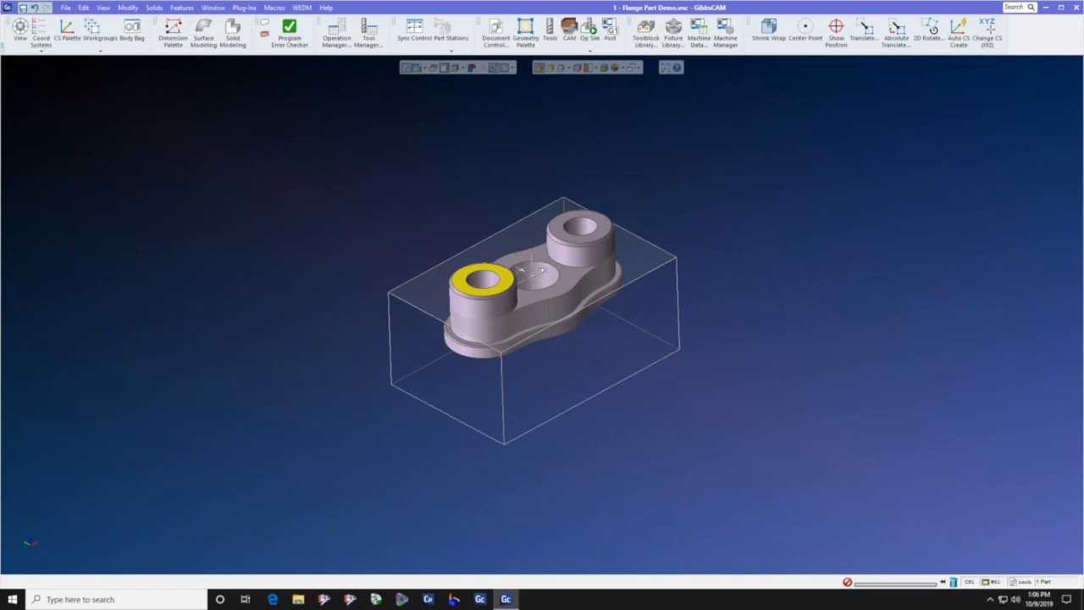
pyautogui.rightClick(503, 276)
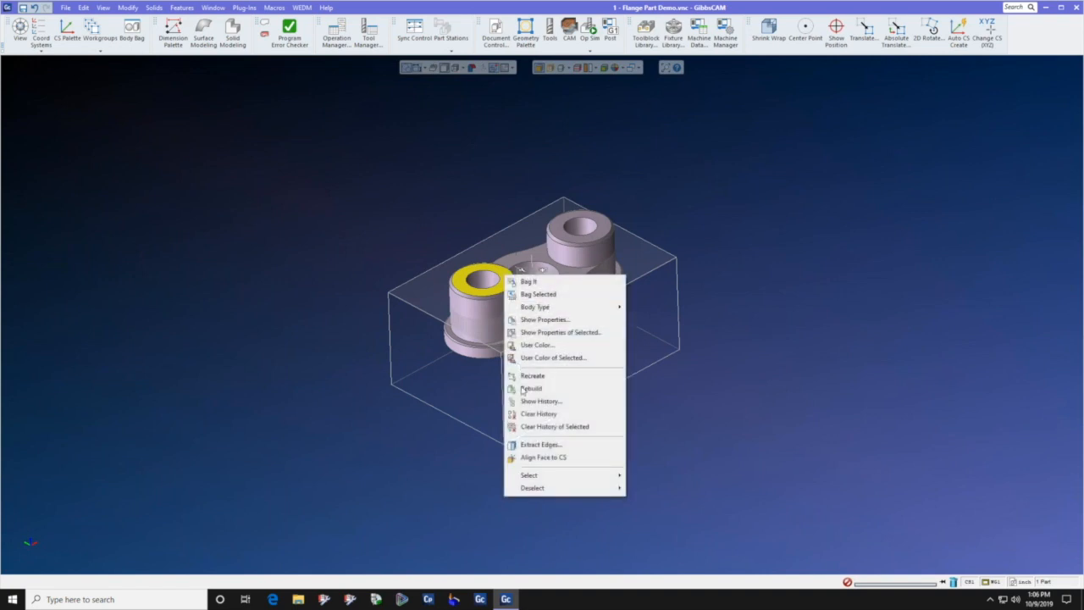
pyautogui.click(531, 457)
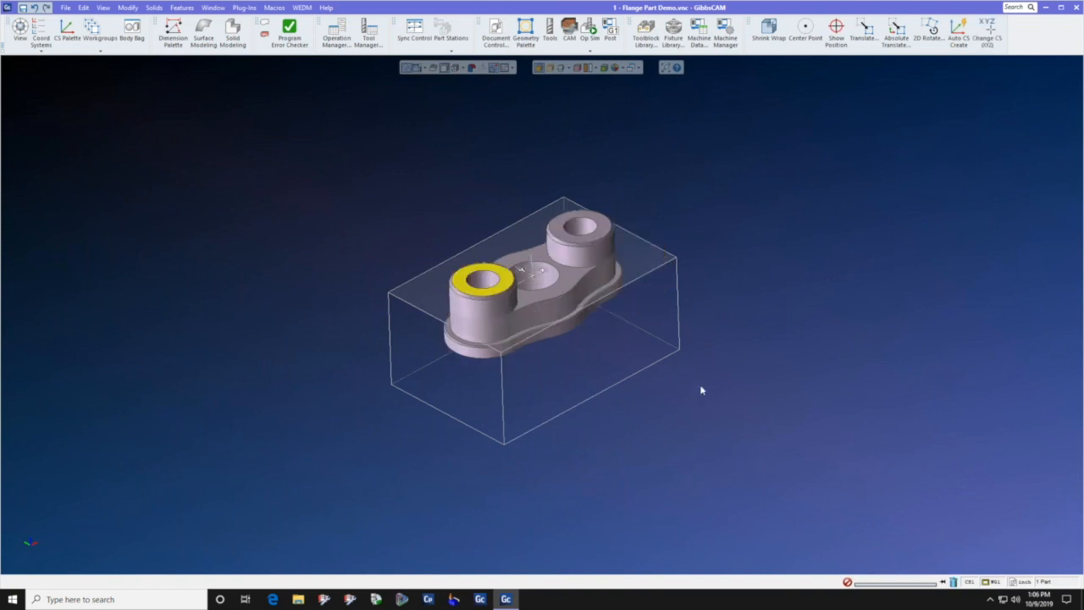
pyautogui.click(693, 411)
# - Examine the flange's position relative to the stock from above and from underneath
pyautogui.moveTo(697, 399); pyautogui.dragTo(581, 243, button='middle')
pyautogui.moveTo(703, 259); pyautogui.dragTo(684, 203, button='middle')
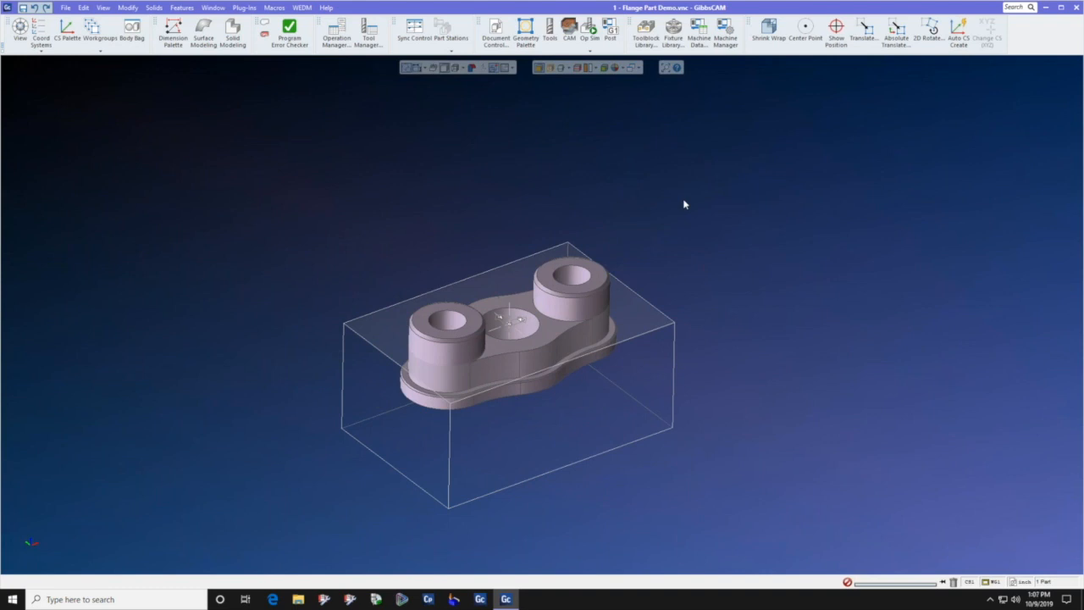
pyautogui.moveTo(591, 341); pyautogui.dragTo(563, 316, button='middle')
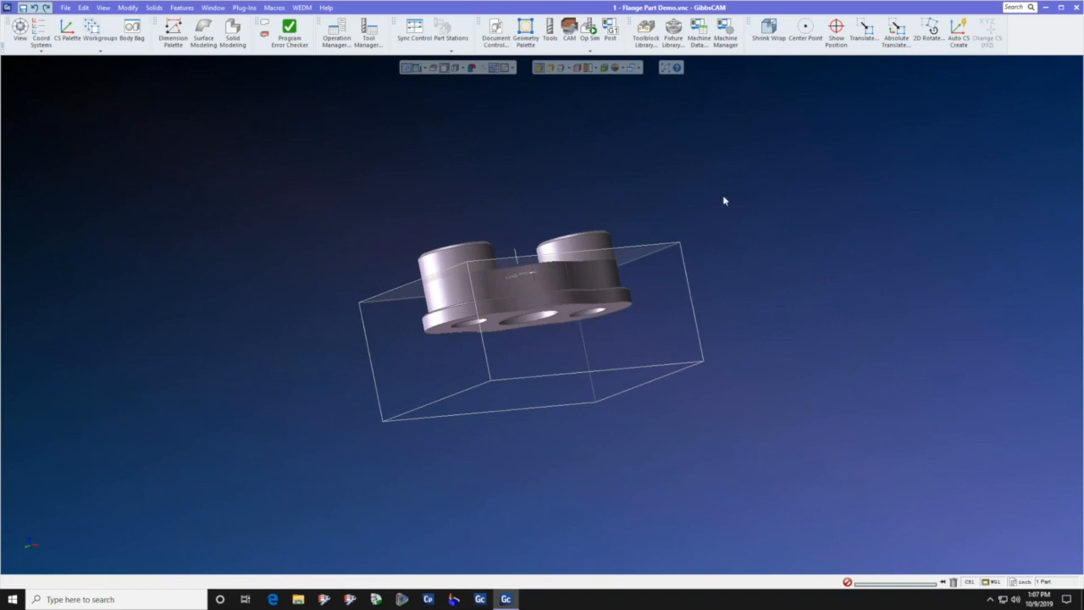
pyautogui.moveTo(284, 261); pyautogui.dragTo(291, 206, button='middle')
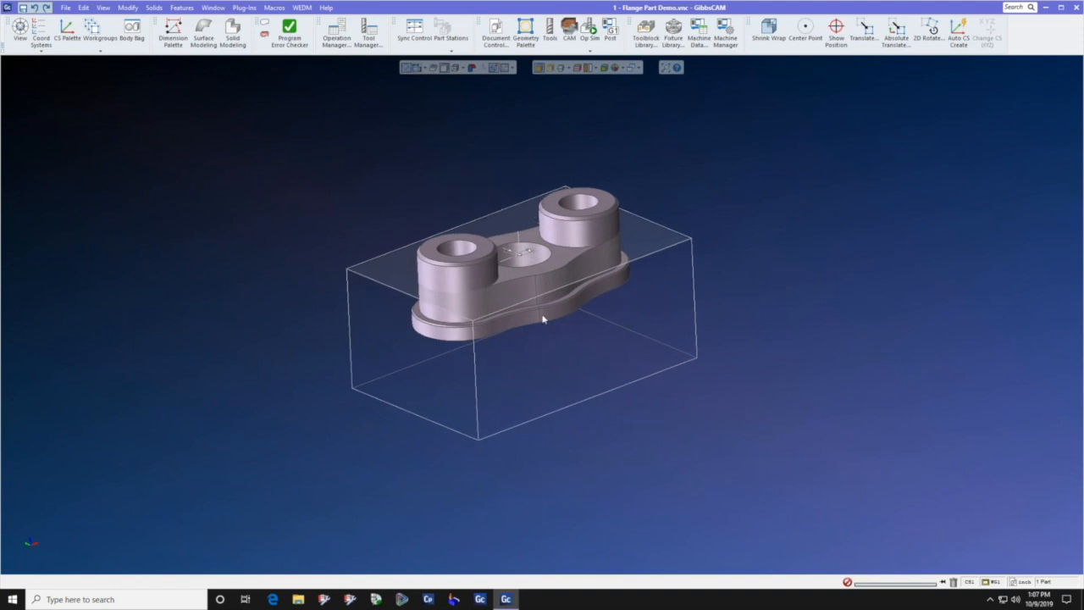
pyautogui.moveTo(545, 339); pyautogui.dragTo(547, 337, button='middle')
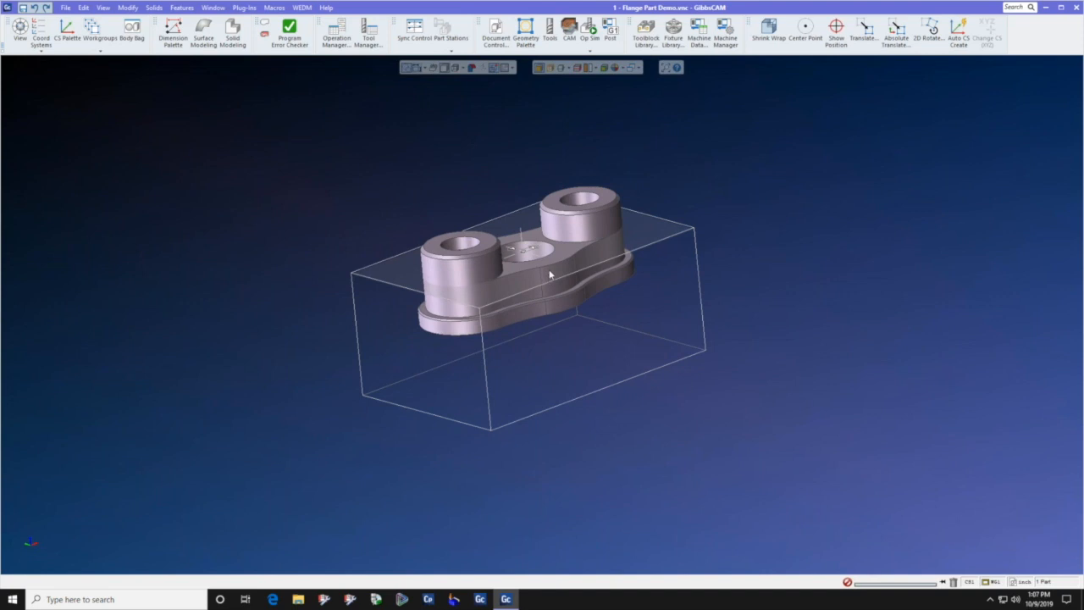
pyautogui.moveTo(551, 336); pyautogui.dragTo(563, 348, button='middle')
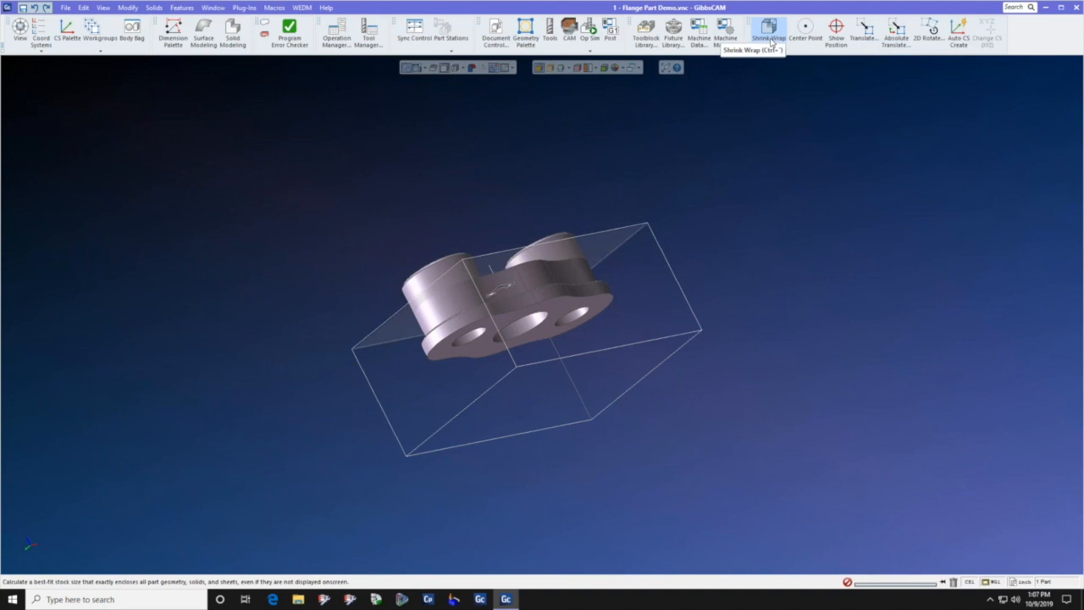
# - Translate the flange body absolutely from X 0, Y 0, Z 0.5, picked on the boss's top face, to X 0, Y 0, Z 0
pyautogui.click(895, 34)
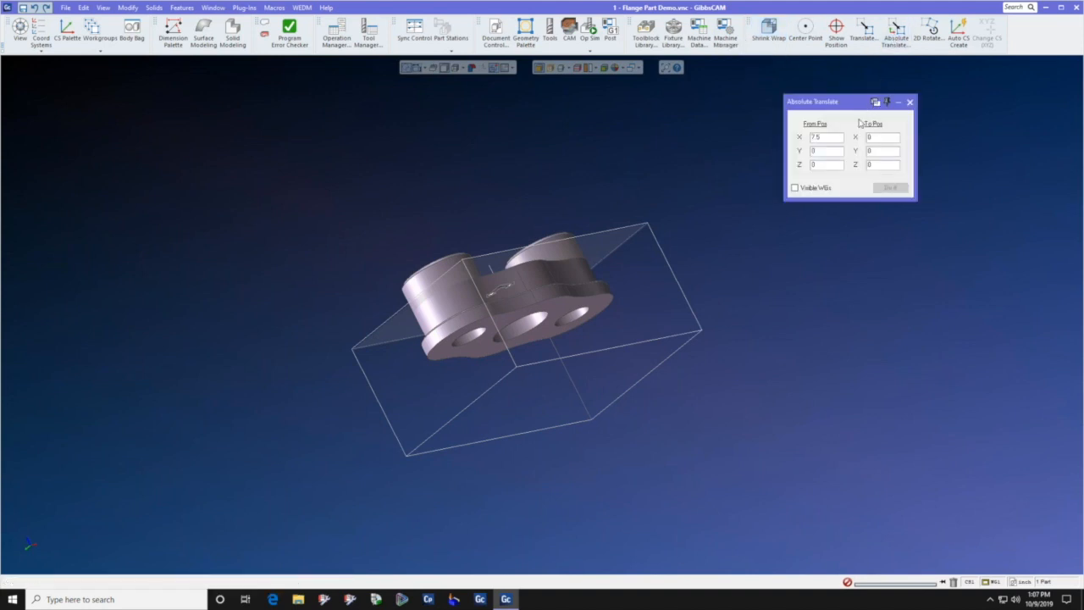
pyautogui.doubleClick(834, 137)
pyautogui.write('0')
pyautogui.doubleClick(830, 166)
pyautogui.click(557, 310)
pyautogui.moveTo(722, 150); pyautogui.dragTo(647, 213, button='middle')
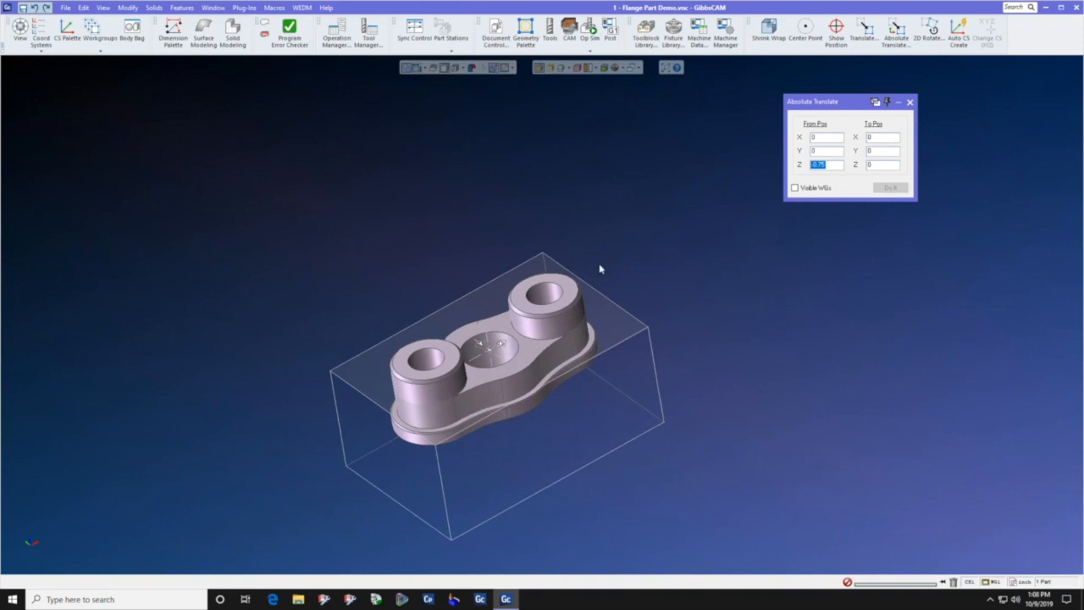
pyautogui.keyDown('alt'); pyautogui.click(568, 295); pyautogui.keyUp('alt')
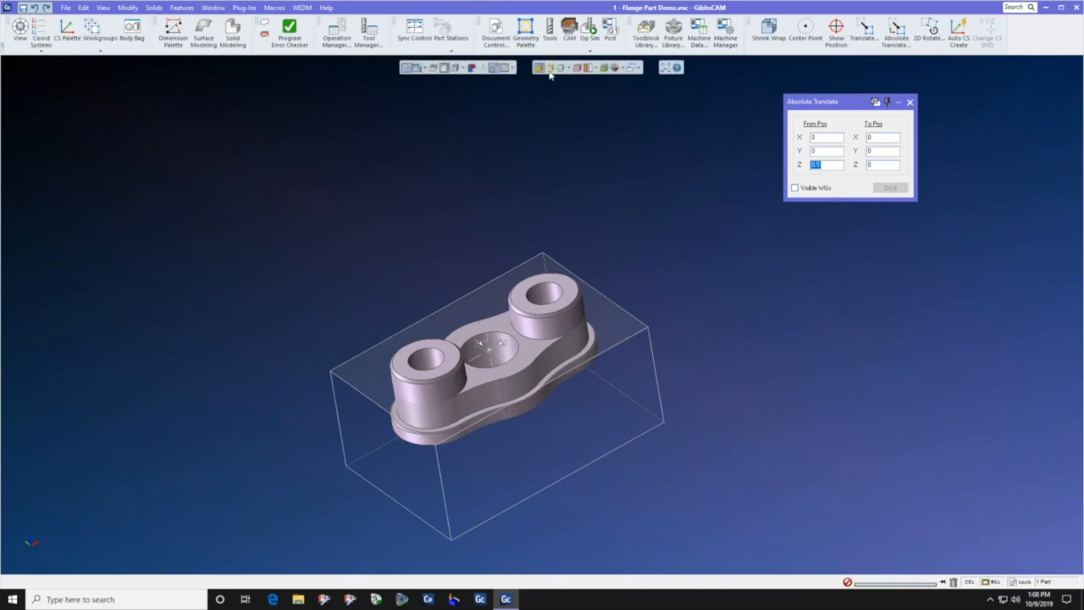
pyautogui.click(522, 376)
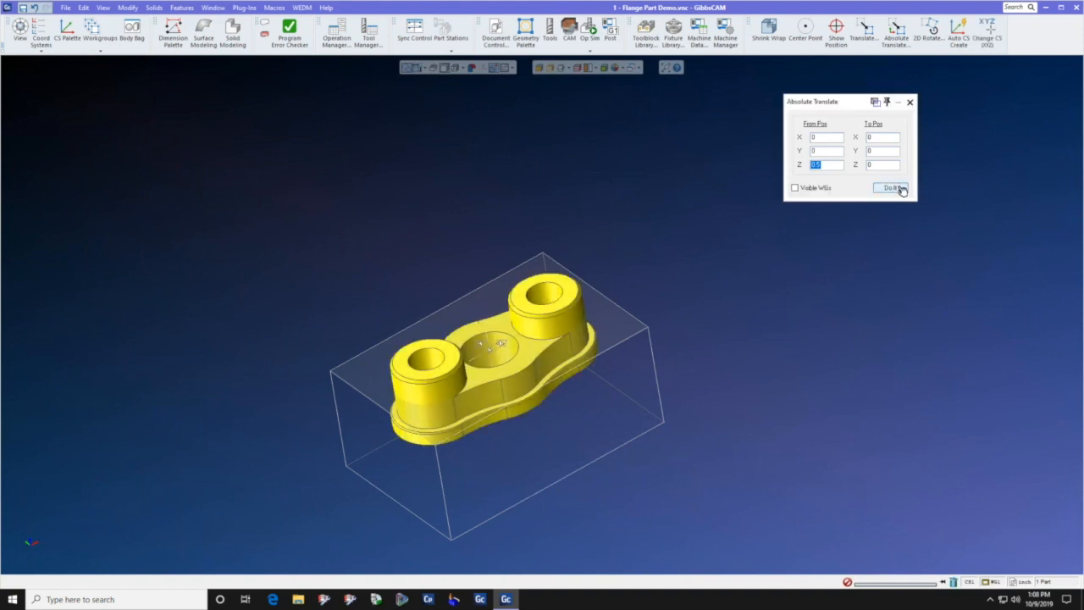
pyautogui.click(890, 187)
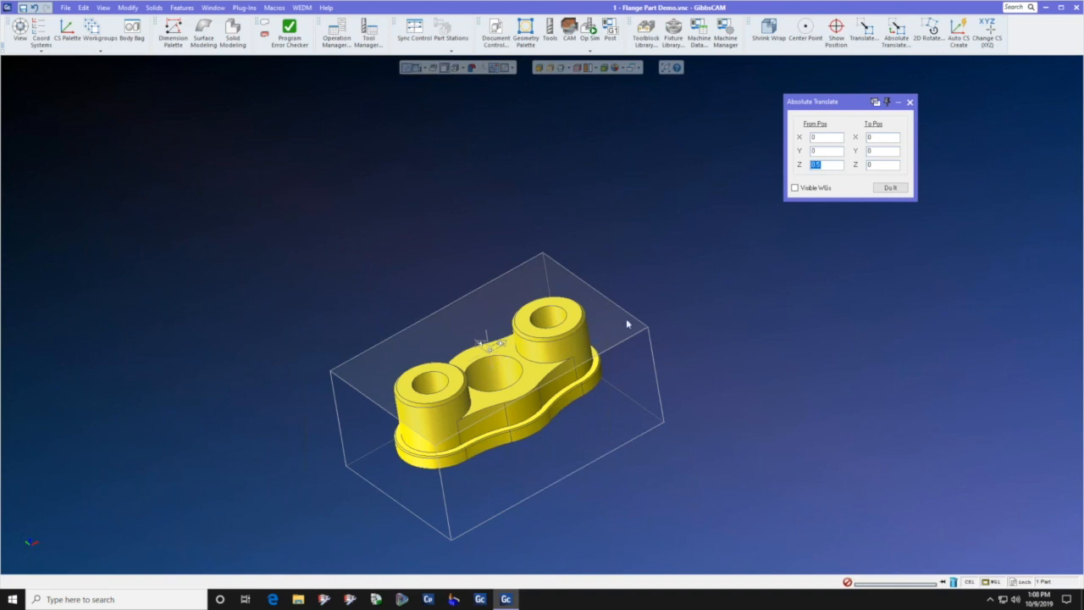
pyautogui.moveTo(630, 317); pyautogui.dragTo(662, 315, button='middle')
pyautogui.click(910, 102)
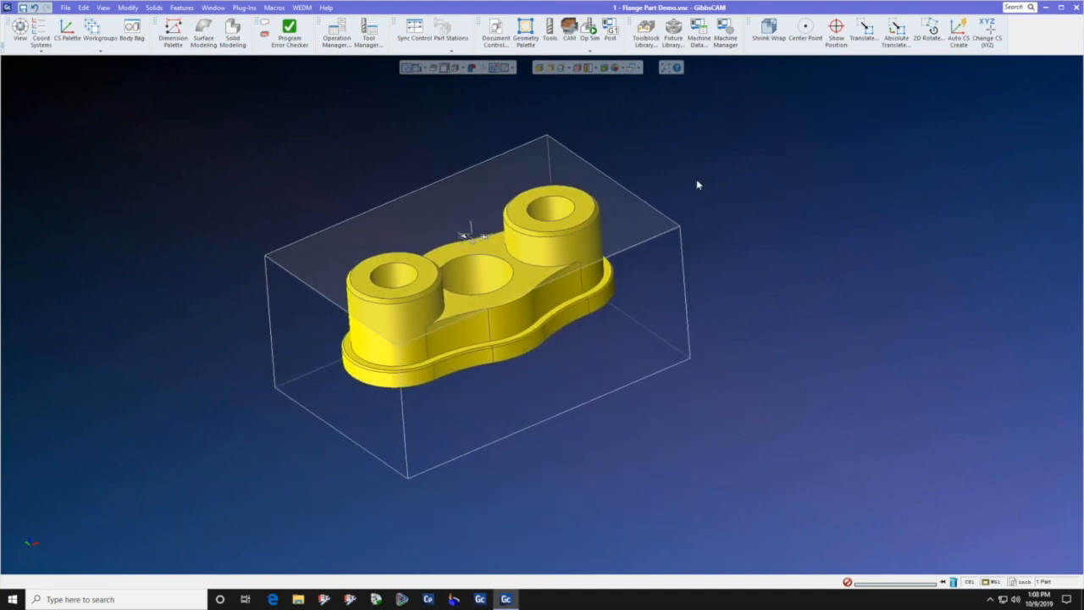
# - Check the document's stock size and part origin settings against the flange viewed from above
pyautogui.click(495, 34)
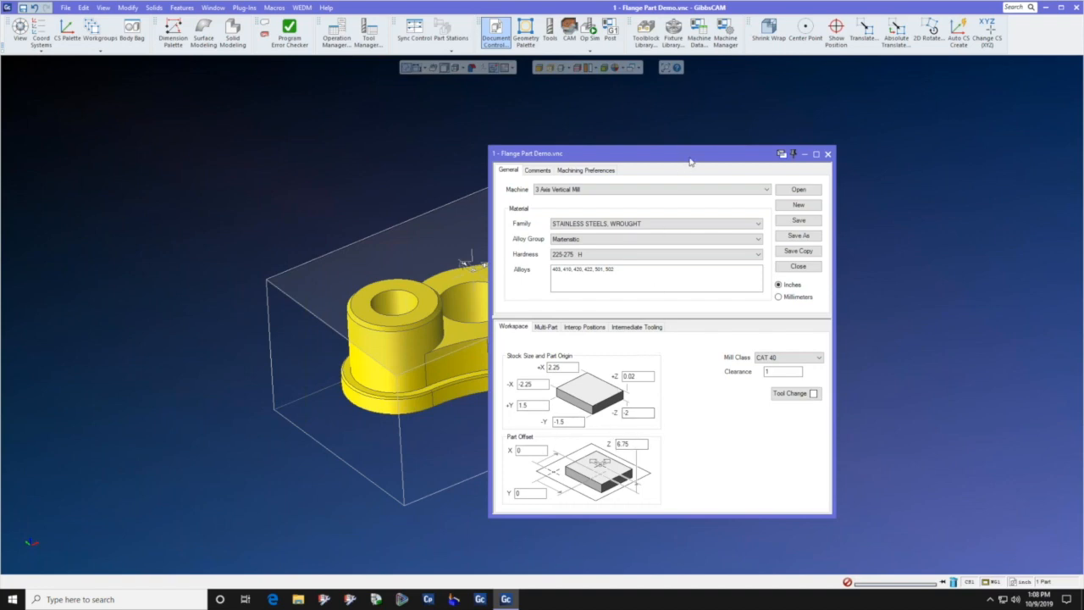
pyautogui.moveTo(689, 162); pyautogui.dragTo(739, 164)
pyautogui.moveTo(848, 155); pyautogui.dragTo(984, 151)
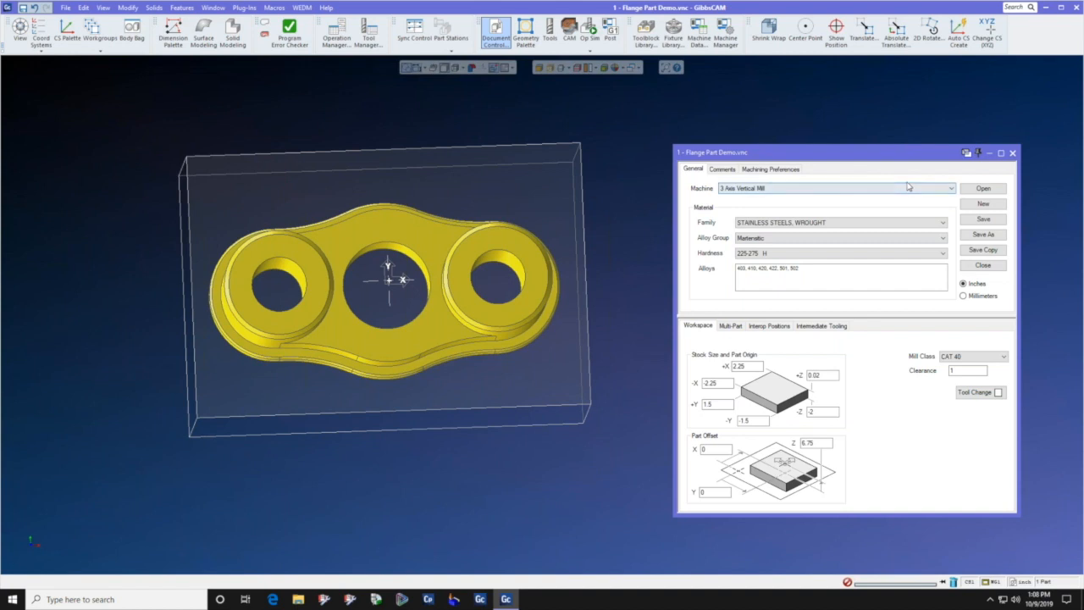
pyautogui.click(1012, 152)
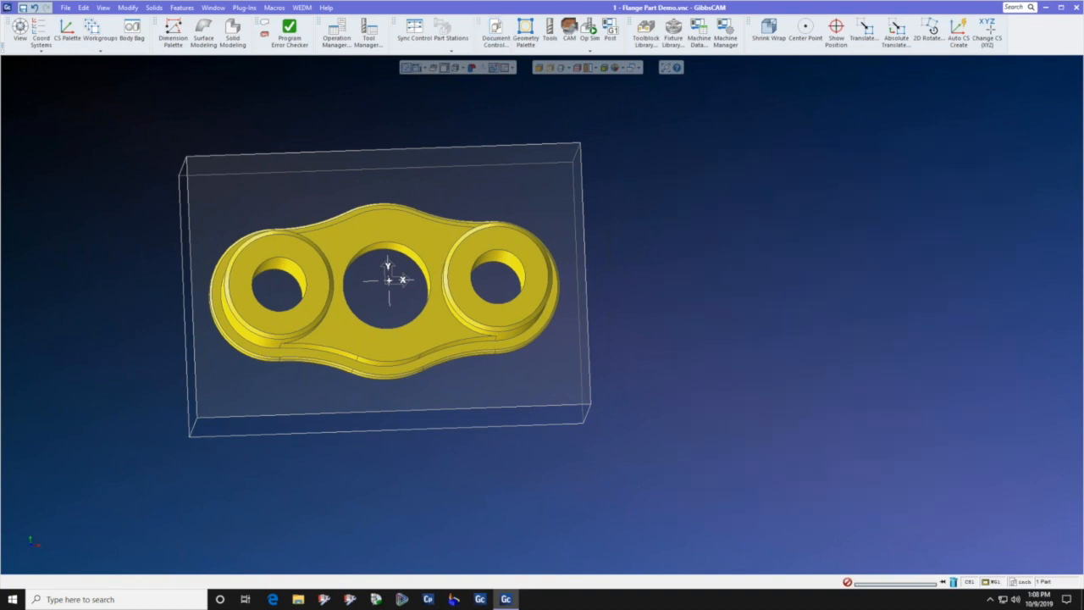
pyautogui.moveTo(126, 294); pyautogui.dragTo(161, 294, button='middle')
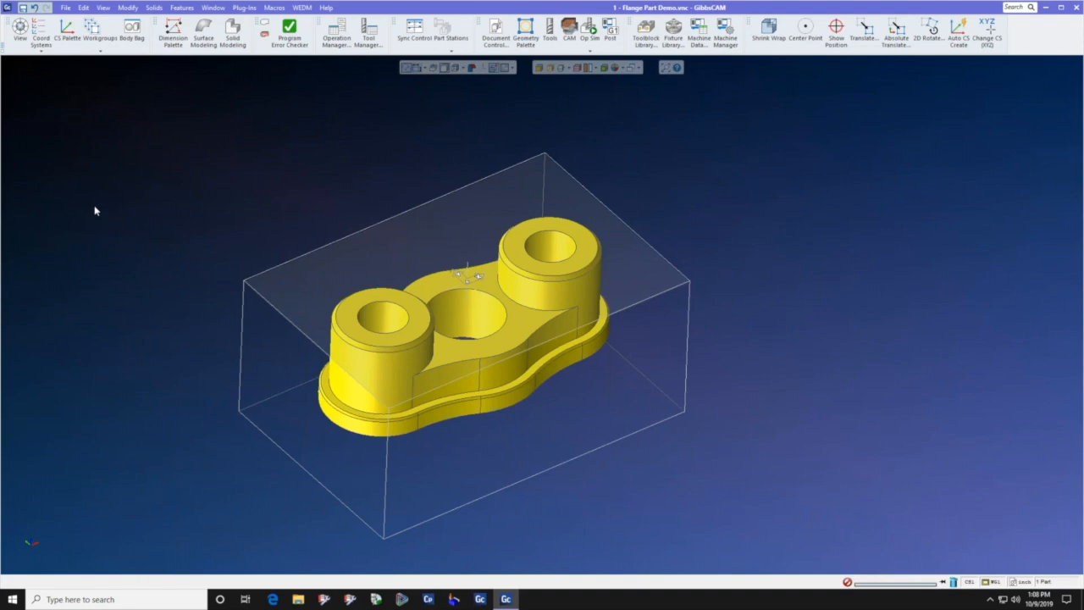
# - Review the file formats available for importing a model, leaving without importing anything
pyautogui.click(65, 8)
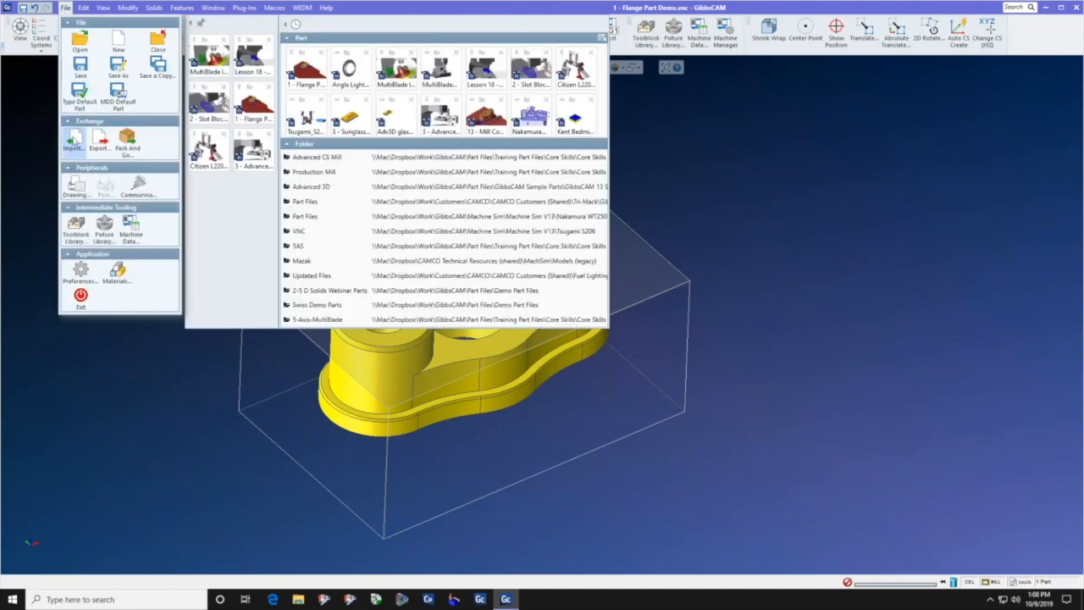
pyautogui.click(75, 141)
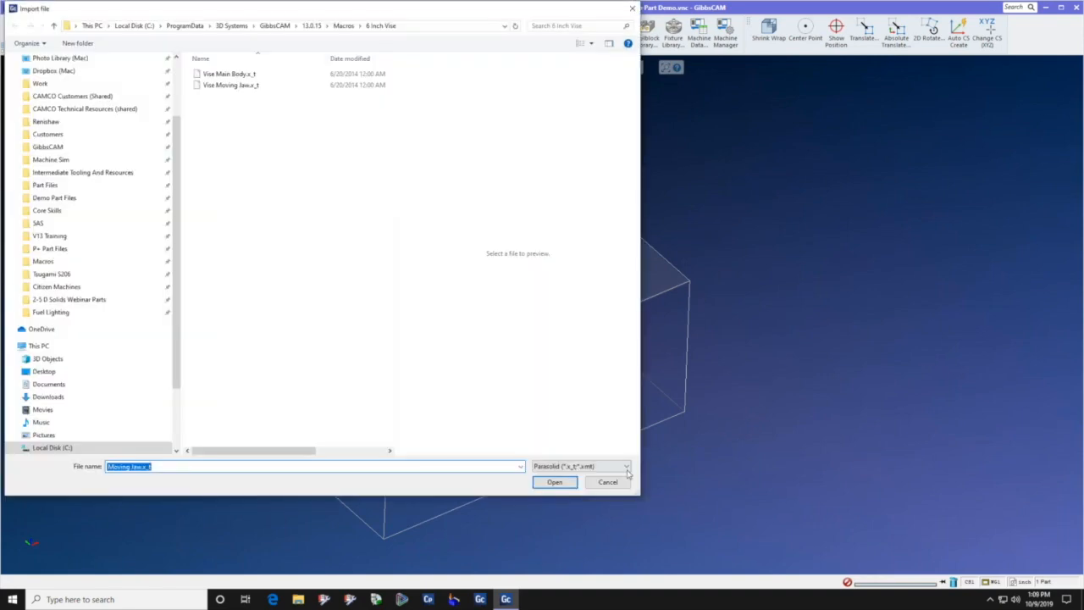
pyautogui.click(627, 467)
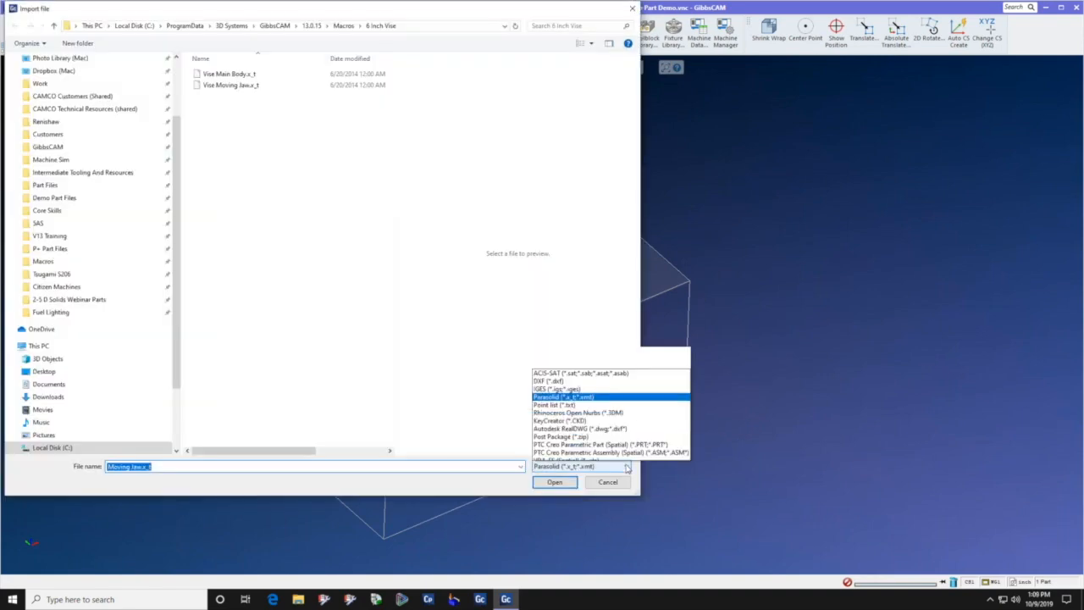
pyautogui.click(613, 252)
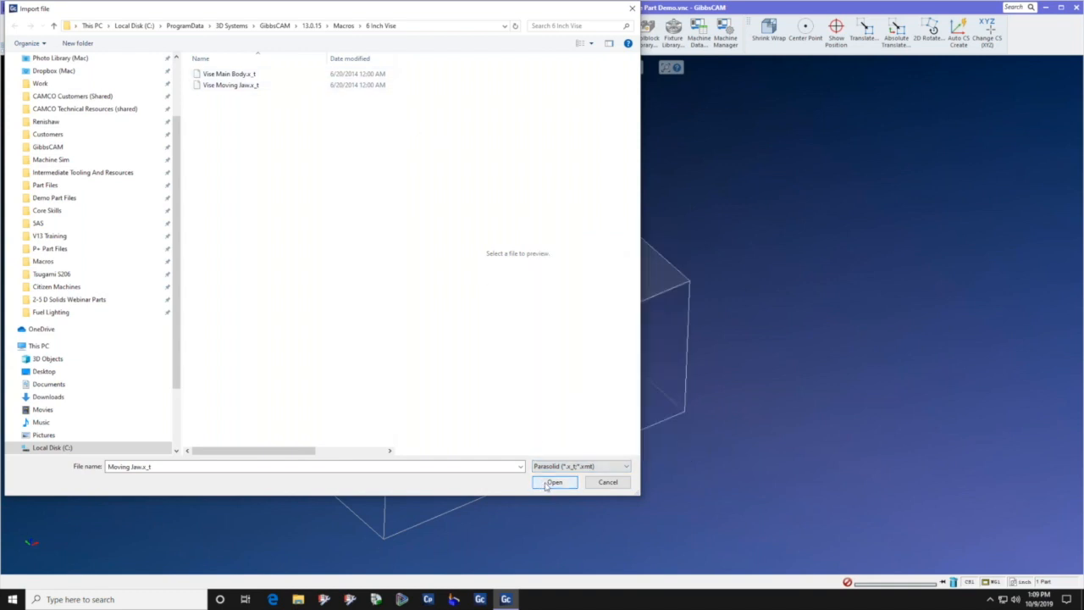
pyautogui.click(608, 482)
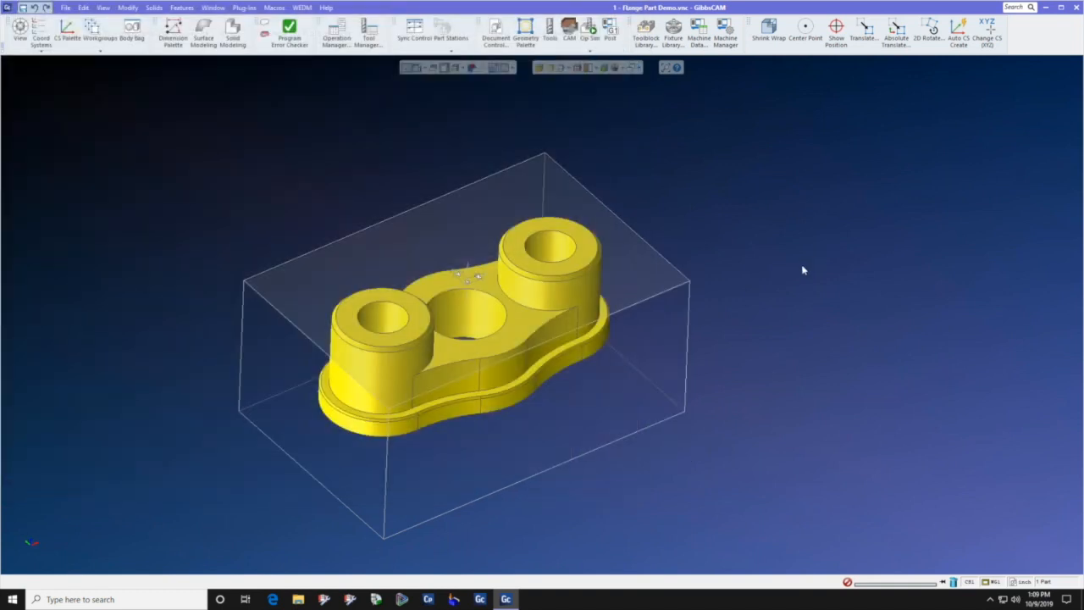
# - Look over the flange body's context commands, including Align Face to CS, and clear the body selection
pyautogui.scroll(-10, 784, 280)
pyautogui.scroll(-2, 464, 331)
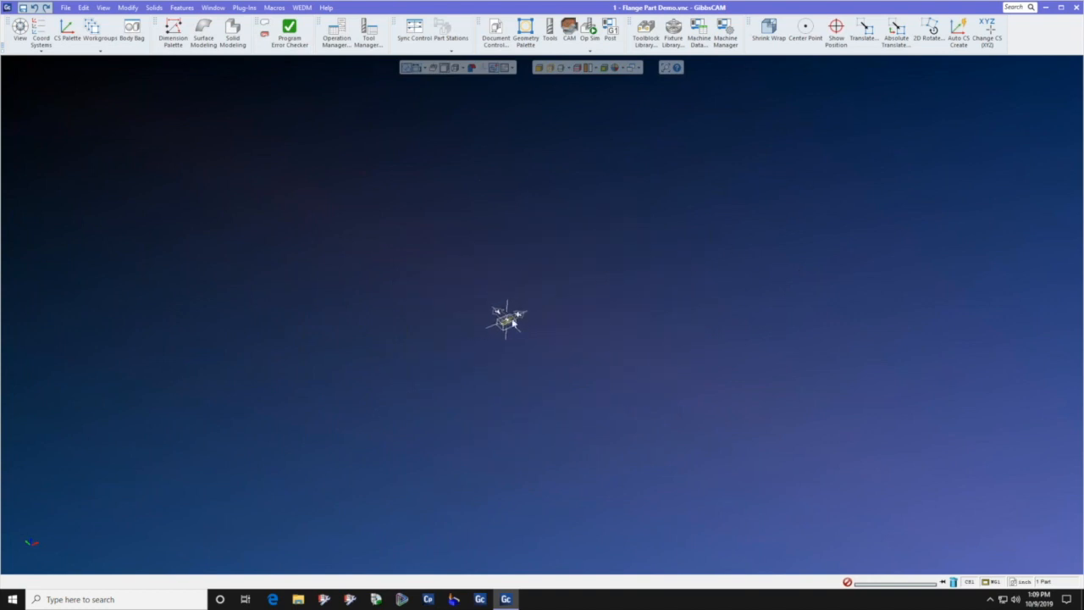
pyautogui.scroll(3, 495, 325)
pyautogui.scroll(5, 535, 342)
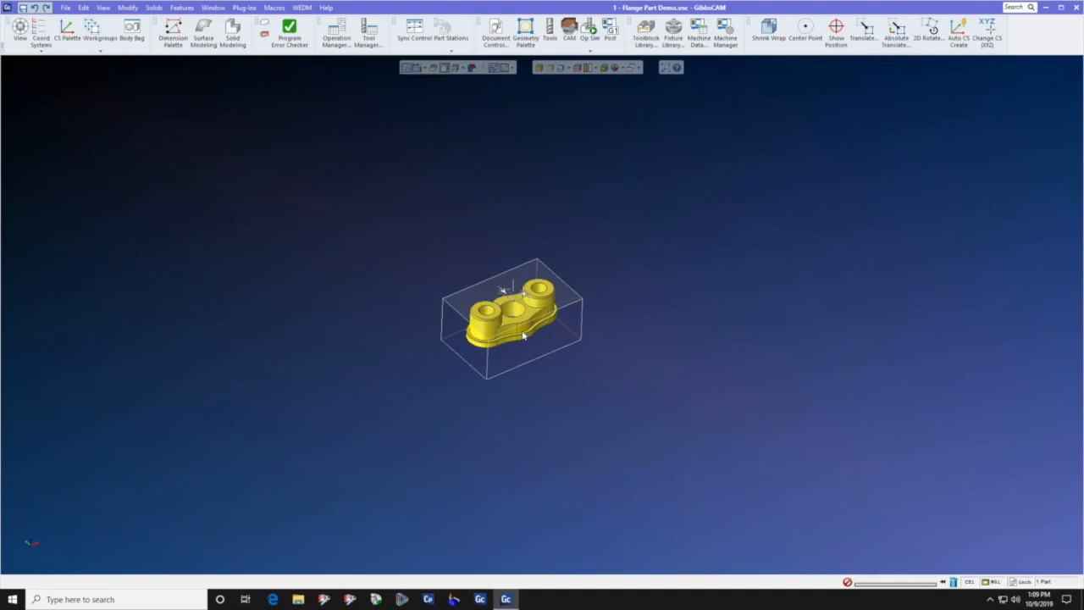
pyautogui.rightClick(529, 293)
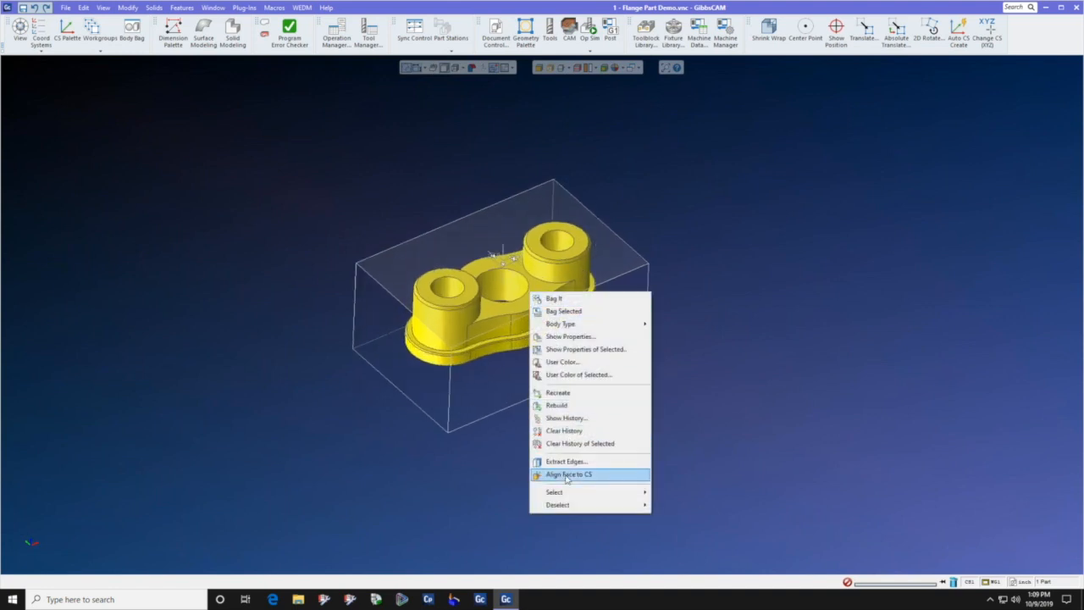
pyautogui.click(679, 425)
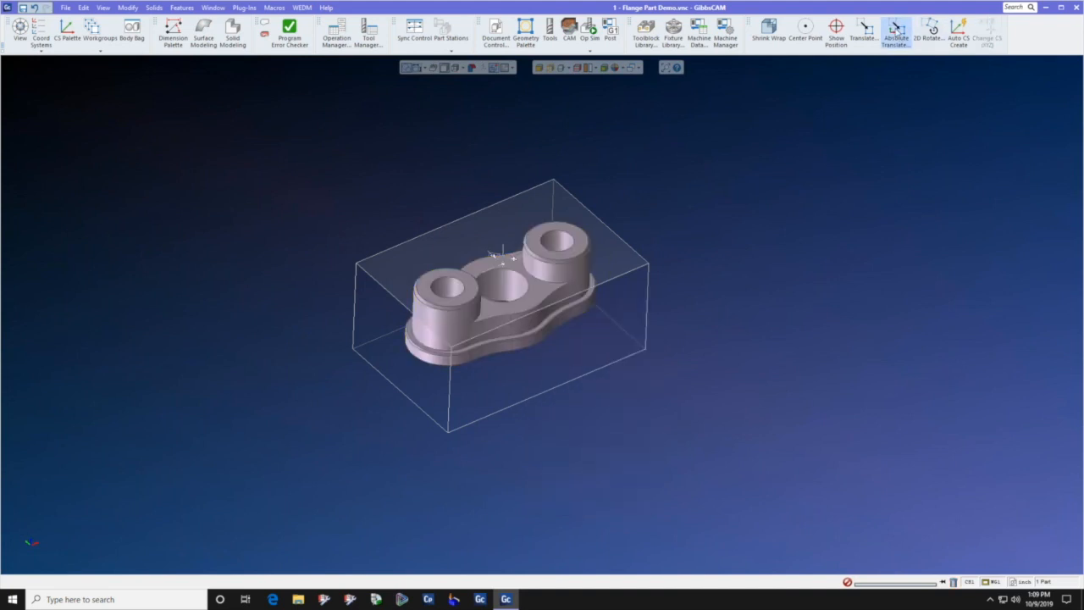
# - Examine how the flange sits inside the stock in the top view and from an angle
pyautogui.moveTo(558, 335); pyautogui.dragTo(558, 338, button='middle')
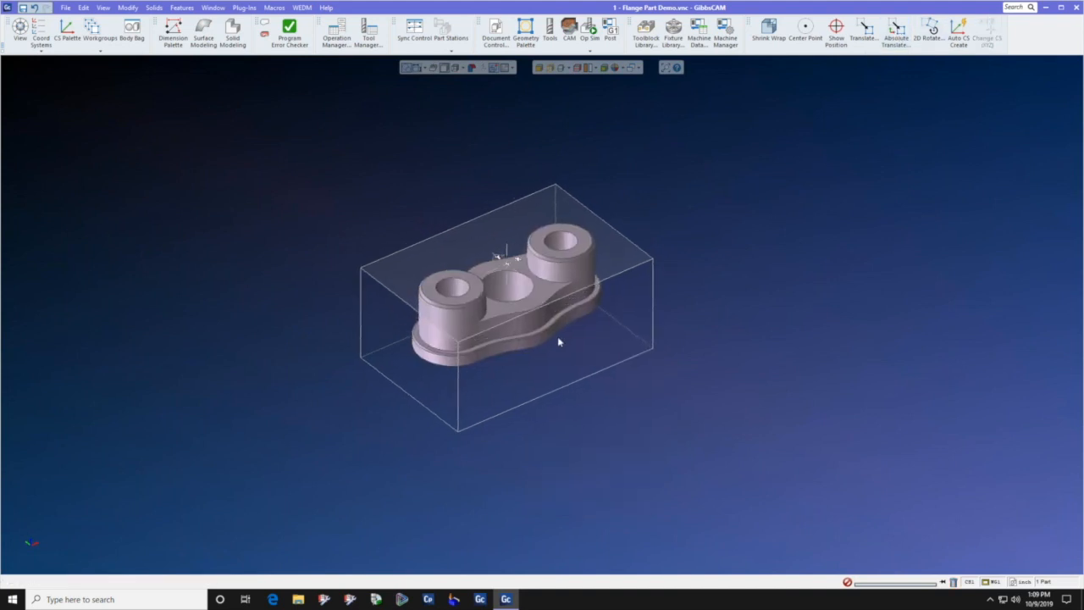
pyautogui.scroll(4, 558, 338)
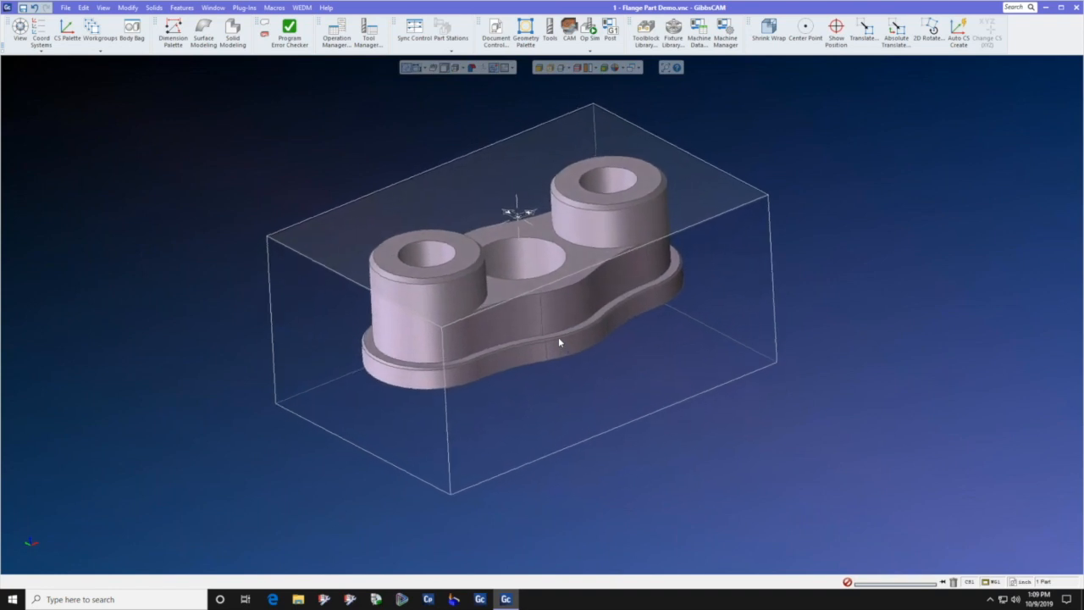
pyautogui.scroll(2, 559, 337)
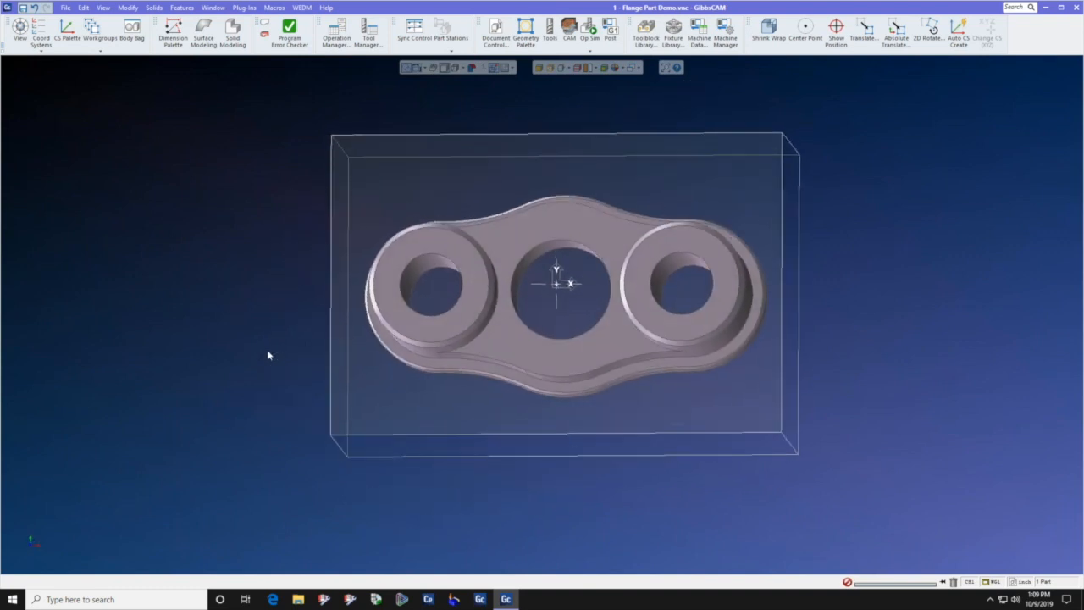
pyautogui.moveTo(14, 539)
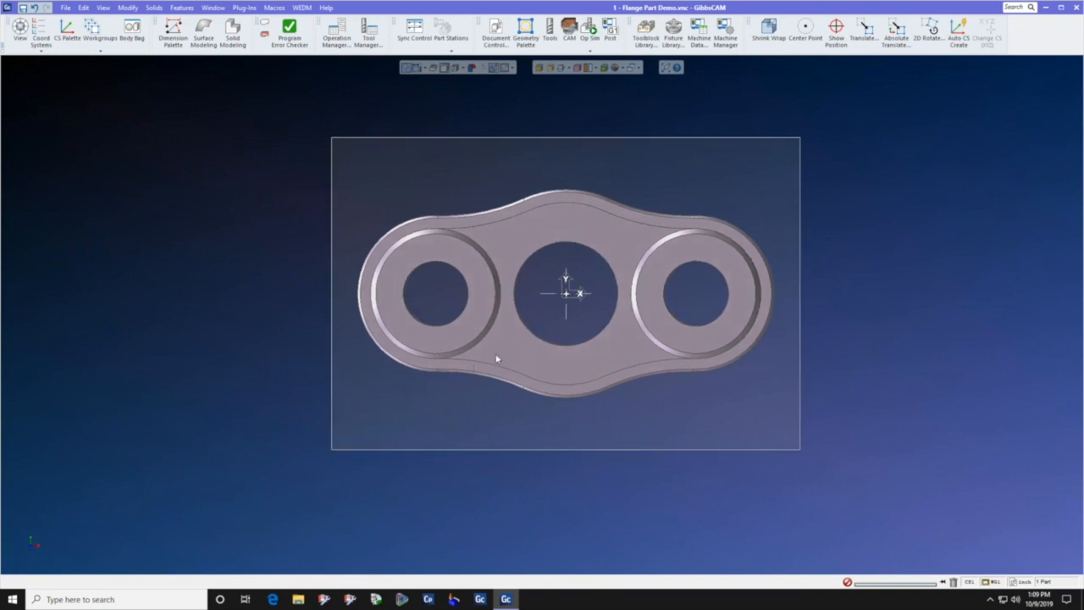
pyautogui.moveTo(608, 385); pyautogui.dragTo(584, 388, button='middle')
pyautogui.click(18, 524)
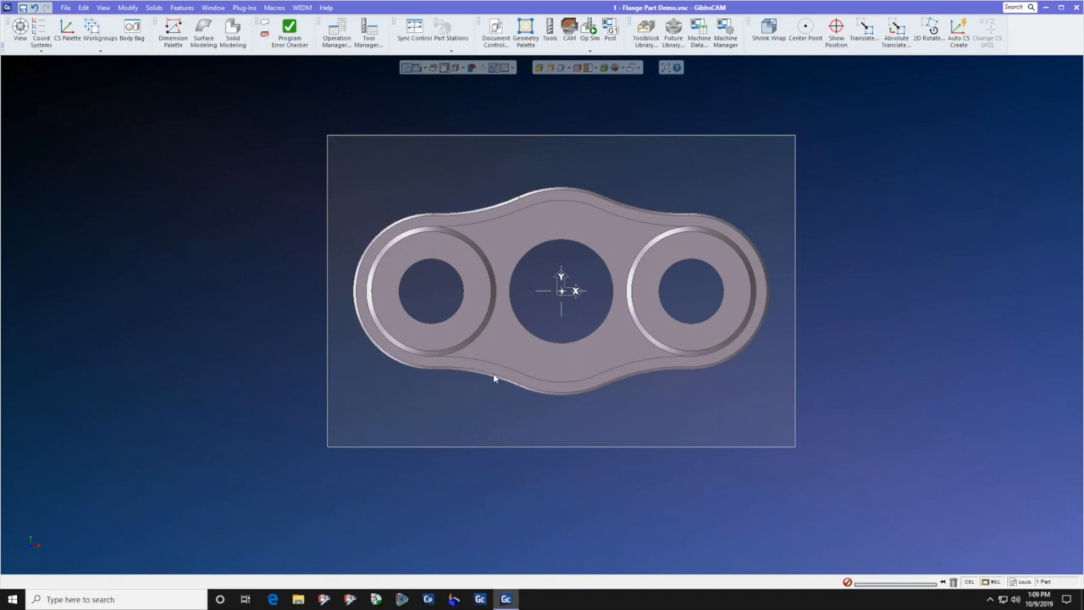
pyautogui.moveTo(495, 378); pyautogui.dragTo(547, 433, button='middle')
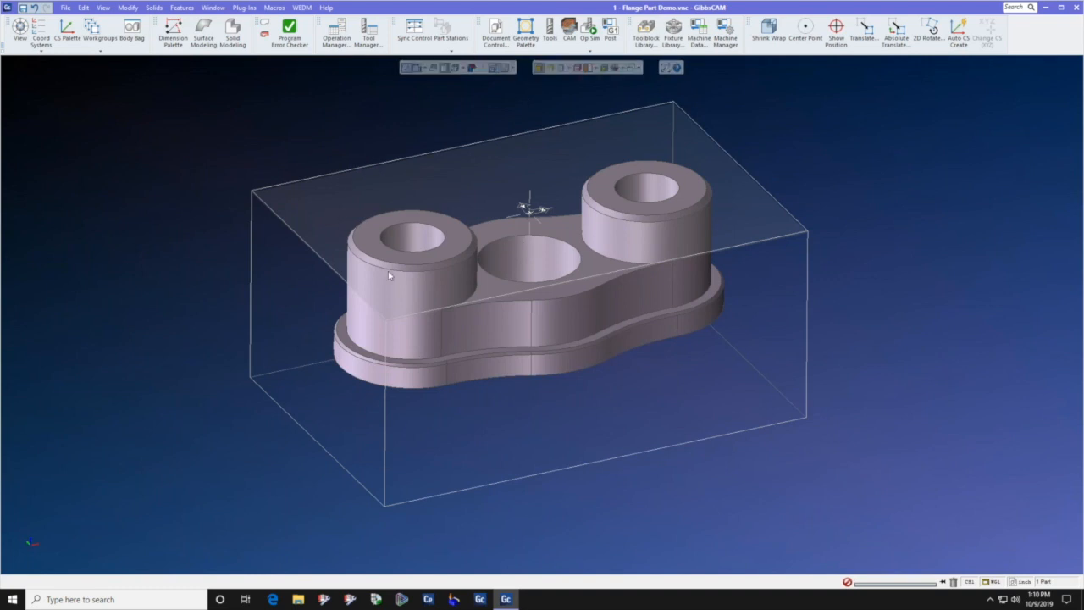
# - Select the central bore's face and set Unstitch Solid to Heal Only, with Create Plug, Multiple Loops and Invert Selection off
pyautogui.click(550, 251)
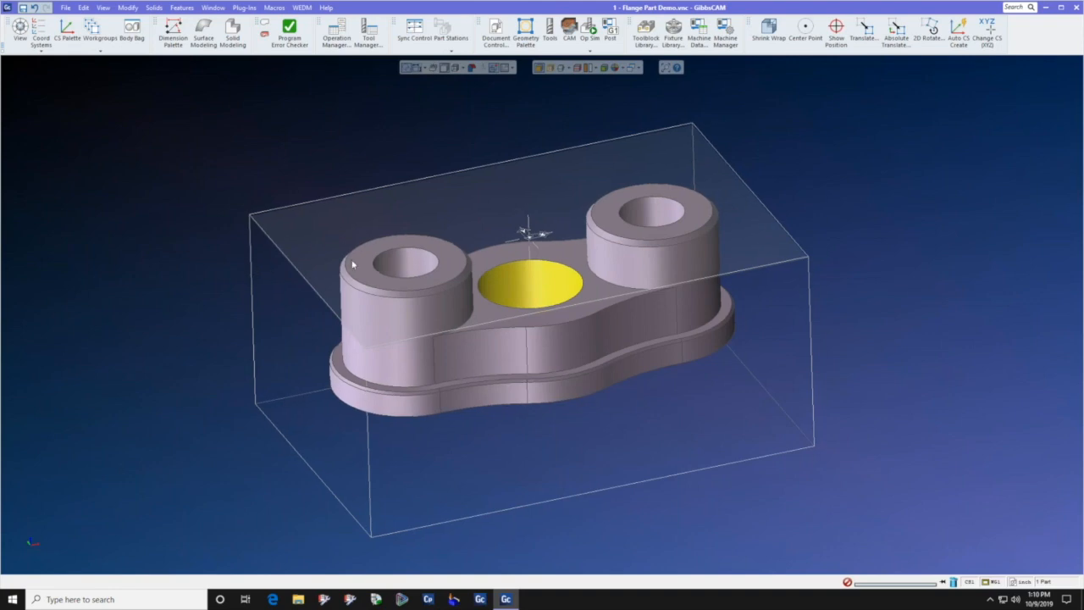
pyautogui.moveTo(520, 259)
pyautogui.mouseDown(button='middle')
pyautogui.moveTo(522, 272)
pyautogui.moveTo(538, 265)
pyautogui.mouseUp(button='middle')
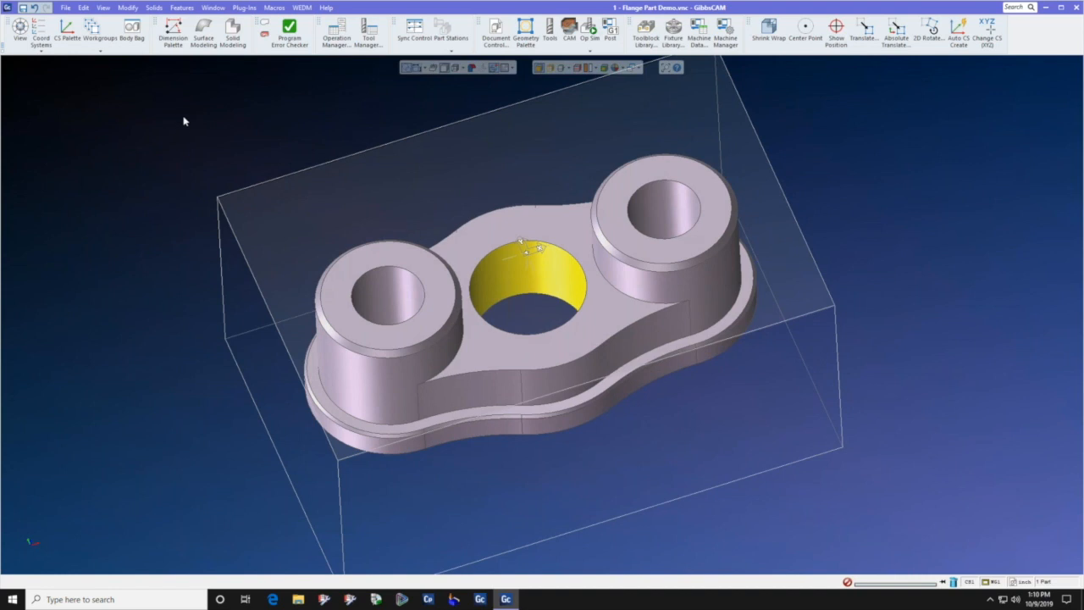
pyautogui.click(232, 28)
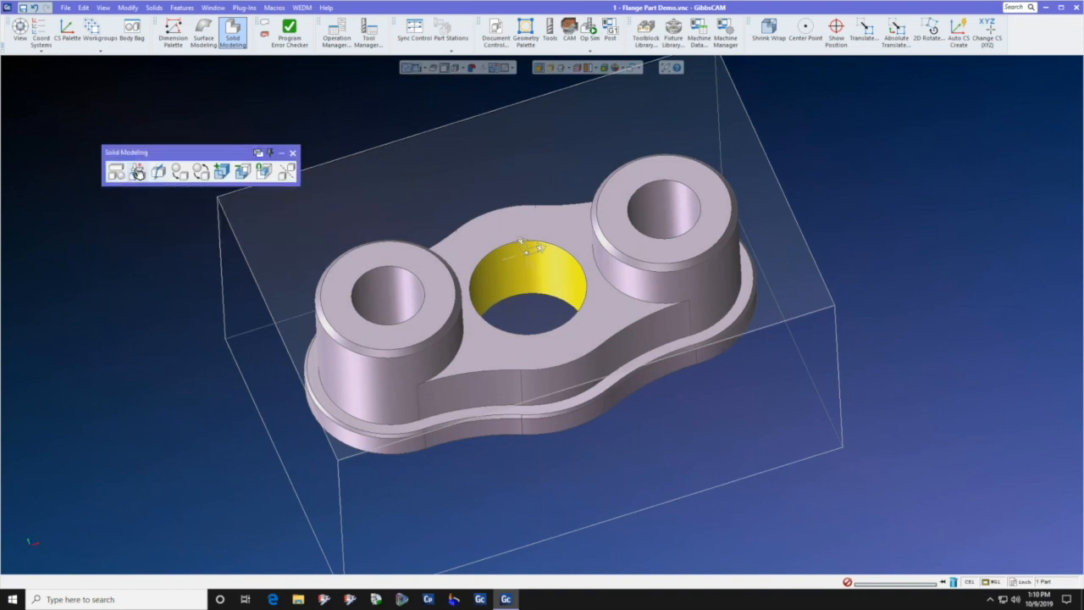
pyautogui.click(137, 174)
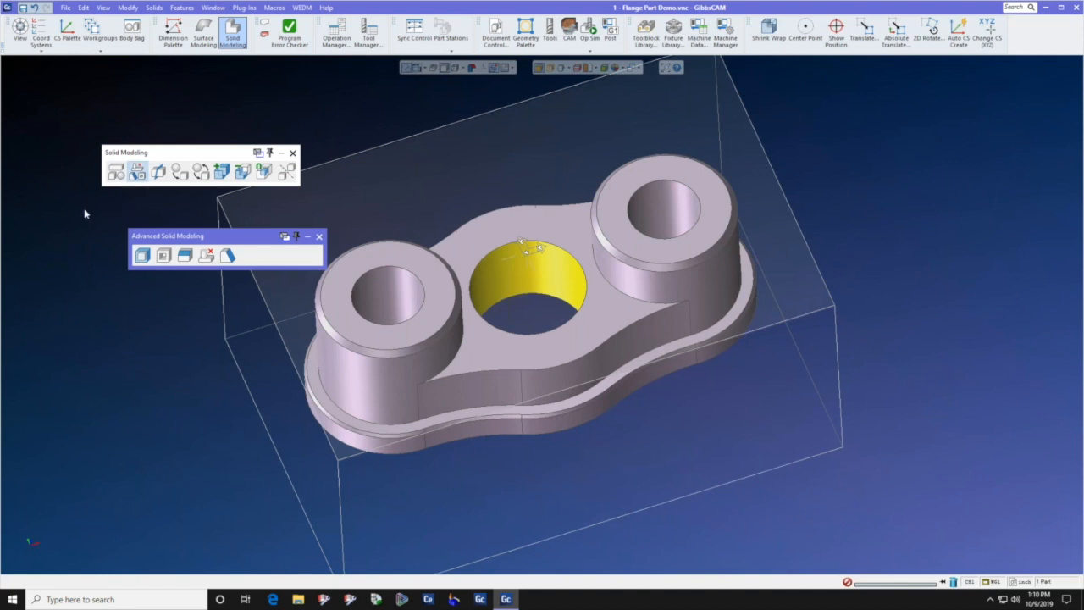
pyautogui.click(207, 256)
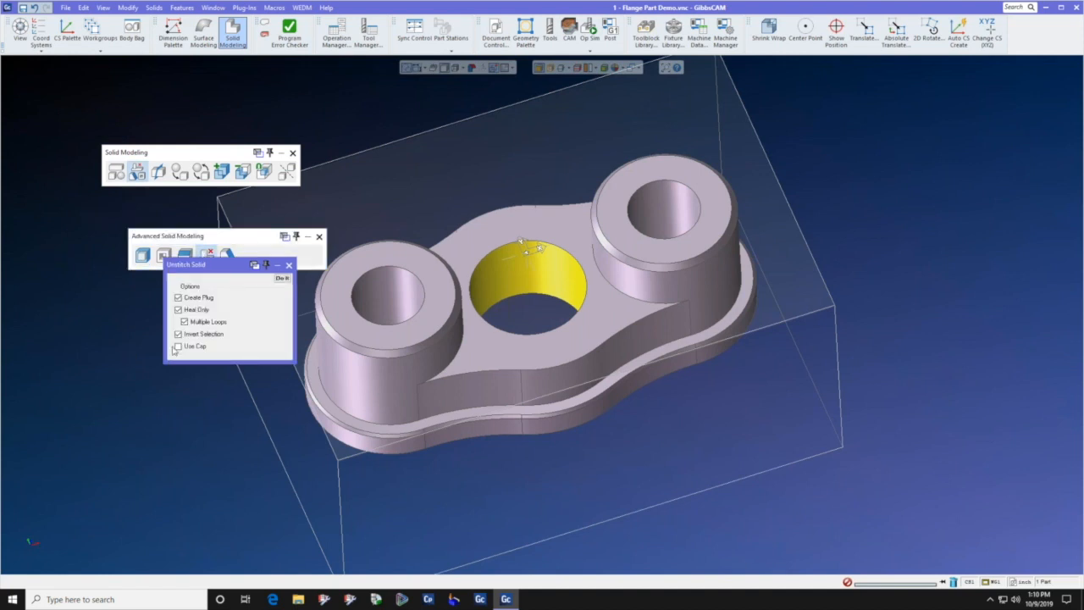
pyautogui.click(178, 297)
pyautogui.click(183, 321)
pyautogui.click(178, 333)
# - Unstitch the selected bore face to close the flange's central hole, and inspect the body from several angles
pyautogui.moveTo(556, 364); pyautogui.dragTo(561, 332, button='middle')
pyautogui.click(558, 328)
pyautogui.moveTo(560, 393); pyautogui.dragTo(538, 63, button='middle')
pyautogui.moveTo(558, 276); pyautogui.dragTo(575, 368, button='middle')
pyautogui.moveTo(576, 371); pyautogui.dragTo(455, 152, button='middle')
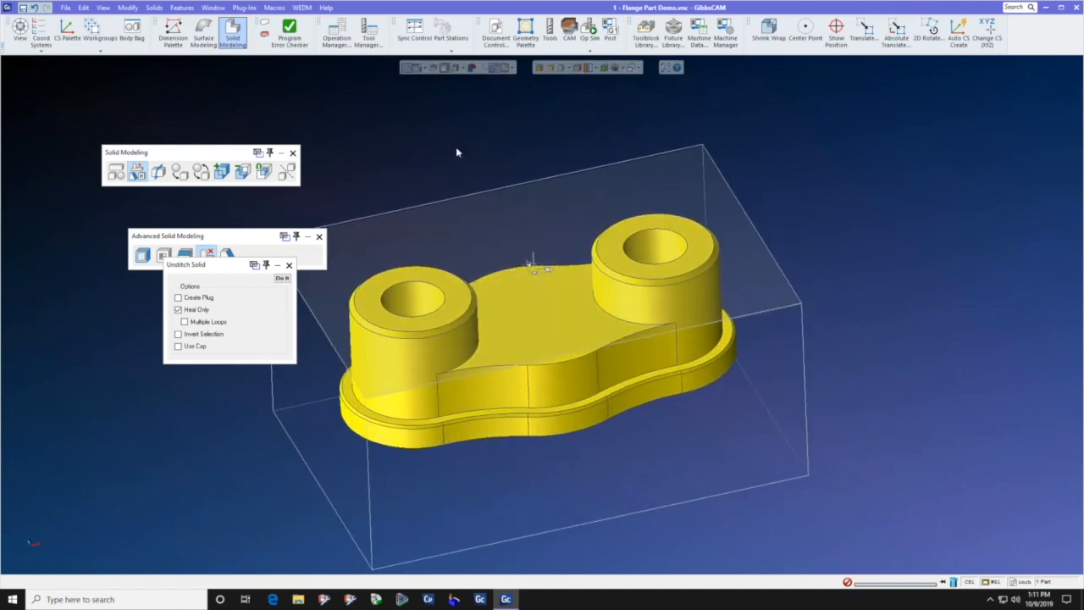
# - Undo the unstitching of the central bore and close the Unstitch Solid and Advanced Solid Modeling palettes
pyautogui.click(528, 264)
pyautogui.click(530, 264)
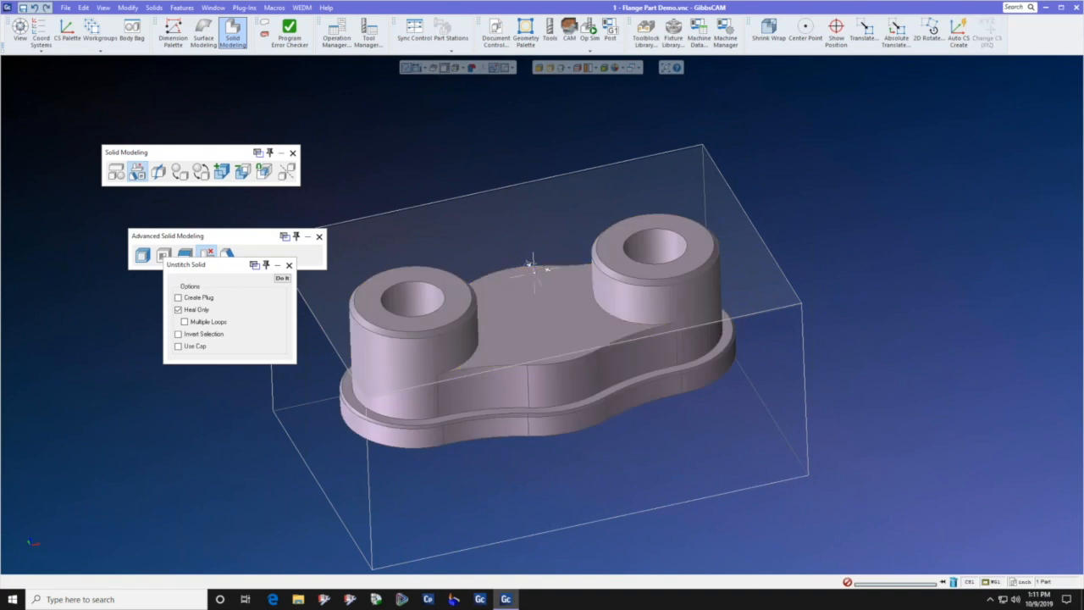
pyautogui.click(532, 262)
pyautogui.click(532, 264)
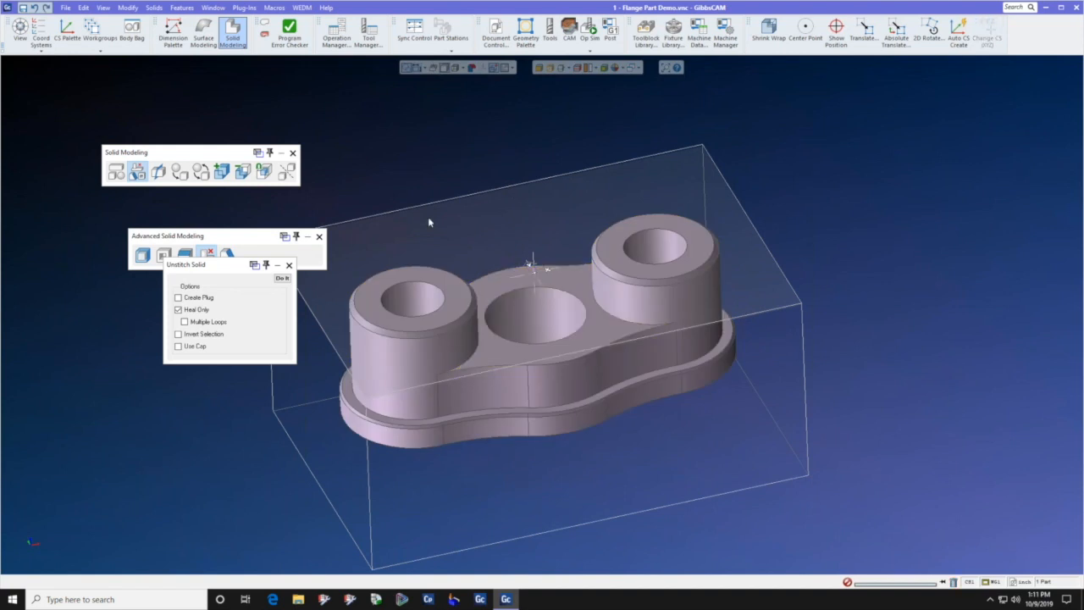
pyautogui.moveTo(231, 270); pyautogui.dragTo(218, 295)
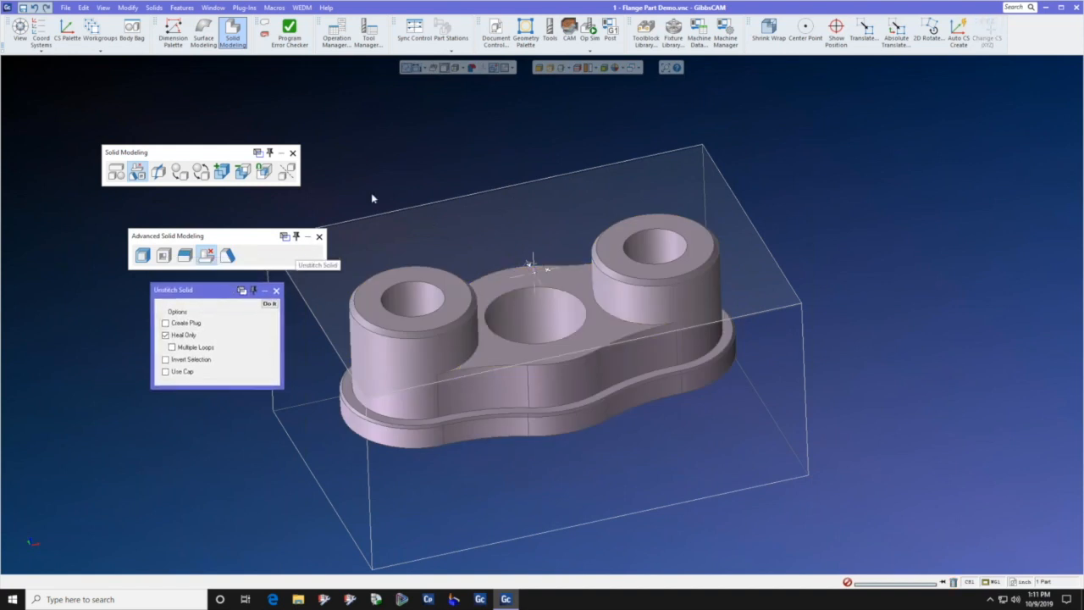
pyautogui.click(276, 291)
pyautogui.click(319, 237)
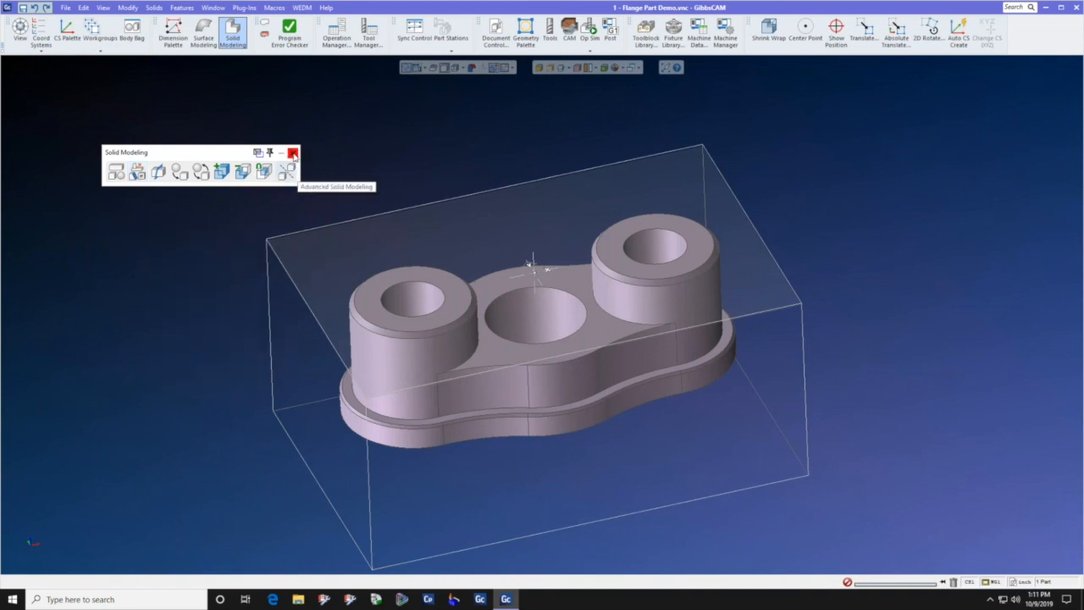
# - Close the Solid Modeling palette, review the file formats supported for importing, and cancel the import
pyautogui.click(293, 153)
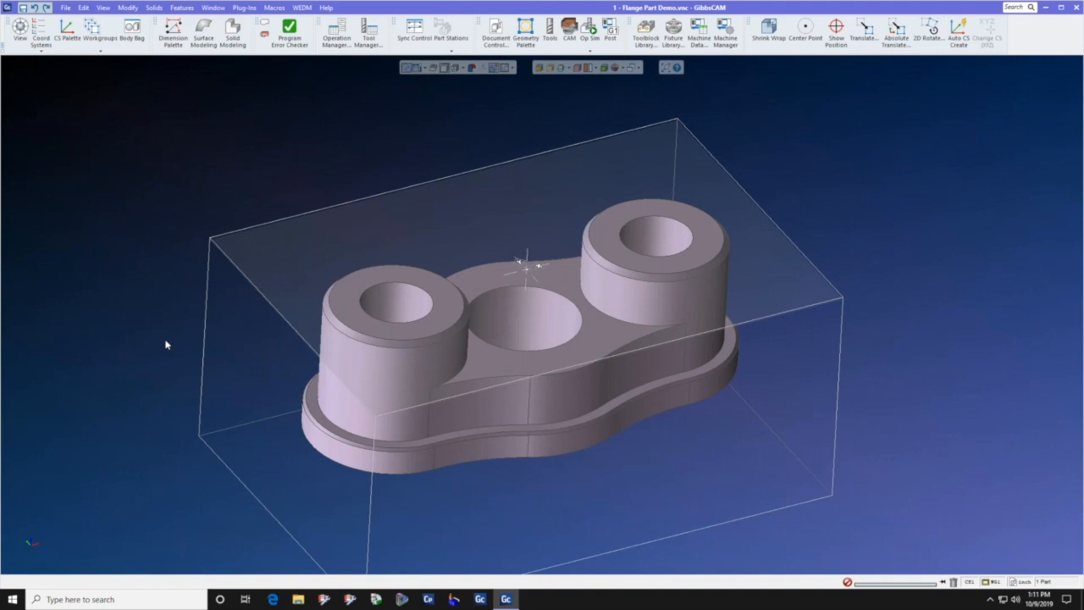
pyautogui.click(65, 9)
pyautogui.click(75, 138)
pyautogui.click(627, 467)
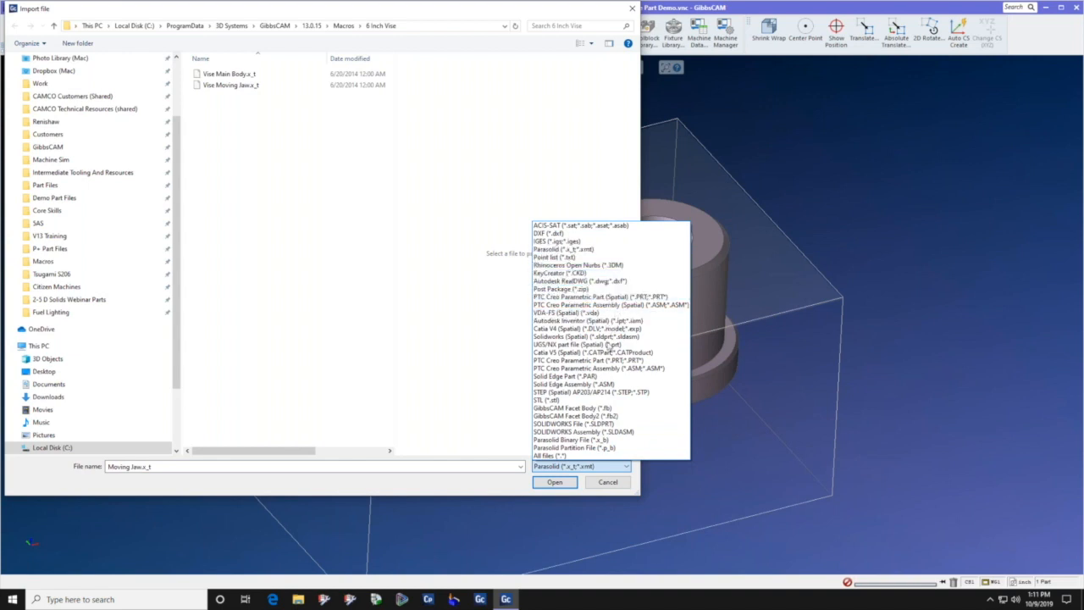
pyautogui.click(907, 252)
pyautogui.click(621, 483)
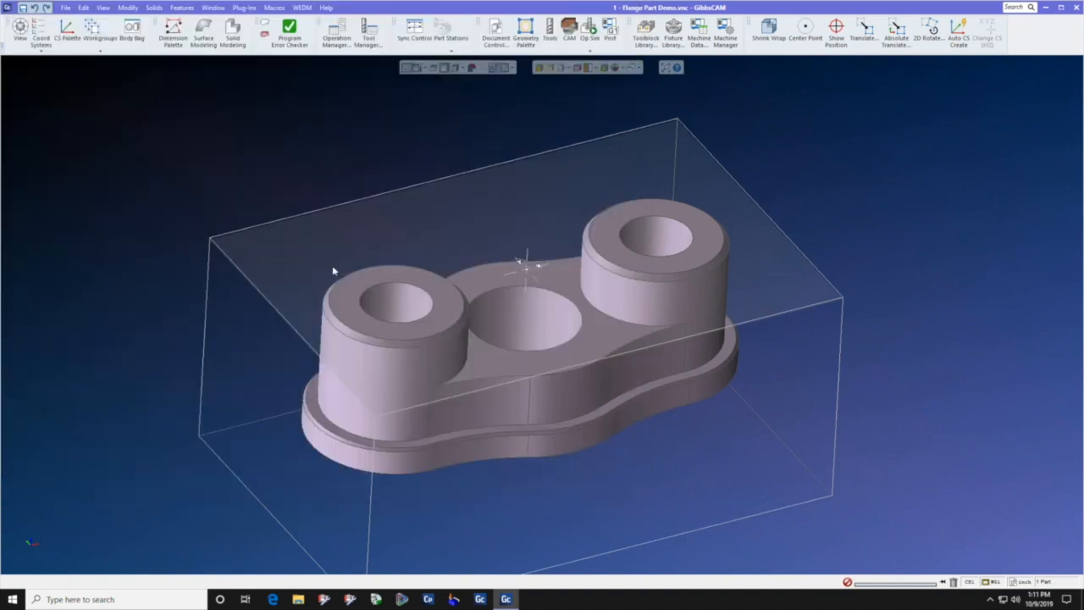
pyautogui.moveTo(290, 279); pyautogui.dragTo(260, 248, button='middle')
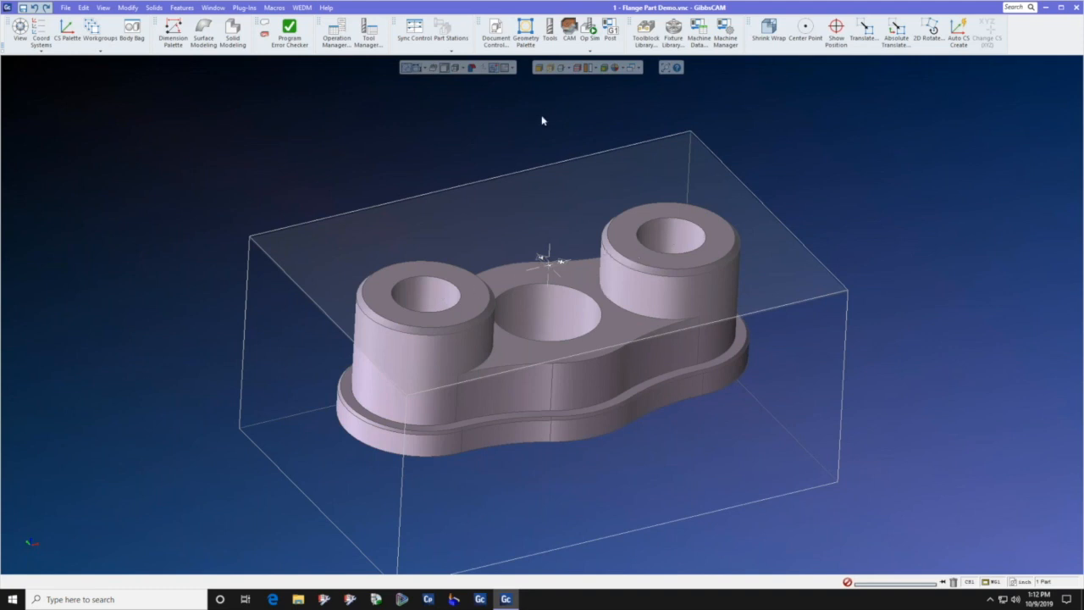
# - Turn on Show Position, locate it among the plug-ins' Main Tools, and park its coordinate readout just beneath the ribbon
pyautogui.click(835, 33)
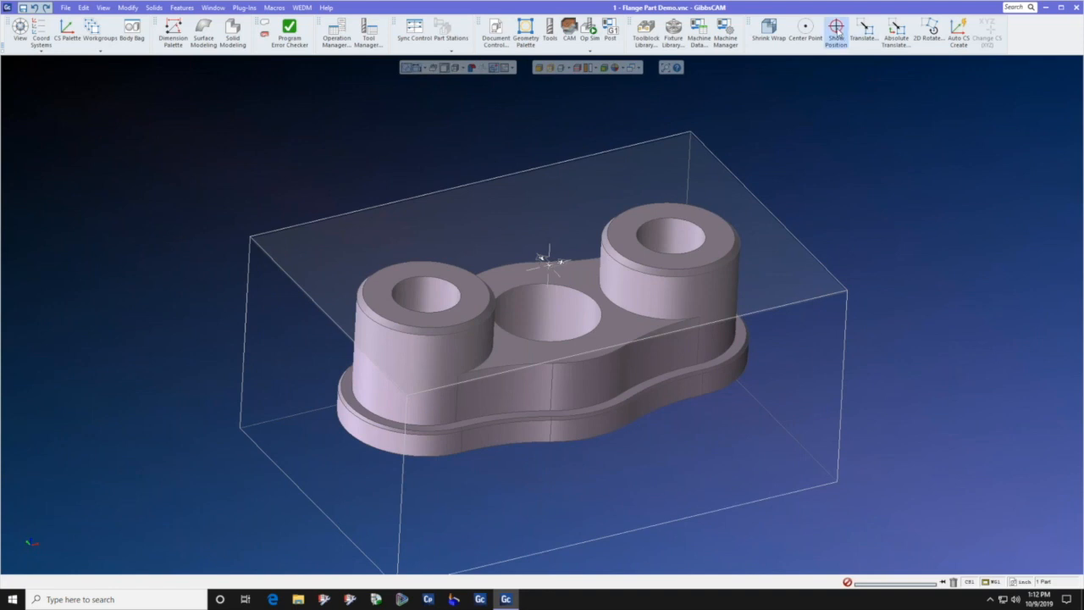
pyautogui.moveTo(738, 68); pyautogui.dragTo(774, 126)
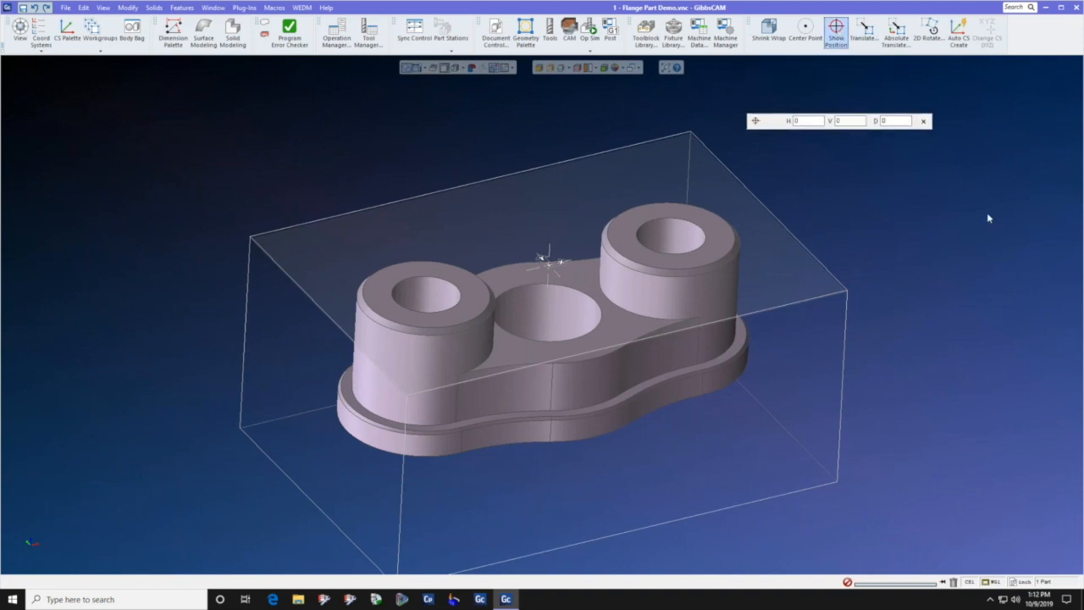
pyautogui.click(244, 8)
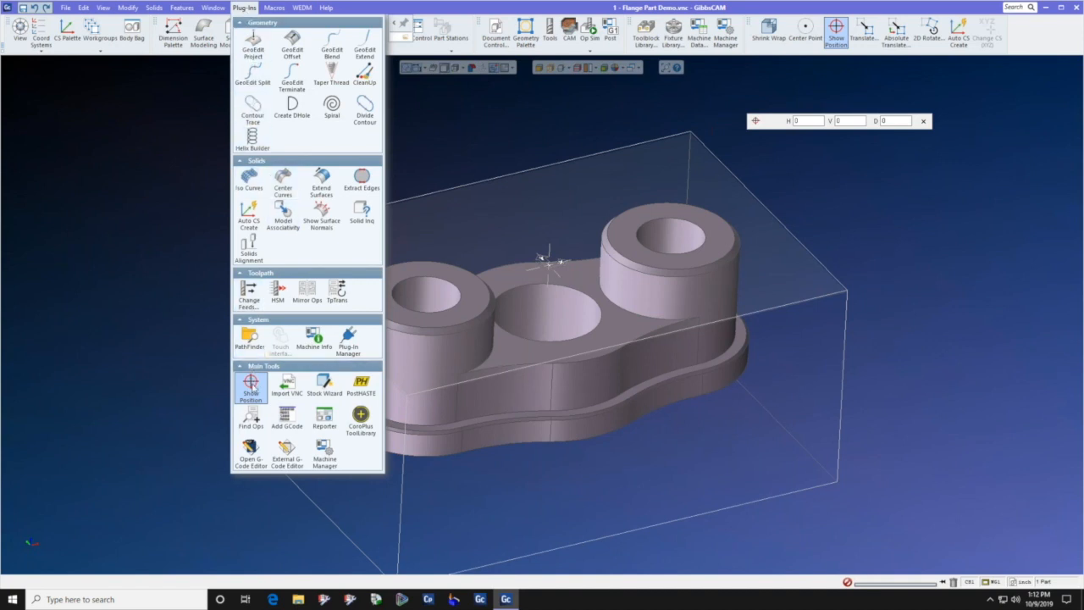
pyautogui.click(538, 131)
pyautogui.moveTo(771, 124); pyautogui.dragTo(773, 66)
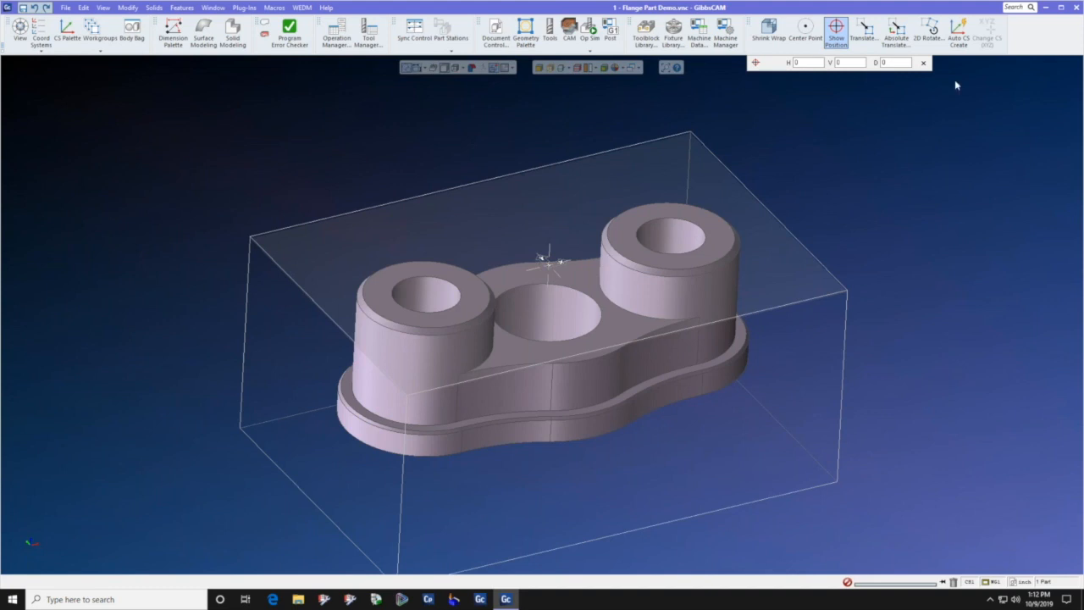
# - Search the commands for "show position", reveal its location among the plug-ins, and collapse and re-expand the Geometry group
pyautogui.click(1015, 8)
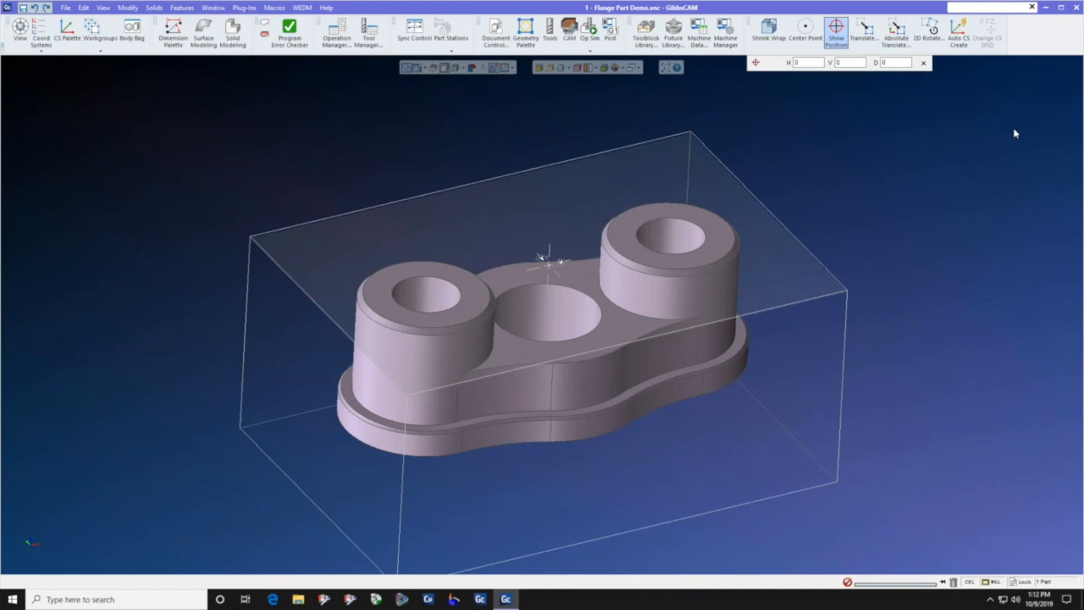
pyautogui.write('show position')
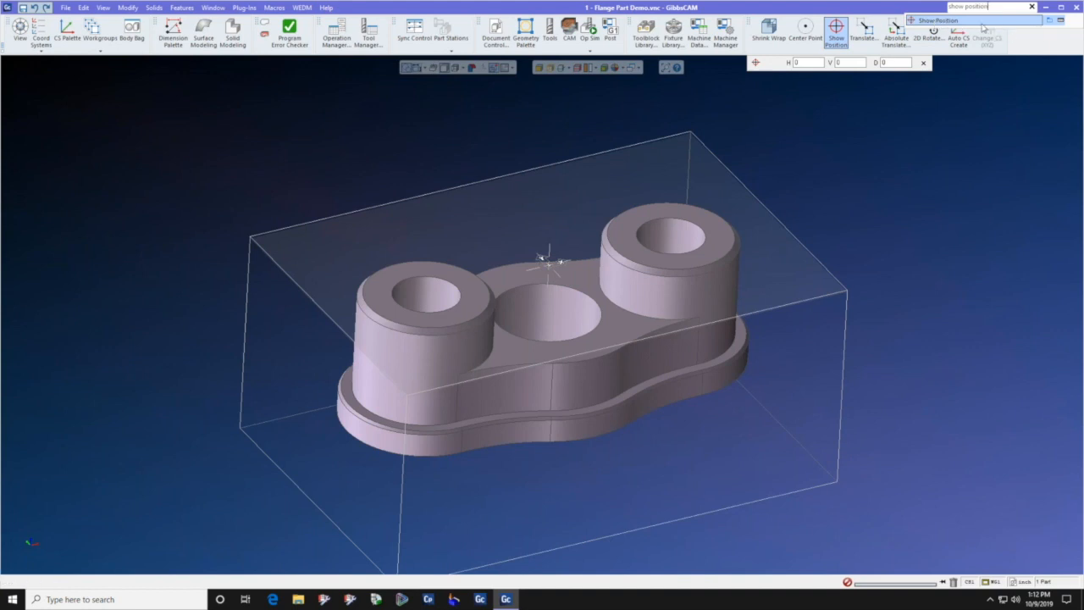
pyautogui.click(1049, 20)
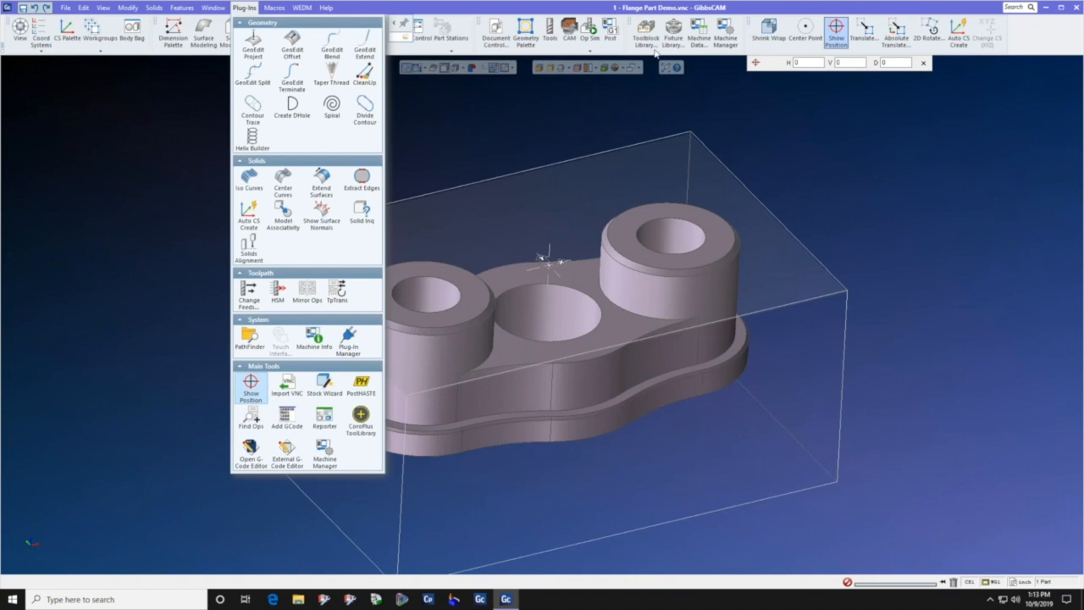
pyautogui.click(241, 24)
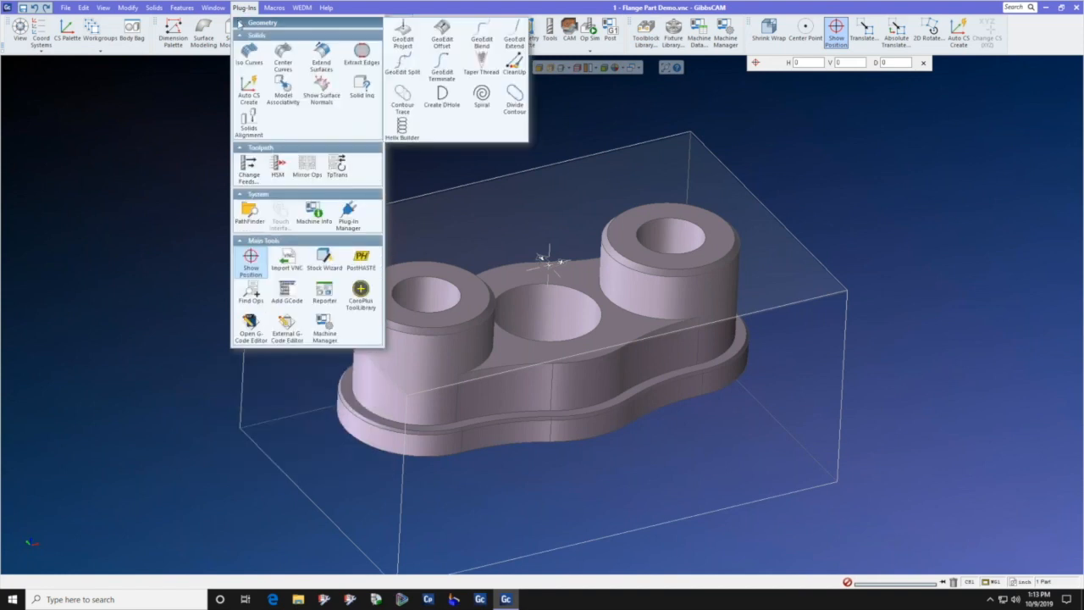
pyautogui.click(242, 24)
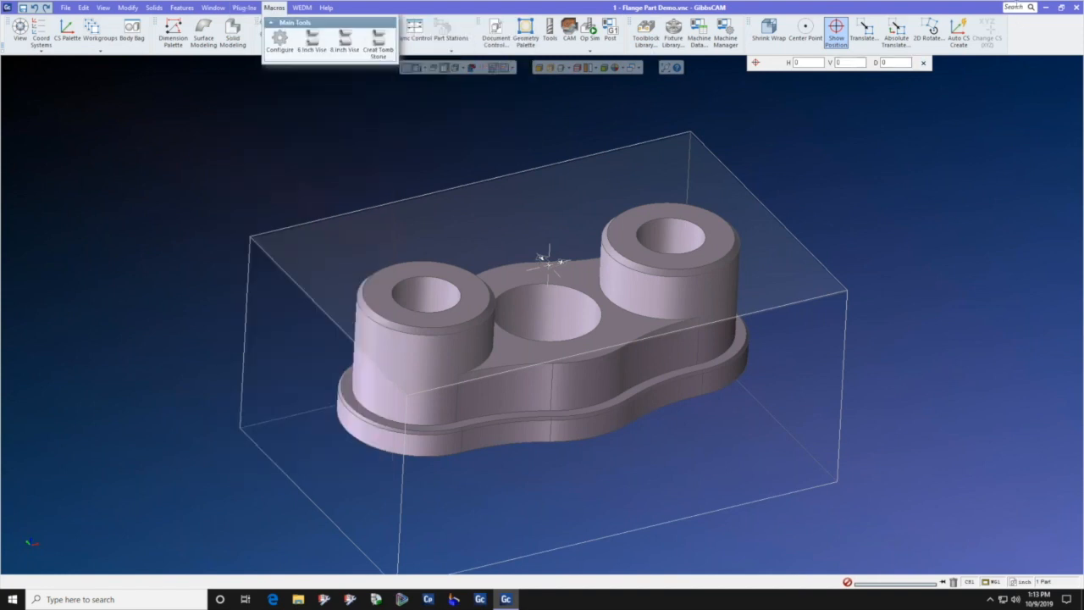
pyautogui.click(1013, 6)
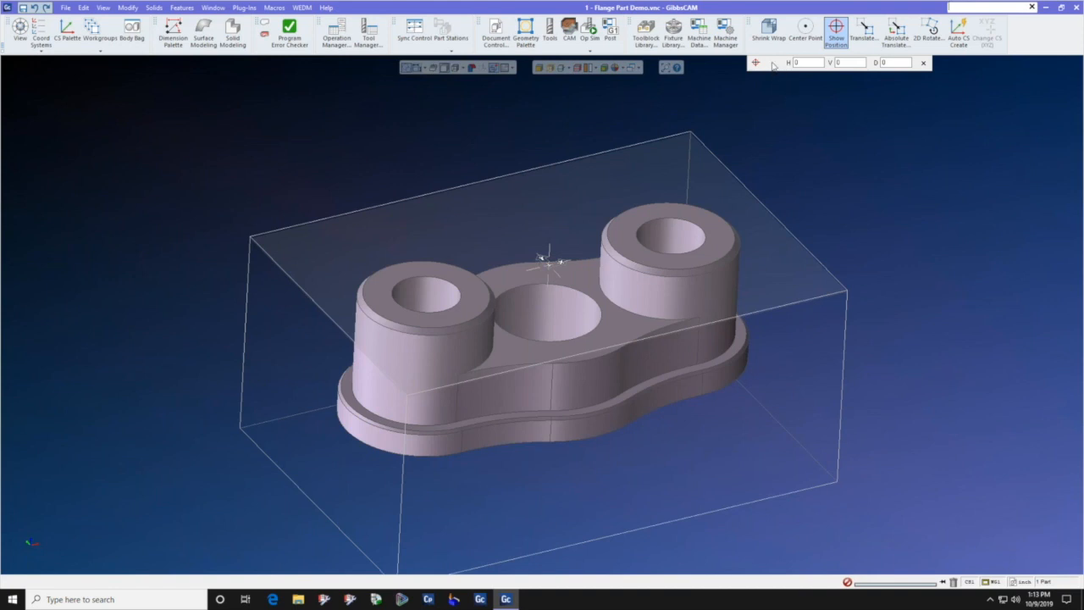
# - Move the Show Position readout beside the model, select the flange solid, and query a point on the far boss's top face
pyautogui.moveTo(772, 66); pyautogui.dragTo(767, 148)
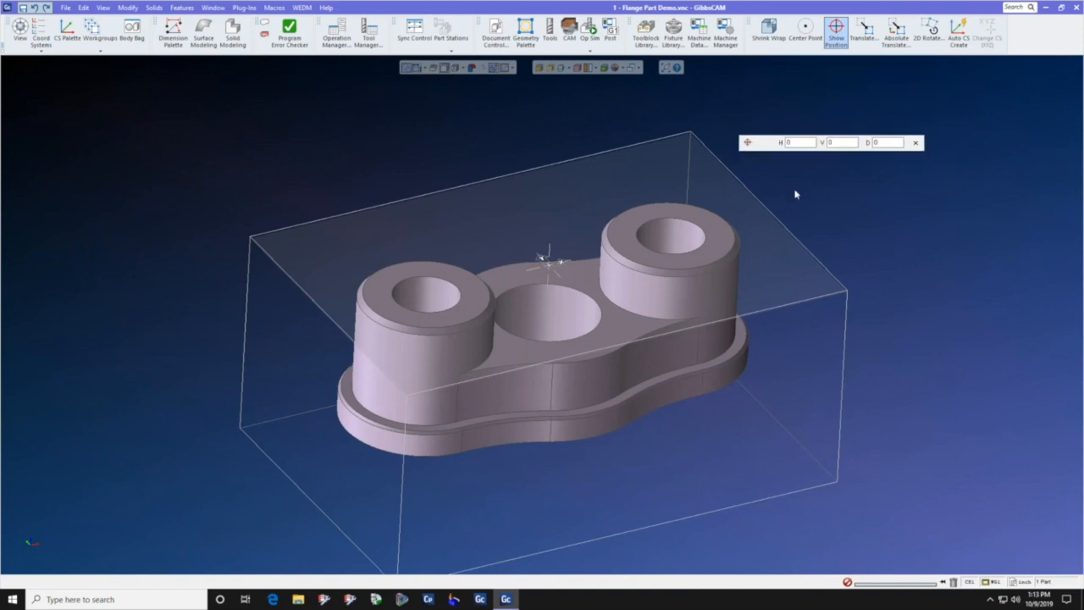
pyautogui.moveTo(795, 194); pyautogui.dragTo(795, 193, button='middle')
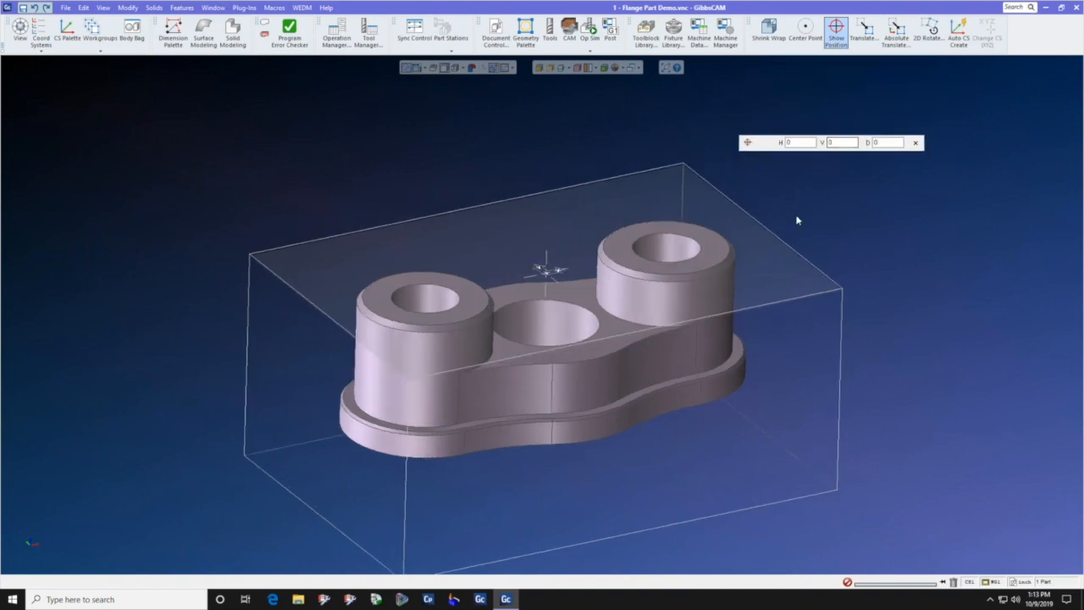
pyautogui.click(719, 254)
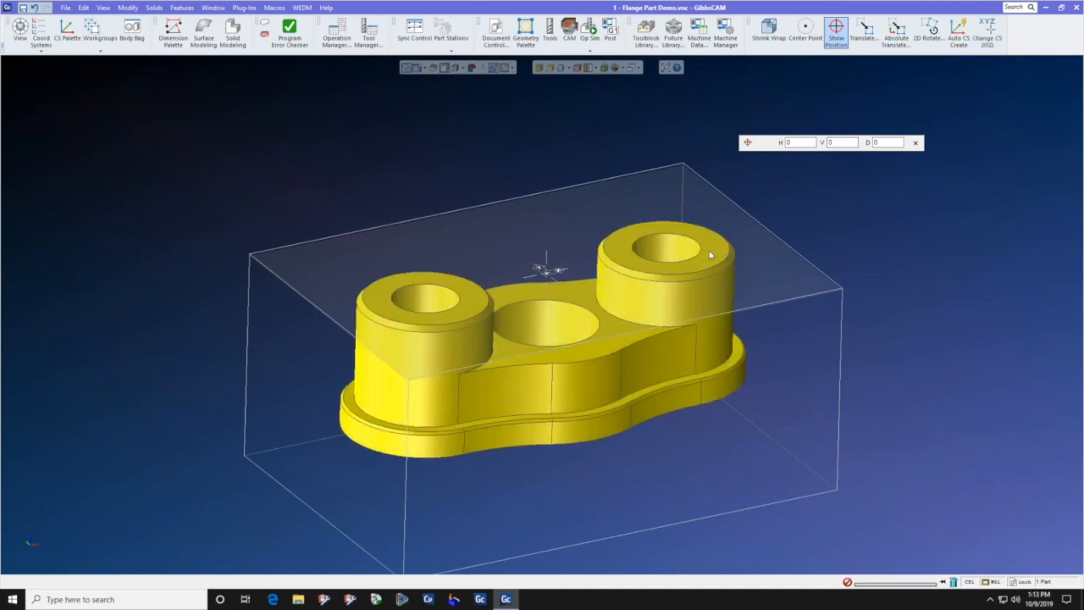
pyautogui.click(710, 254)
pyautogui.moveTo(582, 271); pyautogui.dragTo(545, 347, button='middle')
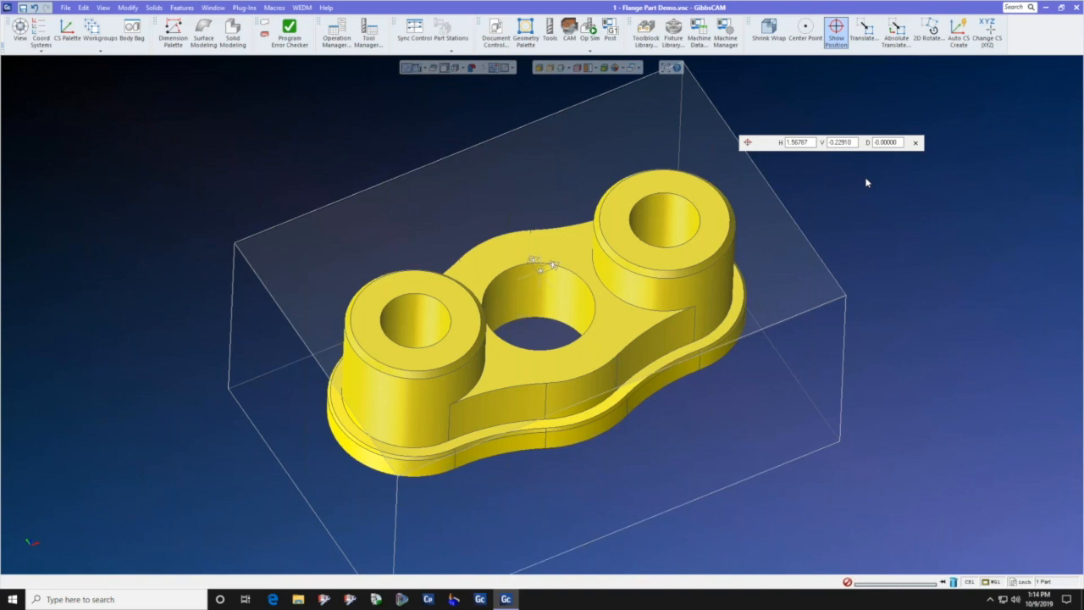
# - Query depths with Show Position on the base rim's ledge, the far boss's top face and the flange's underside
pyautogui.hotkey('ctrl', 'i')
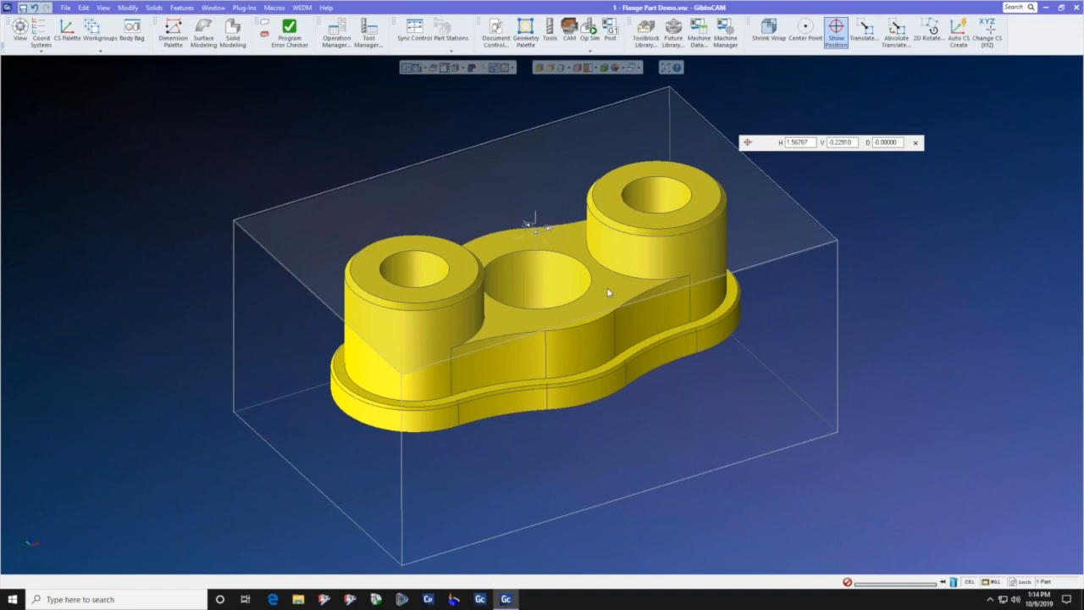
pyautogui.click(888, 144)
pyautogui.click(658, 340)
pyautogui.moveTo(698, 427); pyautogui.dragTo(702, 421, button='middle')
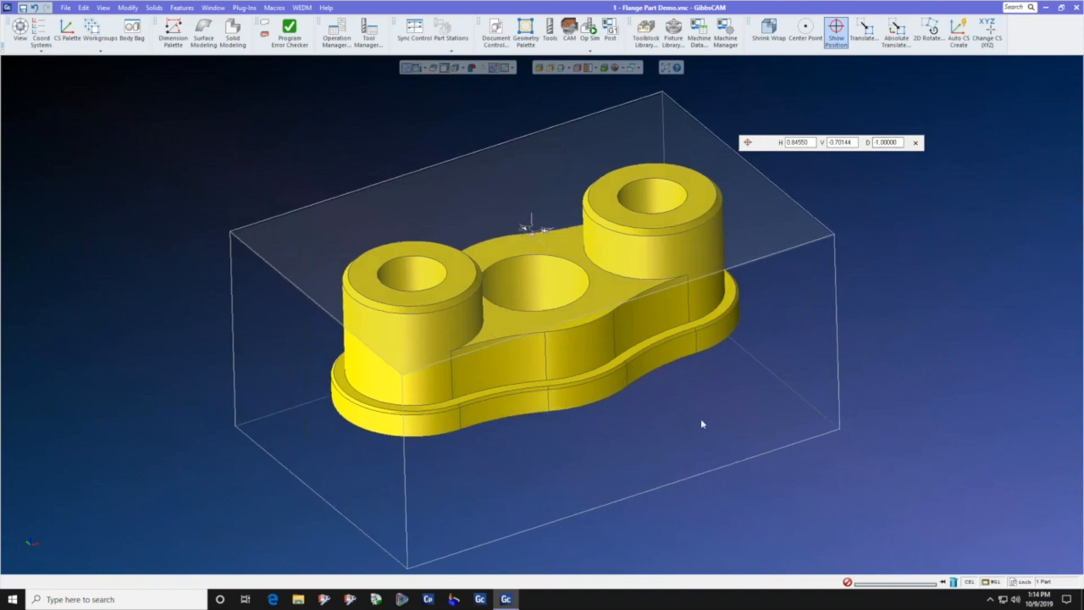
pyautogui.click(696, 203)
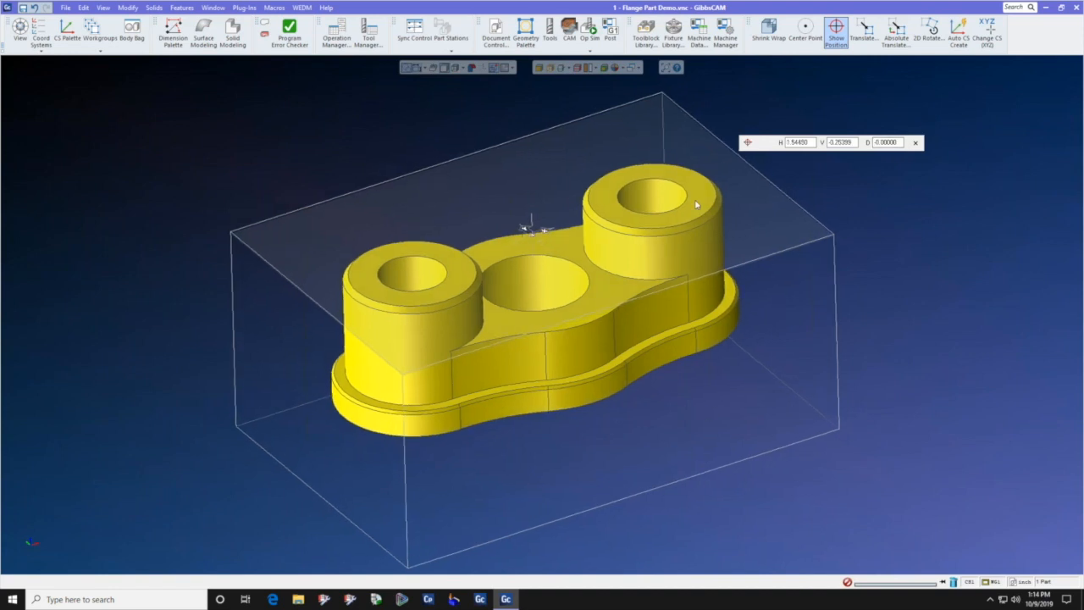
pyautogui.moveTo(690, 392); pyautogui.dragTo(642, 413, button='middle')
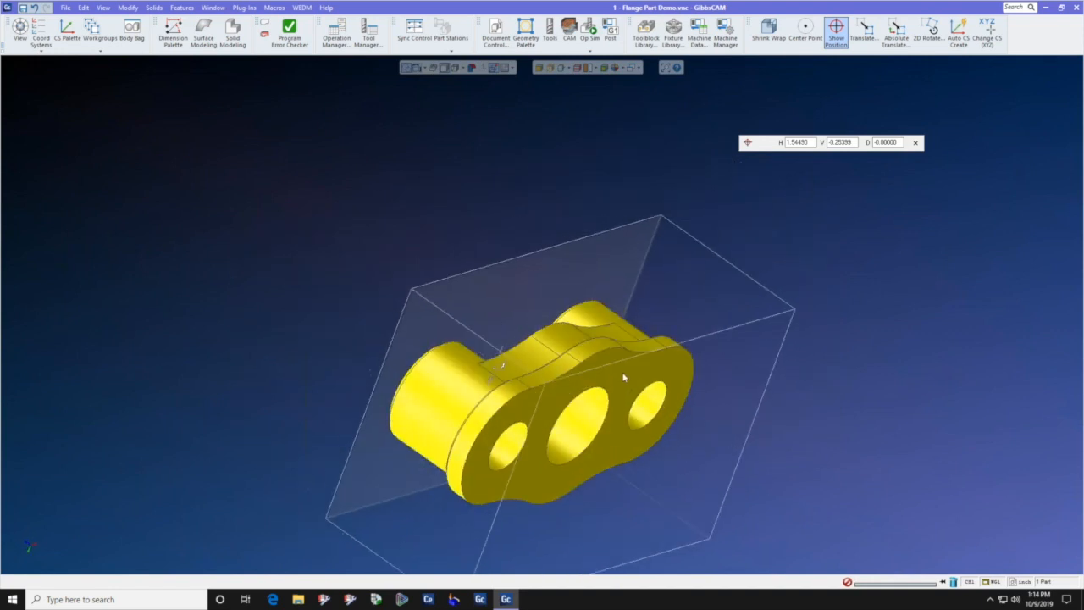
pyautogui.click(626, 376)
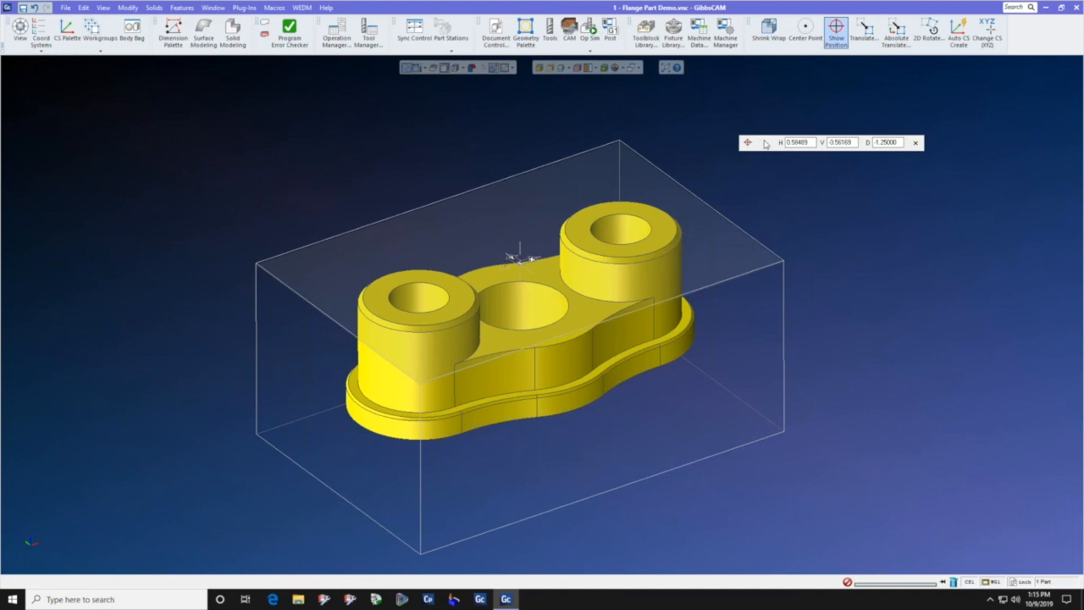
# - Switch Show Position to its THK thickness mode and measure the material thickness at points on the flange
pyautogui.moveTo(764, 145); pyautogui.dragTo(740, 142)
pyautogui.click(724, 139)
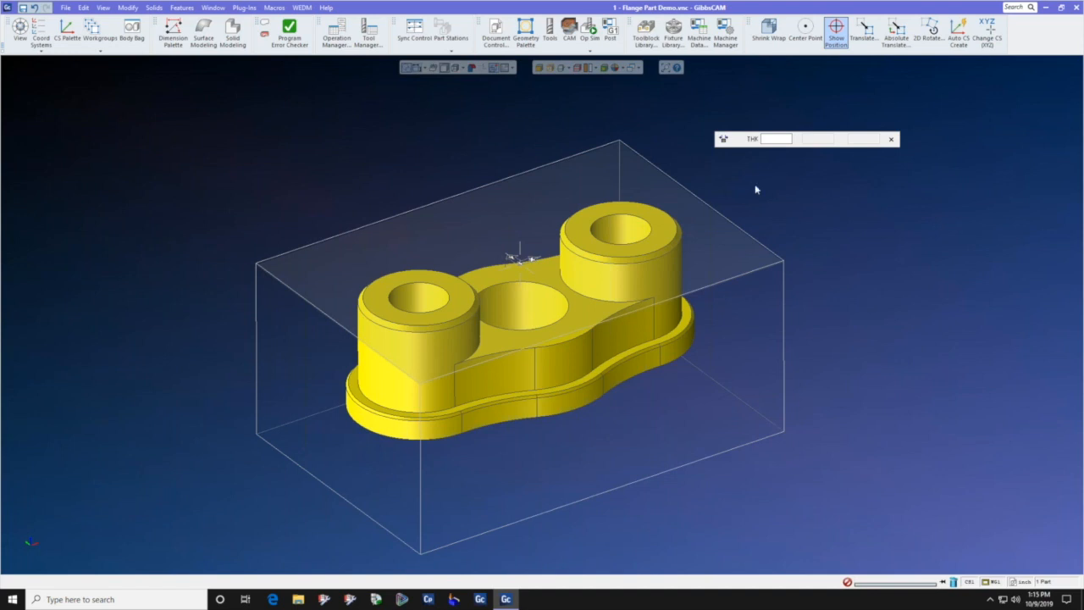
pyautogui.click(659, 240)
pyautogui.click(723, 138)
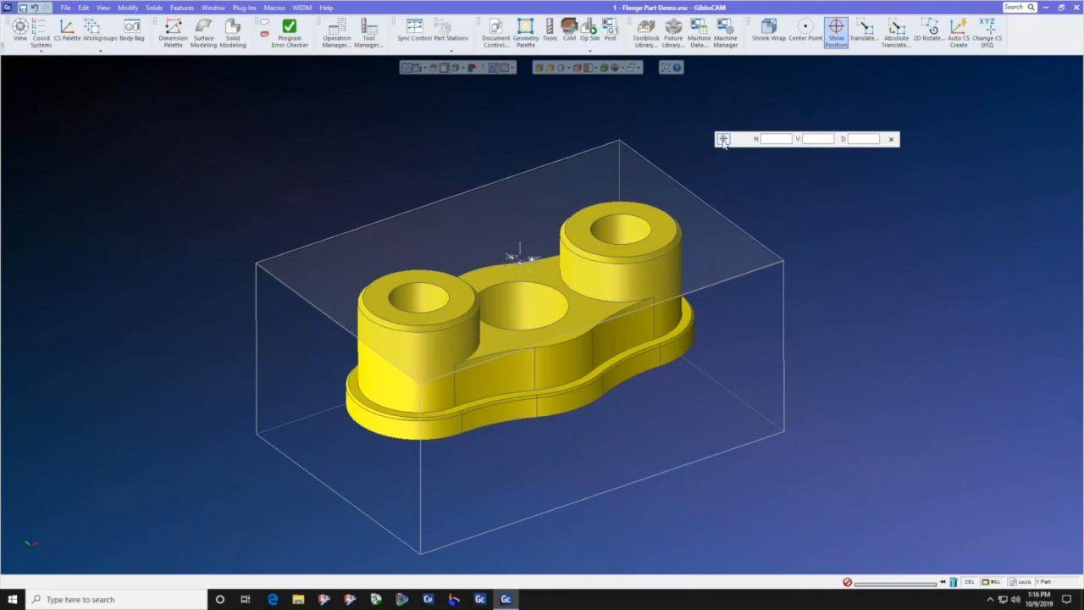
pyautogui.click(723, 139)
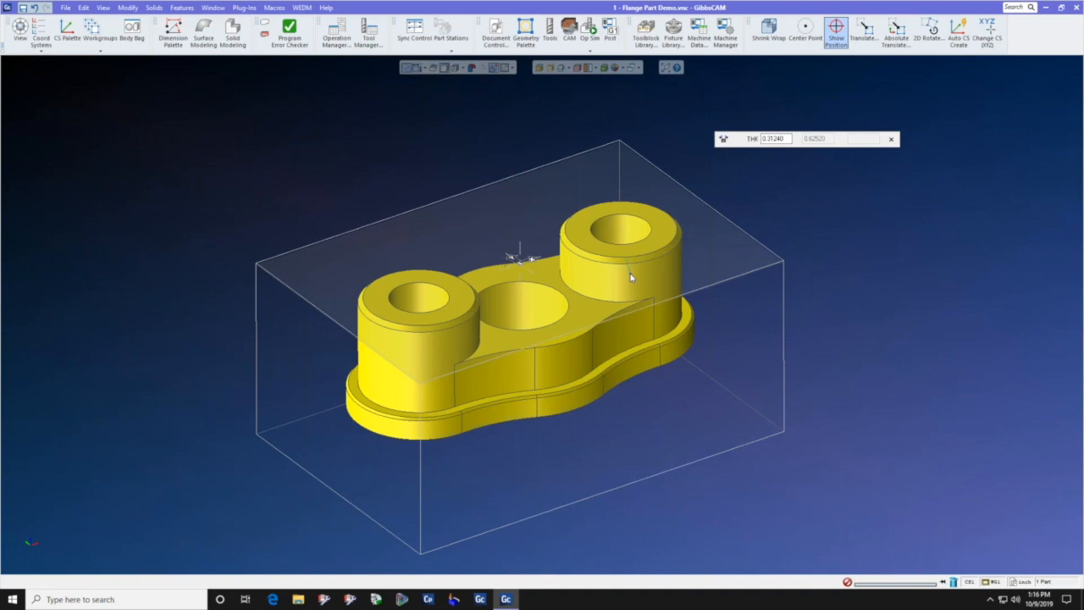
pyautogui.moveTo(639, 277); pyautogui.dragTo(676, 298, button='middle')
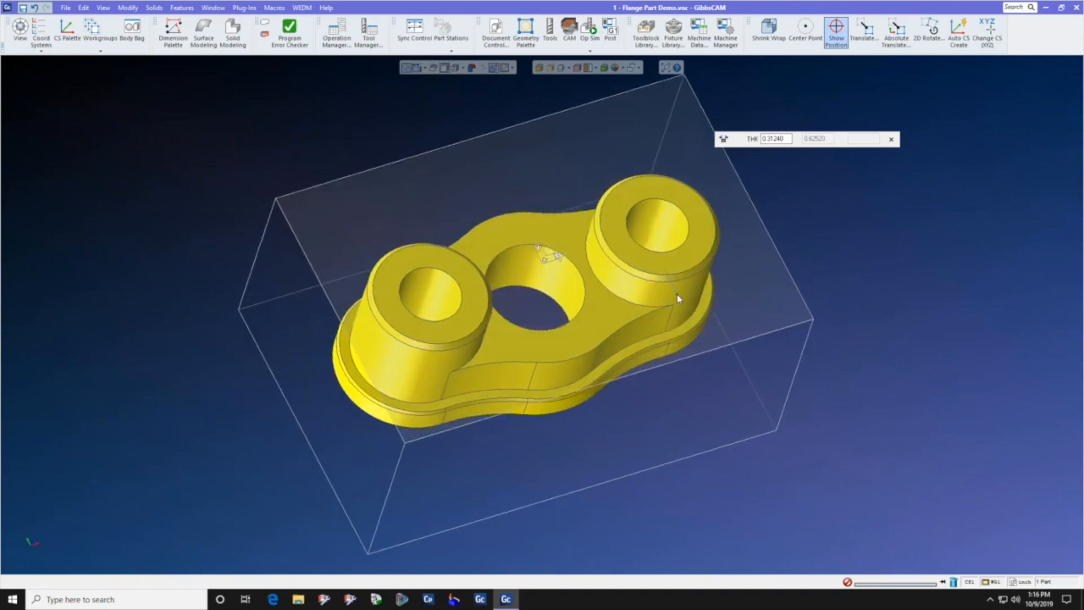
pyautogui.moveTo(668, 299); pyautogui.dragTo(637, 252, button='middle')
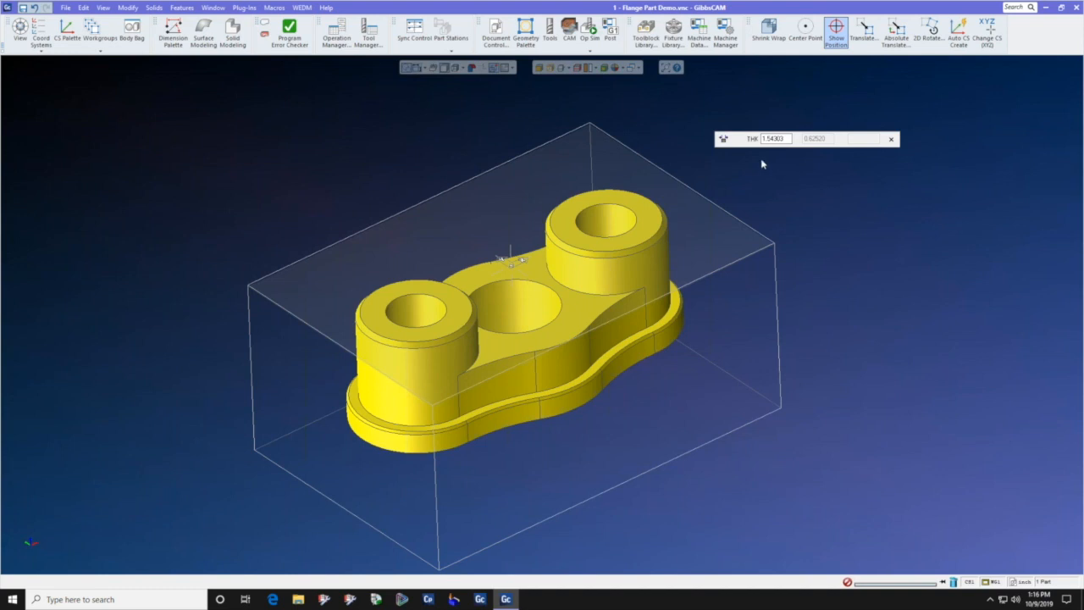
# - Switch Show Position to its CRV curvature mode and check the boss bore, central bore and outer side faces
pyautogui.click(722, 139)
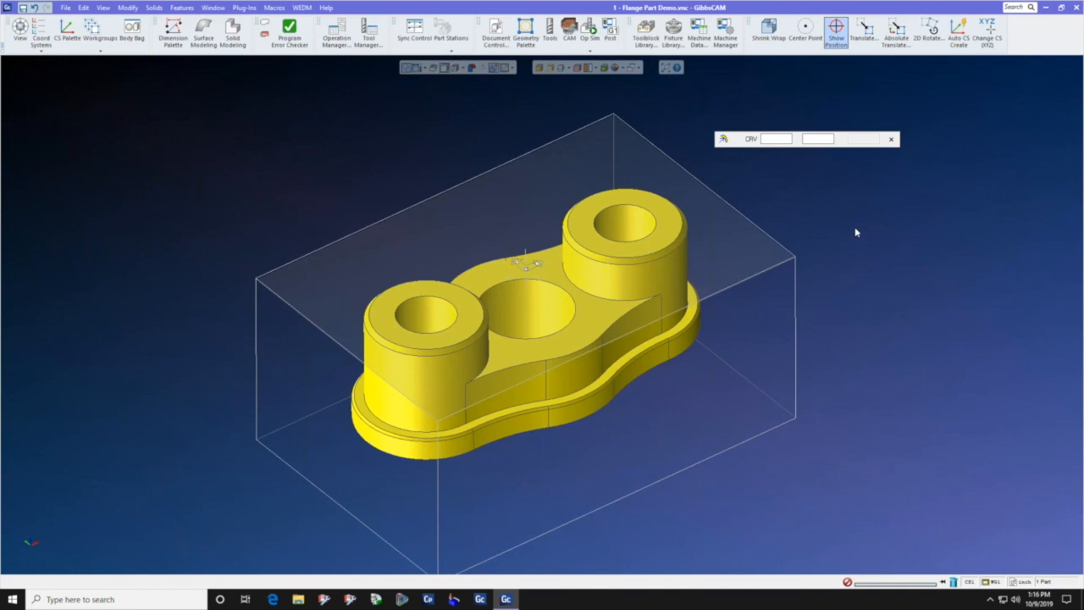
pyautogui.click(626, 219)
pyautogui.click(522, 298)
pyautogui.click(641, 369)
pyautogui.click(514, 380)
pyautogui.moveTo(622, 338); pyautogui.dragTo(454, 341, button='middle')
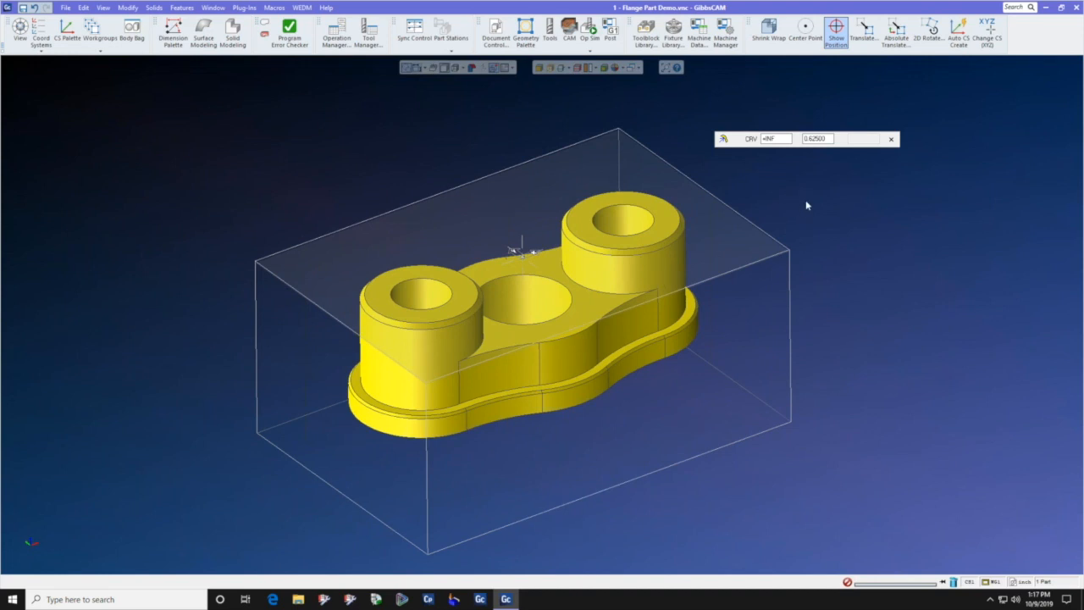
# - Return Show Position to its H, V, D coordinate mode, park the readout beneath the ribbon, and deselect the flange
pyautogui.moveTo(806, 205); pyautogui.dragTo(808, 206, button='middle')
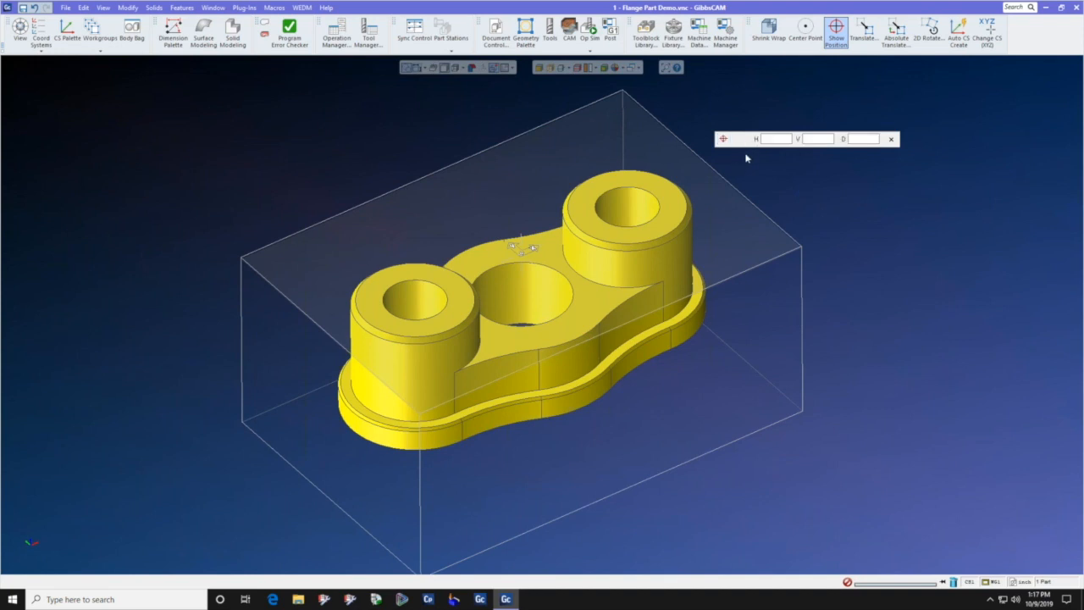
pyautogui.moveTo(737, 138); pyautogui.dragTo(724, 67)
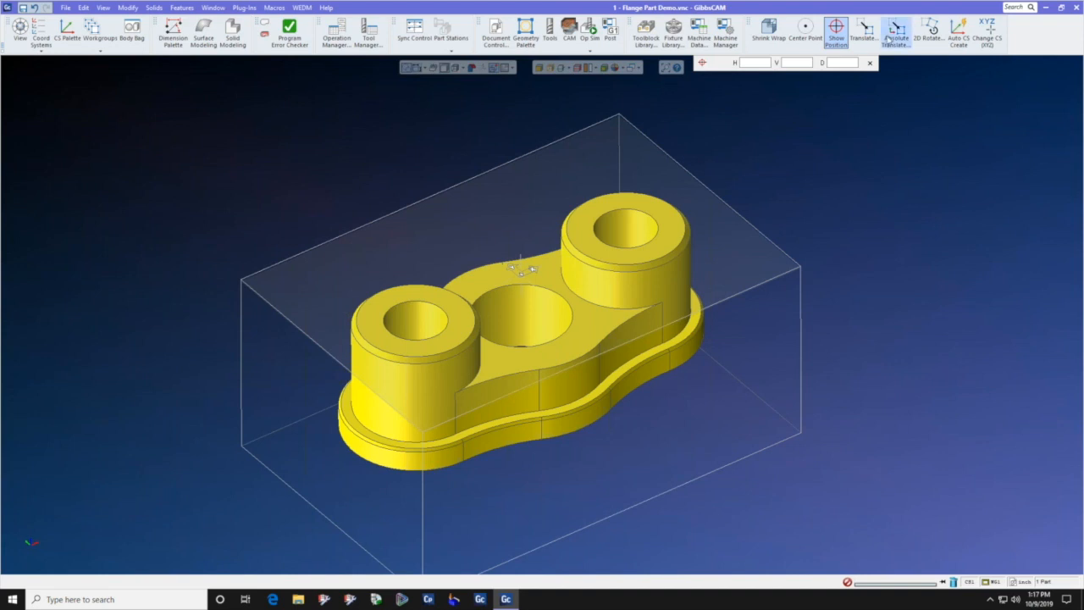
pyautogui.rightClick(590, 335)
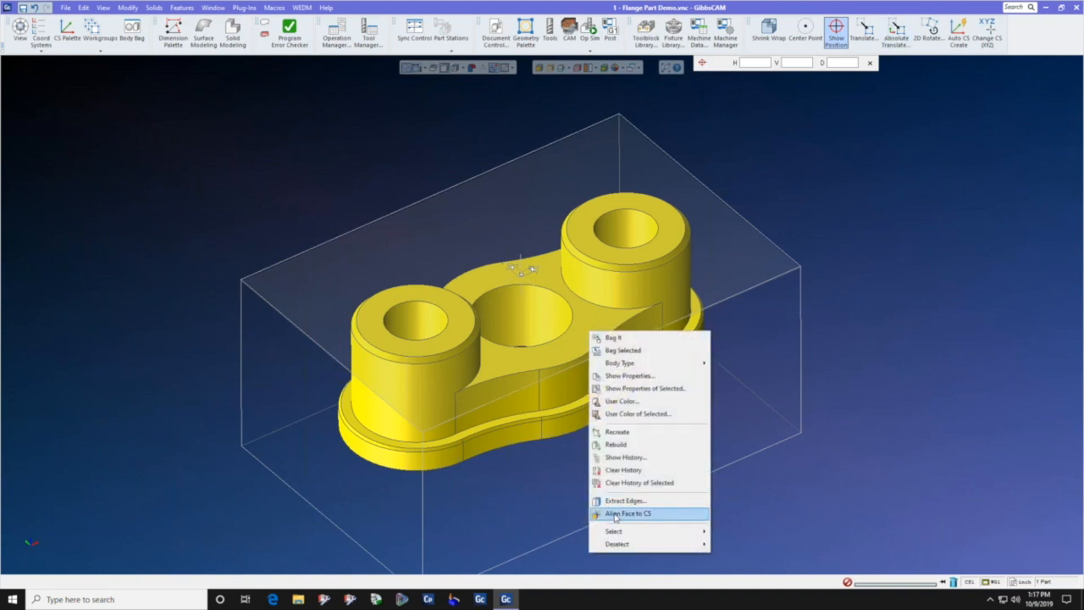
pyautogui.click(913, 209)
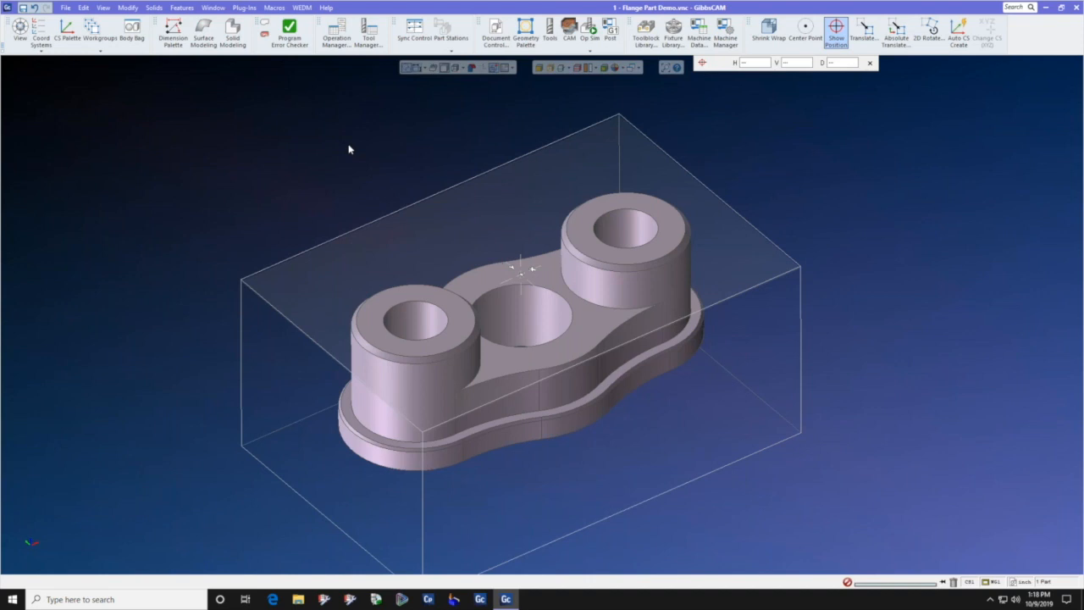
# - Run the 6 Inch Vise macro with a grip distance of .250, keeping the stock centered in X
pyautogui.click(271, 8)
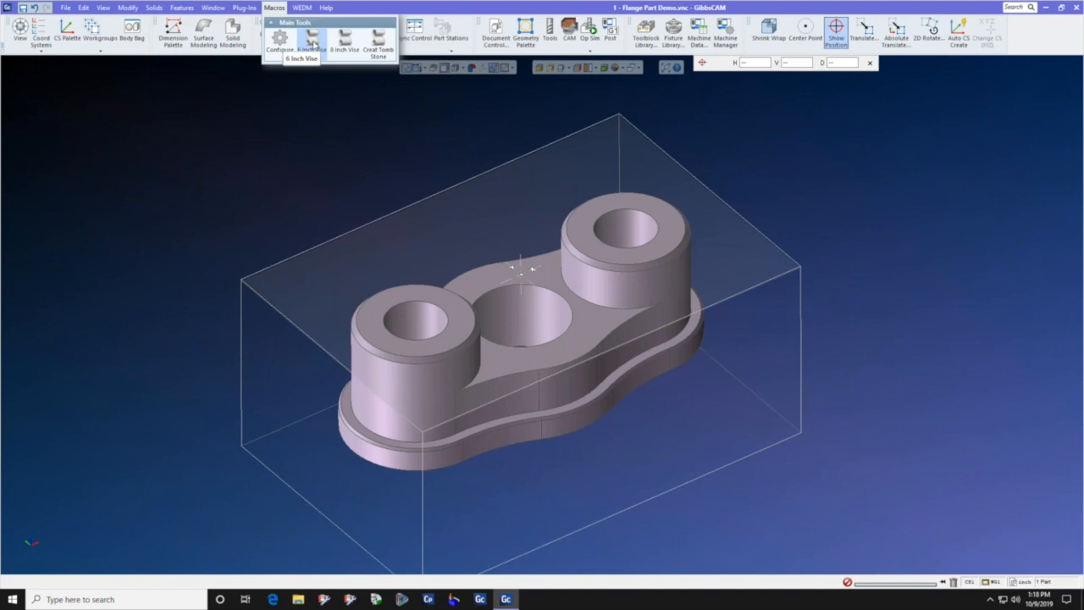
pyautogui.click(314, 42)
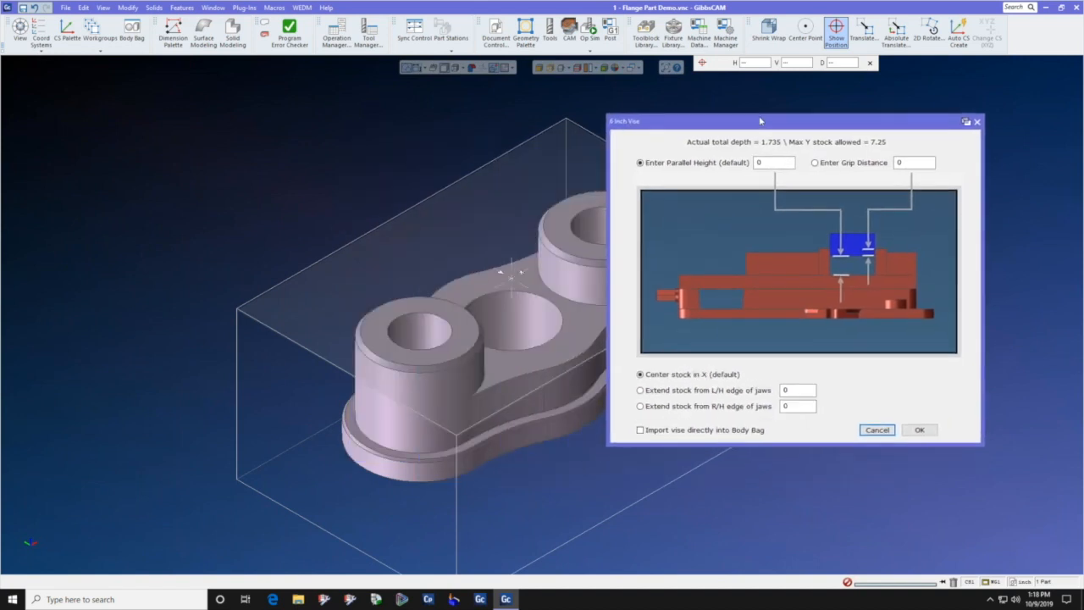
pyautogui.click(815, 163)
pyautogui.doubleClick(918, 163)
pyautogui.write('.250')
pyautogui.click(926, 433)
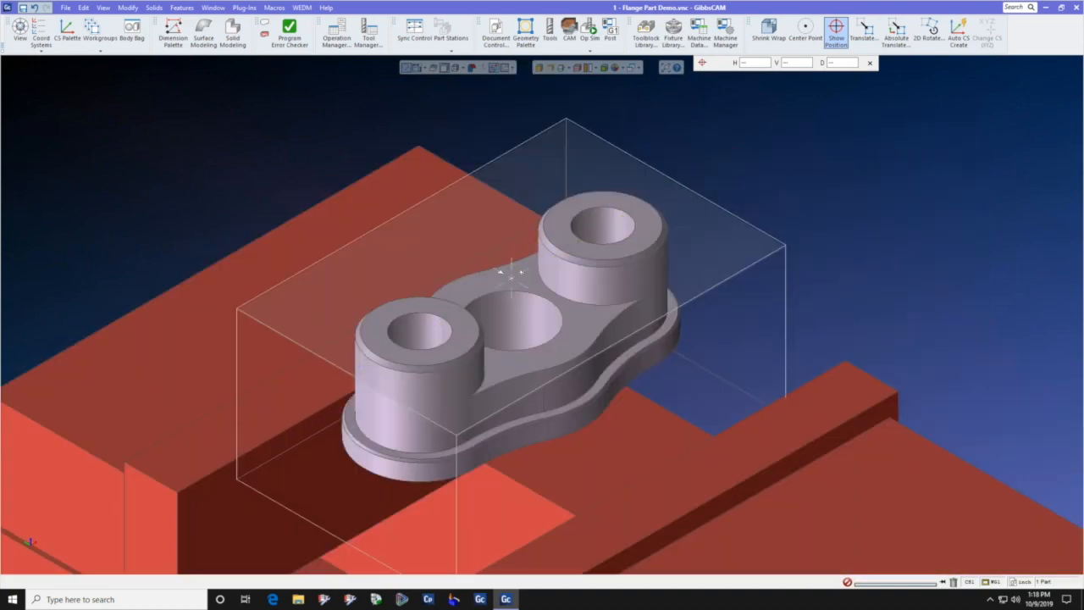
# - Examine the vise and how its jaws sit around the stock and flange from several angles
pyautogui.scroll(-5, 542, 313)
pyautogui.moveTo(542, 339); pyautogui.dragTo(487, 322, button='middle')
pyautogui.scroll(-1, 520, 317)
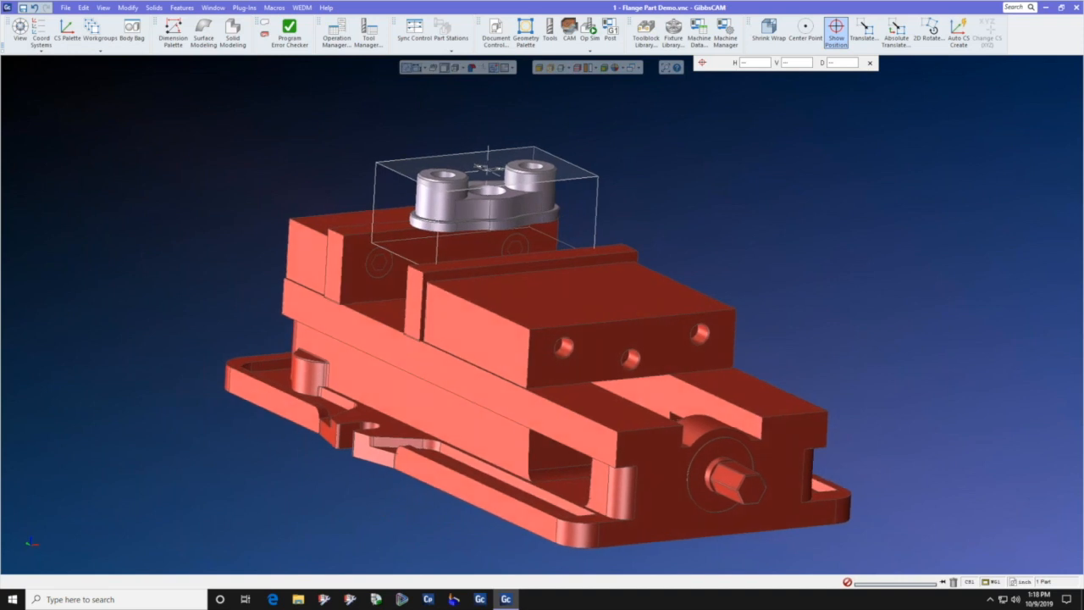
pyautogui.moveTo(487, 321); pyautogui.dragTo(489, 334, button='middle')
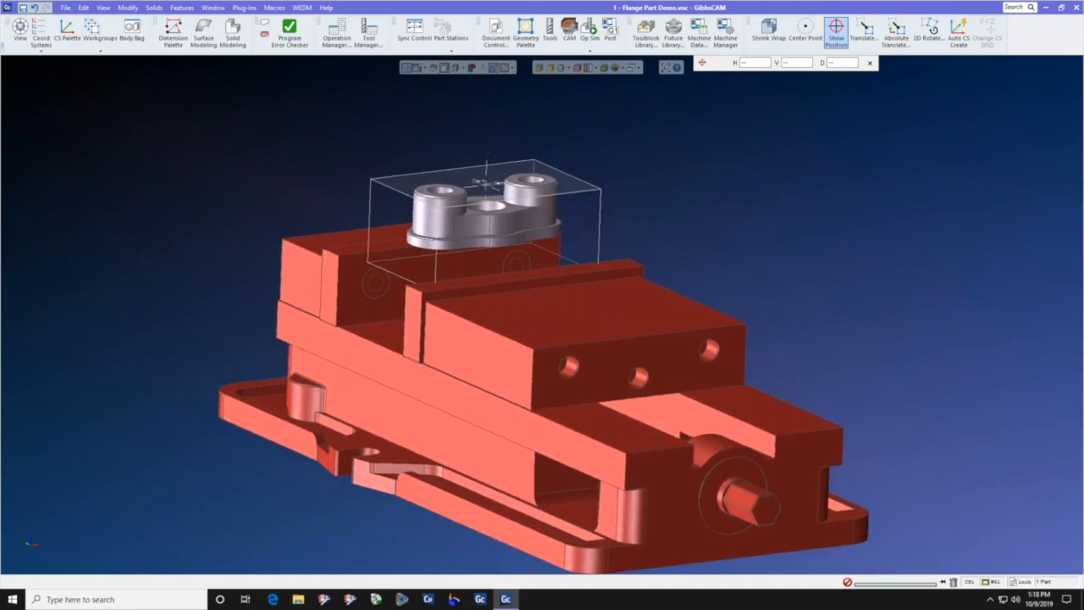
pyautogui.moveTo(489, 334); pyautogui.dragTo(519, 305, button='middle')
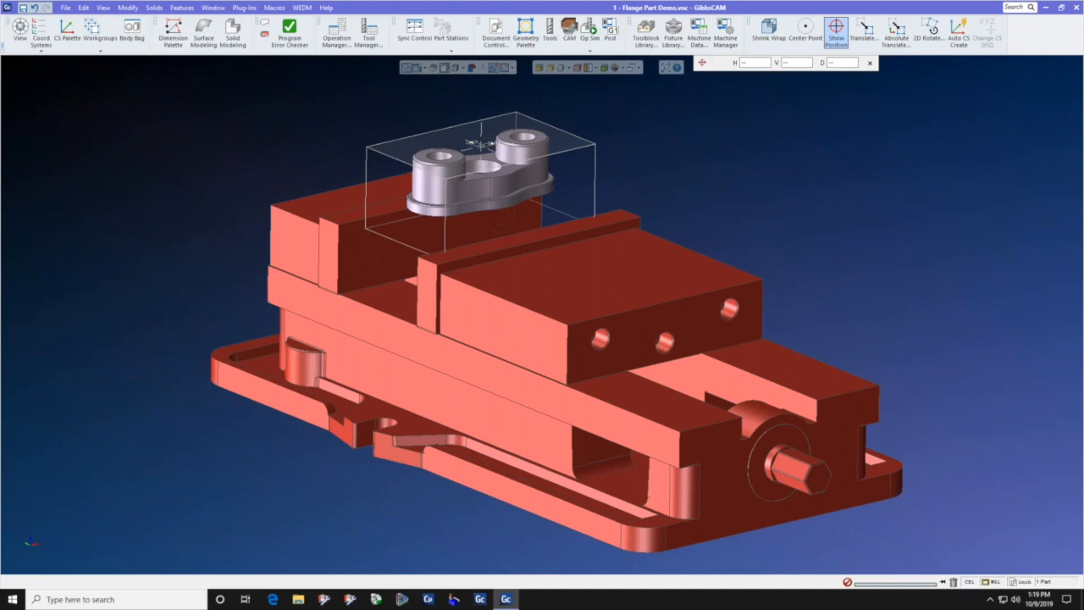
pyautogui.moveTo(525, 304); pyautogui.dragTo(698, 317, button='middle')
pyautogui.moveTo(542, 217); pyautogui.dragTo(168, 189, button='middle')
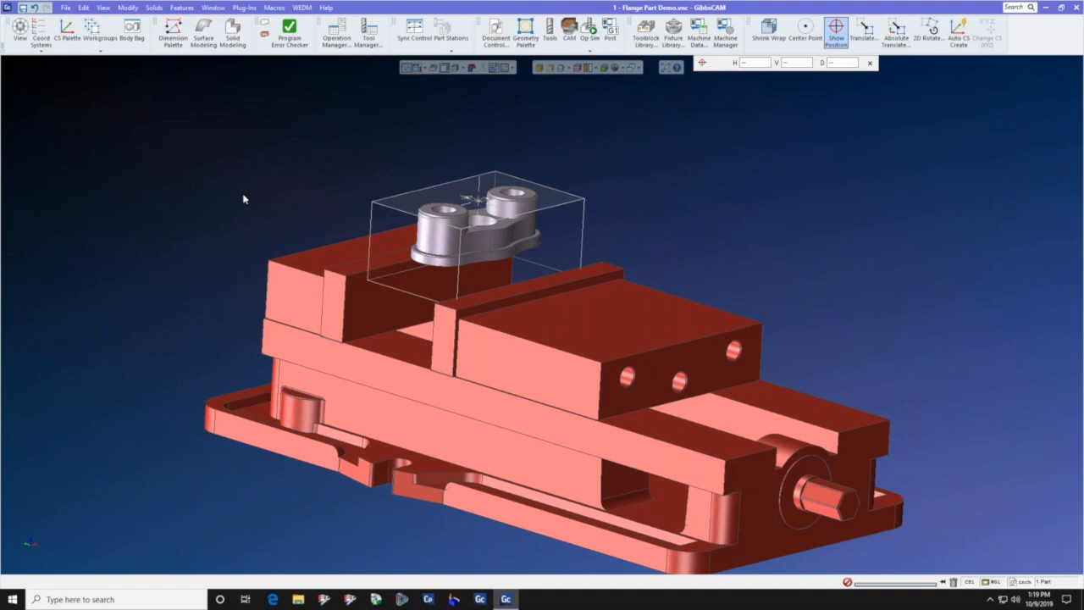
# - Display the tool list and CAM process and operation lists, and review the definition of the face mill in tool position 1
pyautogui.click(548, 32)
pyautogui.click(572, 30)
pyautogui.moveTo(318, 188)
pyautogui.mouseDown(button='middle')
pyautogui.moveTo(332, 183)
pyautogui.moveTo(277, 193)
pyautogui.mouseUp(button='middle')
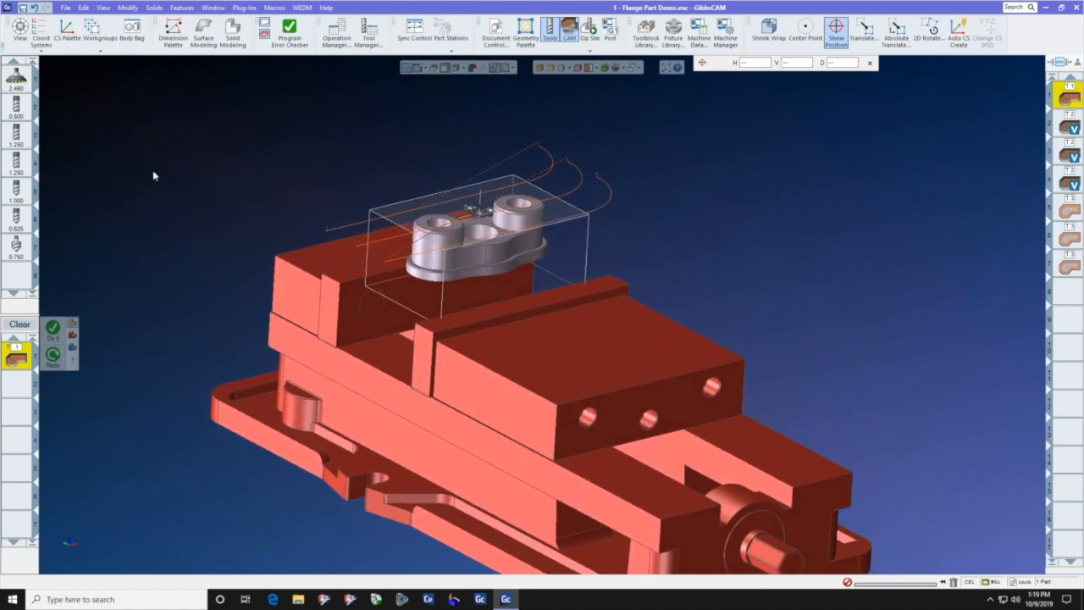
pyautogui.moveTo(24, 76)
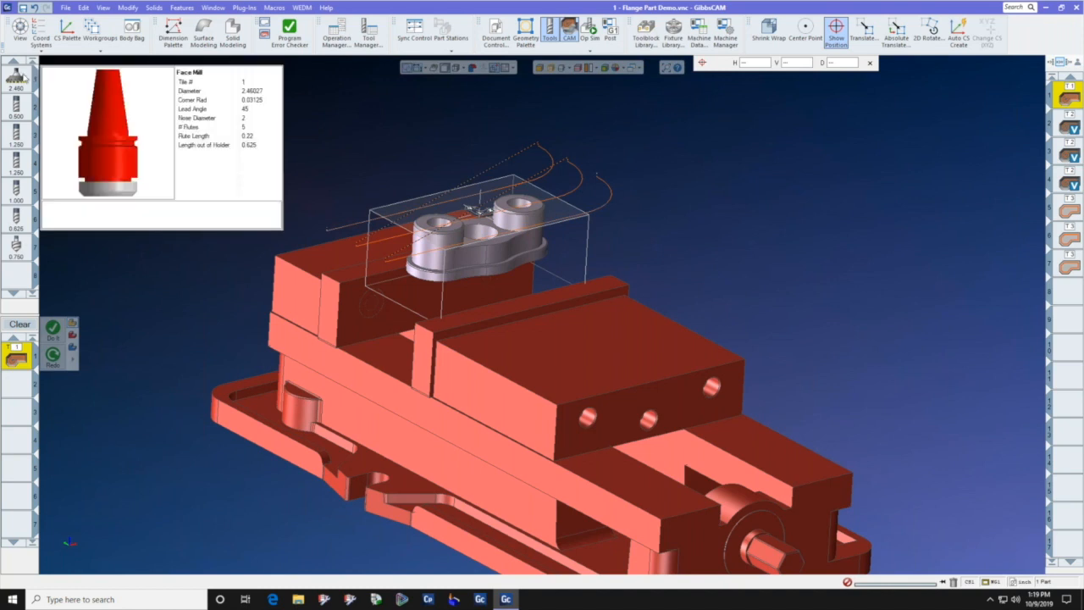
pyautogui.click(21, 76)
pyautogui.doubleClick(20, 76)
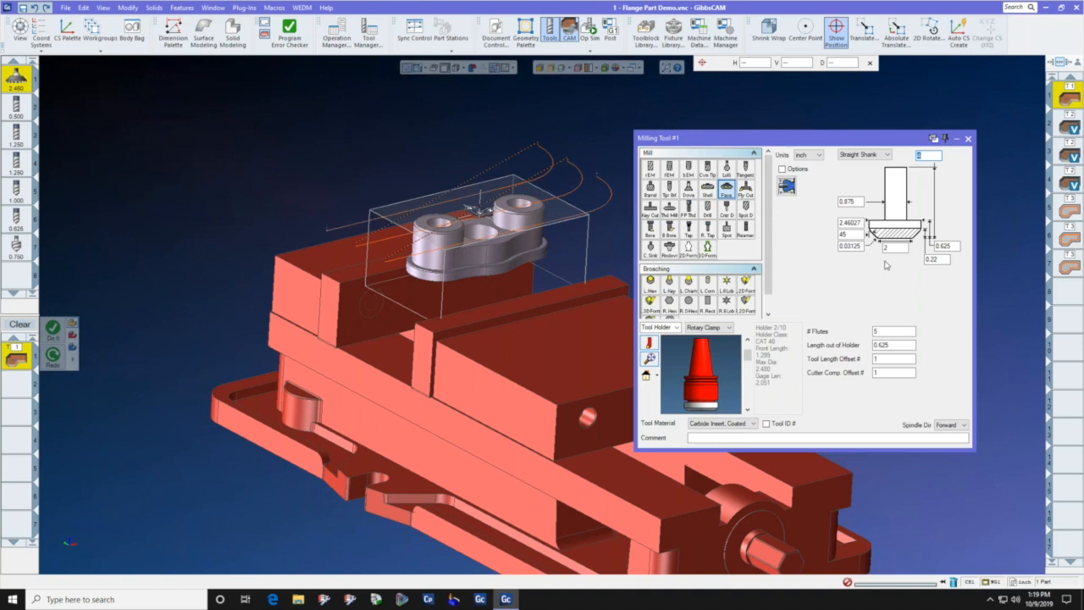
pyautogui.click(968, 140)
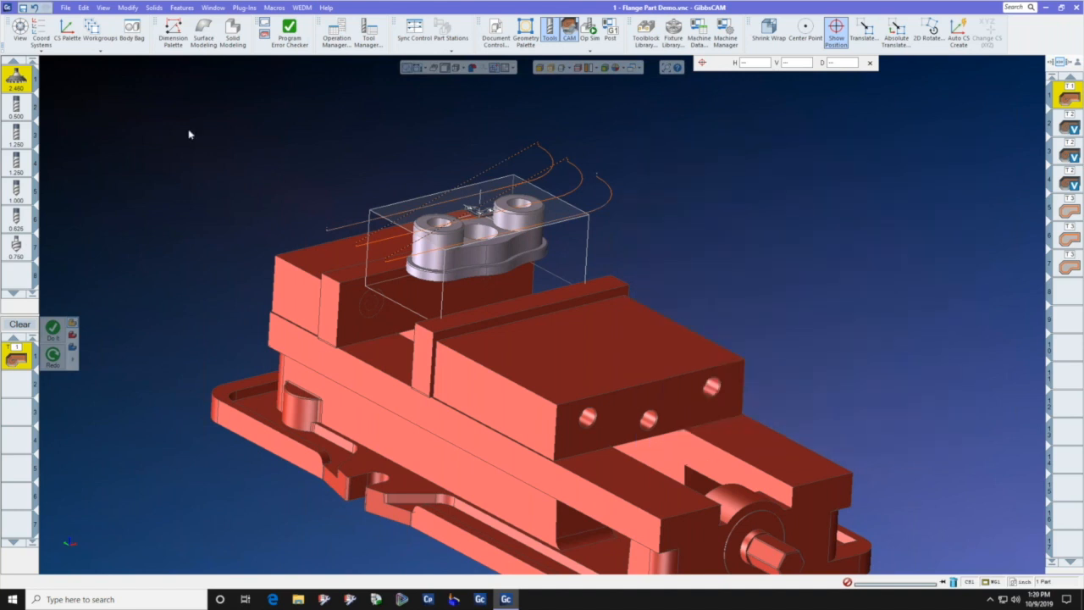
# - Review tool 2's diameter, flute length, flute count and material, add "AlTiN" to its comment, and close its definition
pyautogui.moveTo(21, 106)
pyautogui.doubleClick(17, 106)
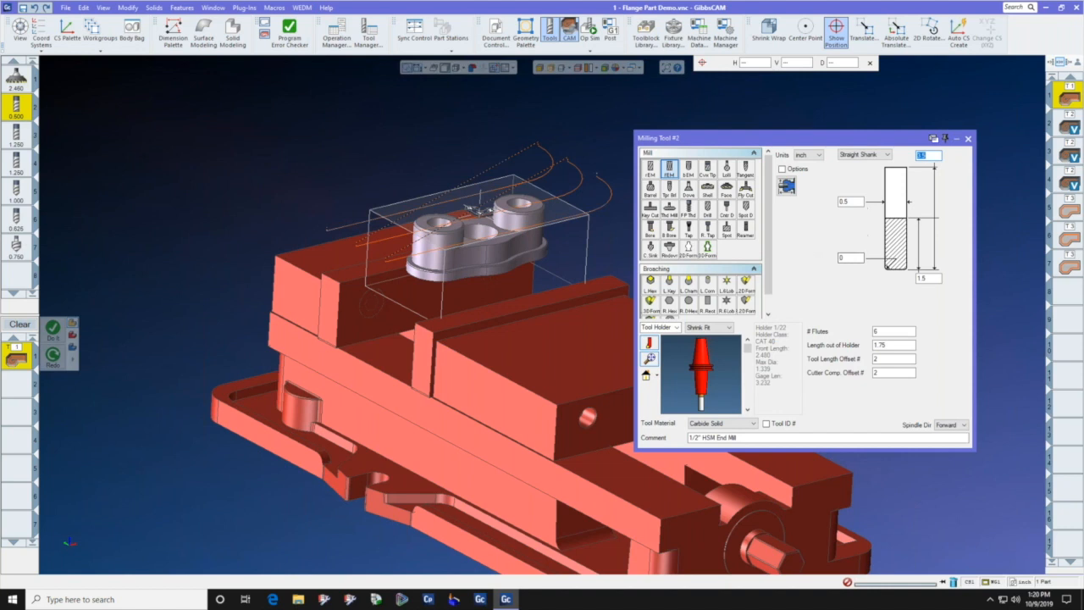
pyautogui.click(856, 201)
pyautogui.click(936, 276)
pyautogui.click(902, 330)
pyautogui.click(753, 423)
pyautogui.click(744, 462)
pyautogui.click(757, 438)
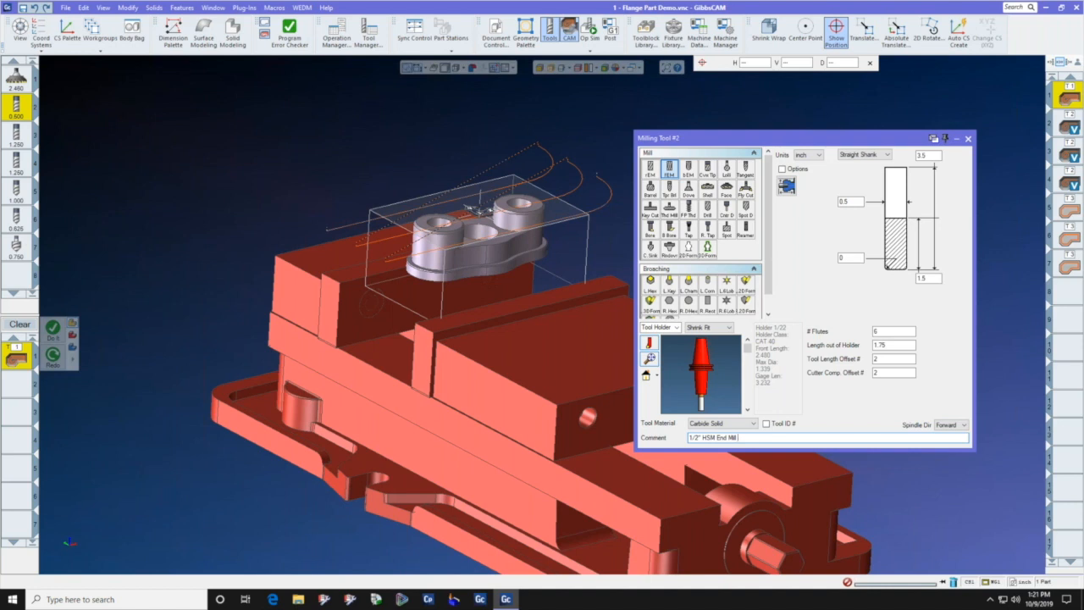
pyautogui.write('AlTiN')
pyautogui.click(967, 138)
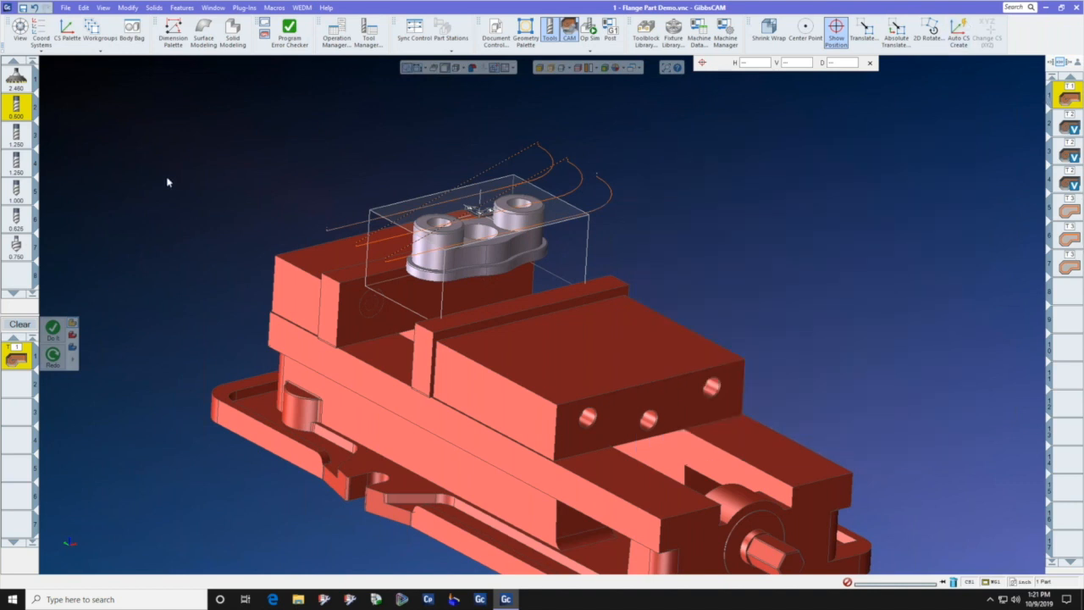
# - Clear the process list and delete all existing machining operations from the part
pyautogui.moveTo(12, 138)
pyautogui.moveTo(16, 191)
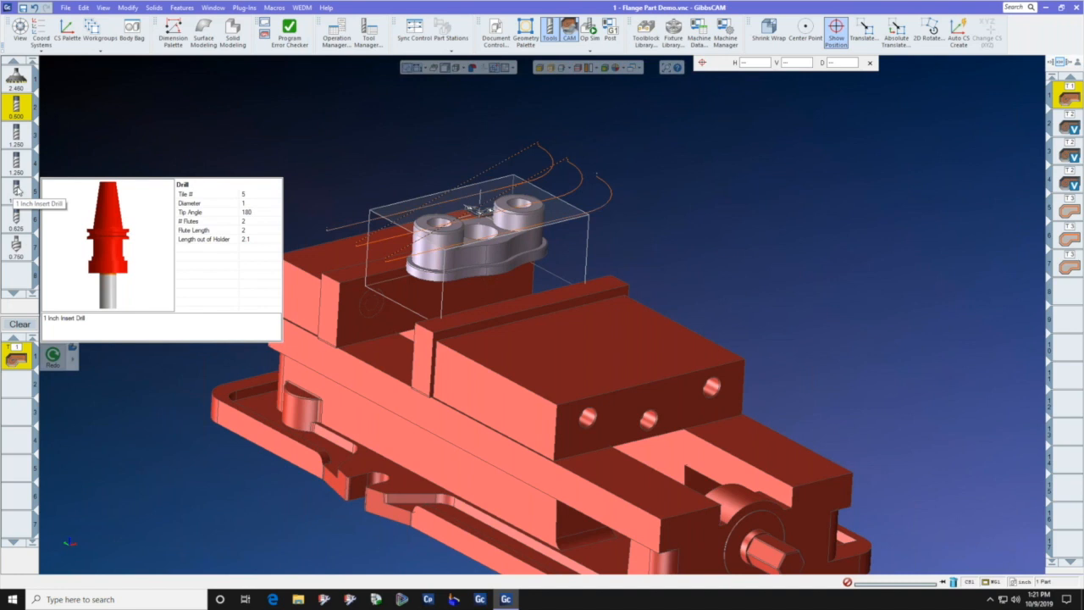
pyautogui.moveTo(14, 218)
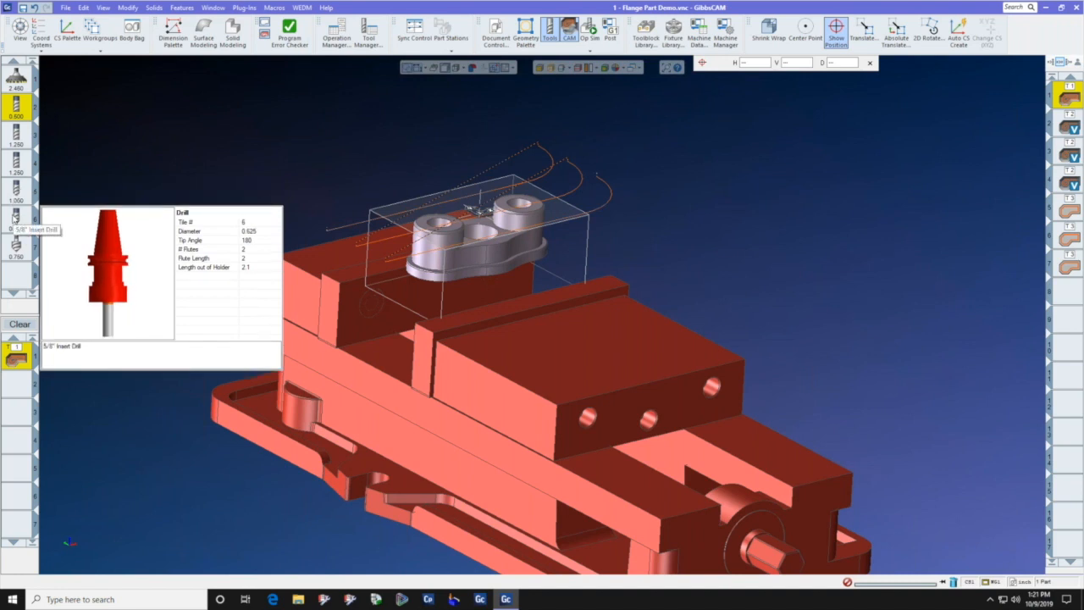
pyautogui.moveTo(16, 245)
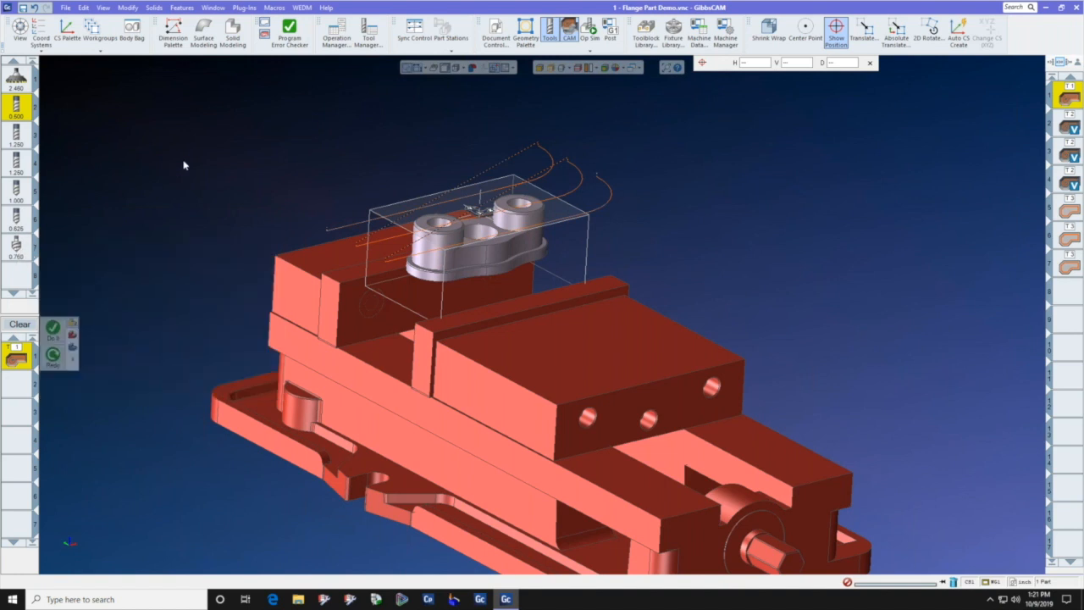
pyautogui.click(20, 323)
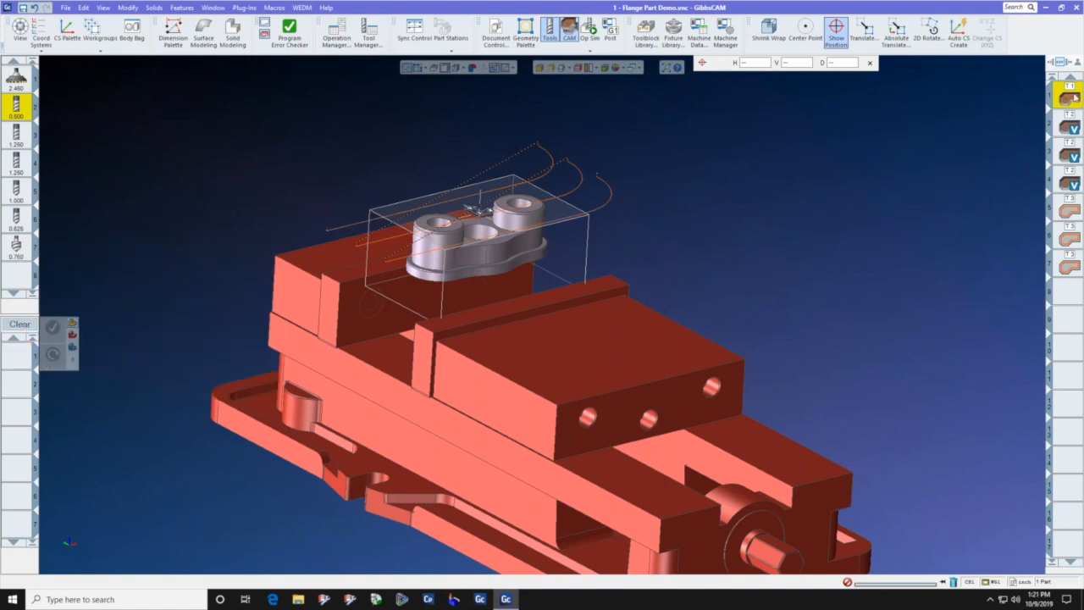
pyautogui.keyDown('shift'); pyautogui.click(1074, 268); pyautogui.keyUp('shift')
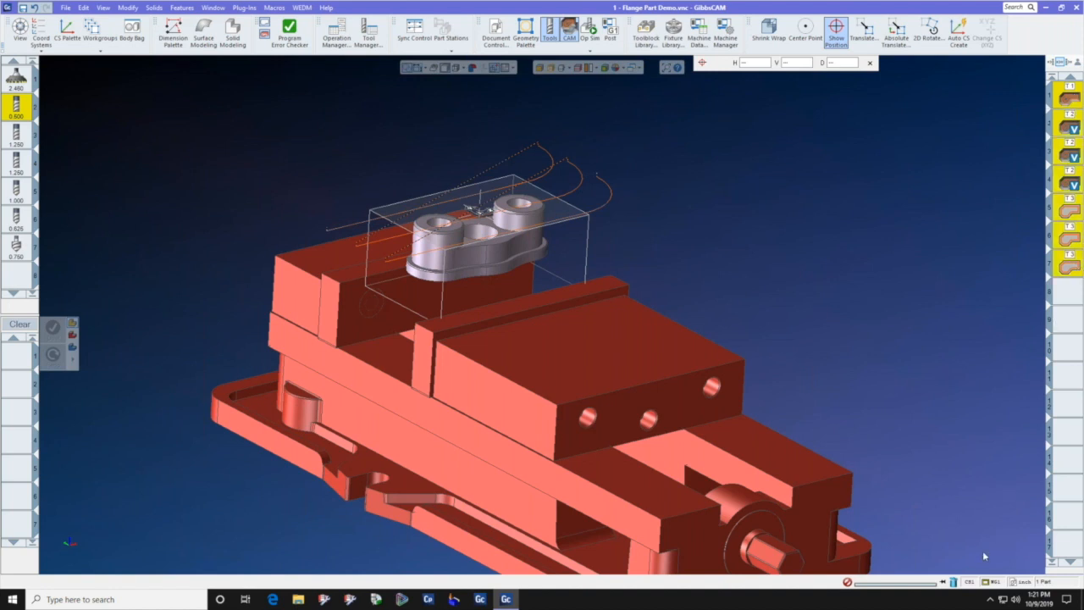
pyautogui.press('Delete')
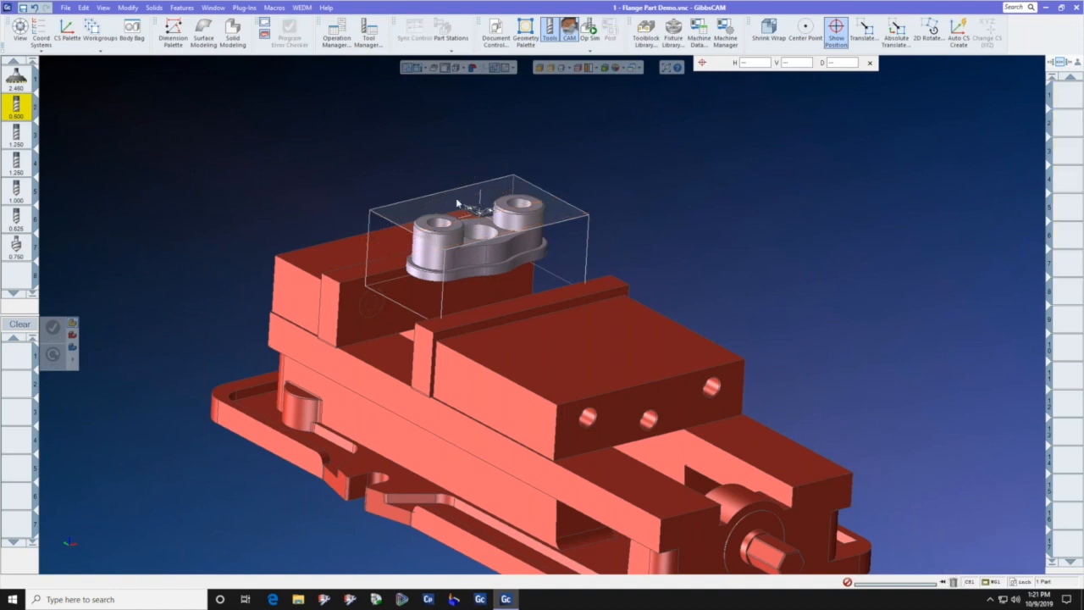
# - Create a Roughing process with the face mill in tool position 1 and set its type to Face Milling
pyautogui.scroll(5, 472, 209)
pyautogui.scroll(-5, 471, 209)
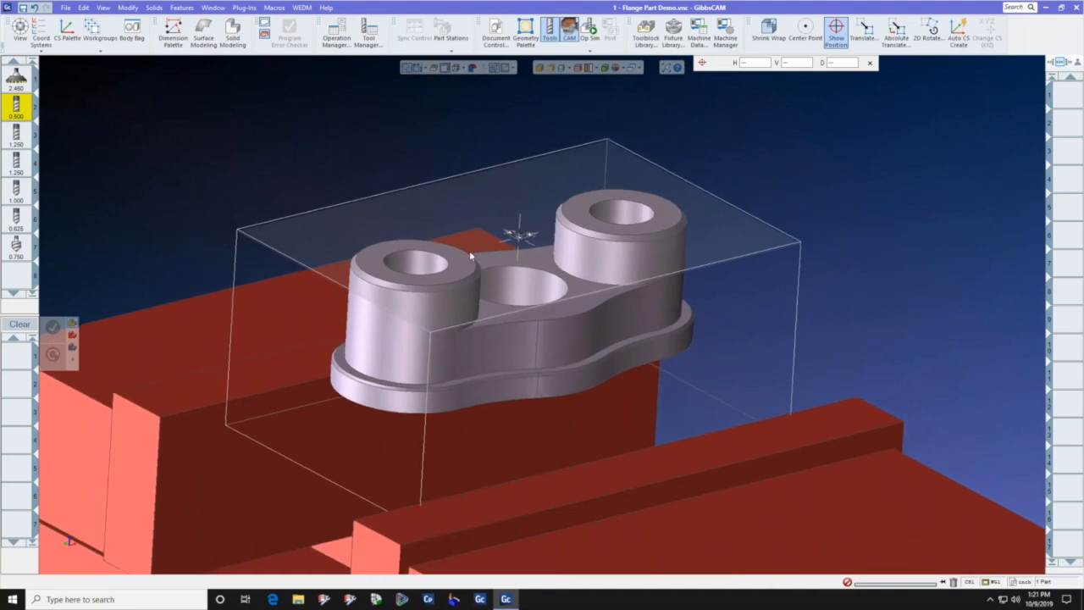
pyautogui.scroll(-1, 481, 244)
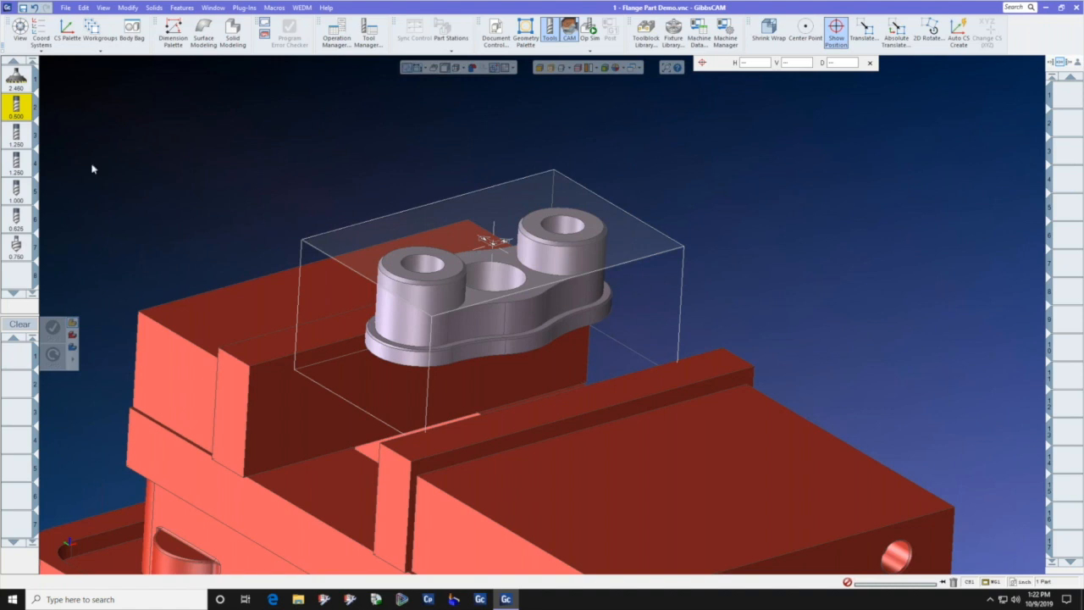
pyautogui.moveTo(17, 81); pyautogui.dragTo(24, 355)
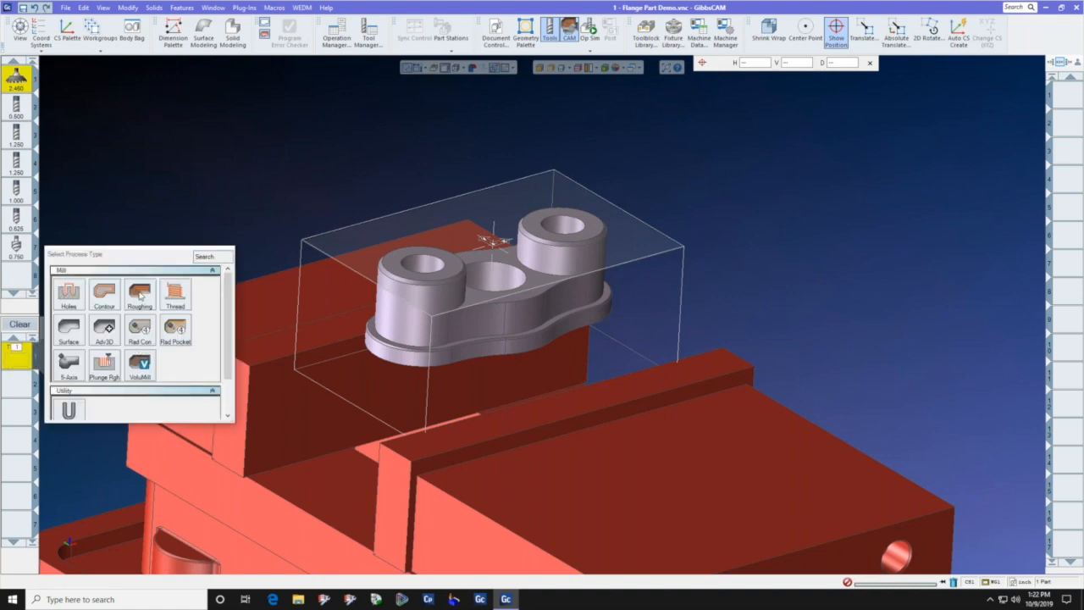
pyautogui.click(140, 296)
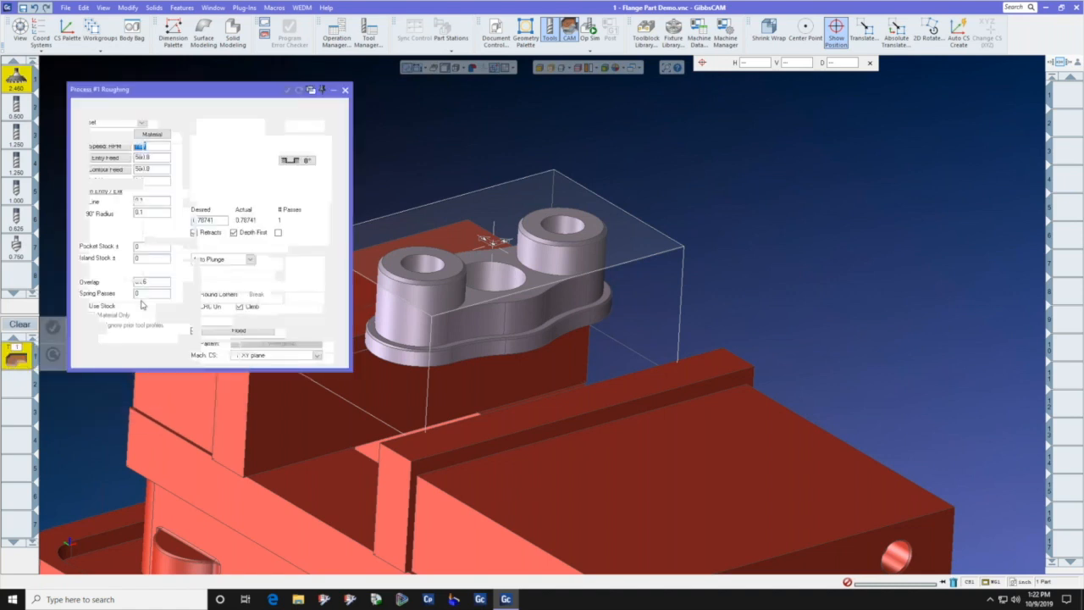
pyautogui.click(141, 122)
pyautogui.click(122, 157)
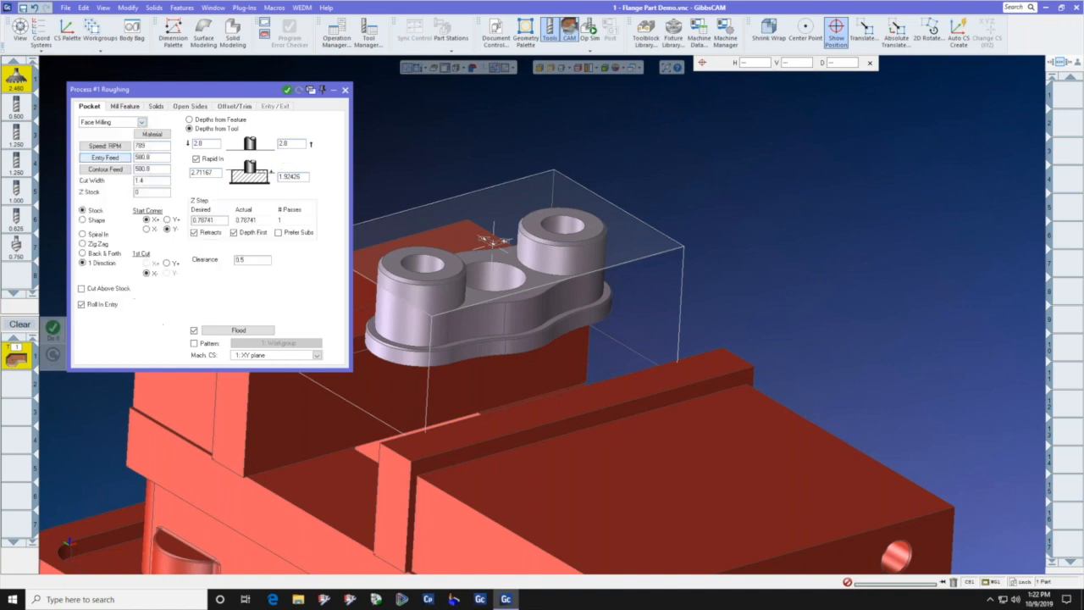
# - Set the face milling surface depth to 0.02, the floor depth to 0, and the entry and exit clearances to 0.1
pyautogui.doubleClick(203, 172)
pyautogui.write('.02')
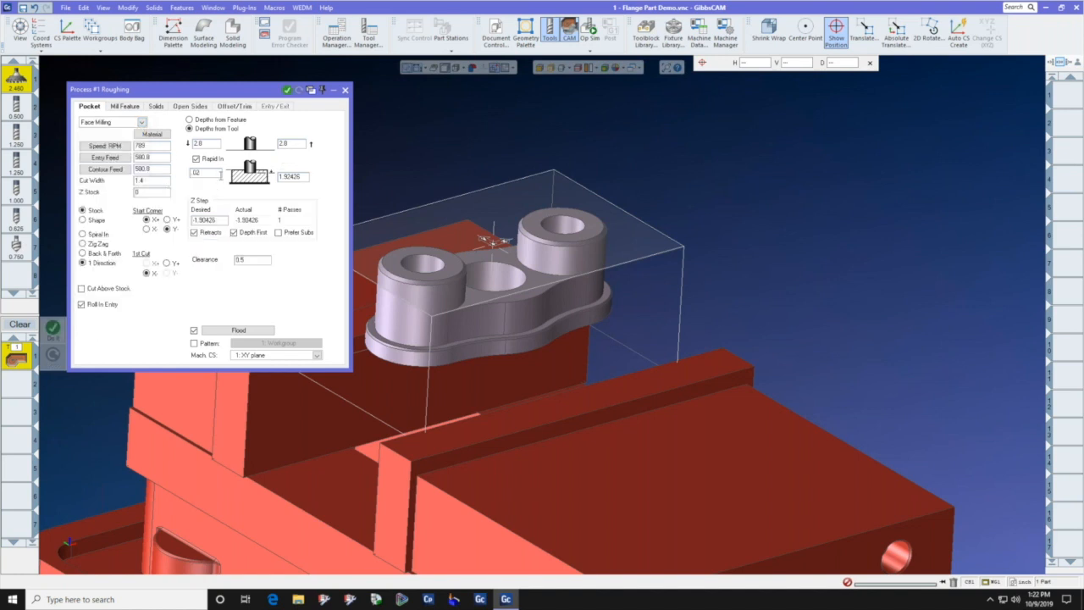
pyautogui.press('Tab')
pyautogui.write('0')
pyautogui.doubleClick(199, 144)
pyautogui.write('.1')
pyautogui.doubleClick(283, 144)
pyautogui.write('.1')
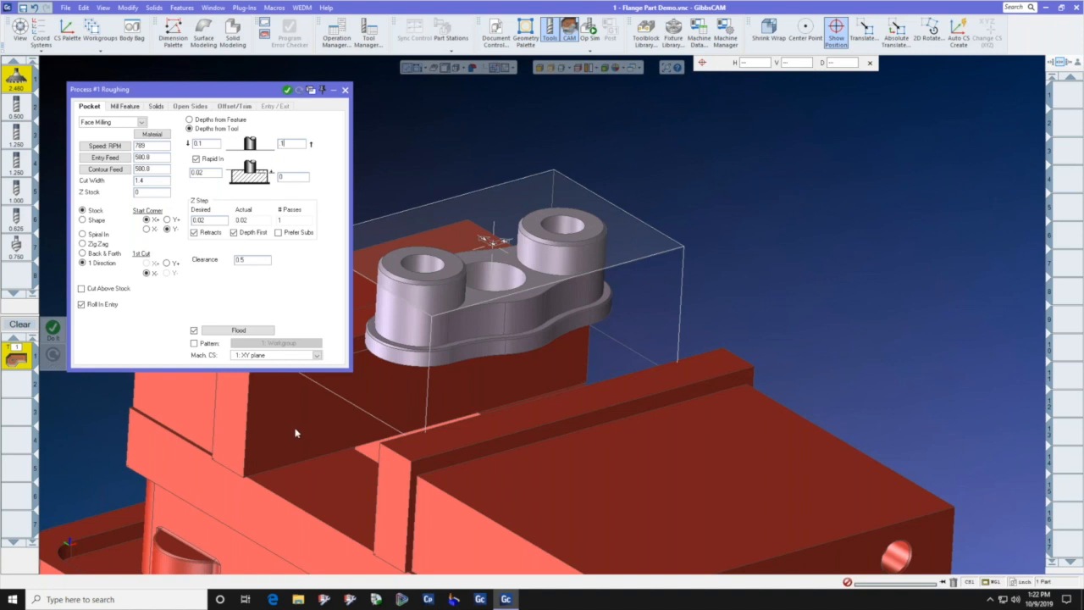
# - Generate the face milling toolpath and close the process settings
pyautogui.doubleClick(239, 260)
pyautogui.click(287, 91)
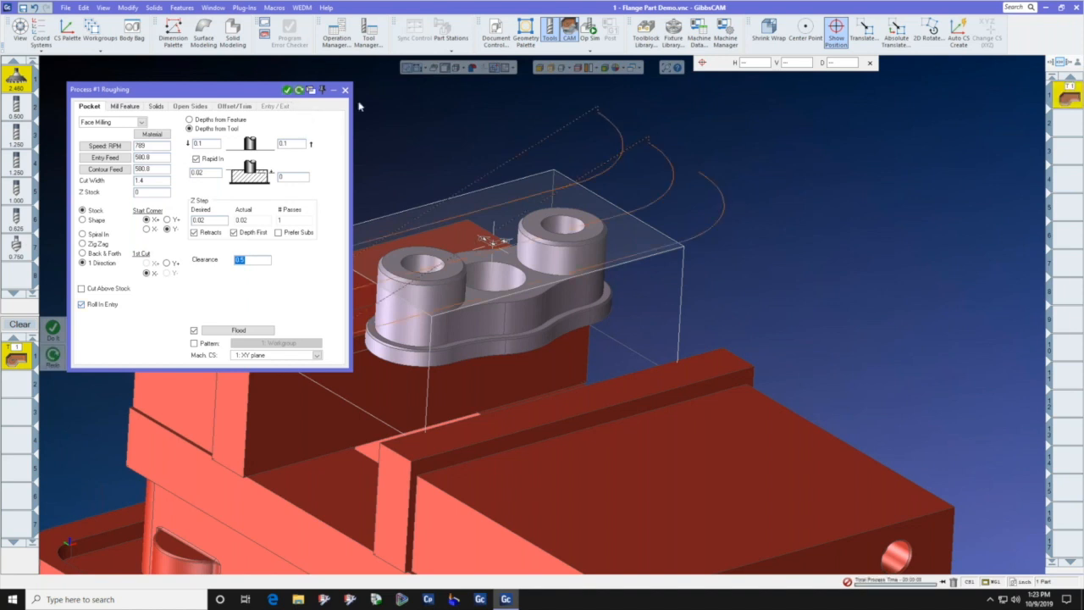
pyautogui.click(344, 90)
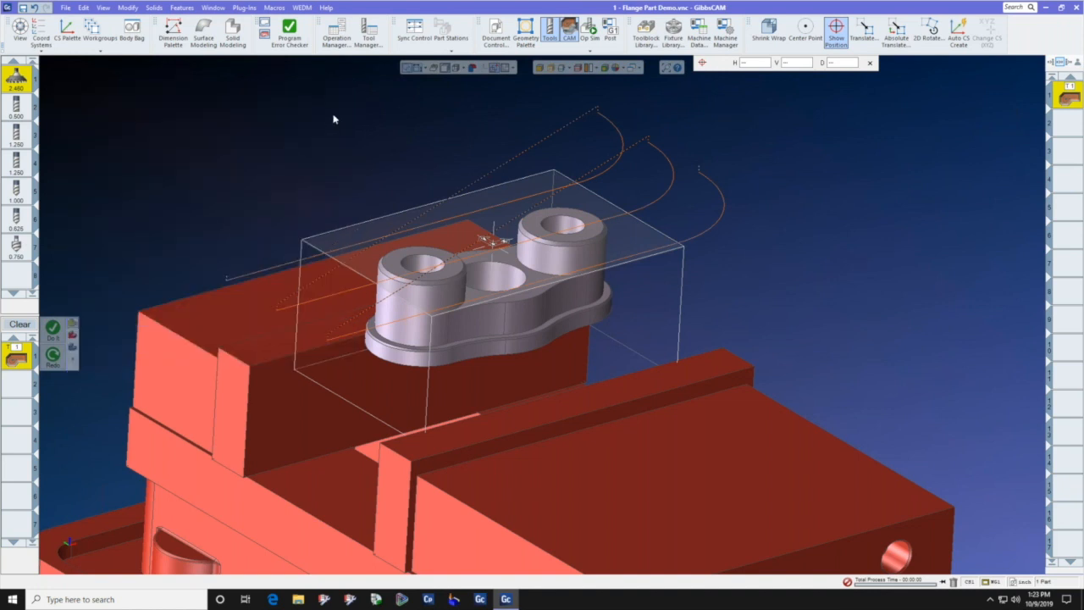
# - Simulate the facing operation in Op Sim with the stock shown solid and the playback speed reduced
pyautogui.scroll(-1, 458, 325)
pyautogui.click(458, 326)
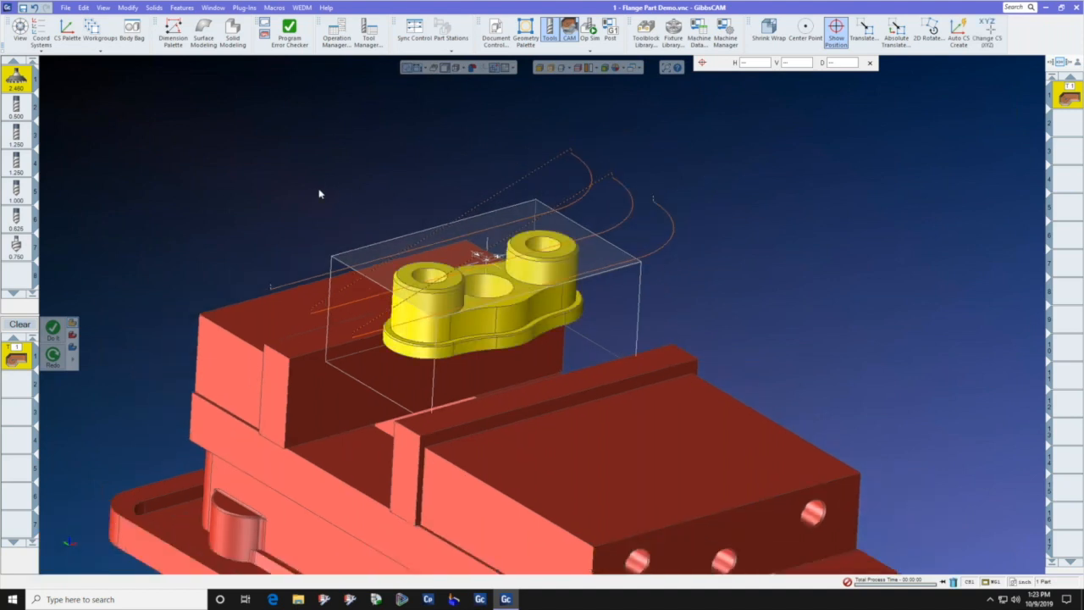
pyautogui.click(364, 191)
pyautogui.click(590, 28)
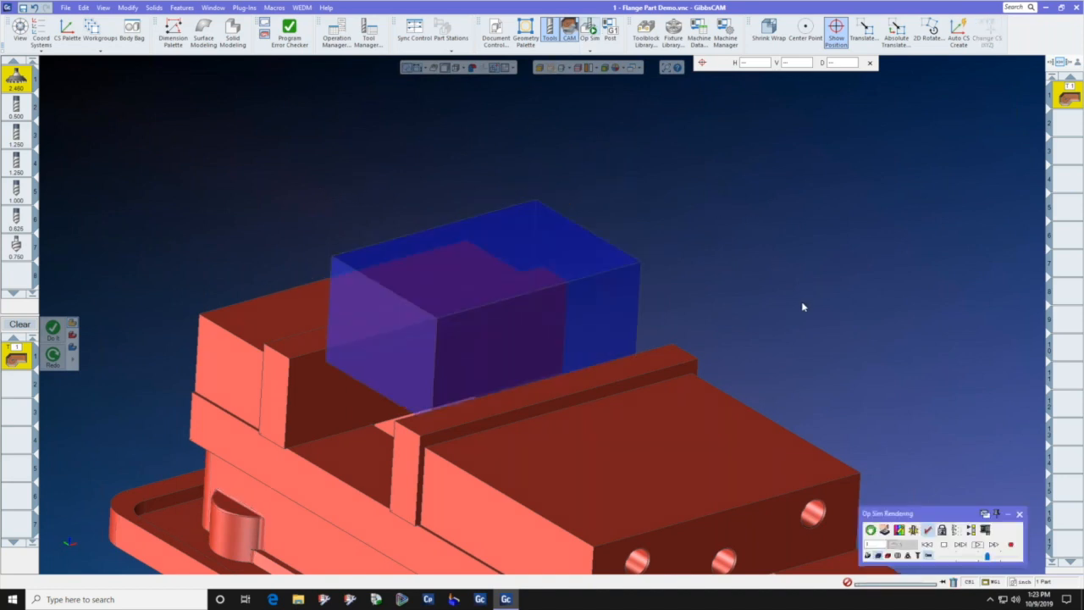
pyautogui.click(878, 556)
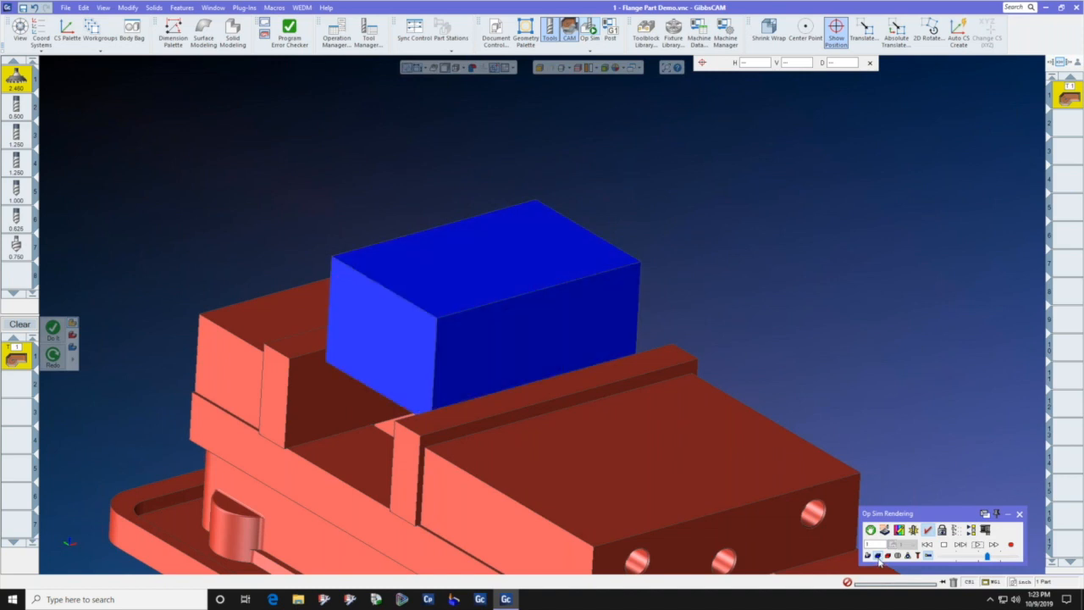
pyautogui.moveTo(993, 558); pyautogui.dragTo(966, 557)
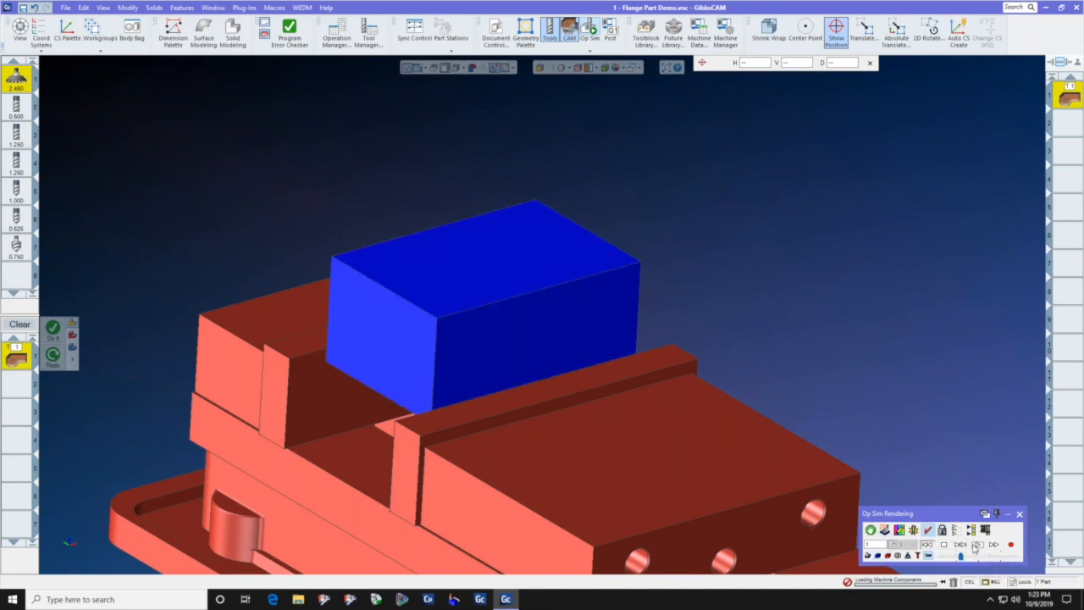
pyautogui.click(977, 544)
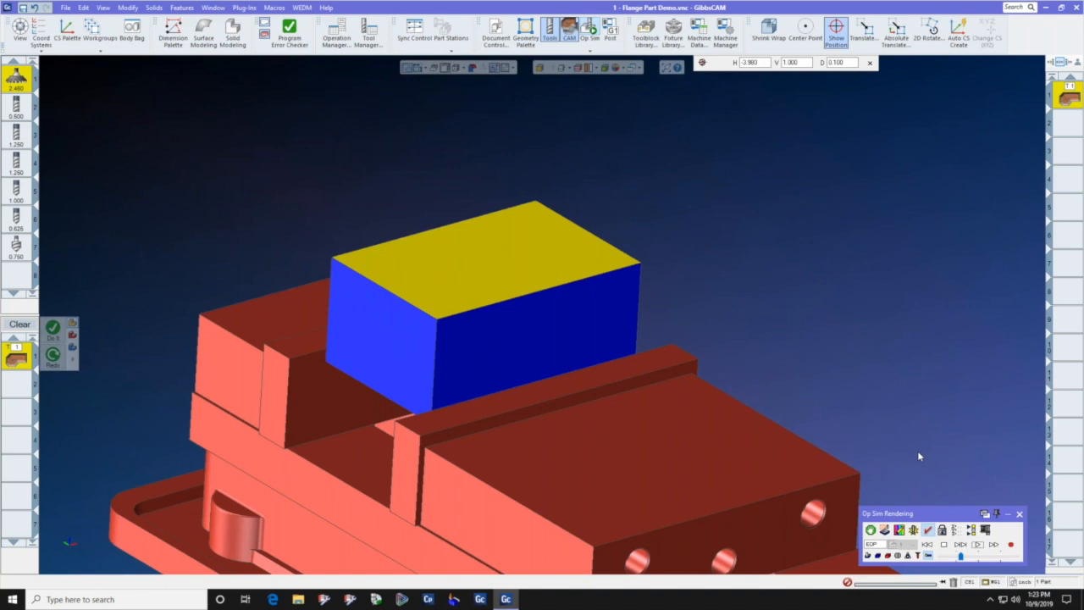
# - Rewind and replay the facing simulation, and make the stock translucent
pyautogui.click(927, 544)
pyautogui.click(977, 544)
pyautogui.click(877, 556)
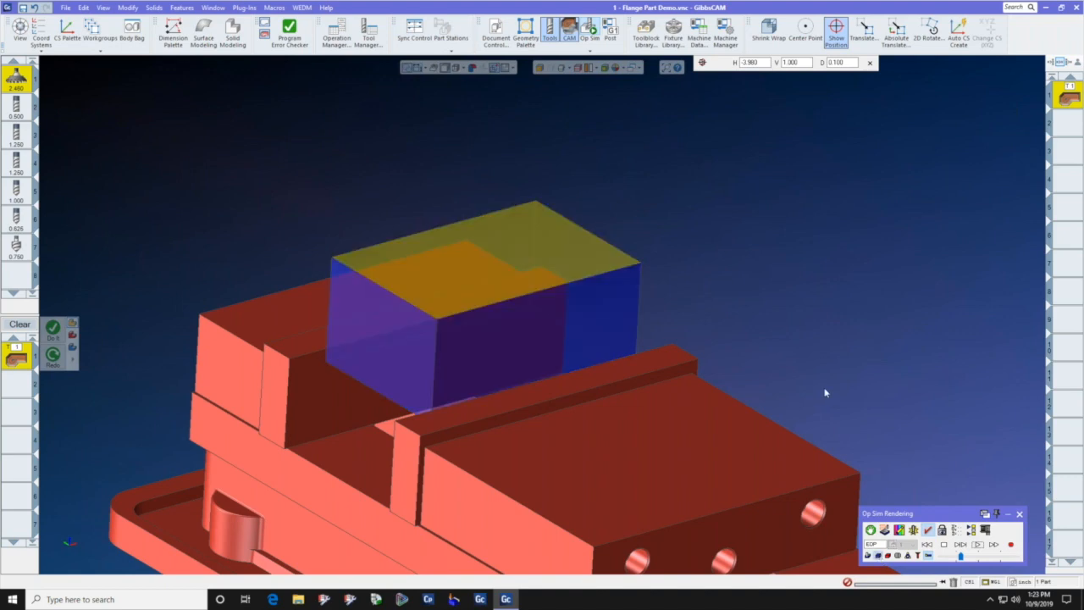
# - Close the finished simulation, select the flange solid, and restart Op Sim to display the part inside the translucent stock
pyautogui.moveTo(542, 314)
pyautogui.mouseDown(button='middle')
pyautogui.moveTo(556, 324)
pyautogui.moveTo(558, 294)
pyautogui.moveTo(520, 285)
pyautogui.moveTo(636, 327)
pyautogui.moveTo(592, 310)
pyautogui.moveTo(533, 309)
pyautogui.mouseUp(button='middle')
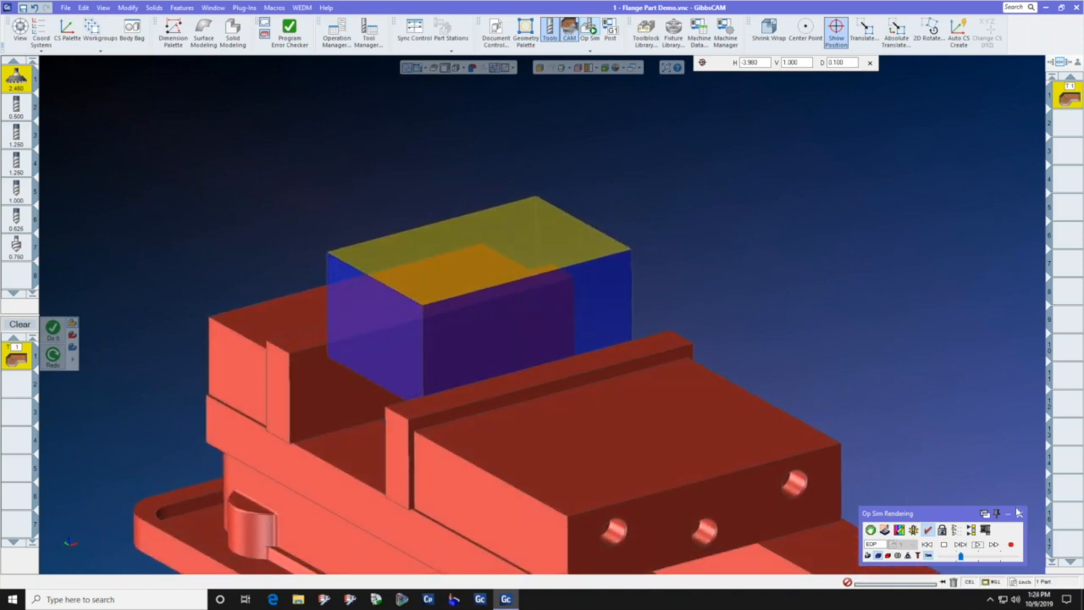
pyautogui.click(1020, 513)
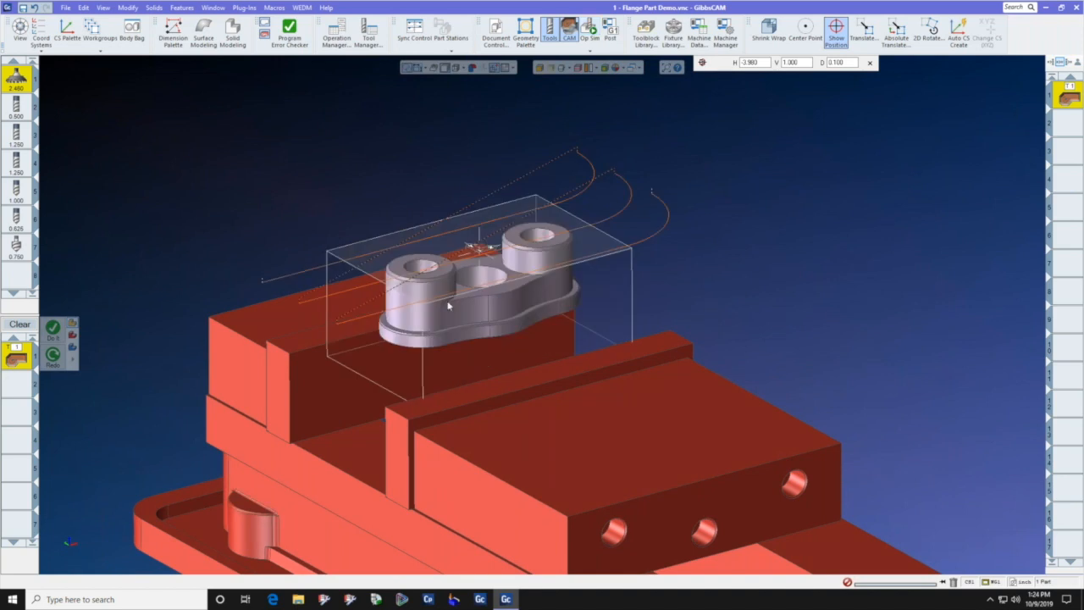
pyautogui.click(499, 311)
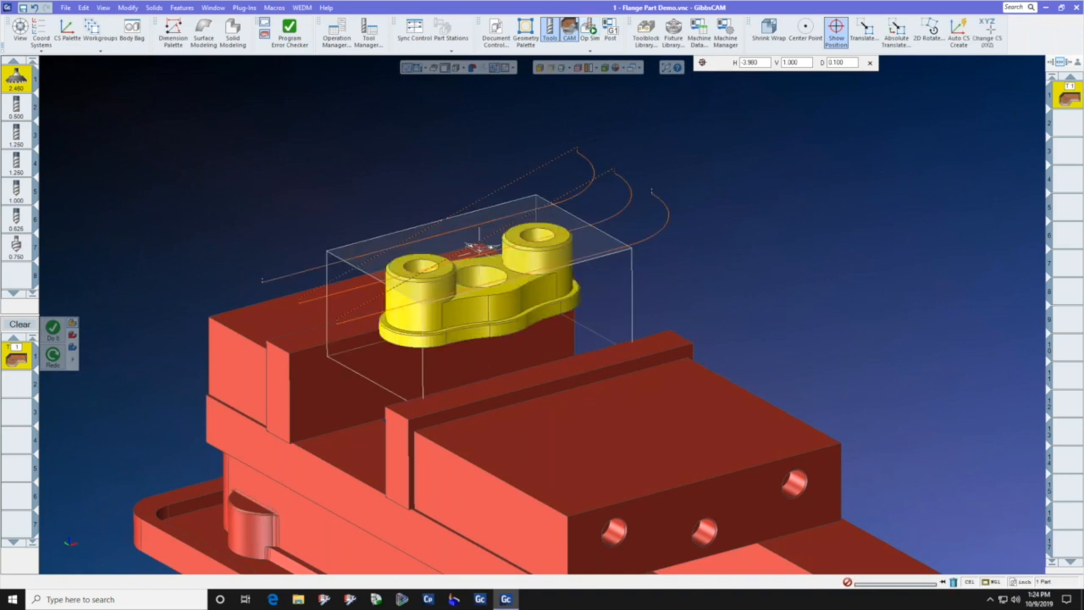
pyautogui.click(589, 29)
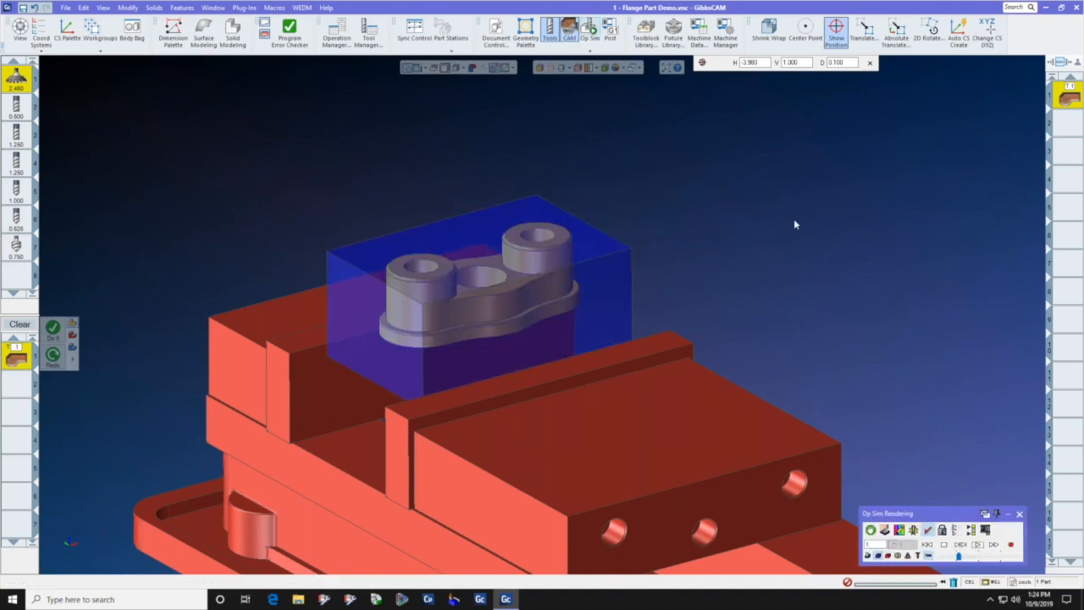
pyautogui.moveTo(794, 221); pyautogui.dragTo(612, 316, button='middle')
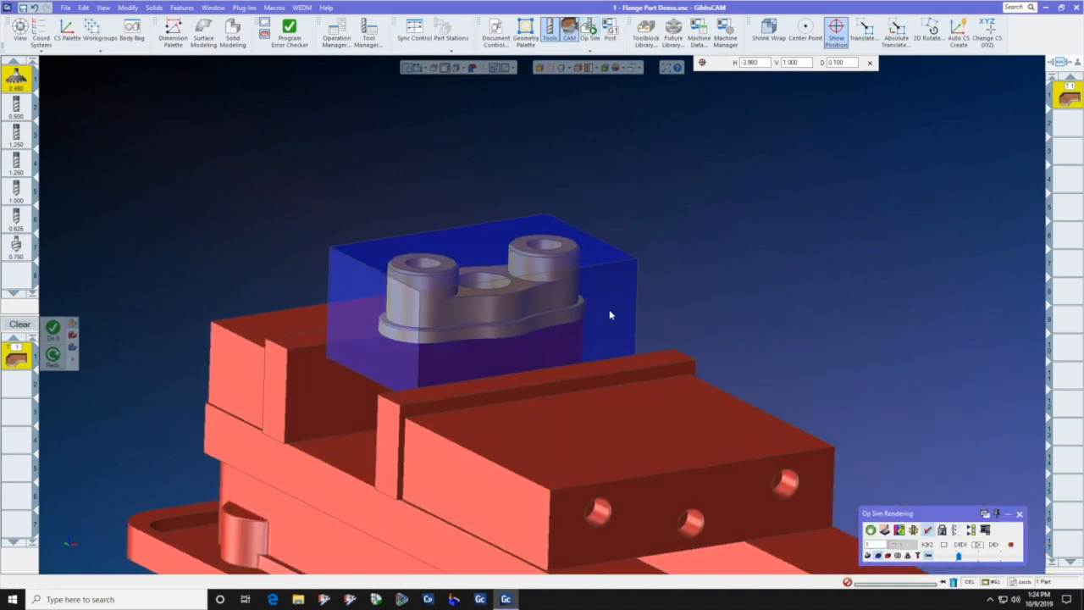
# - Examine the flange inside the stock from the front, top and isometric views, including the material above its bosses
pyautogui.moveTo(87, 542)
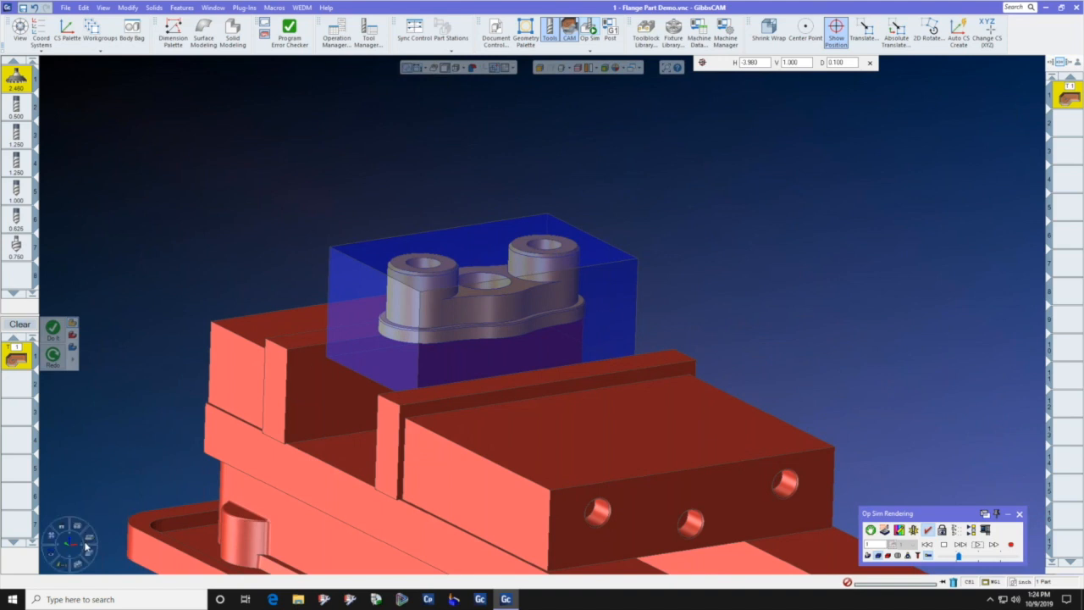
pyautogui.click(88, 541)
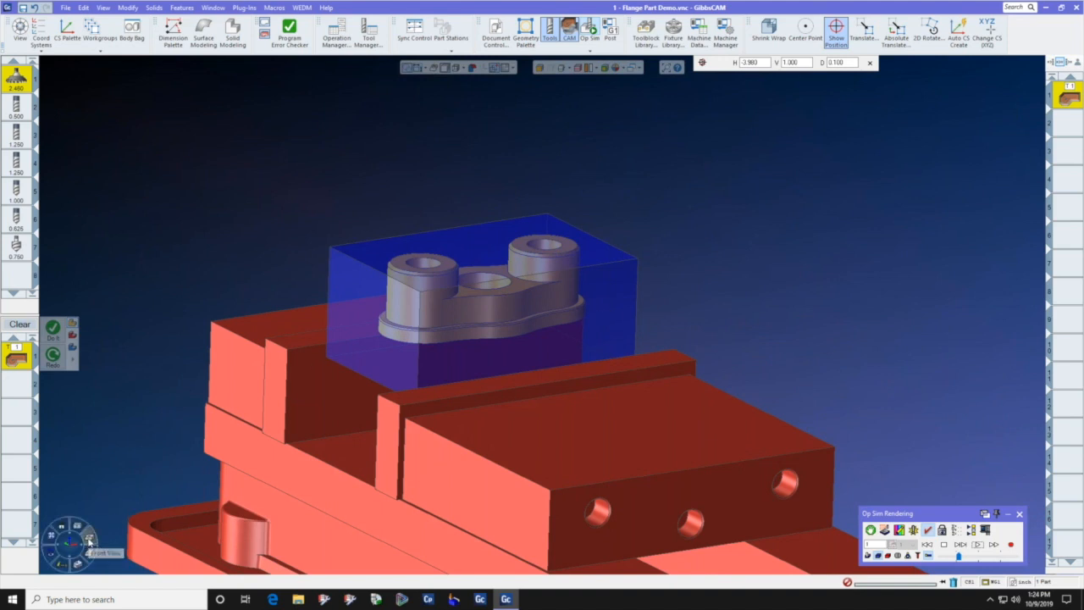
pyautogui.scroll(5, 428, 269)
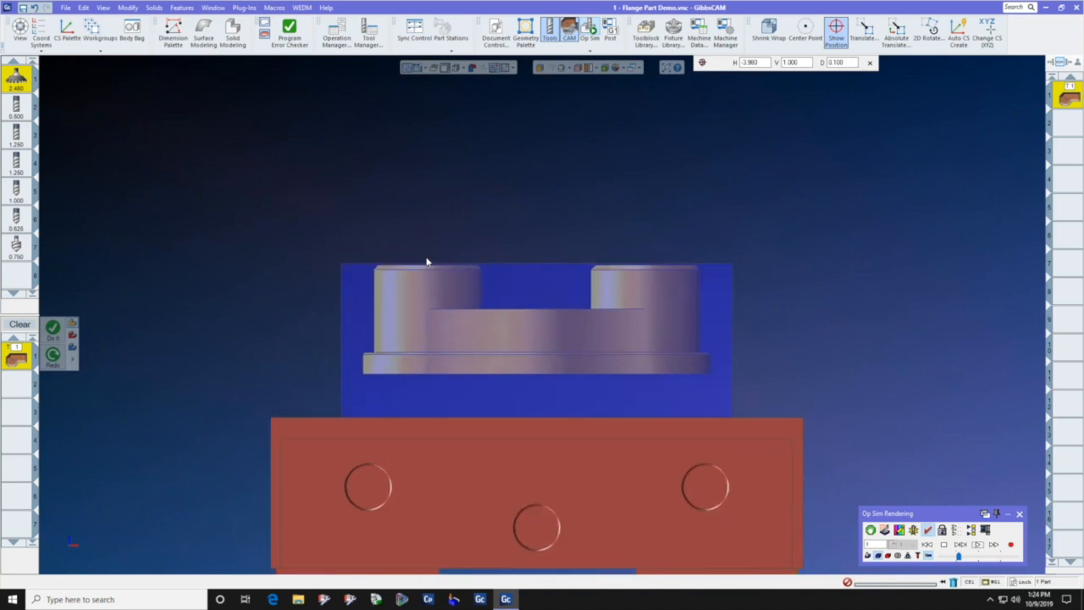
pyautogui.scroll(6, 428, 269)
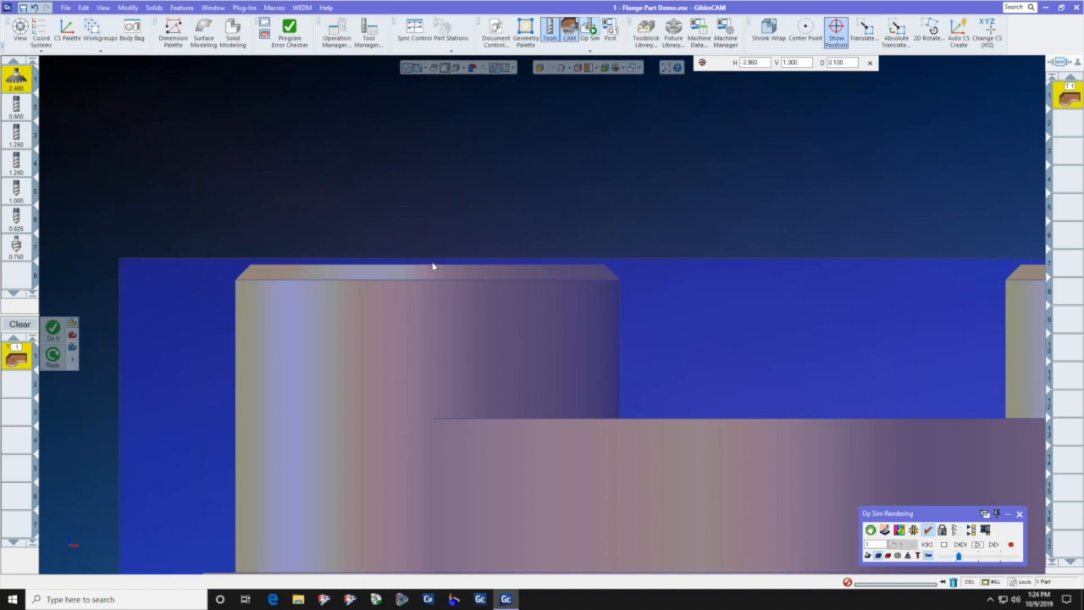
pyautogui.scroll(-3, 431, 267)
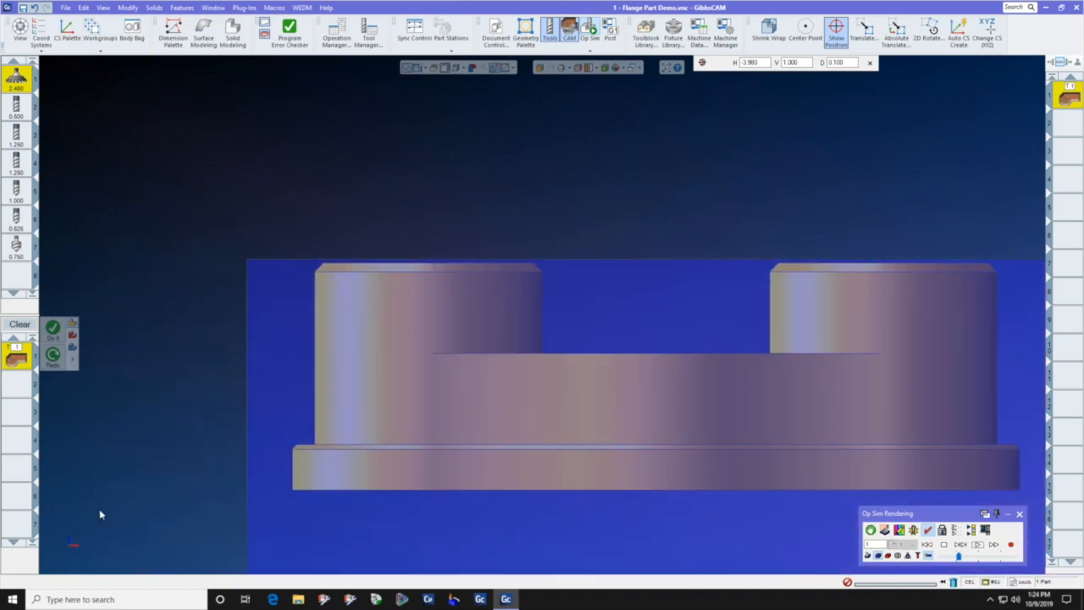
pyautogui.moveTo(61, 528)
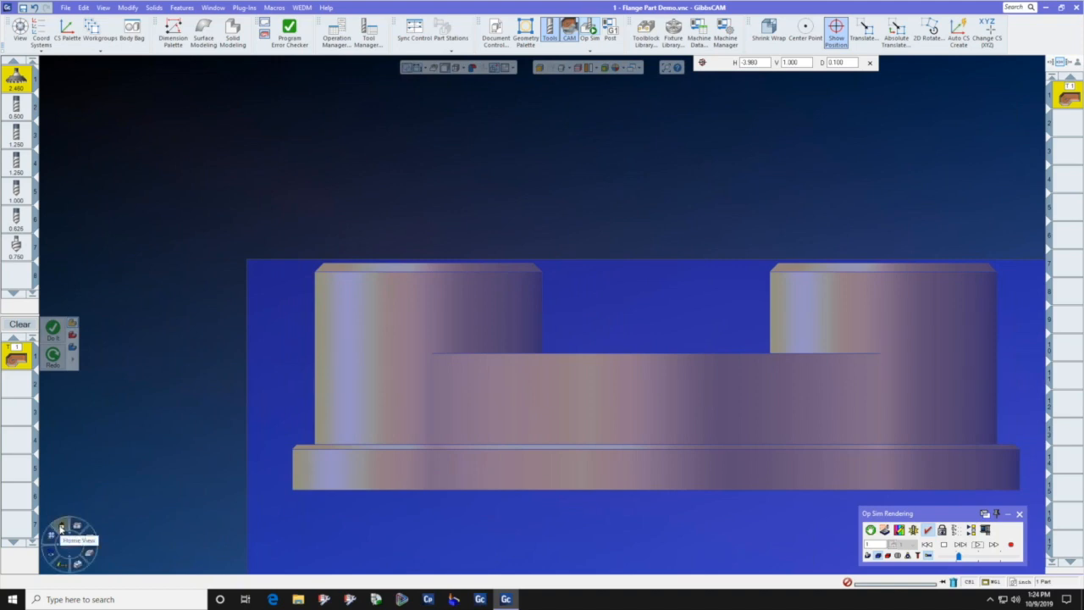
pyautogui.click(61, 527)
pyautogui.click(51, 536)
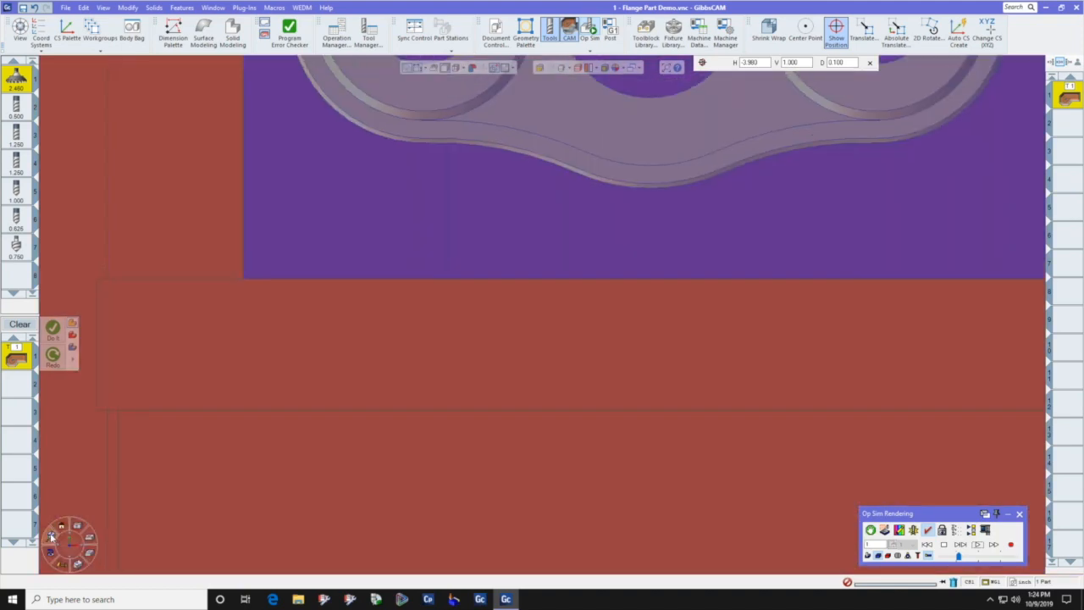
pyautogui.scroll(-1, 314, 421)
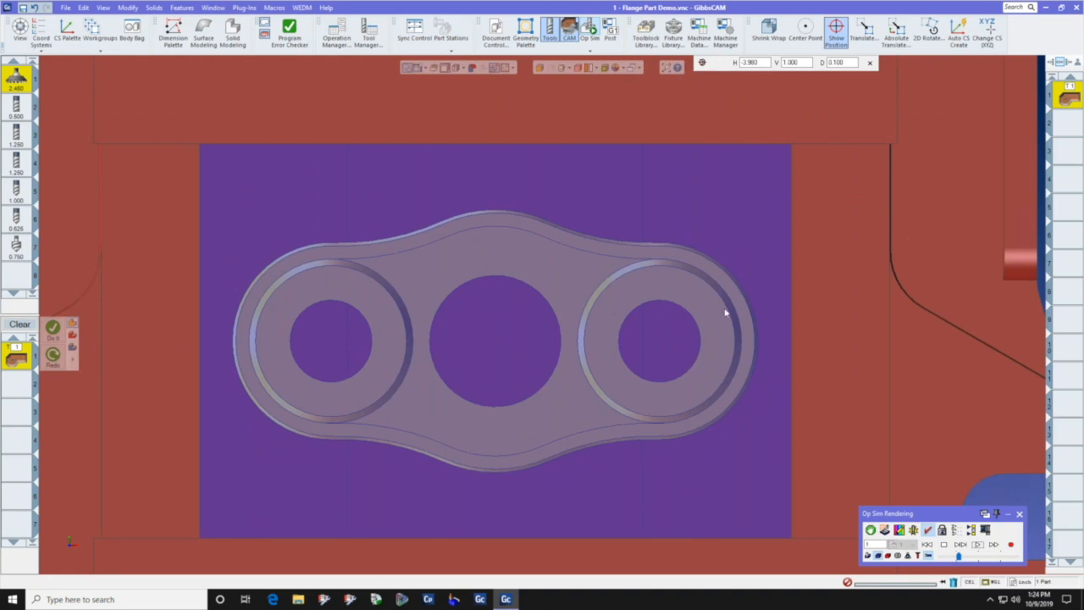
pyautogui.click(80, 563)
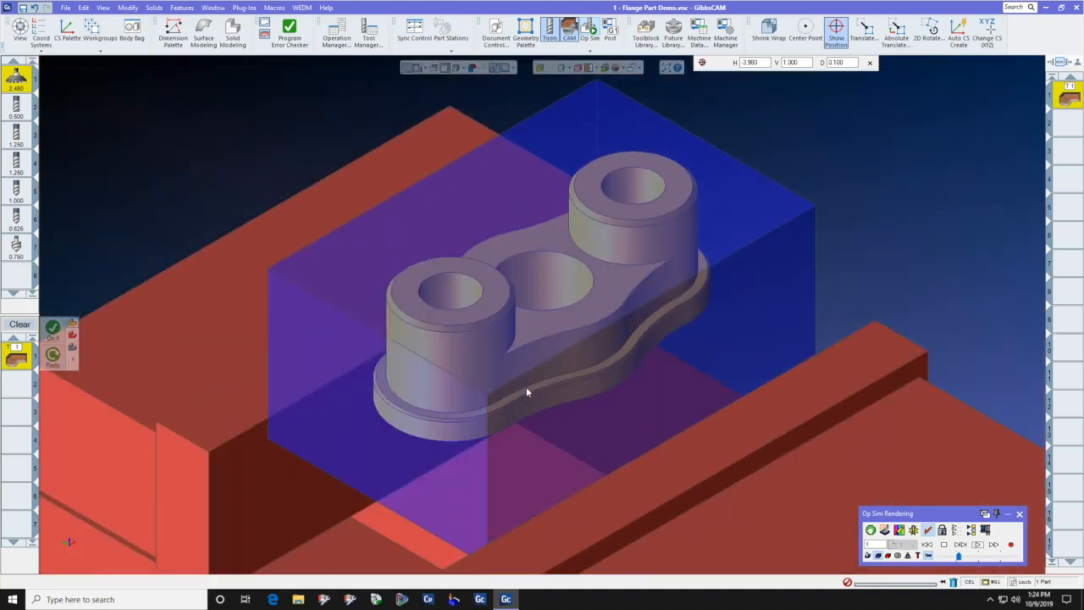
pyautogui.scroll(-2, 526, 391)
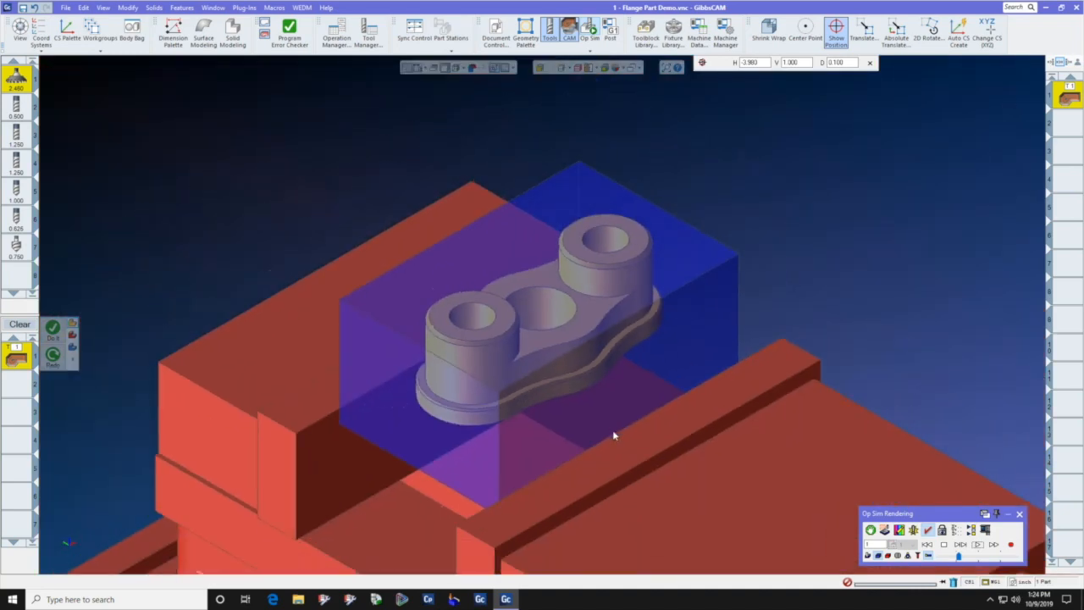
# - Play the facing simulation with the flange displayed, rewind it, and close Op Sim
pyautogui.click(978, 545)
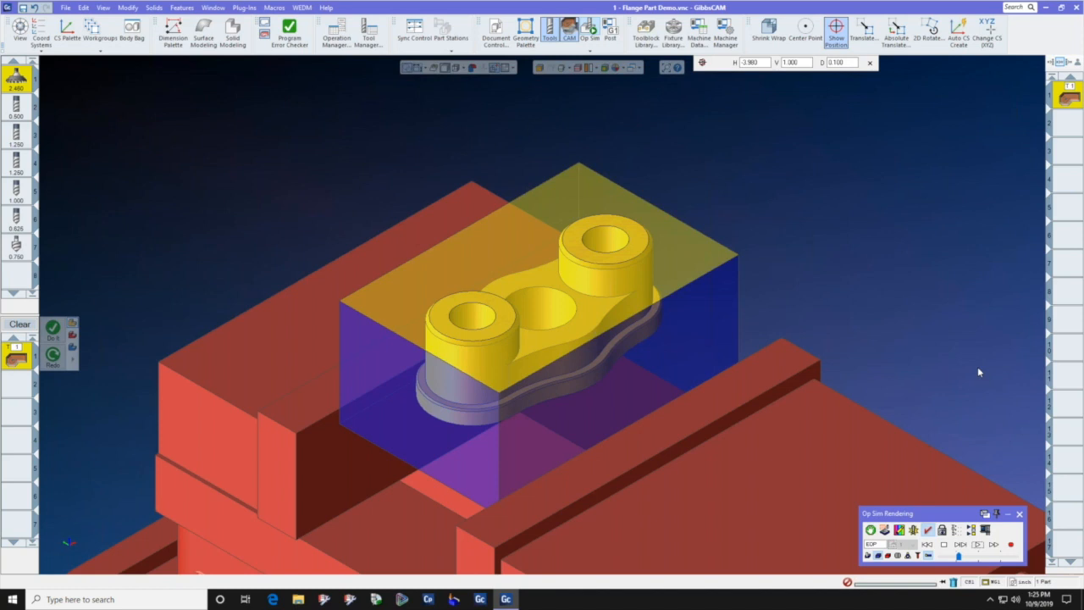
pyautogui.click(927, 544)
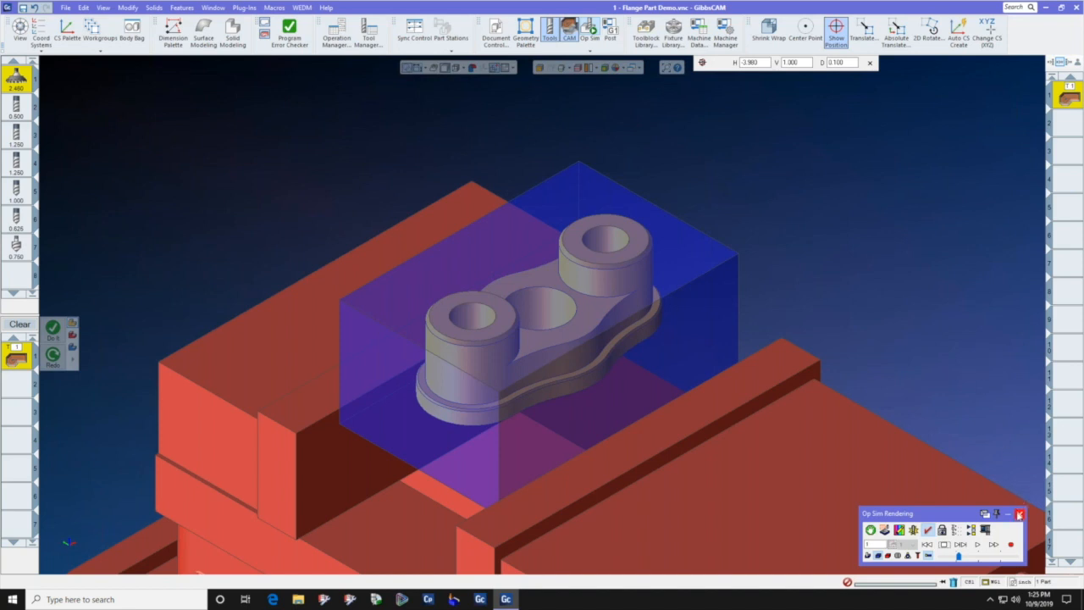
pyautogui.click(1019, 514)
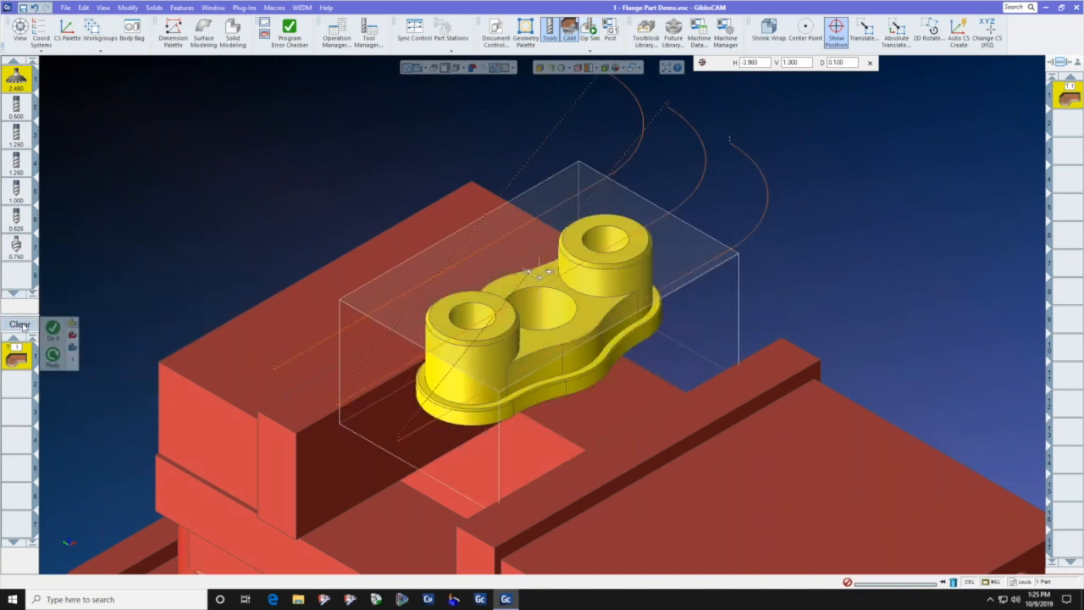
# - Create a VoluMill process with the 1/2" HSM end mill and reposition its settings dialog
pyautogui.scroll(-3, 455, 302)
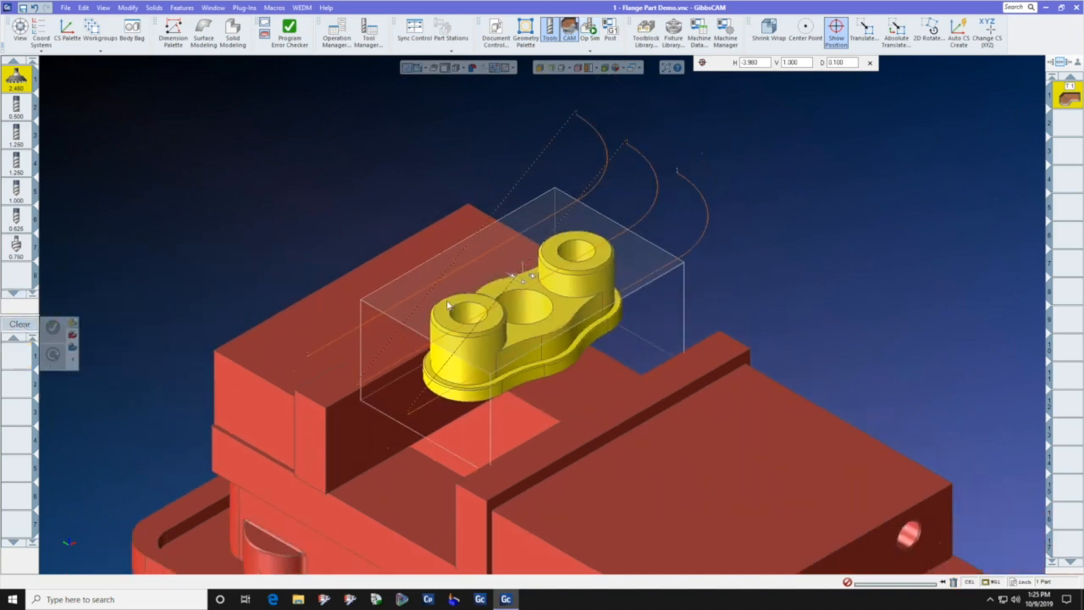
pyautogui.scroll(1, 596, 292)
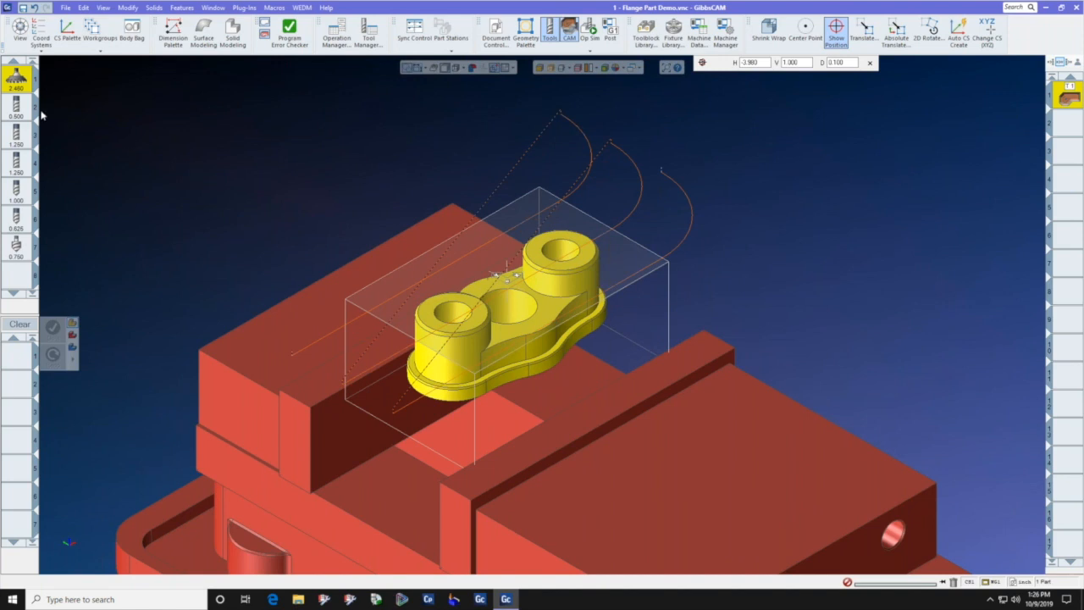
pyautogui.moveTo(16, 108)
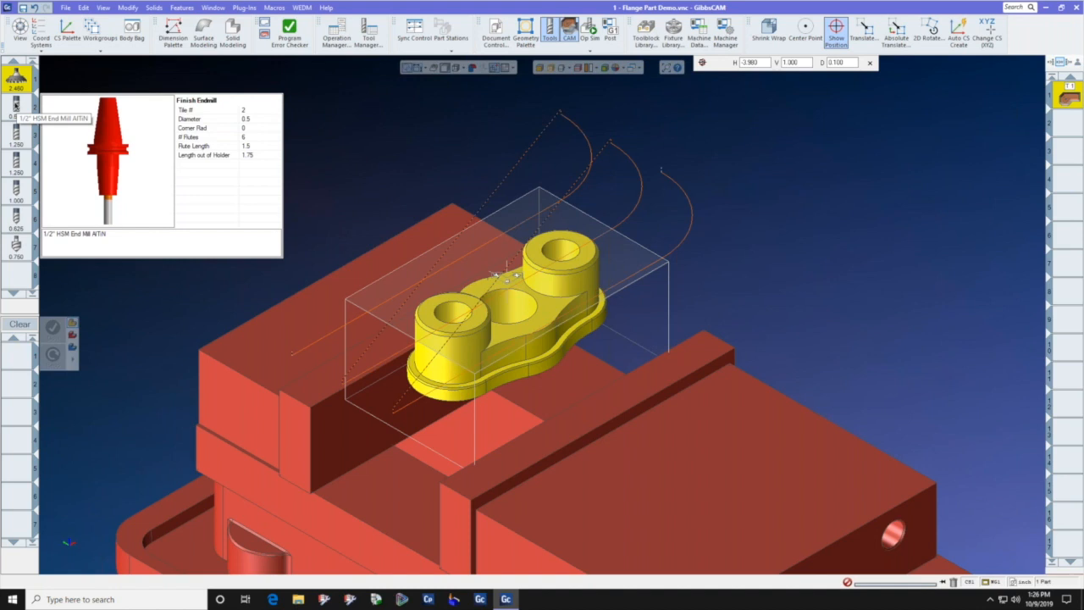
pyautogui.moveTo(16, 109); pyautogui.dragTo(19, 359)
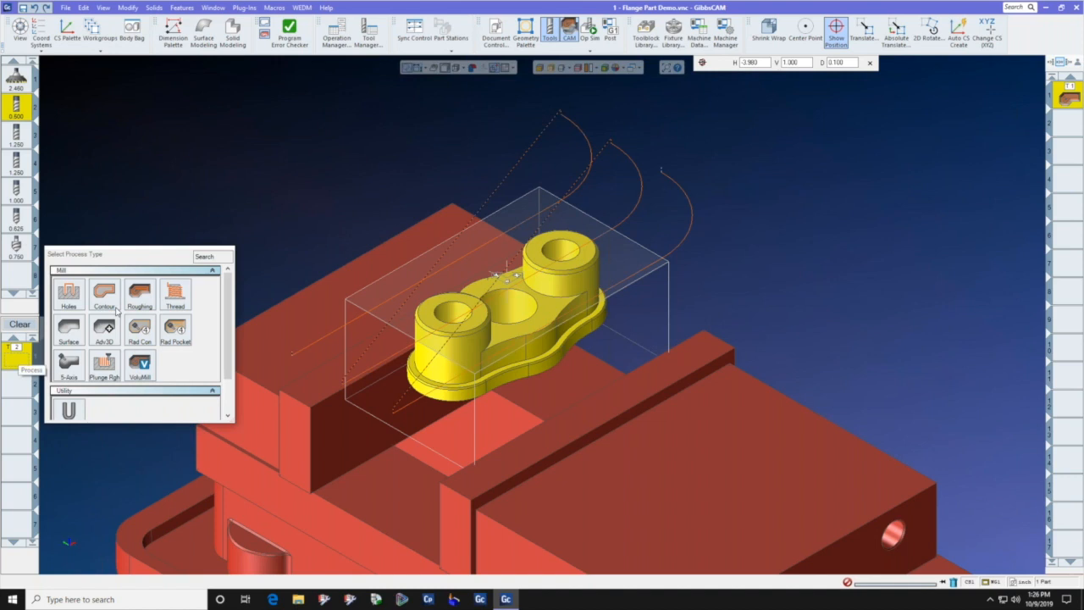
pyautogui.click(139, 370)
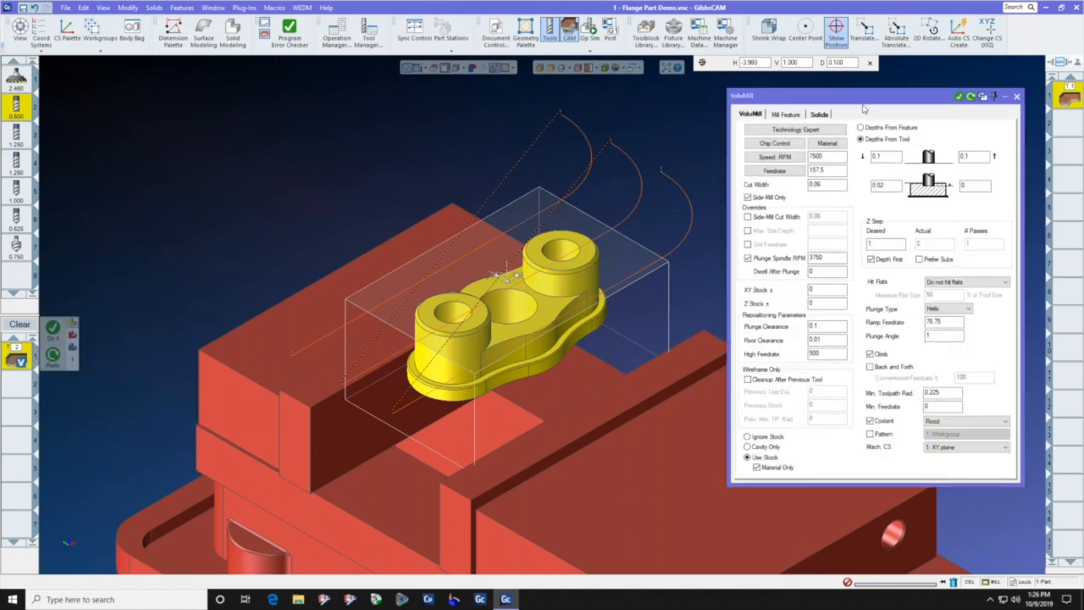
pyautogui.moveTo(886, 99); pyautogui.dragTo(830, 119)
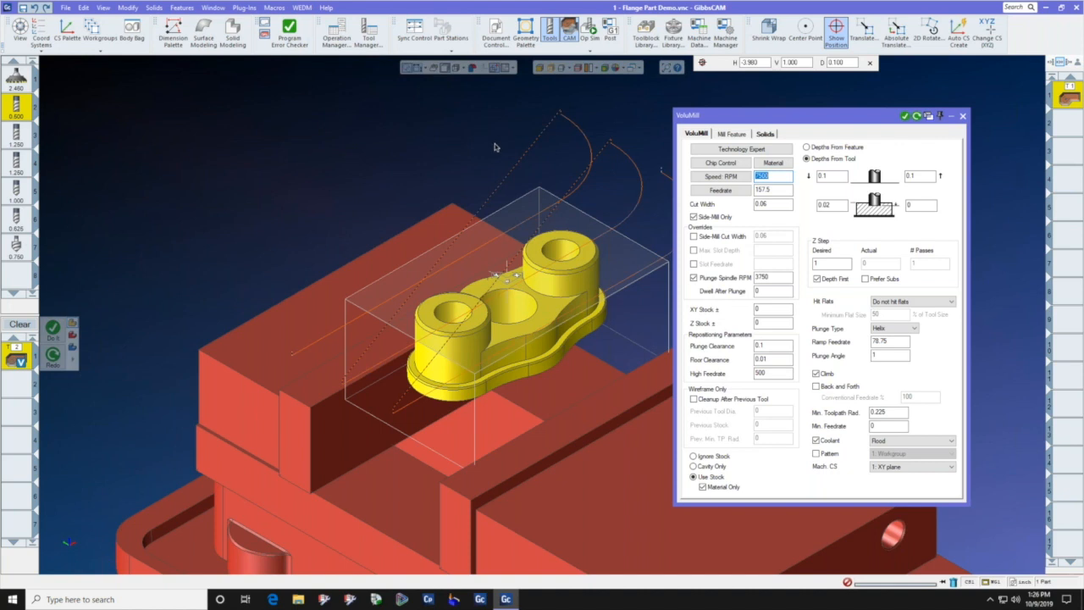
# - In the VoluMill Technology Expert, set the material to precipitation-hardened stainless steel with a Rockwell (Rc) hardness of 38
pyautogui.click(745, 150)
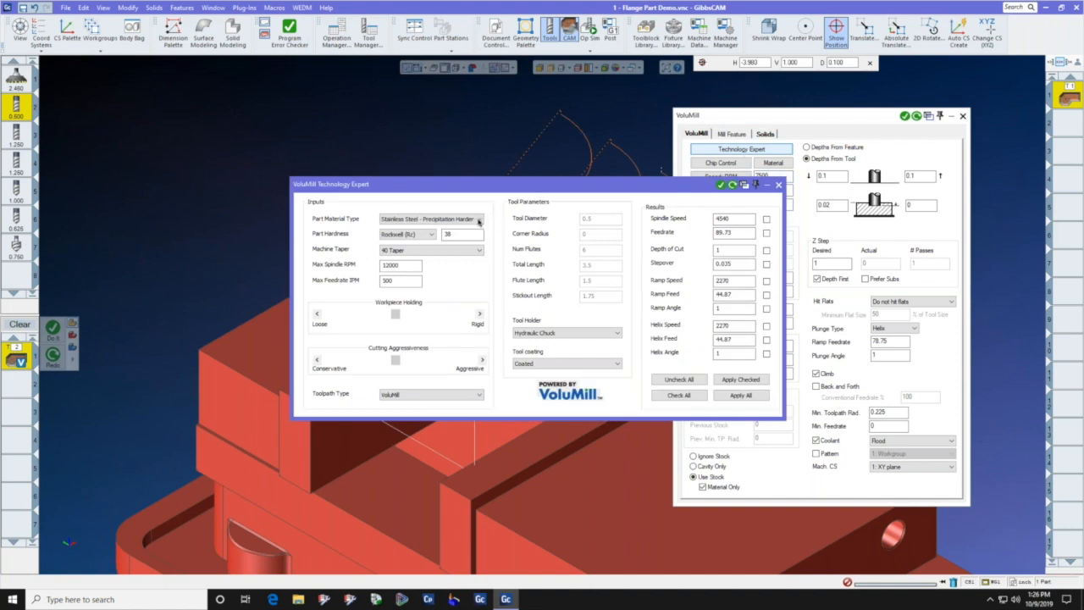
pyautogui.moveTo(505, 185); pyautogui.dragTo(387, 143)
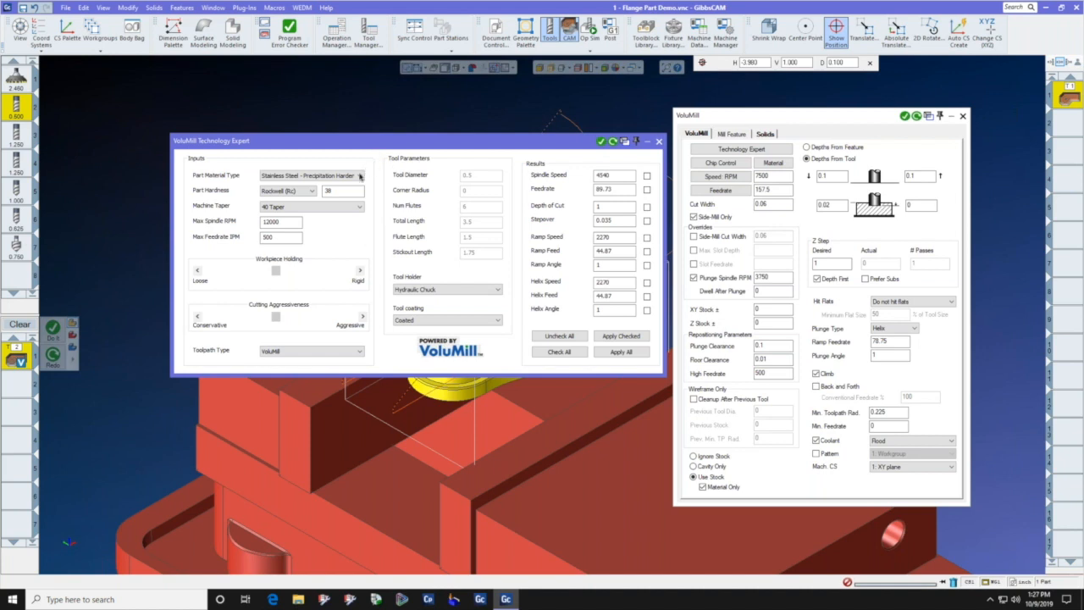
pyautogui.click(359, 176)
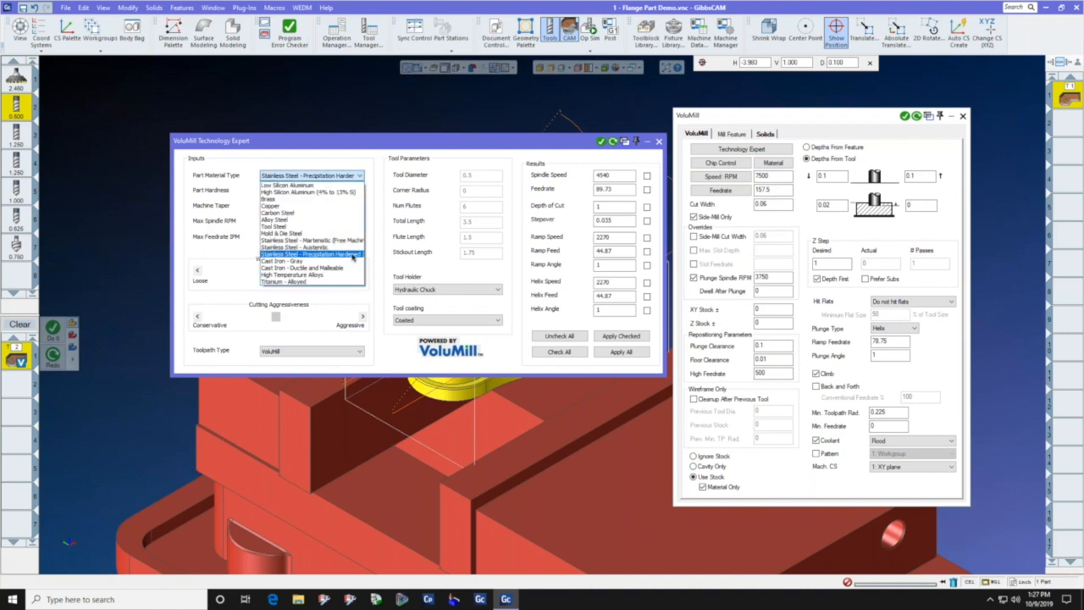
pyautogui.click(354, 256)
pyautogui.click(311, 192)
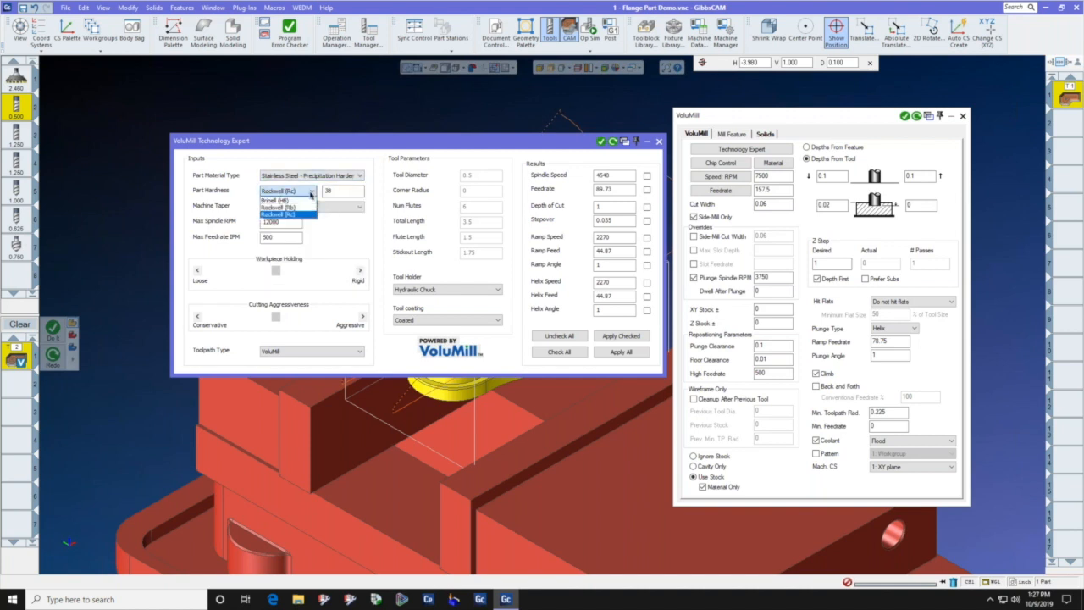
pyautogui.click(306, 215)
pyautogui.doubleClick(330, 191)
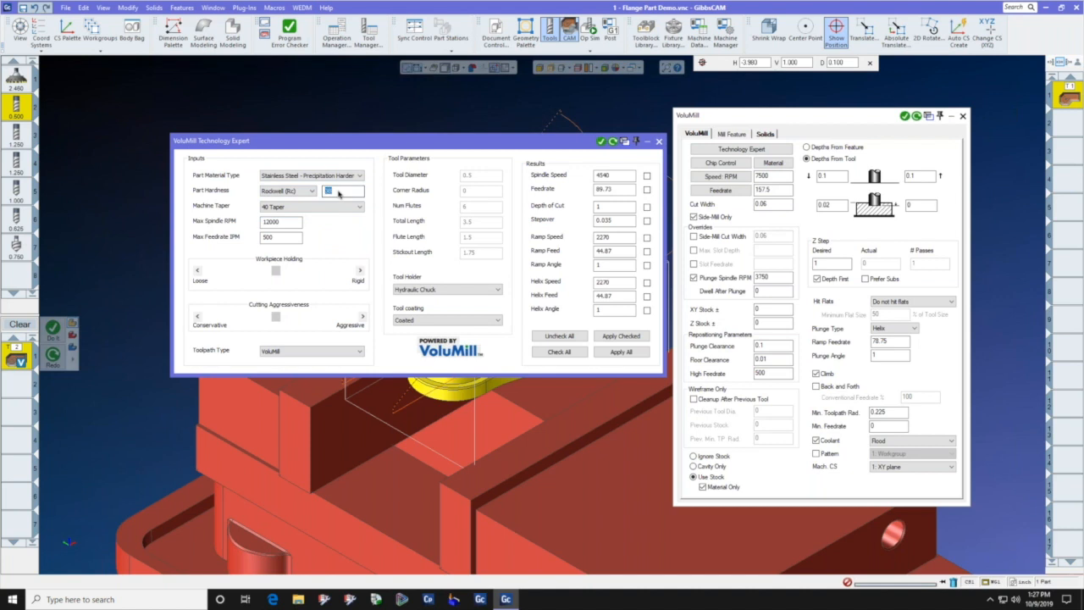
pyautogui.write('38')
# - Choose 40 Taper as the machine taper and open the maximum feedrate value for editing
pyautogui.click(361, 206)
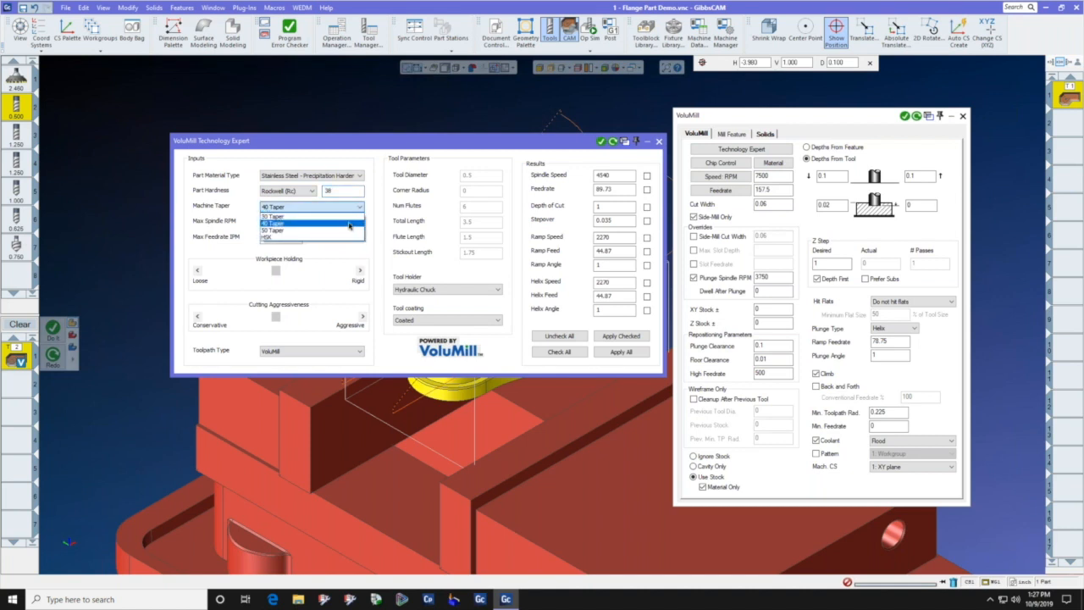
pyautogui.click(349, 224)
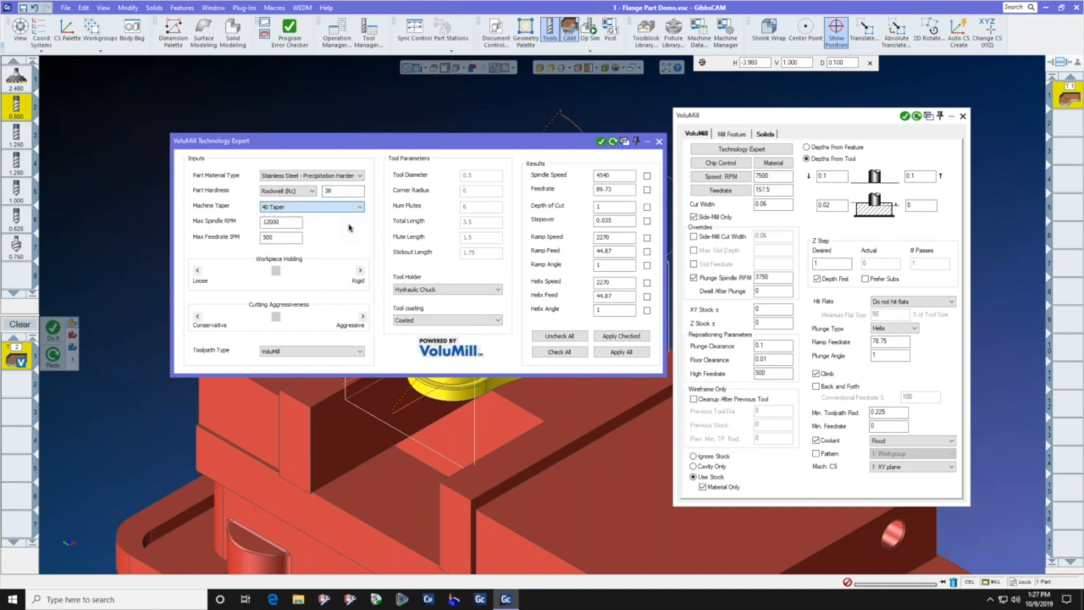
pyautogui.doubleClick(283, 238)
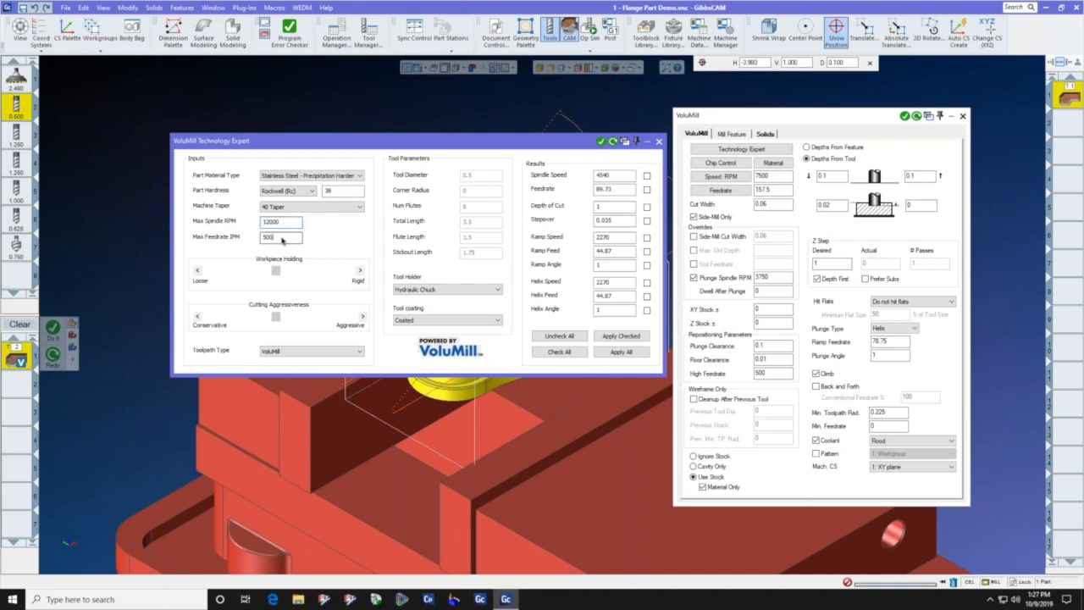
# - Adjust the workpiece holding slightly toward rigid and the cutting aggressiveness slightly toward aggressive
pyautogui.click(274, 278)
pyautogui.moveTo(274, 280)
pyautogui.mouseDown()
pyautogui.moveTo(294, 278)
pyautogui.moveTo(247, 276)
pyautogui.moveTo(275, 279)
pyautogui.mouseUp()
pyautogui.moveTo(276, 319)
pyautogui.mouseDown()
pyautogui.moveTo(293, 320)
pyautogui.moveTo(278, 319)
pyautogui.mouseUp()
pyautogui.moveTo(276, 271)
pyautogui.mouseDown()
pyautogui.moveTo(325, 271)
pyautogui.moveTo(281, 271)
pyautogui.mouseUp()
pyautogui.moveTo(278, 317)
pyautogui.mouseDown()
pyautogui.moveTo(337, 316)
pyautogui.moveTo(278, 318)
pyautogui.mouseUp()
pyautogui.moveTo(278, 270); pyautogui.dragTo(356, 240)
# - Choose VoluMill as the toolpath type and Hydraulic Chuck as the tool holder
pyautogui.click(359, 353)
pyautogui.click(356, 363)
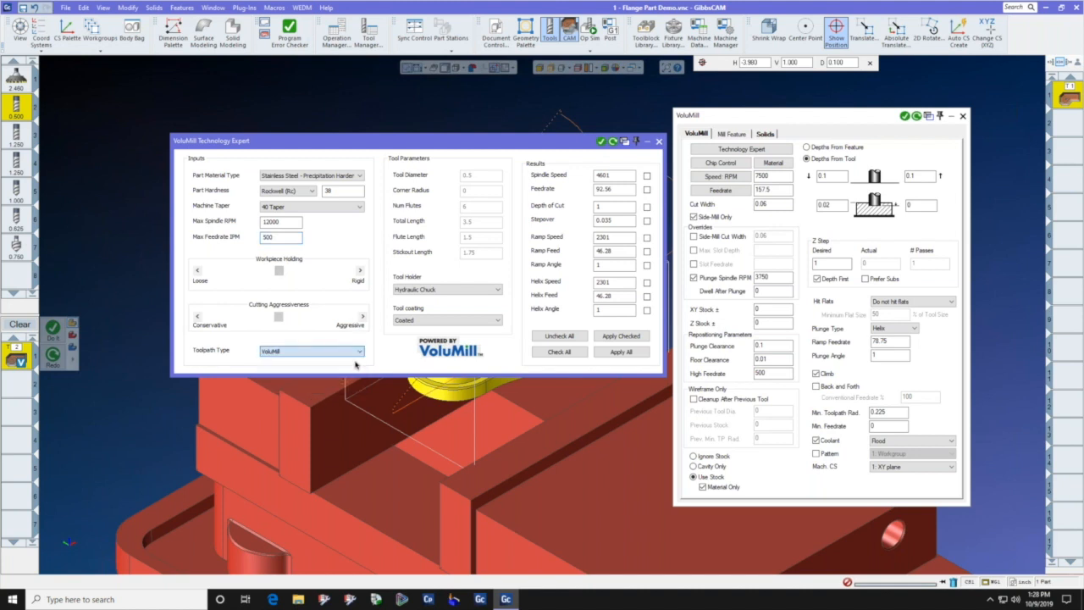
pyautogui.click(498, 292)
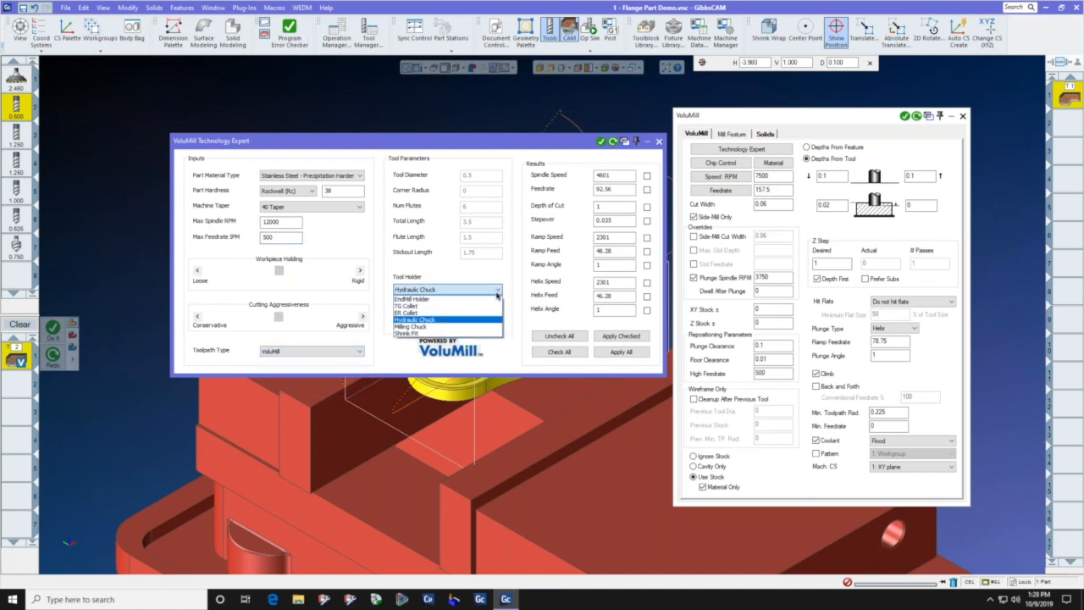
pyautogui.click(486, 320)
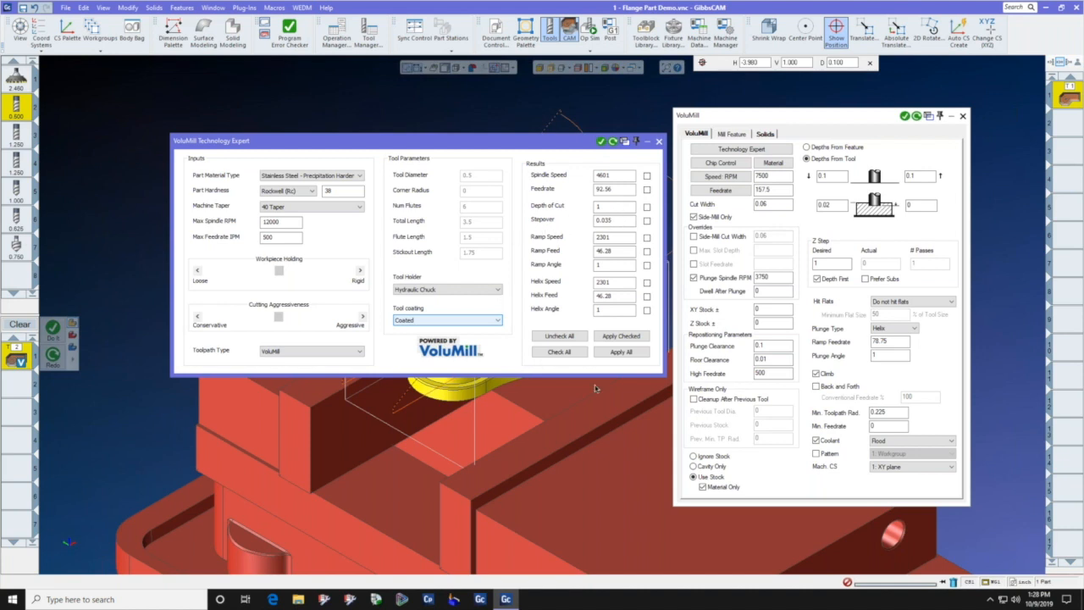
# - Apply all of the Technology Expert's calculated cutting values to the VoluMill process and close the expert
pyautogui.click(635, 352)
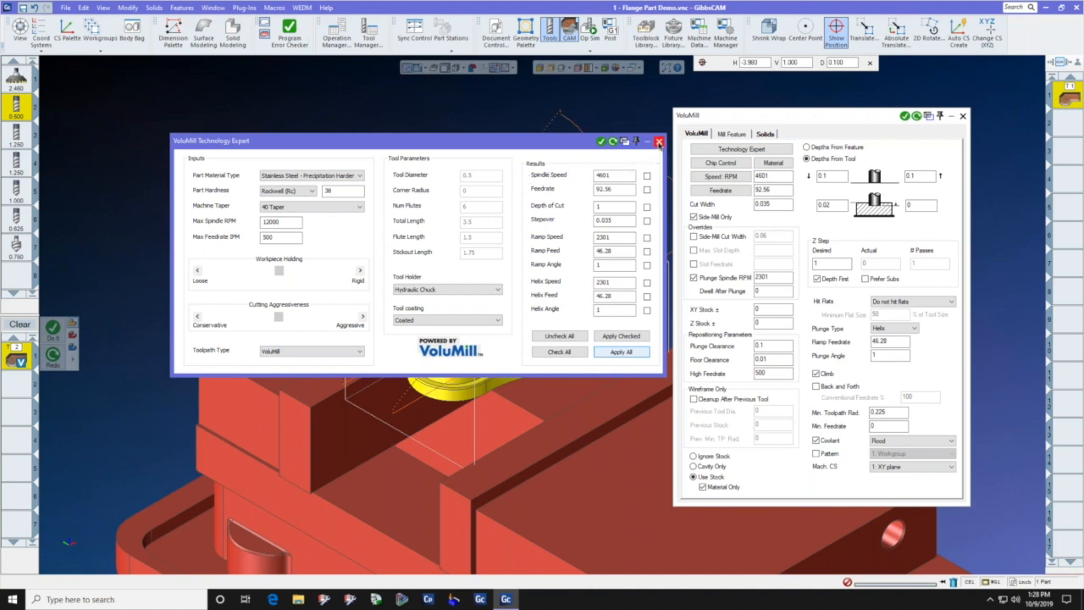
pyautogui.click(659, 143)
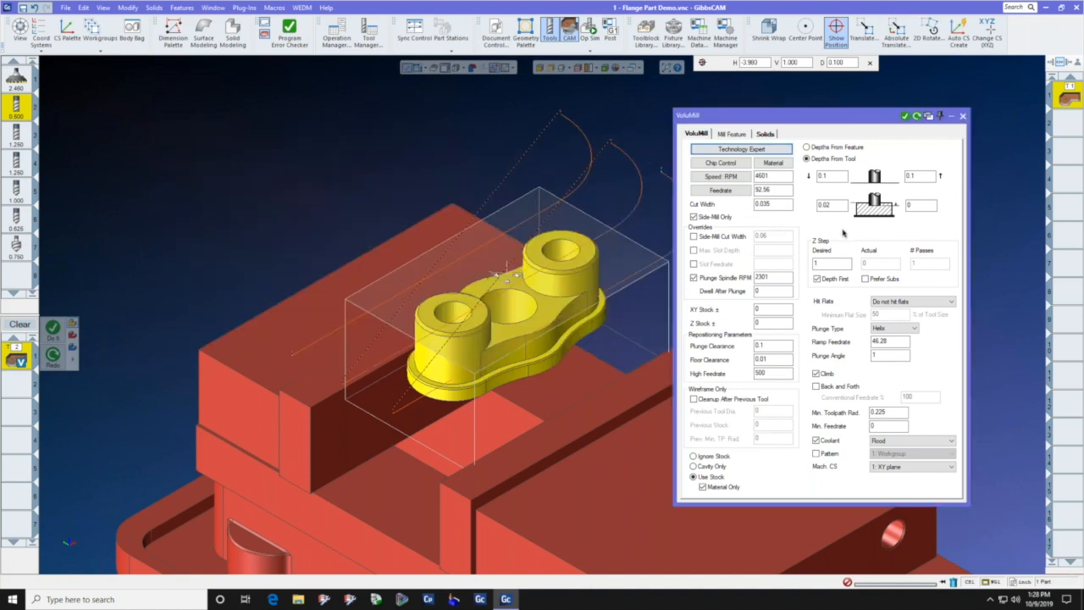
# - Set the VoluMill process's top surface depth to 0 and its final depth to -1.25, and generate the toolpath
pyautogui.doubleClick(834, 205)
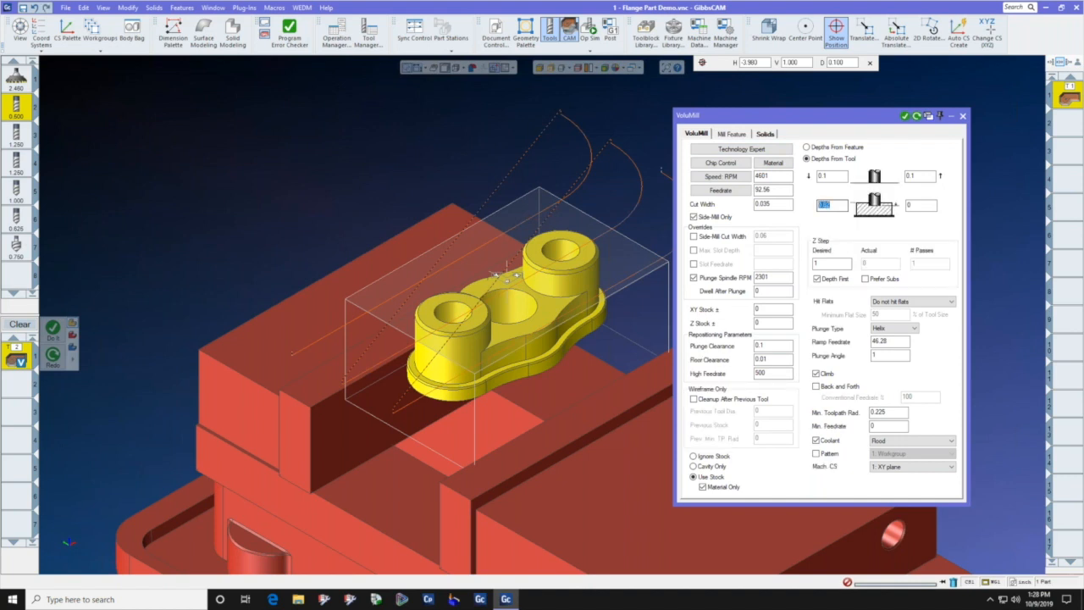
pyautogui.write('0')
pyautogui.doubleClick(917, 207)
pyautogui.write('-1.23')
pyautogui.doubleClick(834, 206)
pyautogui.write('1')
pyautogui.doubleClick(927, 206)
pyautogui.write('1')
pyautogui.click(834, 206)
pyautogui.click(925, 206)
pyautogui.moveTo(548, 361); pyautogui.dragTo(520, 336, button='middle')
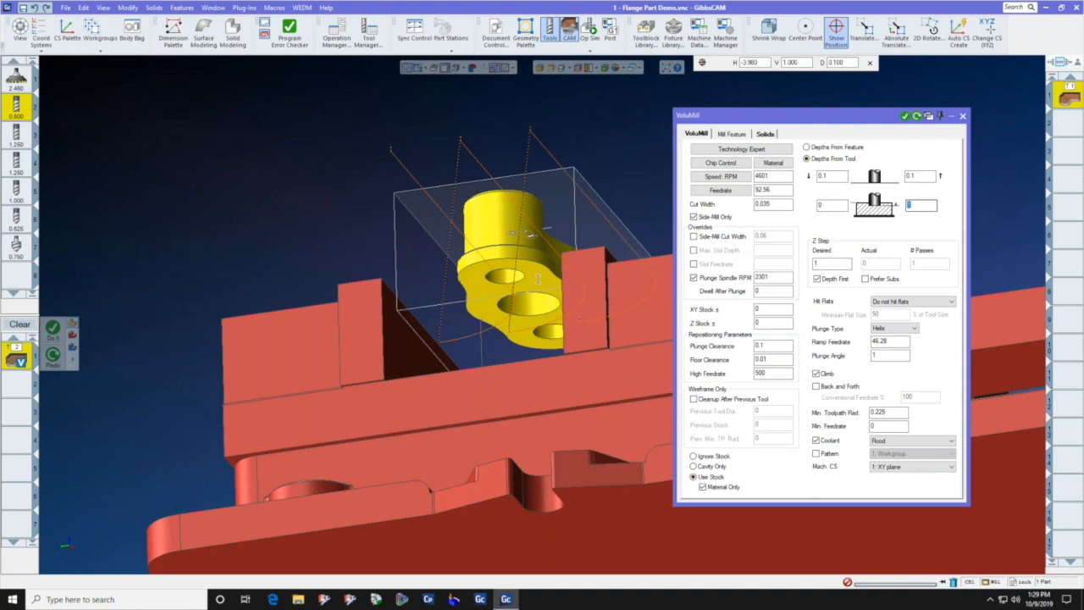
pyautogui.write('-1.25')
pyautogui.doubleClick(923, 207)
pyautogui.moveTo(126, 538); pyautogui.dragTo(216, 393, button='middle')
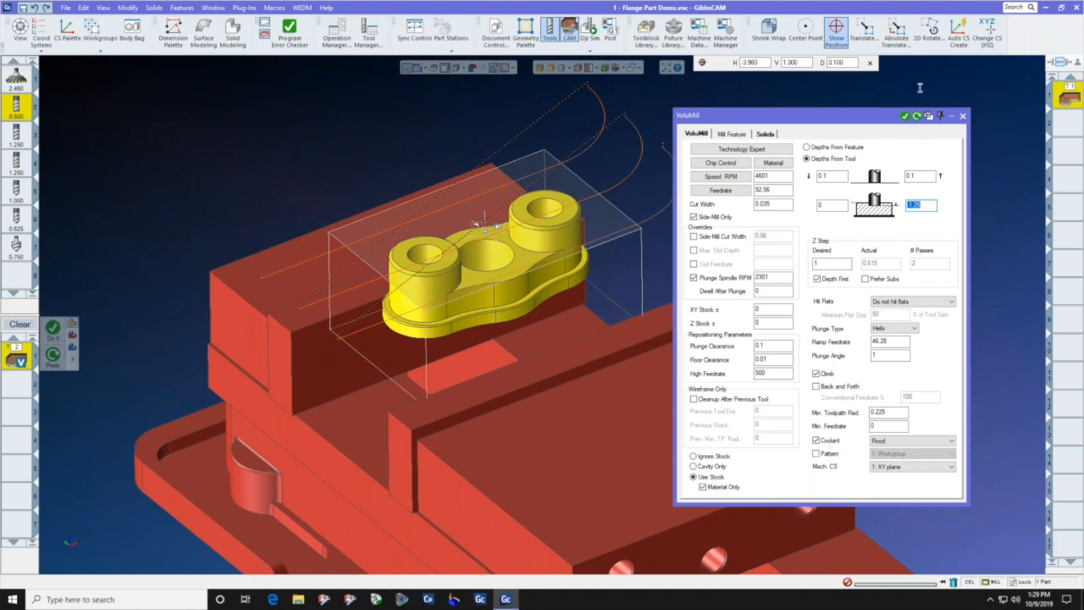
pyautogui.click(905, 116)
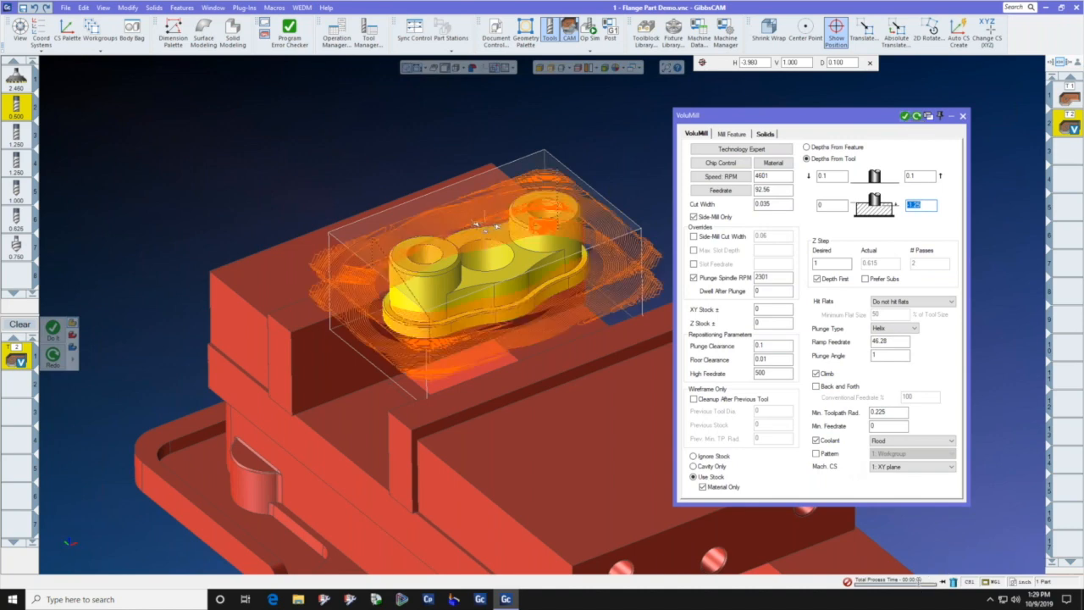
# - Examine the roughing toolpath around the flange from the side, top and isometric views
pyautogui.moveTo(406, 381); pyautogui.dragTo(411, 371, button='middle')
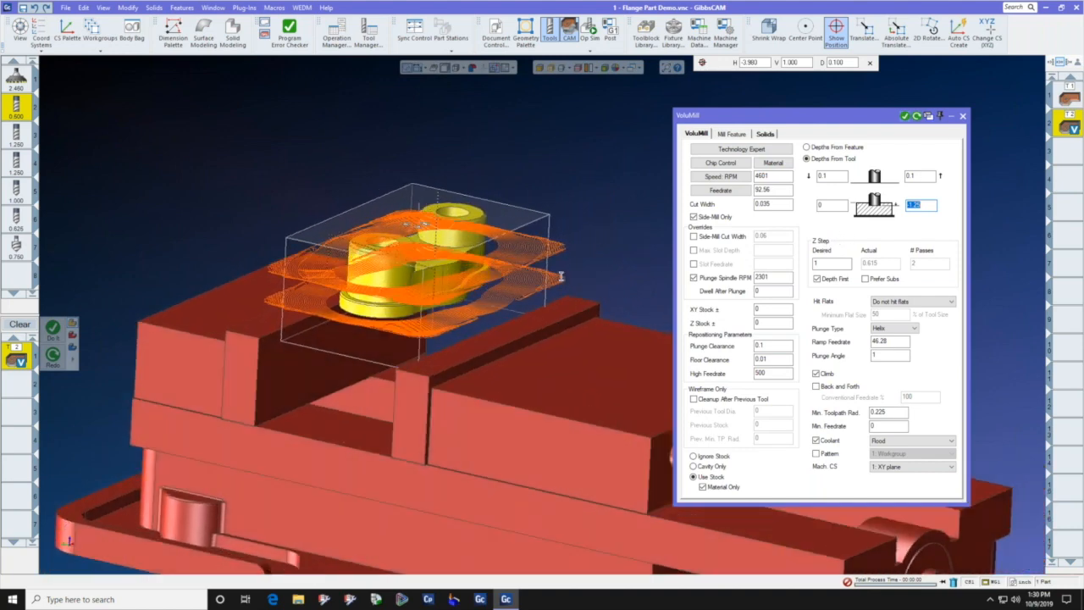
pyautogui.click(61, 530)
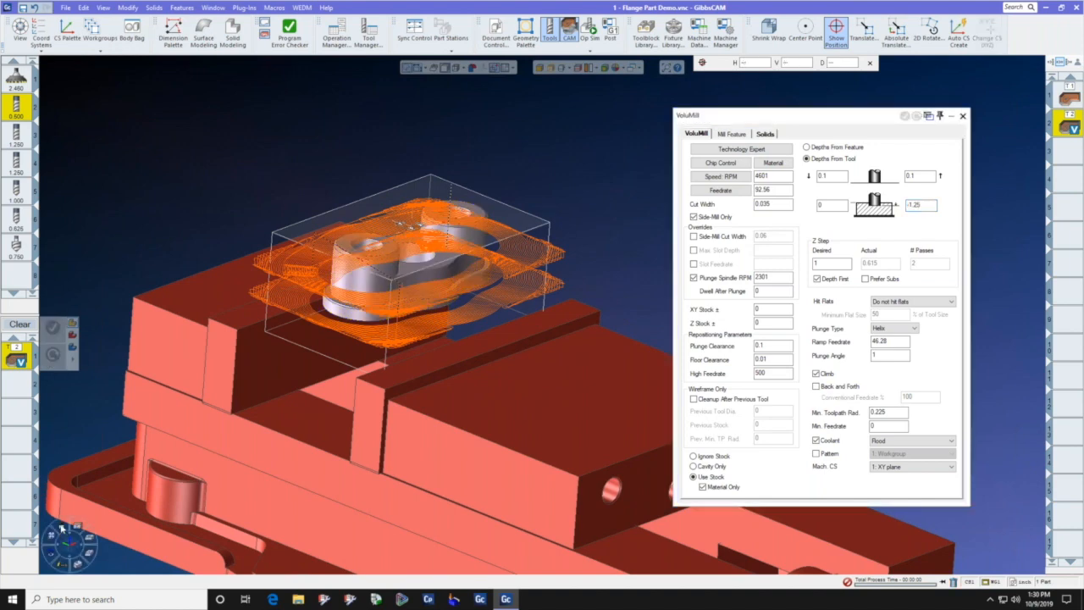
pyautogui.click(61, 529)
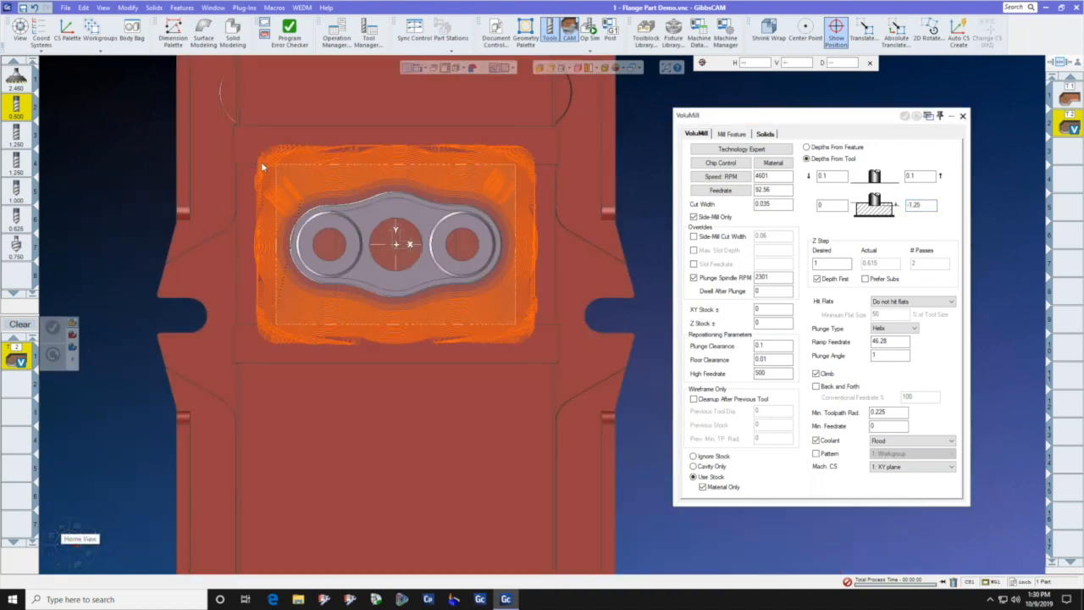
pyautogui.scroll(5, 262, 166)
pyautogui.scroll(-5, 299, 188)
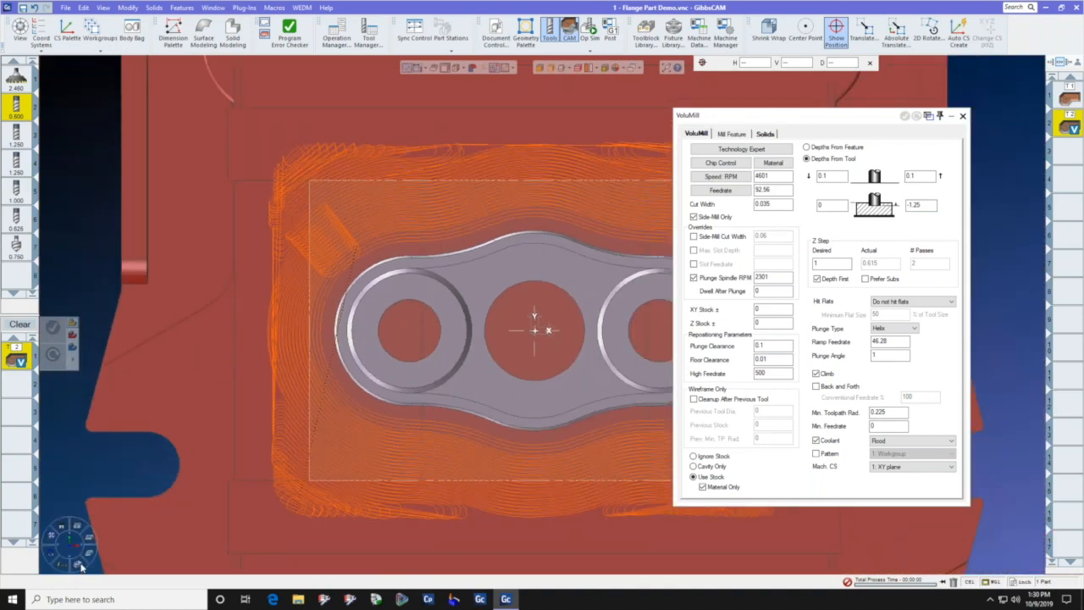
pyautogui.click(78, 564)
pyautogui.click(51, 537)
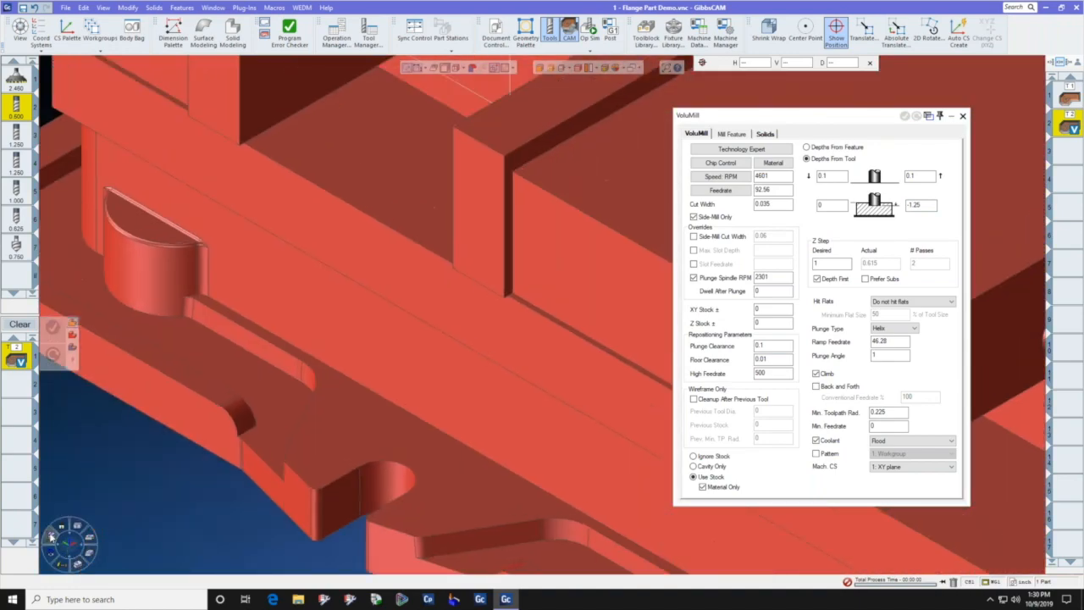
pyautogui.scroll(-2, 270, 437)
# - Close the VoluMill process, reselect the flange, and simulate the operations through to the end at increased playback speed
pyautogui.click(963, 115)
pyautogui.click(524, 324)
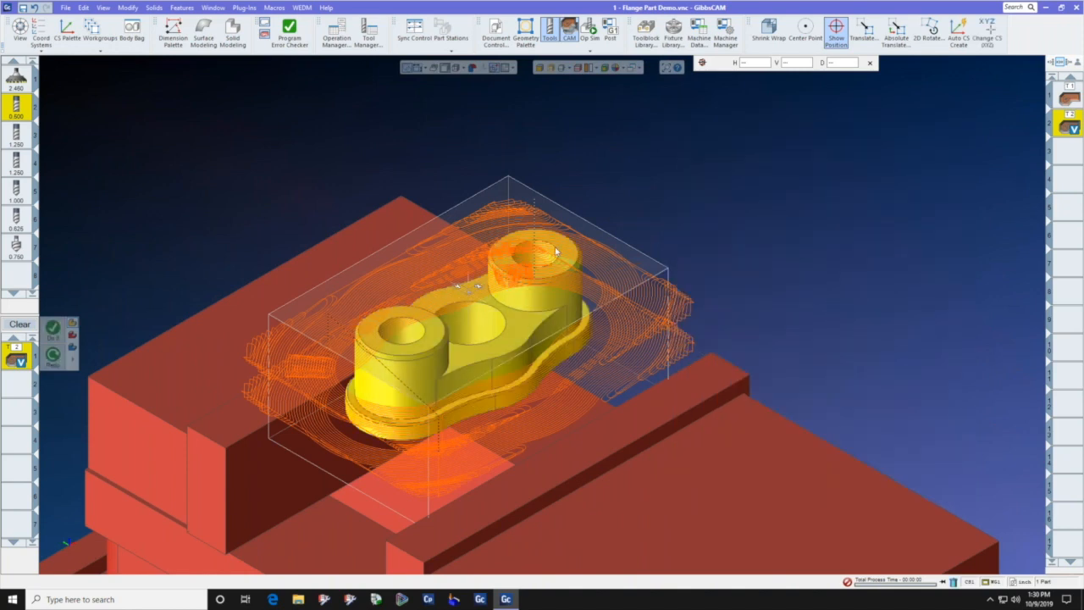
pyautogui.click(587, 38)
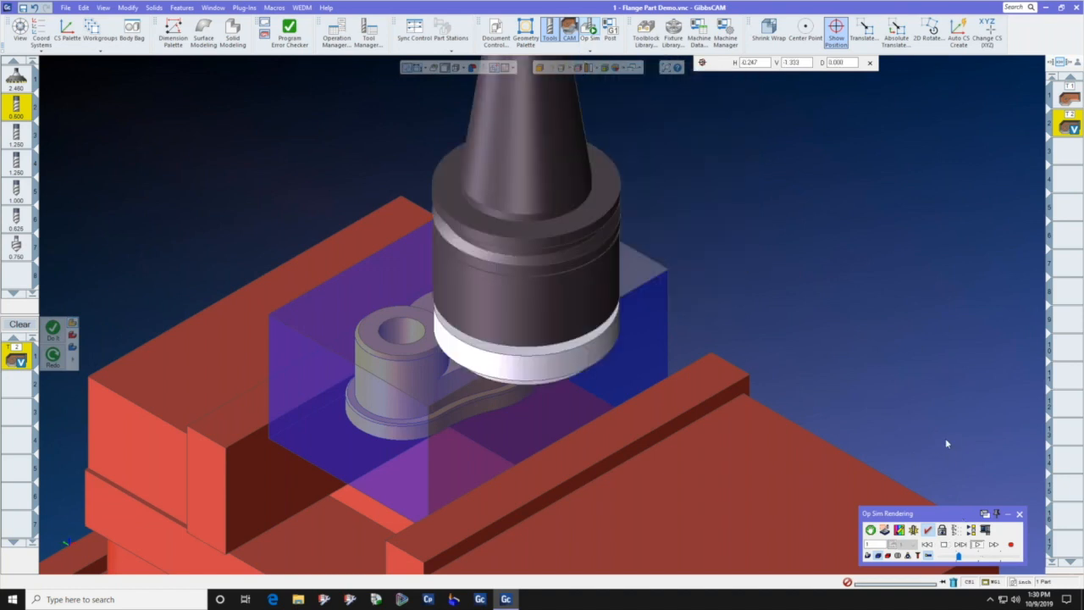
pyautogui.moveTo(959, 558); pyautogui.dragTo(963, 558)
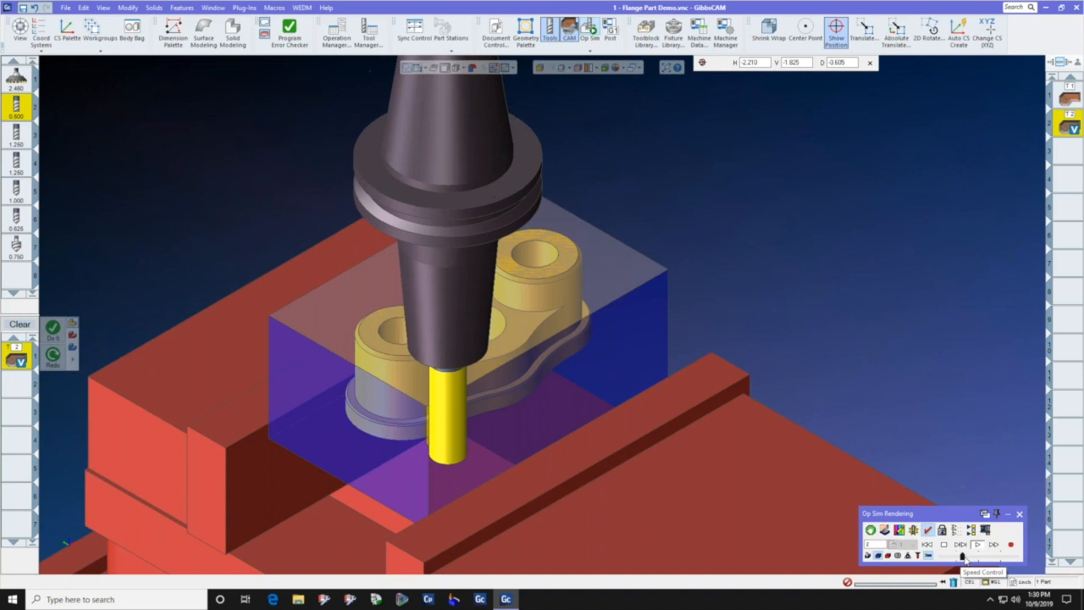
pyautogui.moveTo(964, 556); pyautogui.dragTo(971, 557)
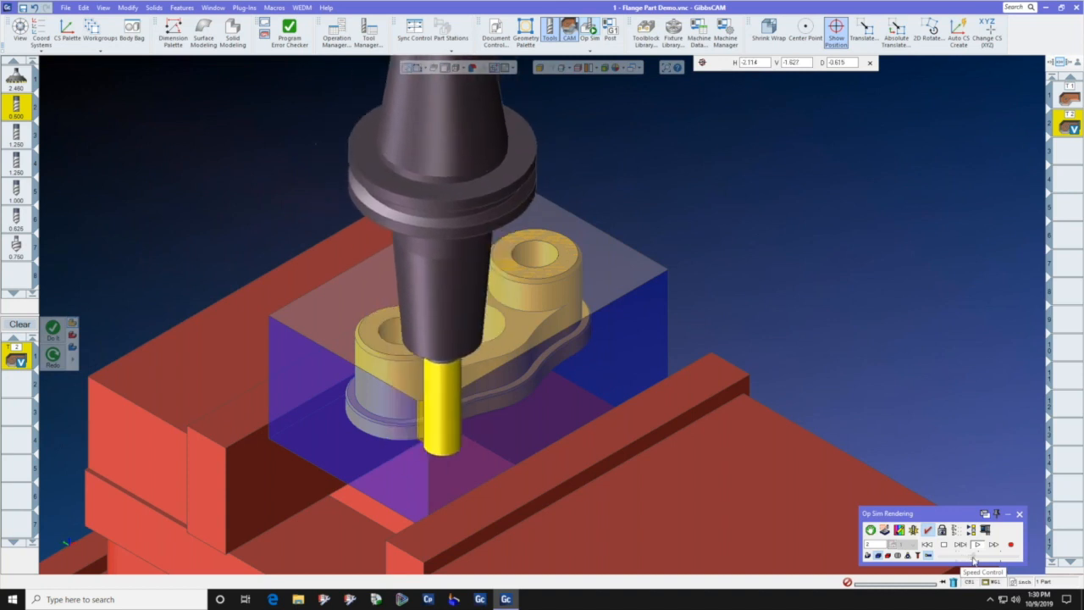
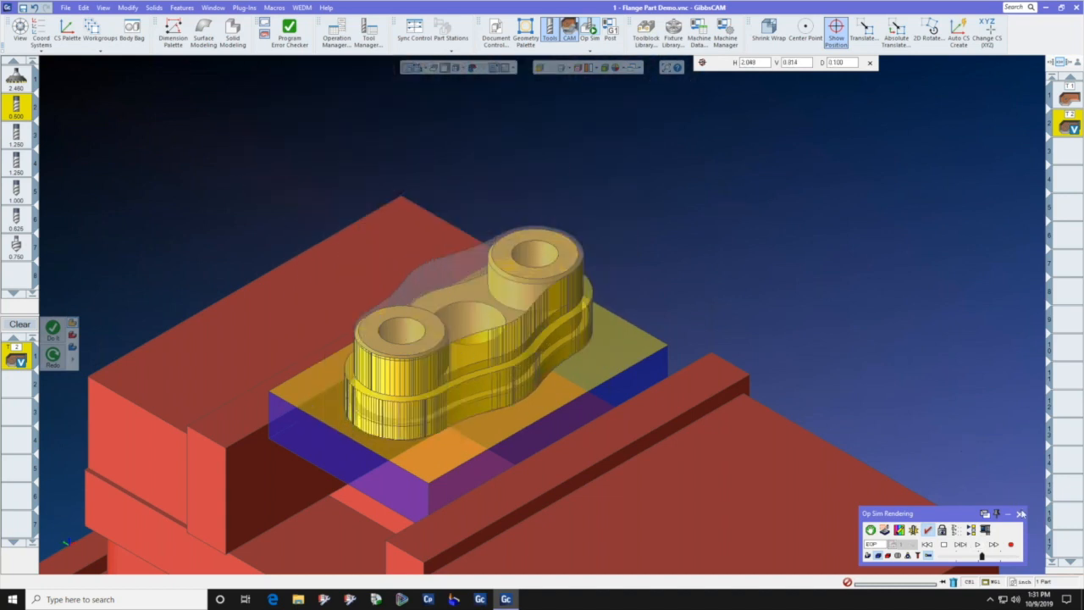
pyautogui.click(1019, 515)
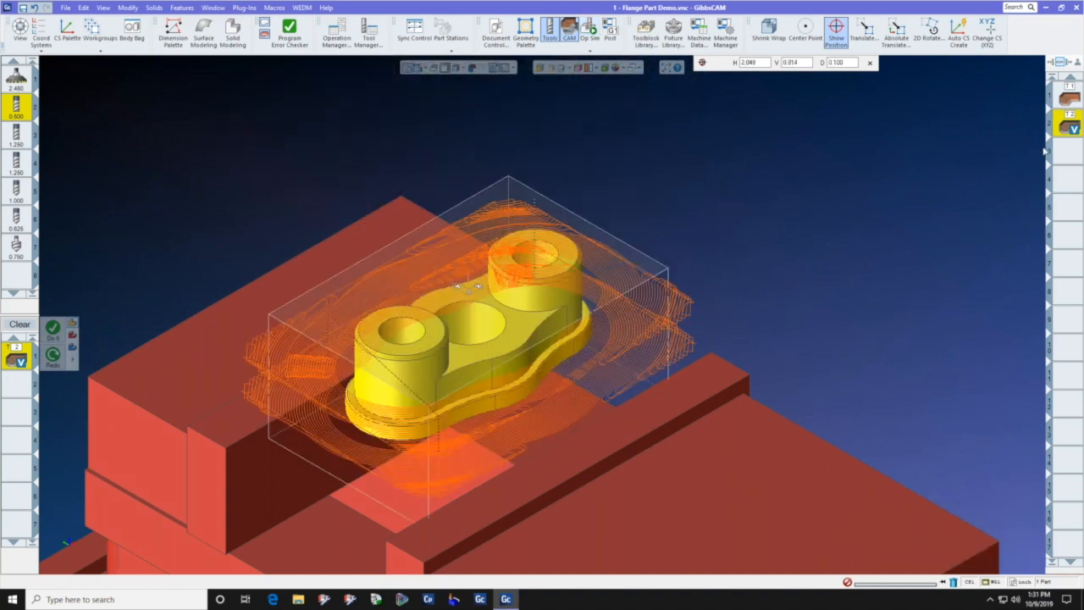
# - Reopen the VoluMill operation, set its desired Z step to 1.25, and regenerate the toolpath
pyautogui.doubleClick(1071, 126)
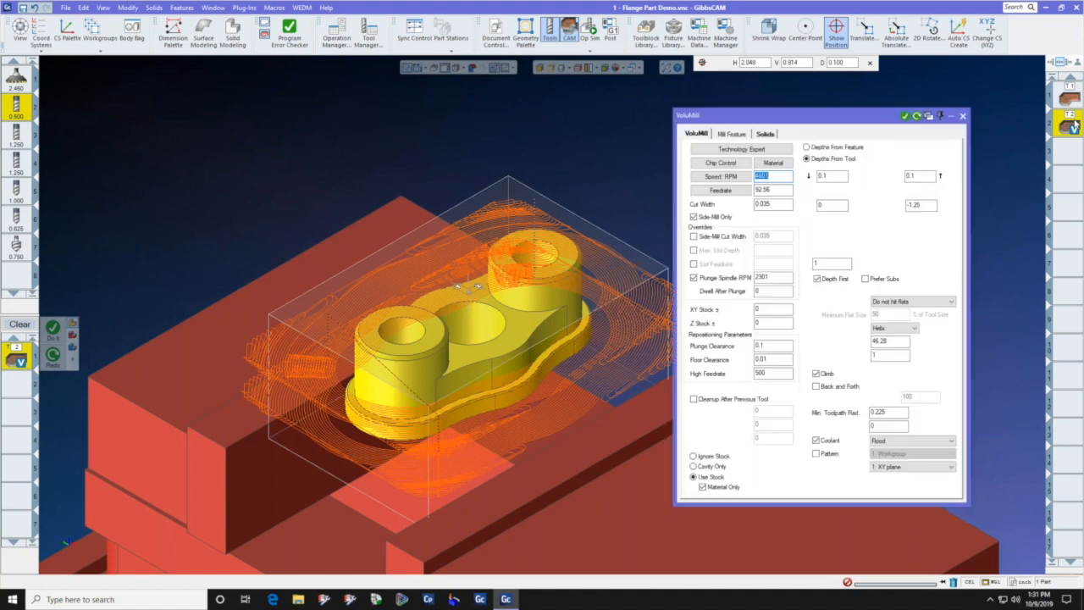
pyautogui.write('5')
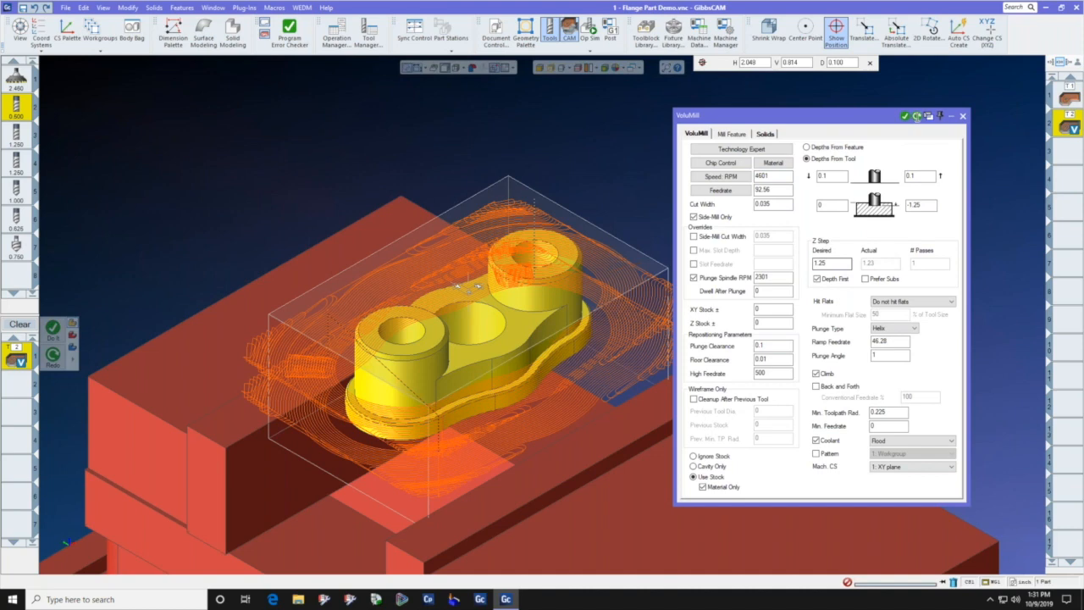
pyautogui.click(916, 116)
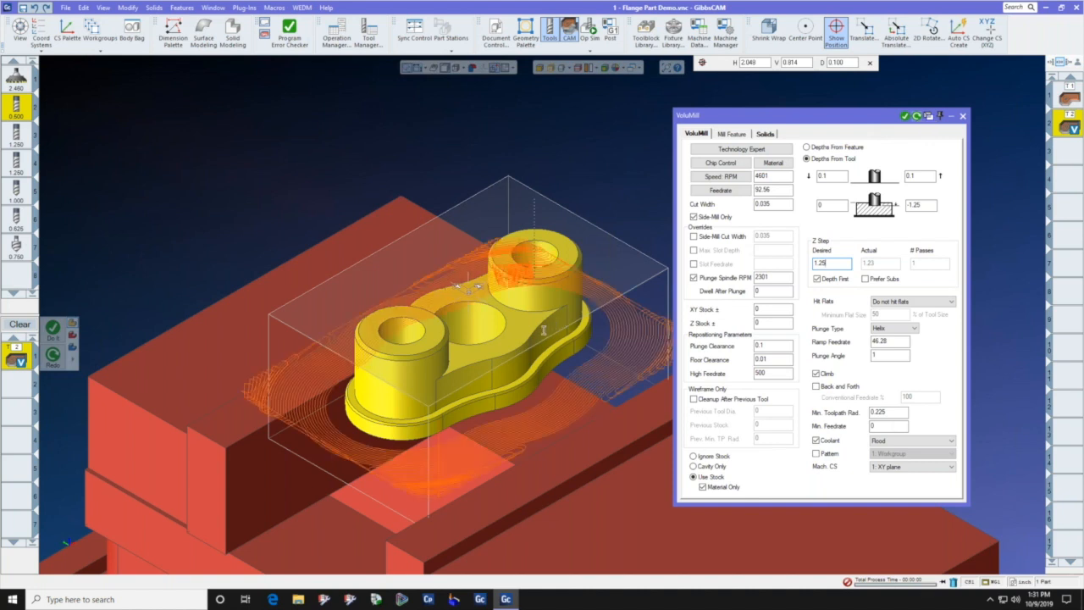
# - Set the final depth to -1 and generate an additional VoluMill operation from the same settings
pyautogui.scroll(2, 540, 348)
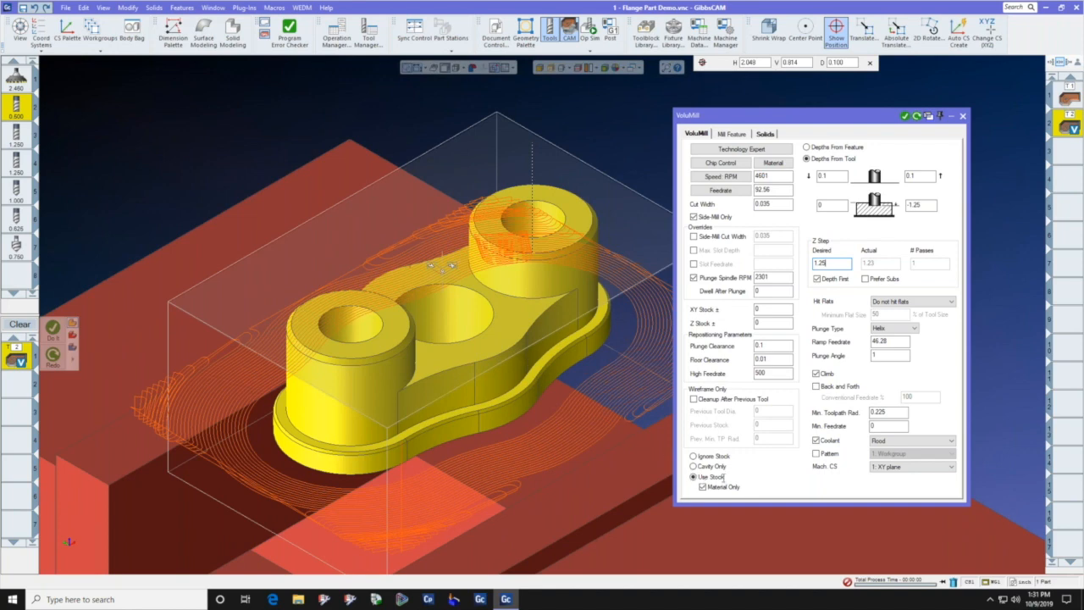
pyautogui.doubleClick(928, 205)
pyautogui.write('-1')
pyautogui.click(904, 116)
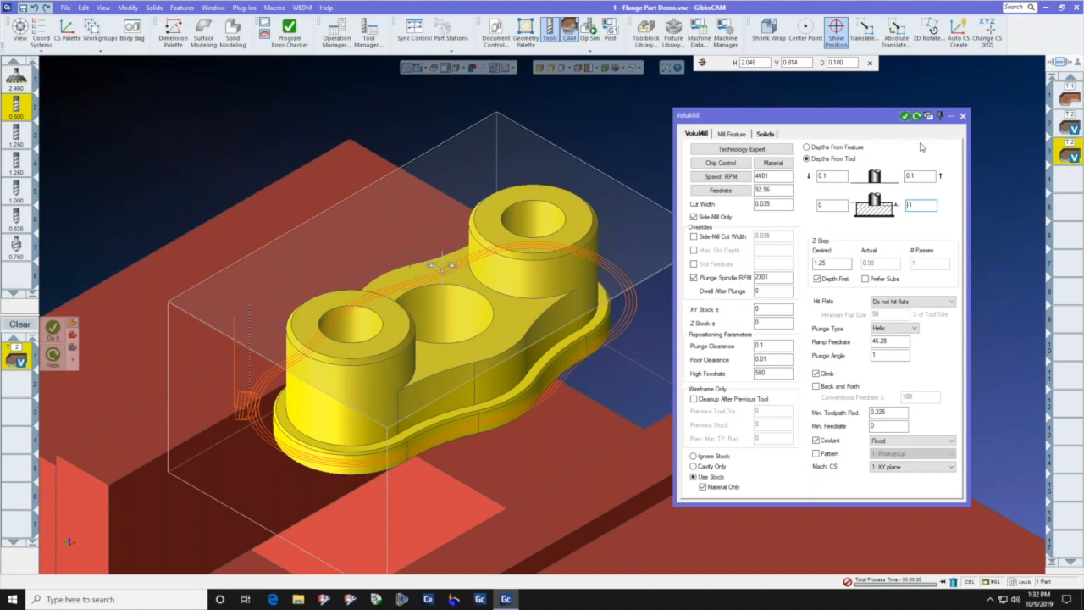
# - Examine the XY stock, Z stock and solids surface stock settings of the -1.25 deep VoluMill operation
pyautogui.doubleClick(771, 311)
pyautogui.doubleClick(769, 323)
pyautogui.press('Return')
pyautogui.click(766, 134)
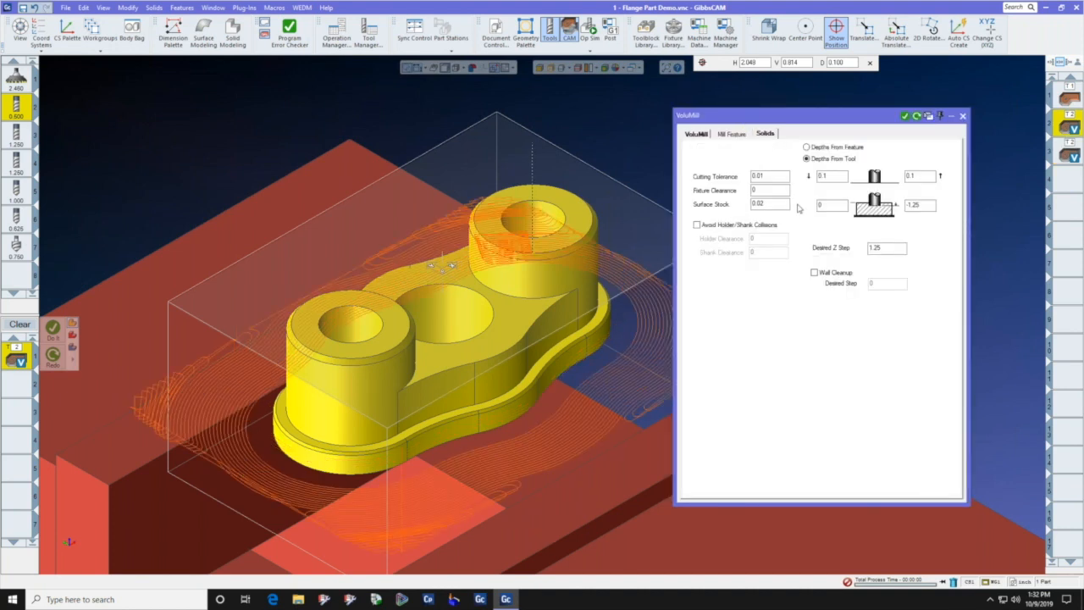
pyautogui.doubleClick(778, 204)
# - Check the VoluMill process settings with the flange deselected, and select the flange again
pyautogui.click(639, 128)
pyautogui.click(695, 135)
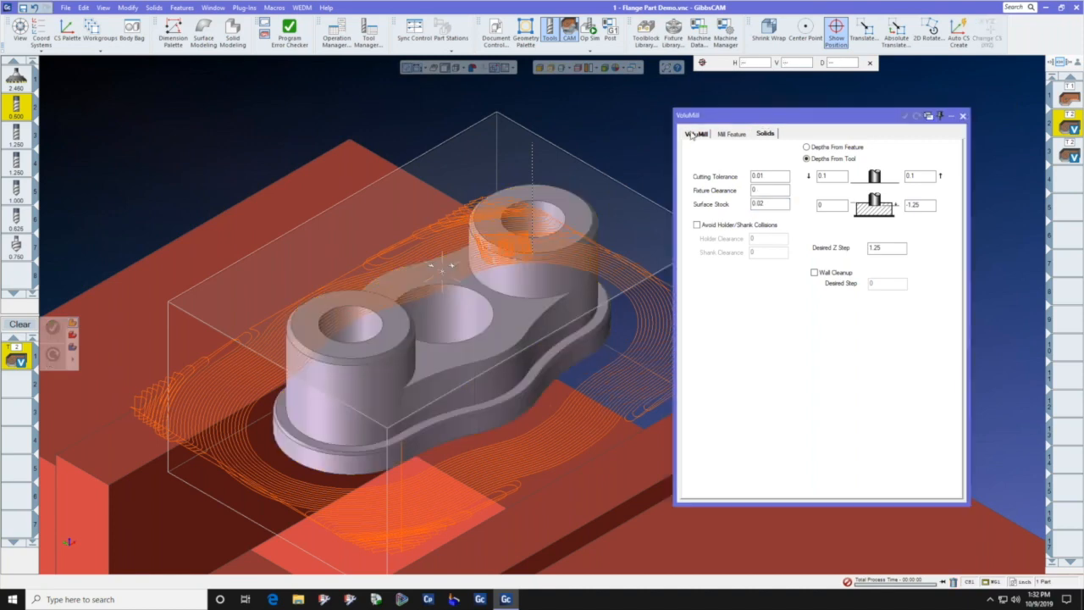
pyautogui.click(639, 128)
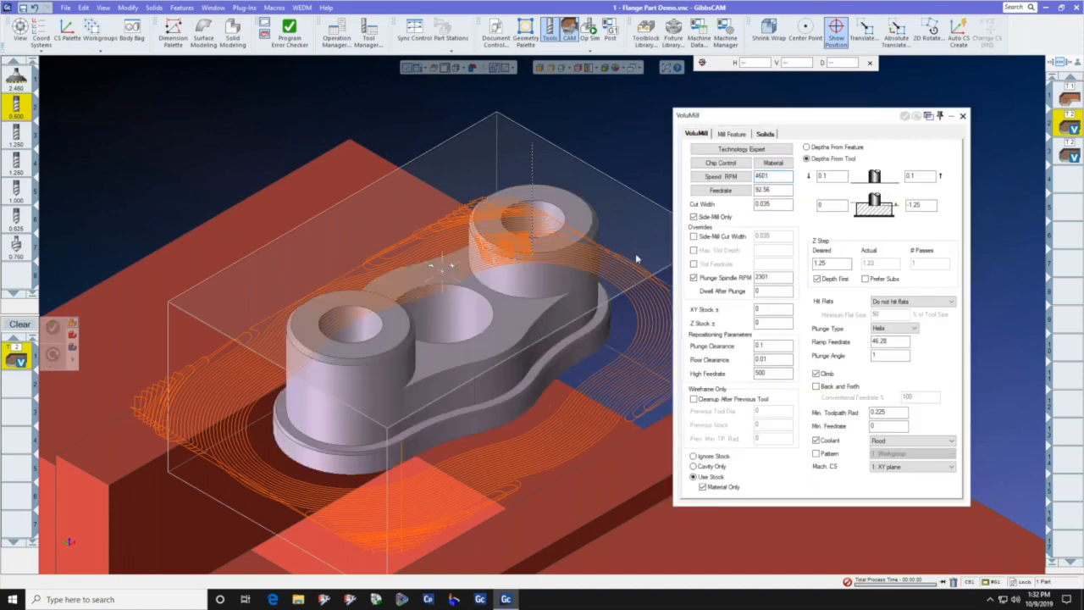
pyautogui.click(556, 312)
# - Compare the solids surface stock setting with the XY and Z stock fields, and close the process without changes
pyautogui.click(764, 134)
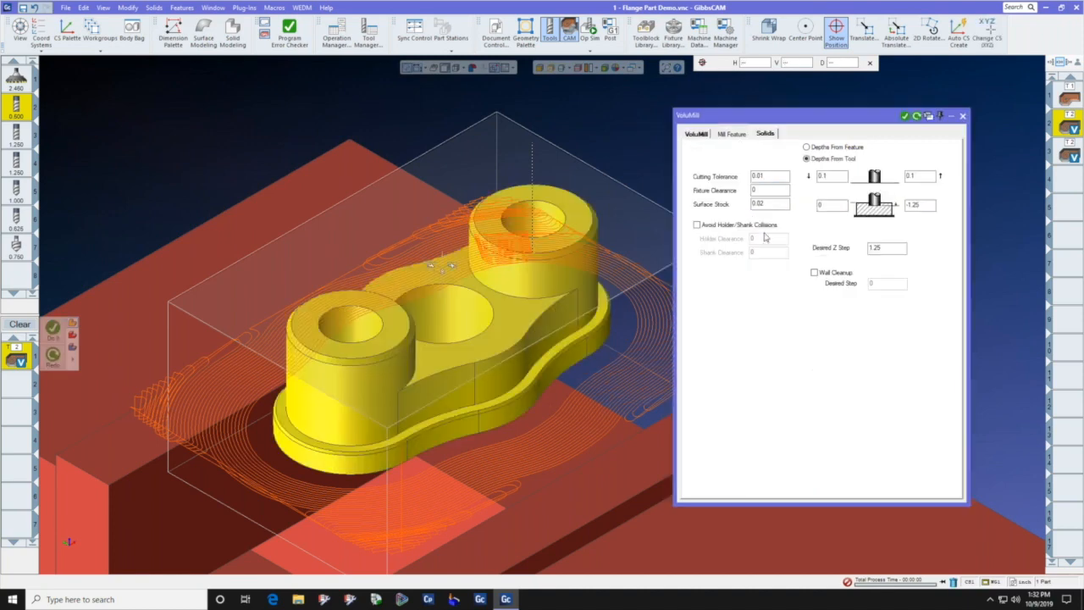
pyautogui.doubleClick(771, 205)
pyautogui.click(700, 135)
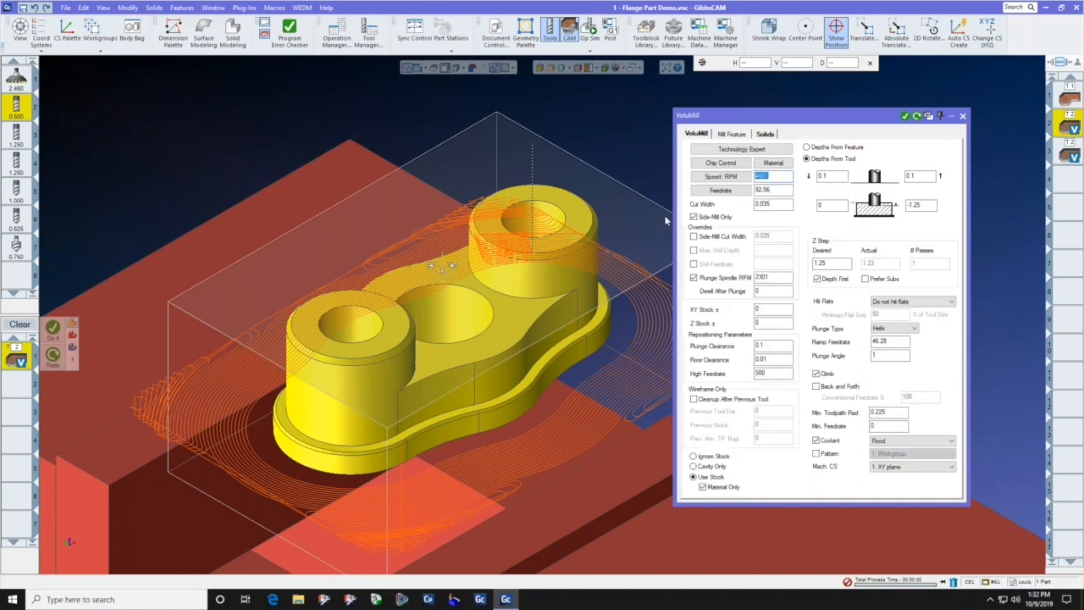
pyautogui.click(773, 310)
pyautogui.click(767, 324)
pyautogui.click(764, 134)
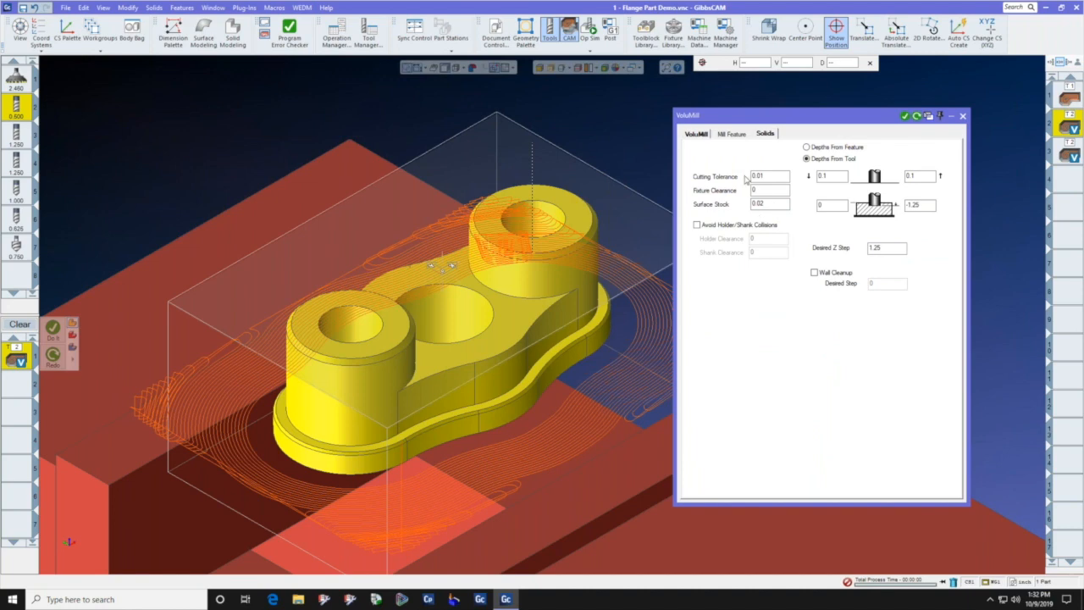
pyautogui.click(697, 134)
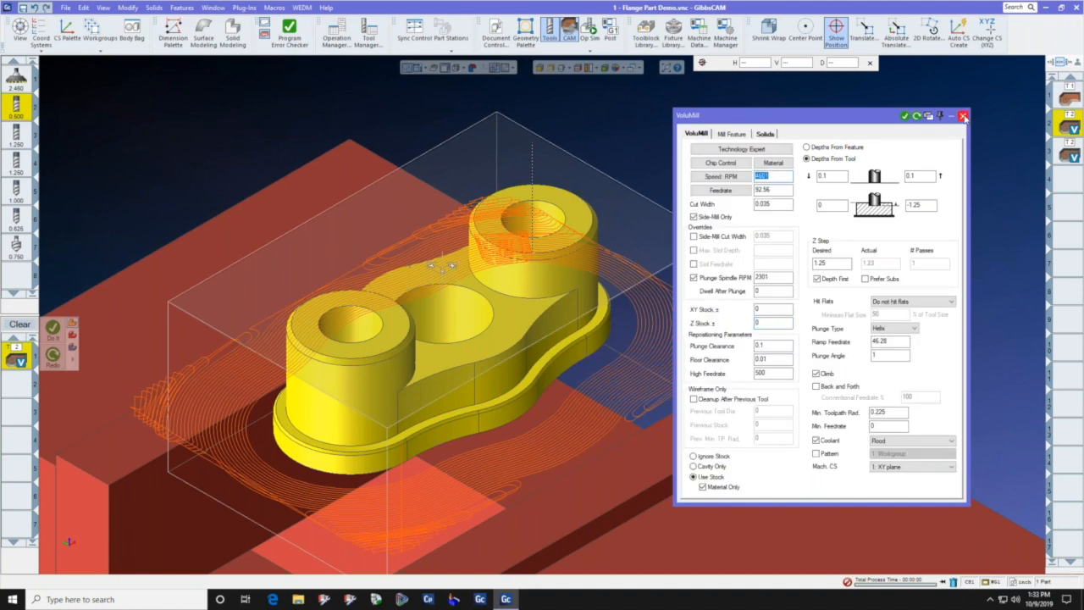
pyautogui.click(963, 116)
# - Open the -1 deep VoluMill operation, set the final depth to -0.5, and generate another operation while showing the processing progress
pyautogui.doubleClick(1068, 153)
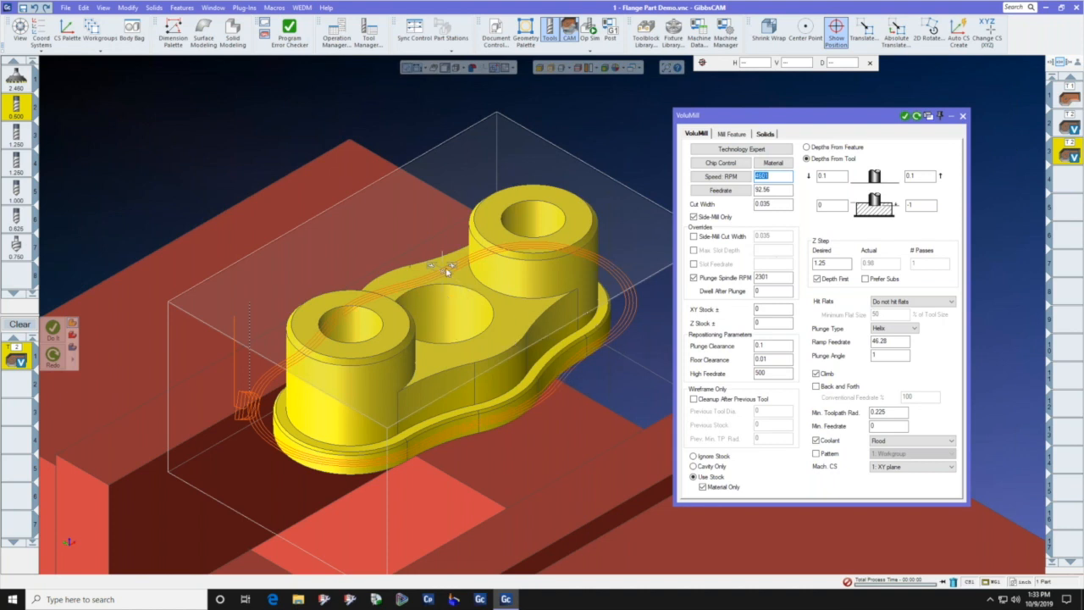
pyautogui.doubleClick(921, 206)
pyautogui.write('-0.5')
pyautogui.click(702, 487)
pyautogui.click(905, 117)
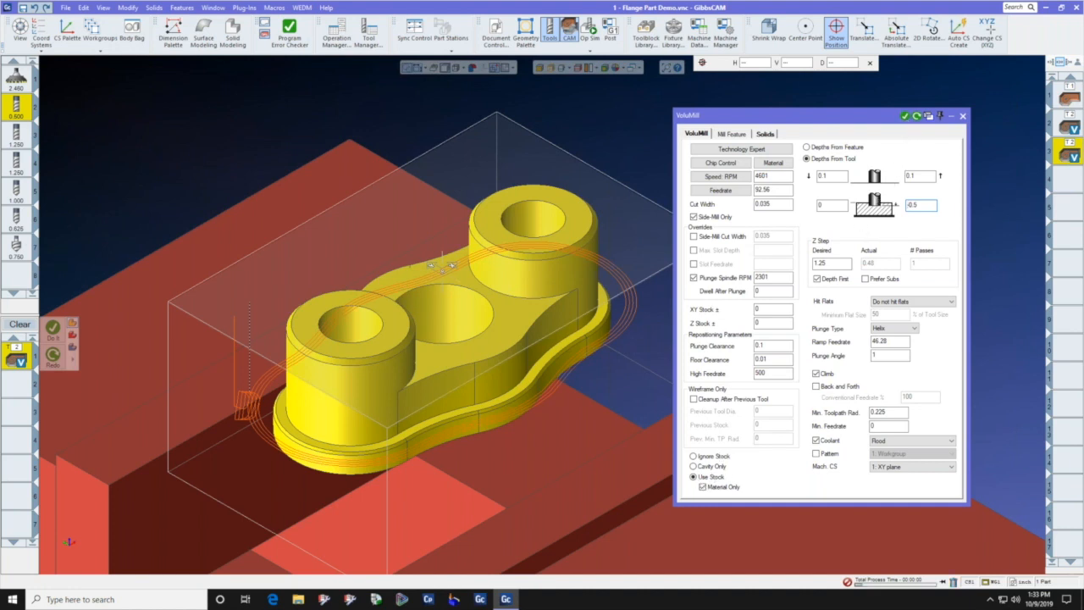
pyautogui.click(943, 583)
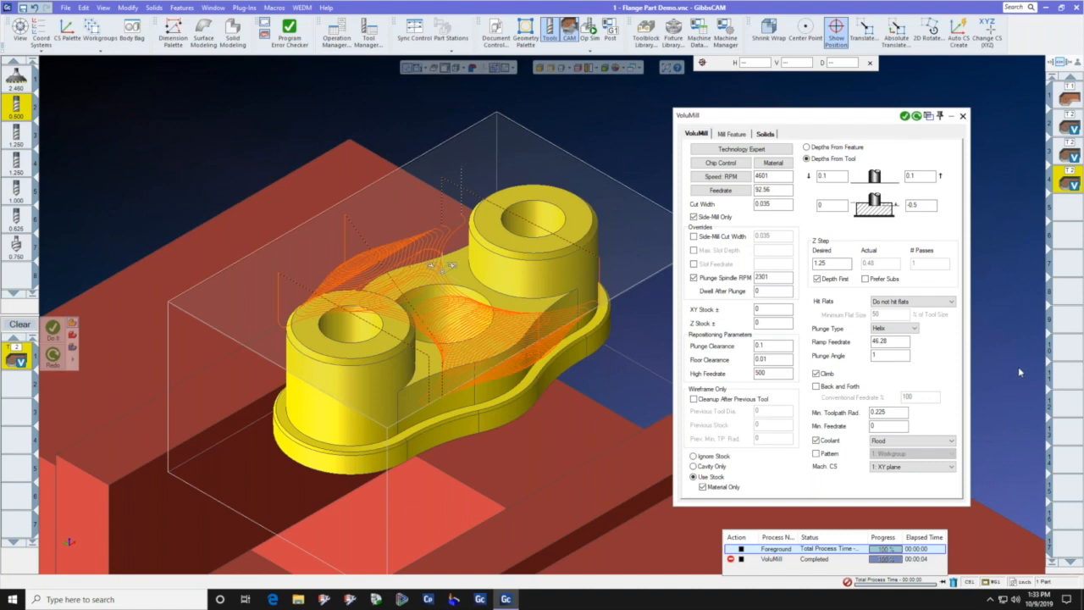
# - Review the toolpaths and settings of the -1.25 deep and -0.5 deep VoluMill operations
pyautogui.click(964, 116)
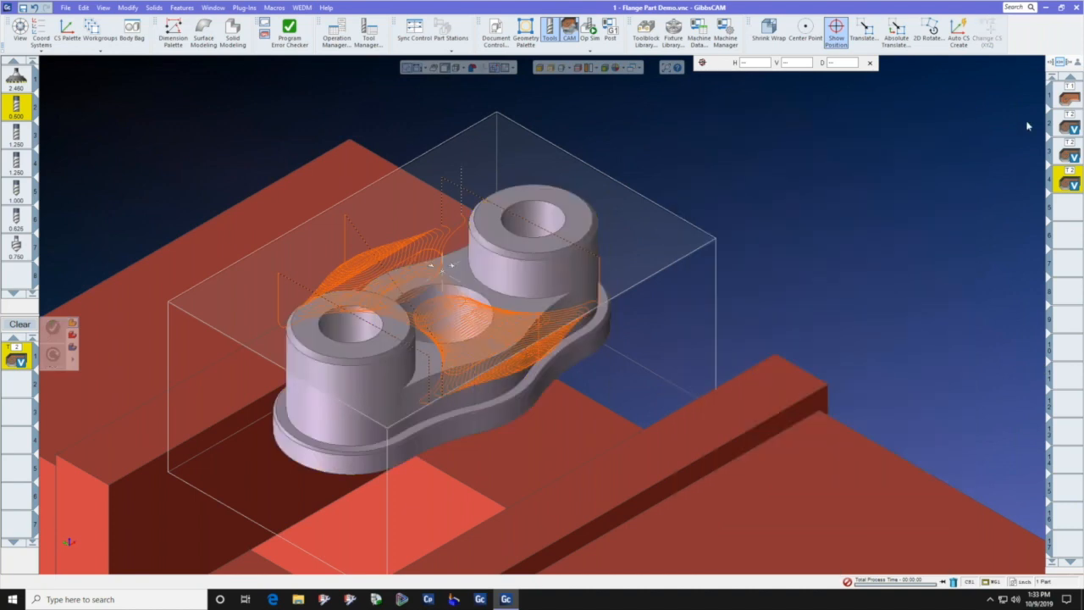
pyautogui.doubleClick(1068, 127)
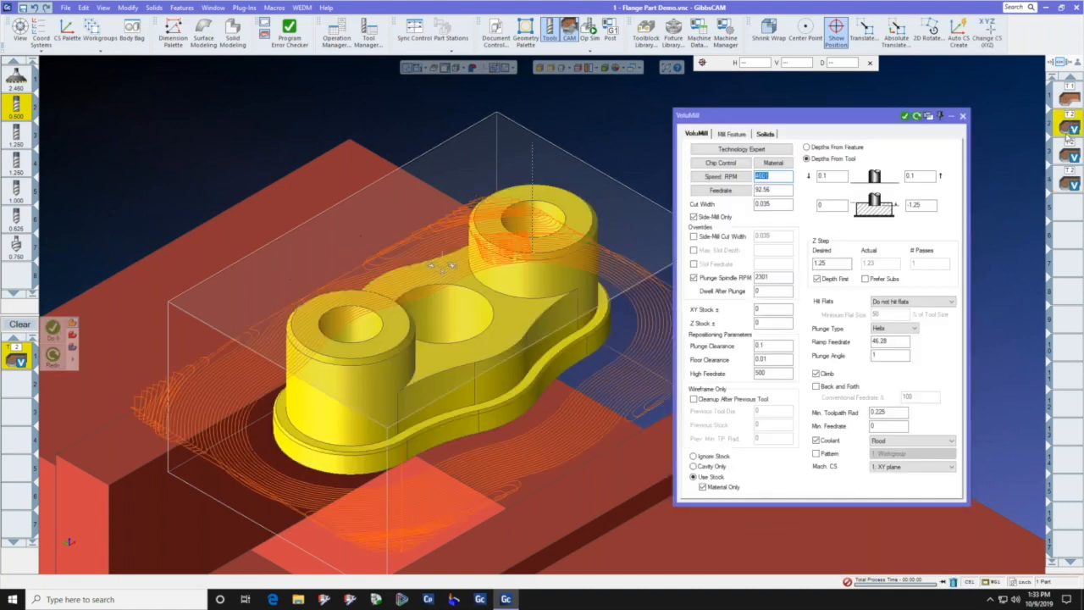
pyautogui.doubleClick(1072, 156)
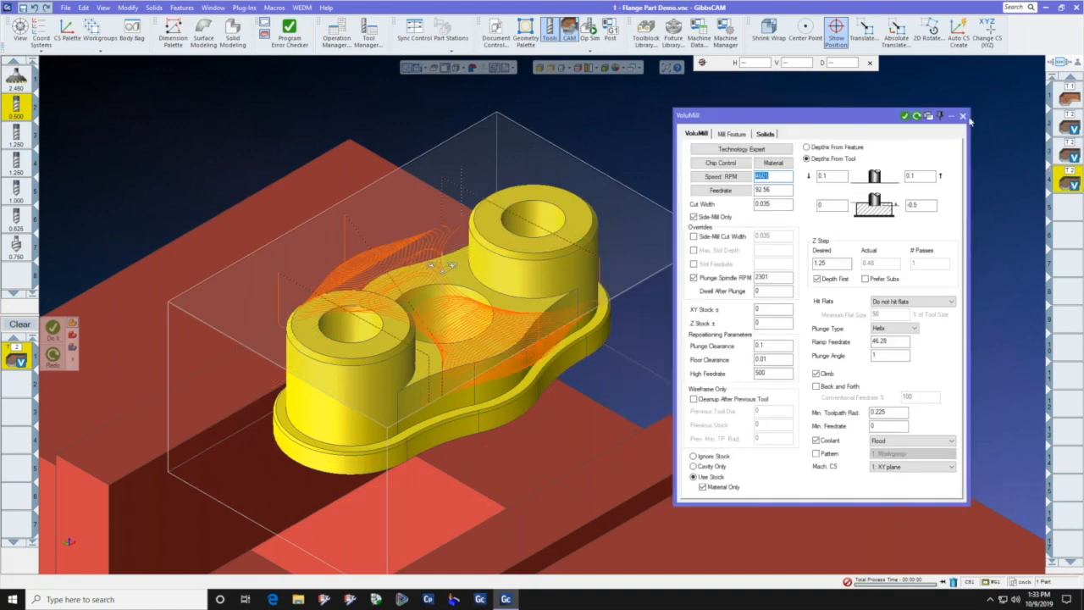
# - Run the Op Sim rendering of the machining operations and check the -0.5 deep VoluMill settings during playback
pyautogui.click(962, 116)
pyautogui.click(587, 32)
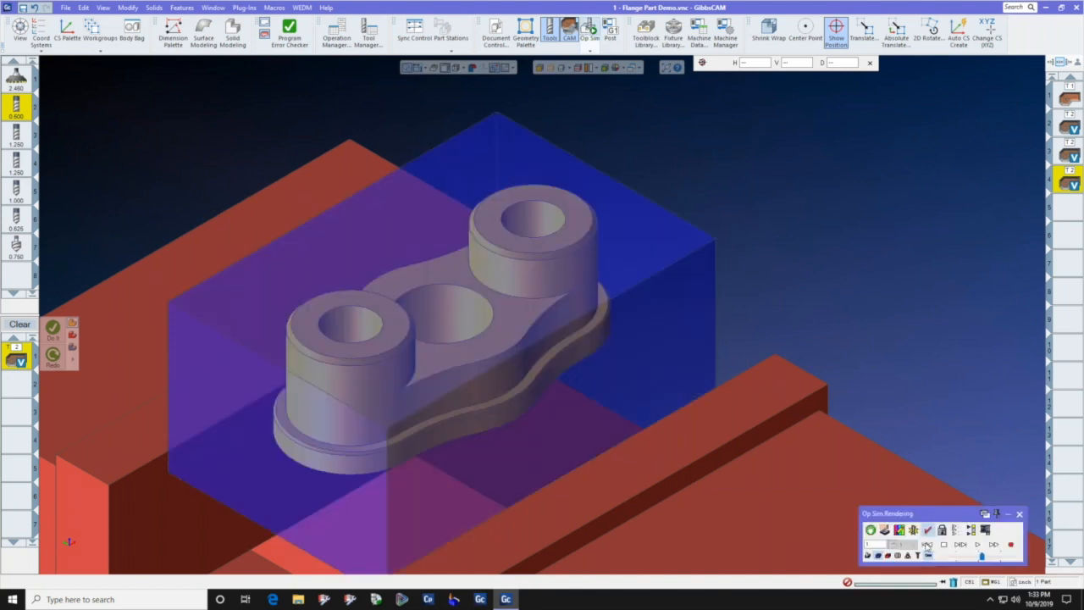
pyautogui.click(975, 546)
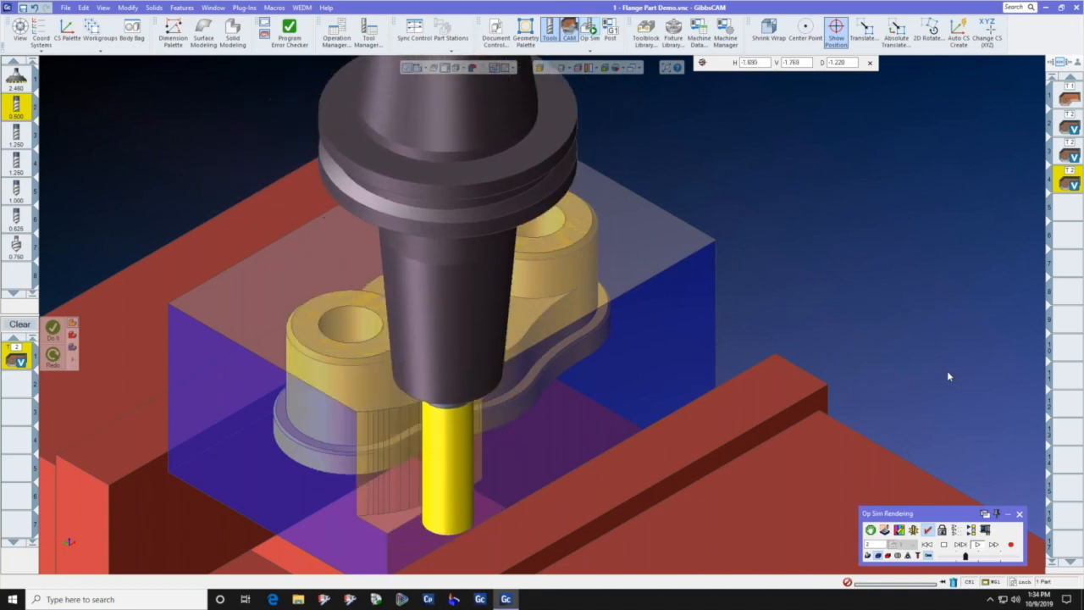
pyautogui.doubleClick(1067, 180)
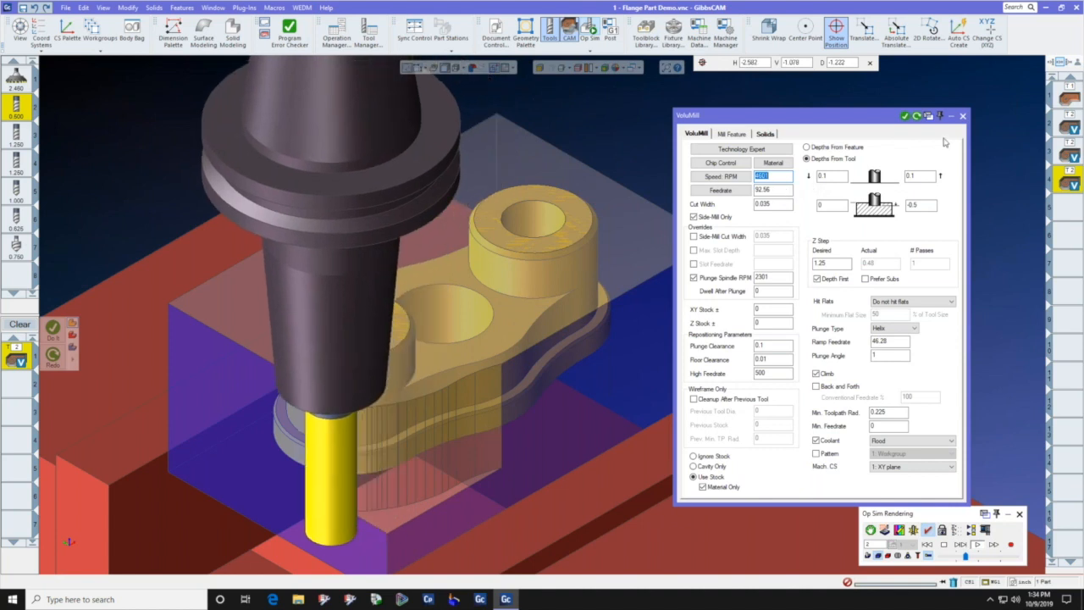
pyautogui.click(963, 117)
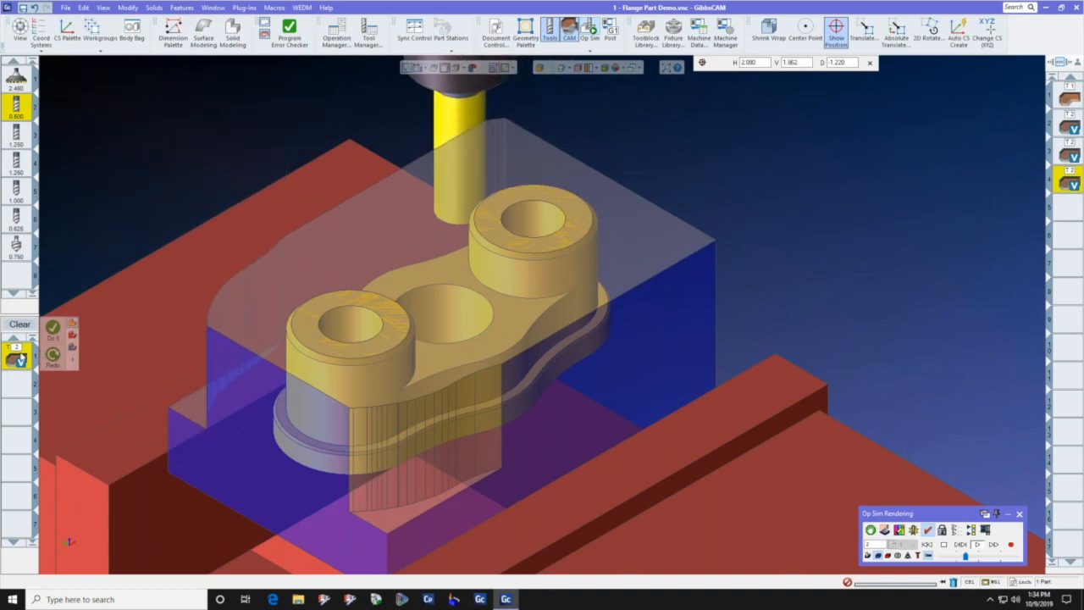
# - Save the VoluMill process list as "17-4 Volumill Roughing" in the Pace Inc processes folder
pyautogui.rightClick(20, 356)
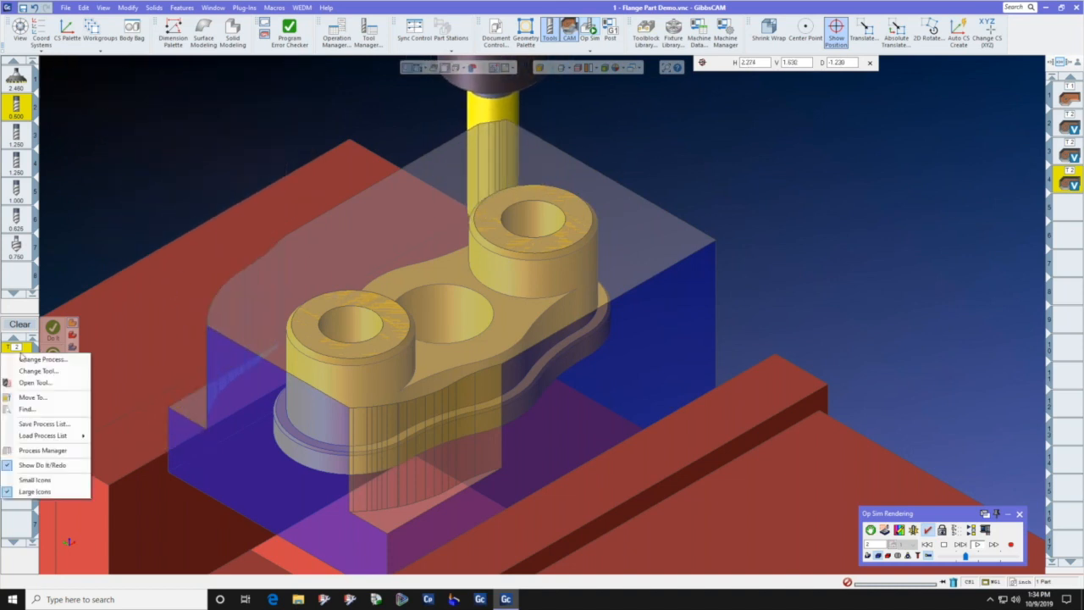
pyautogui.click(41, 423)
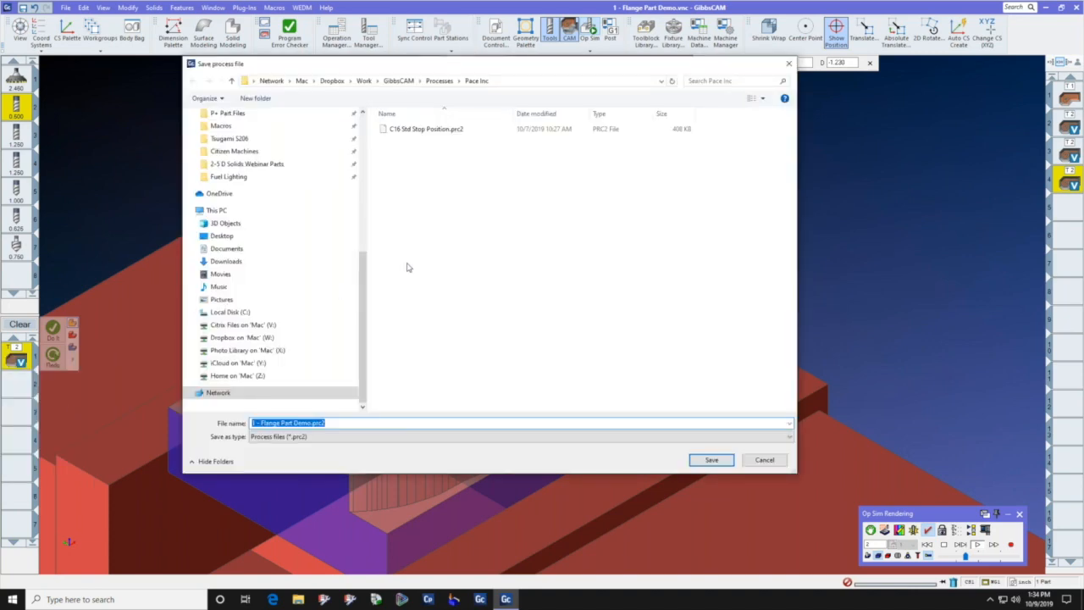
pyautogui.write('17-4 Volumill Roughing')
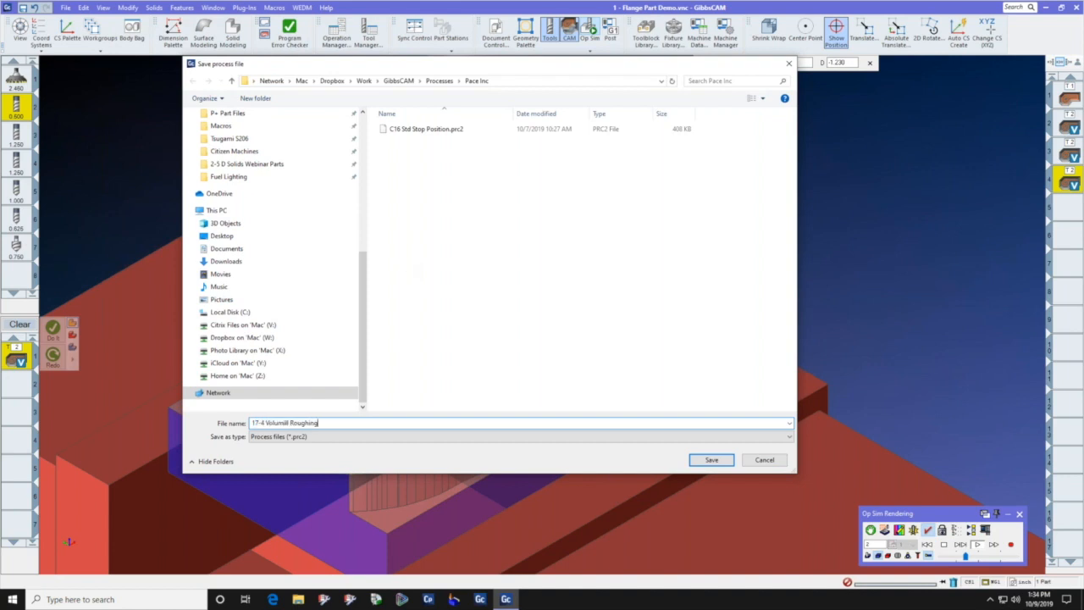
pyautogui.click(711, 460)
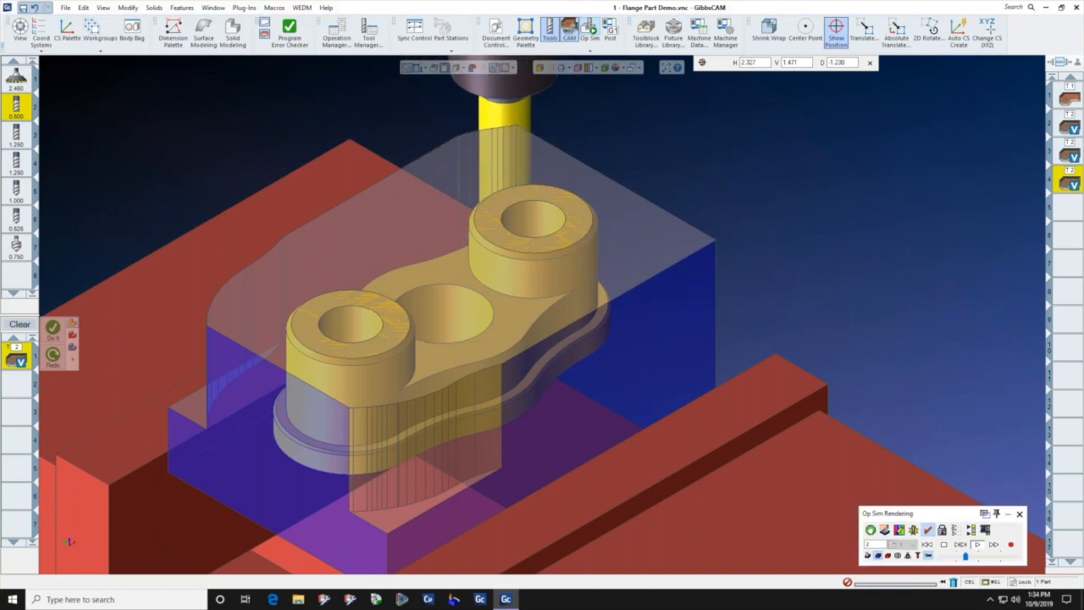
# - Clear the process list and look at the folder setting for loading saved process lists, without changing it
pyautogui.click(22, 326)
pyautogui.rightClick(15, 359)
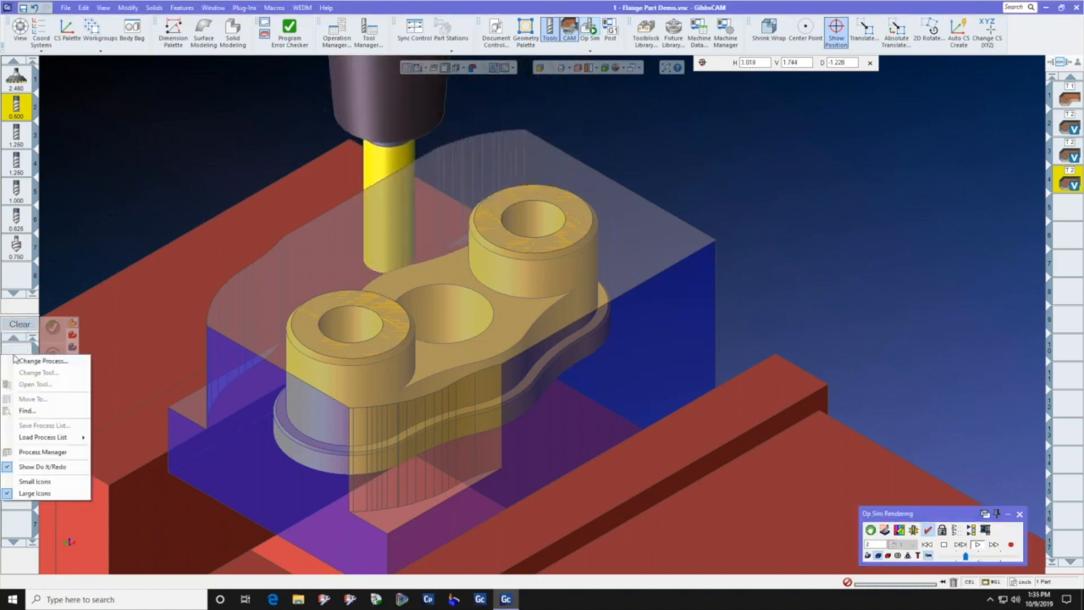
pyautogui.moveTo(61, 437)
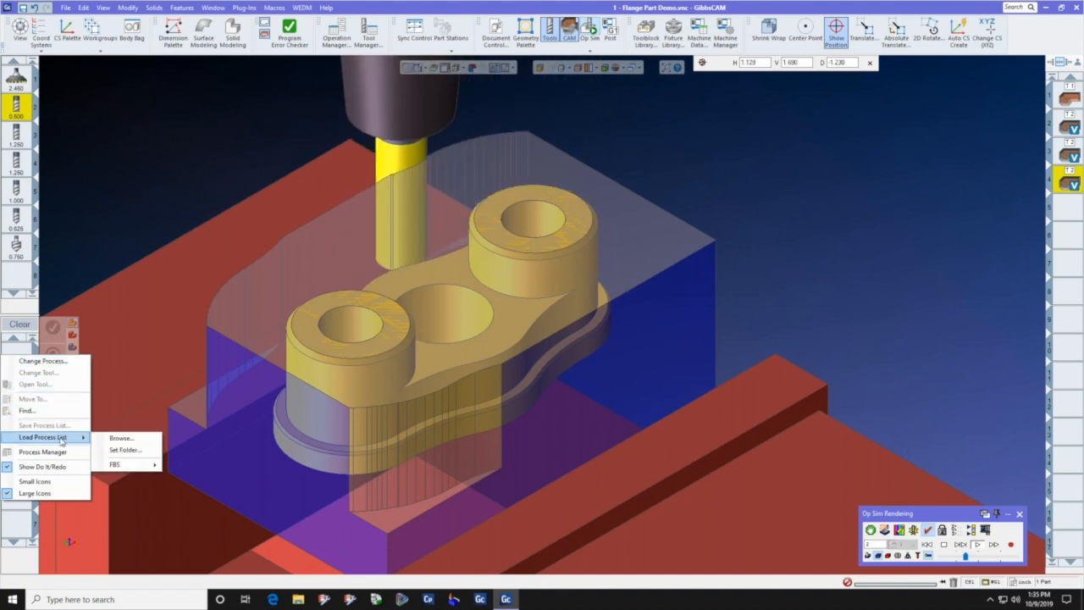
pyautogui.click(127, 450)
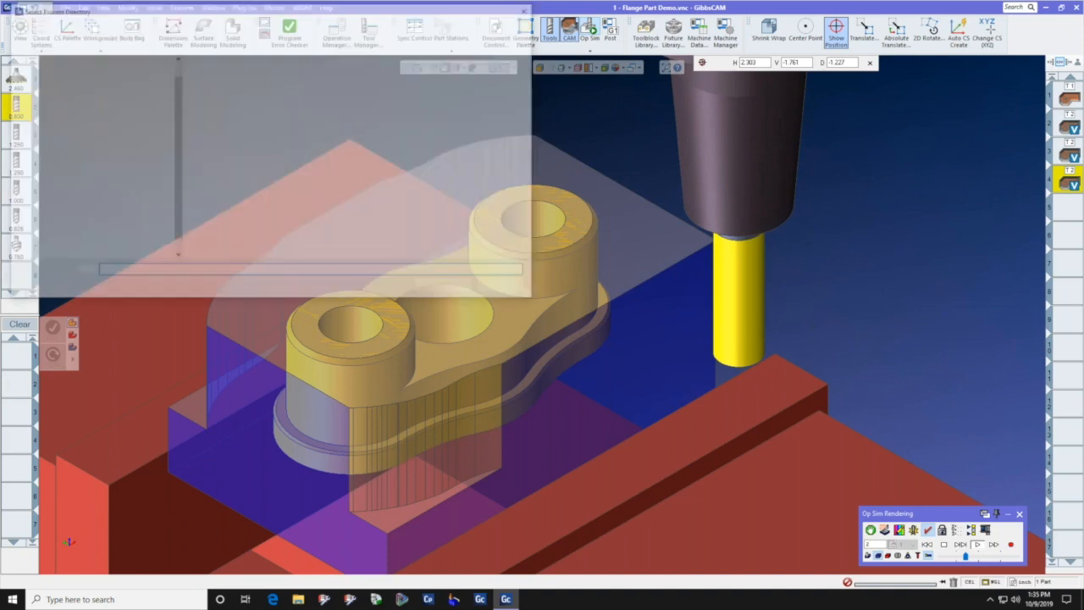
pyautogui.click(530, 9)
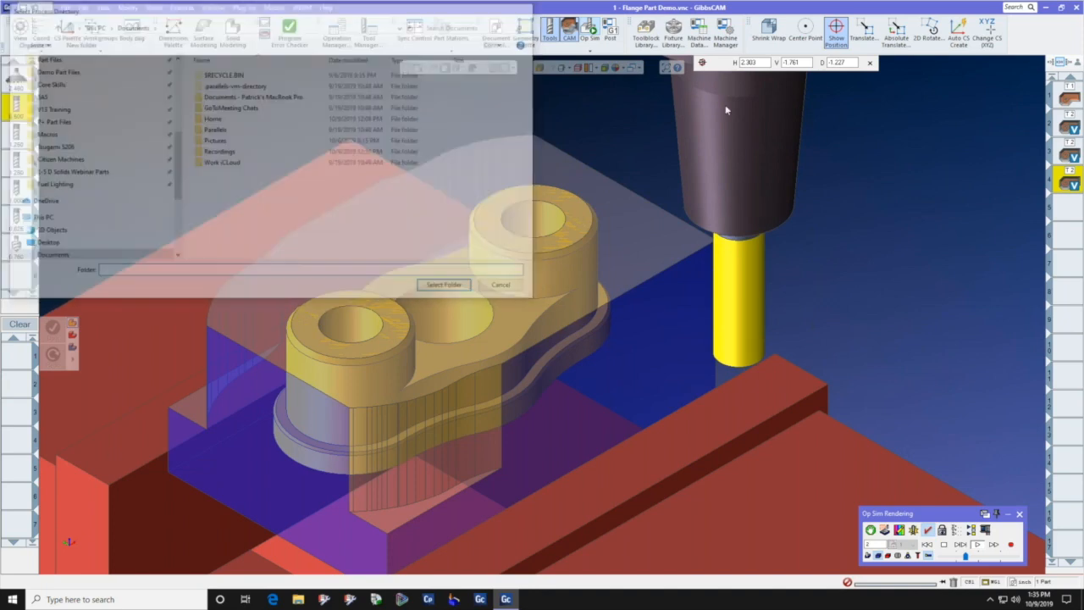
# - Check the face milling process, select the flange, and simulate the facing and VoluMill operations
pyautogui.doubleClick(1066, 99)
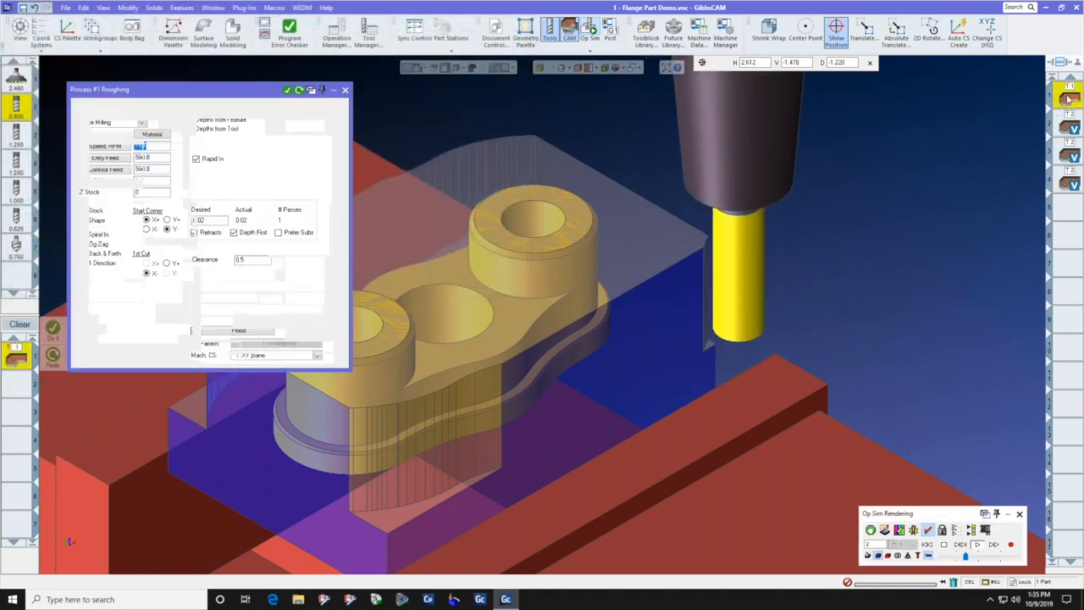
pyautogui.click(346, 89)
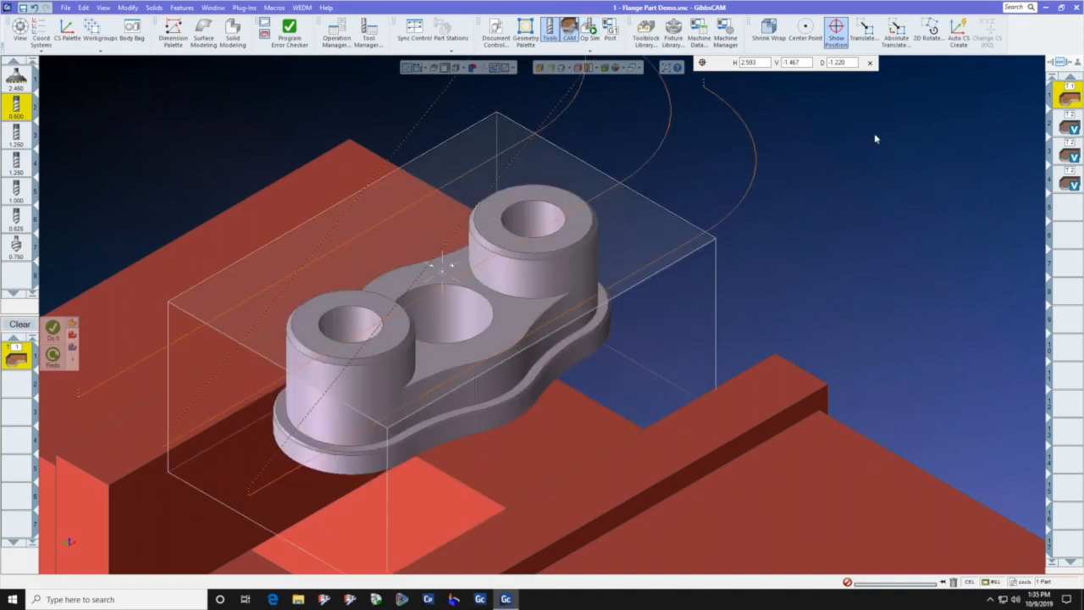
pyautogui.click(559, 280)
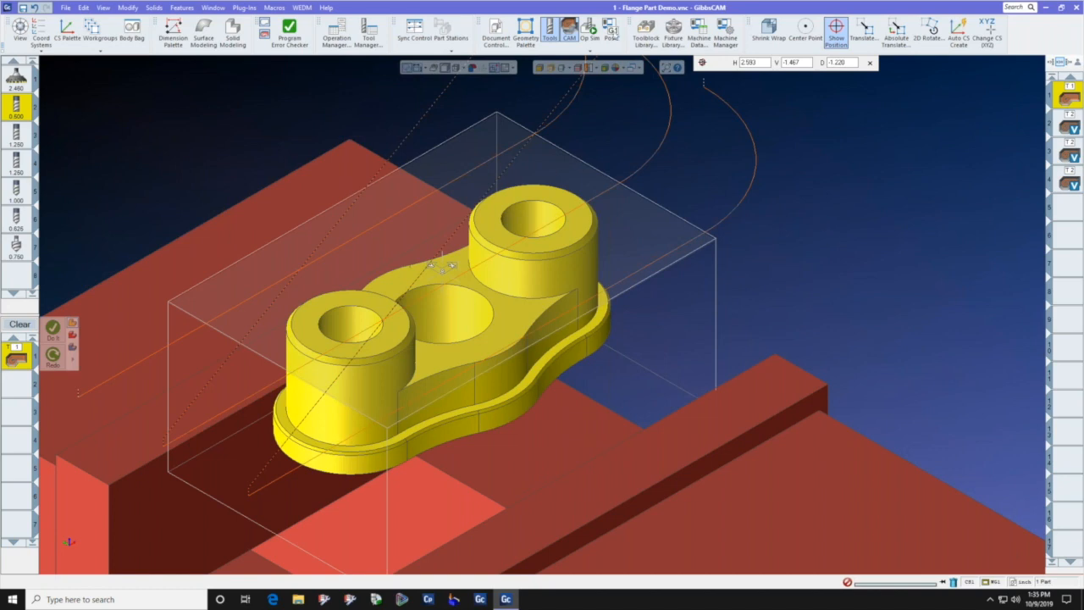
pyautogui.click(590, 30)
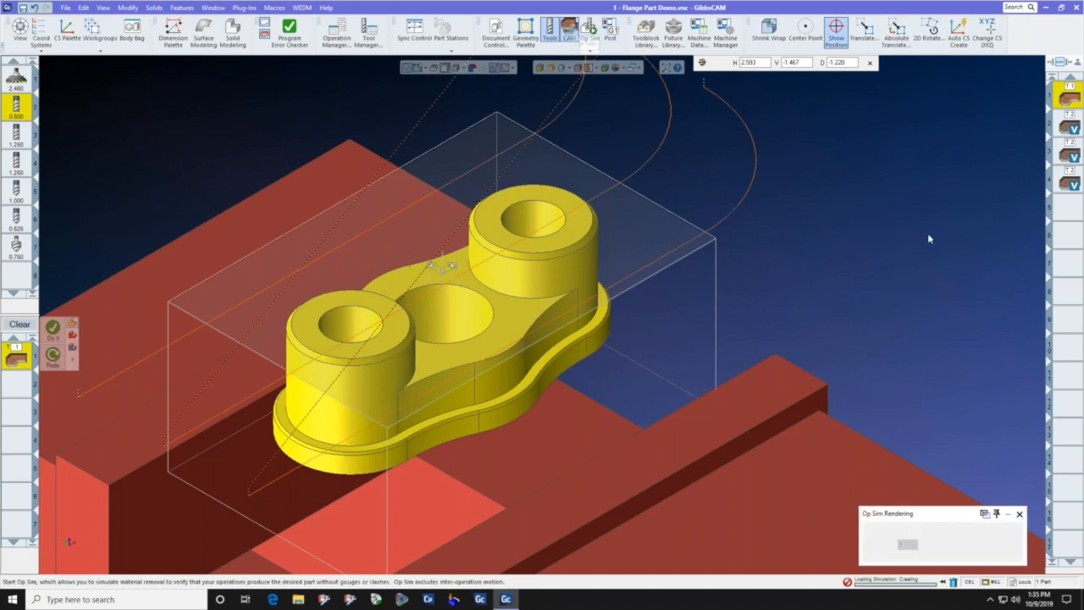
pyautogui.click(977, 544)
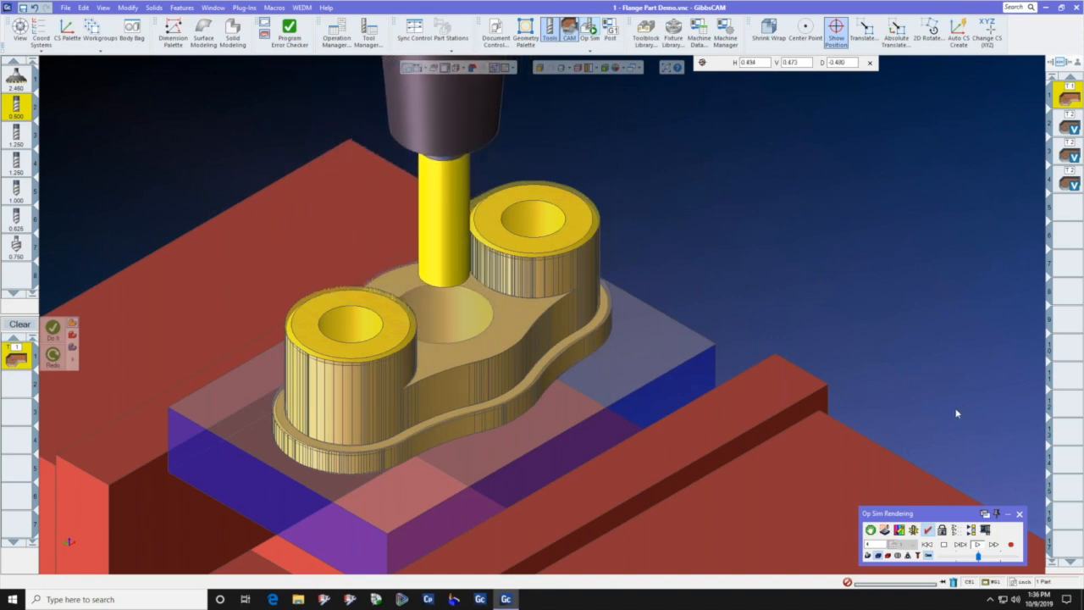
pyautogui.click(1019, 514)
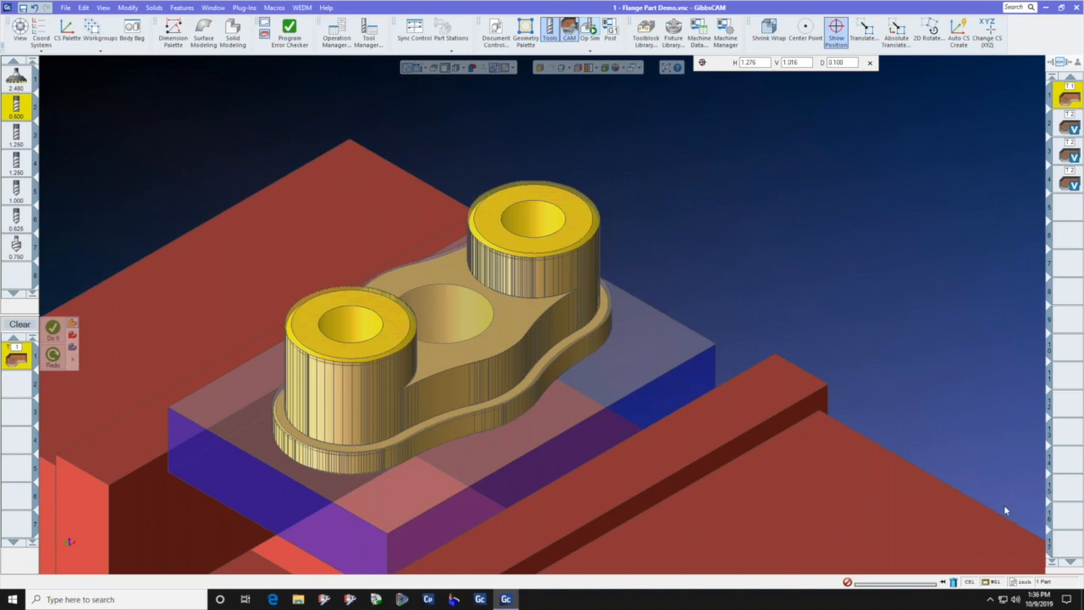
# - Clear the process list and create a Holes process with the 1 inch insert drill, moving its settings clear of the part
pyautogui.click(20, 324)
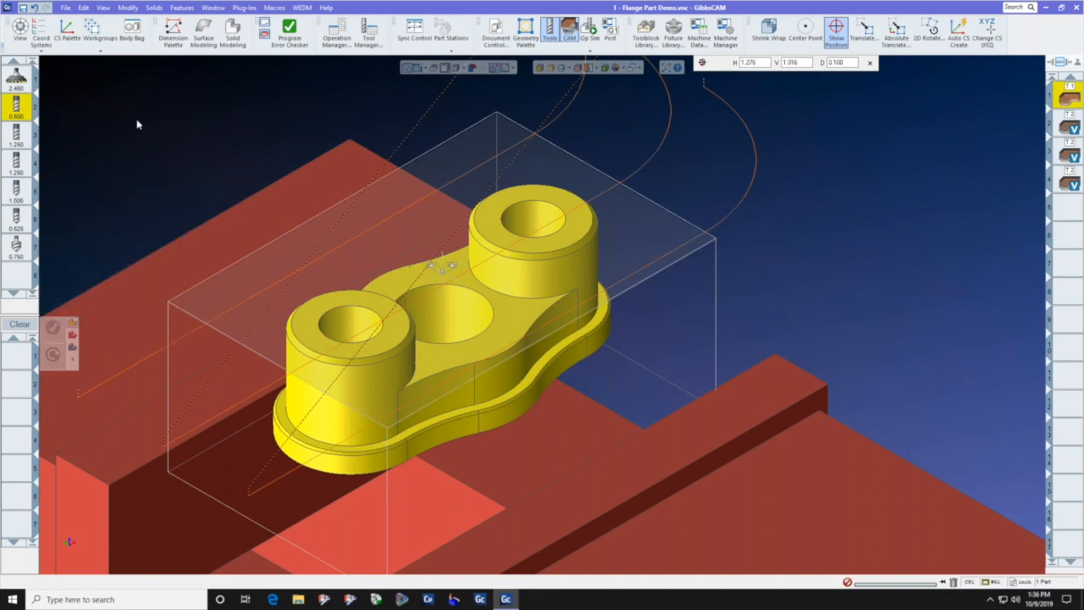
pyautogui.moveTo(17, 192)
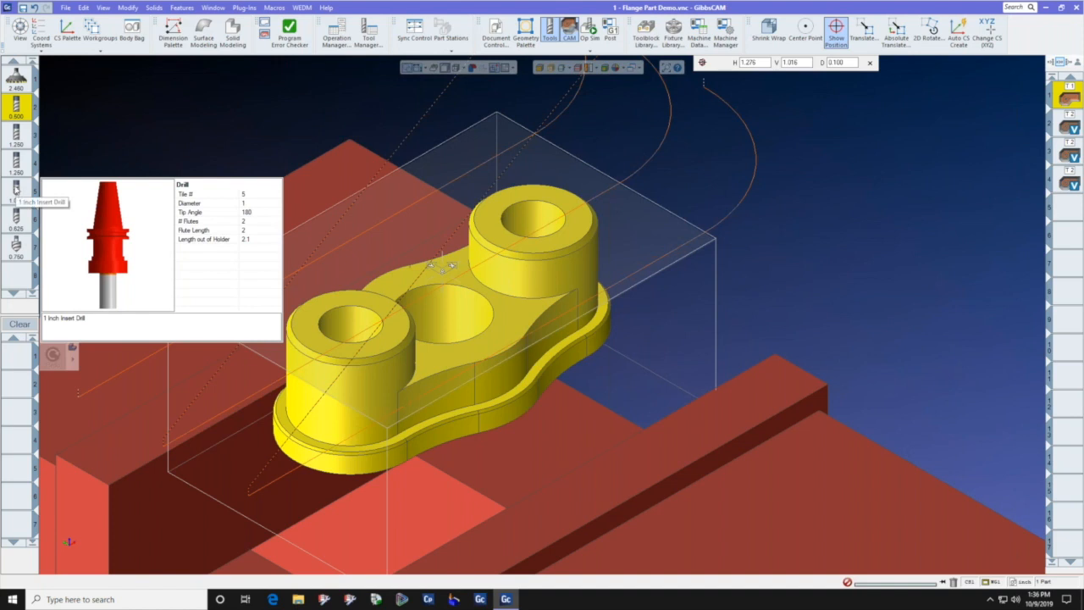
pyautogui.moveTo(16, 188); pyautogui.dragTo(16, 355)
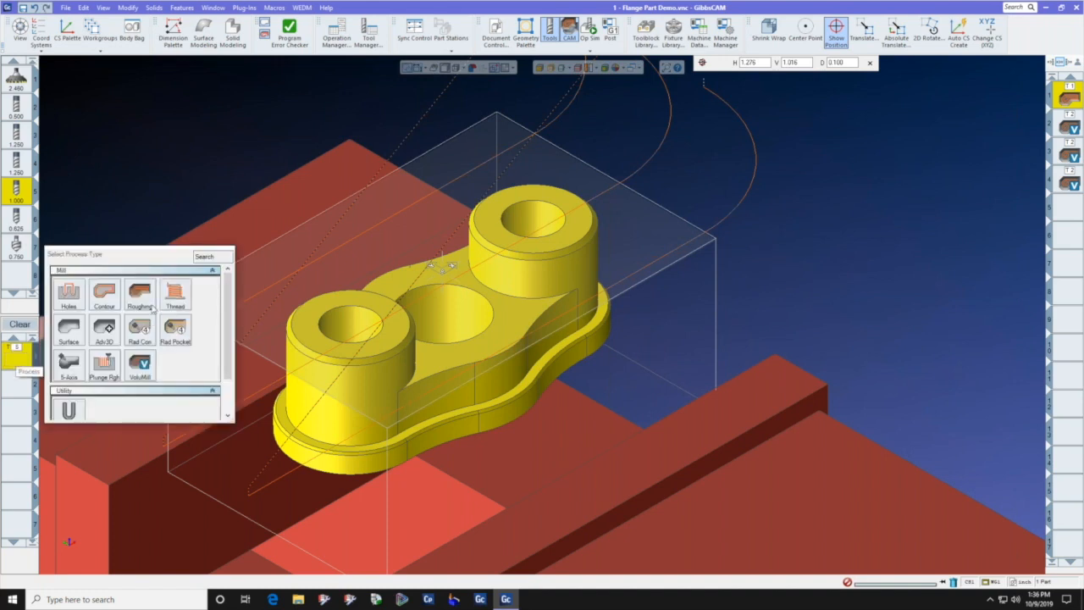
pyautogui.click(68, 291)
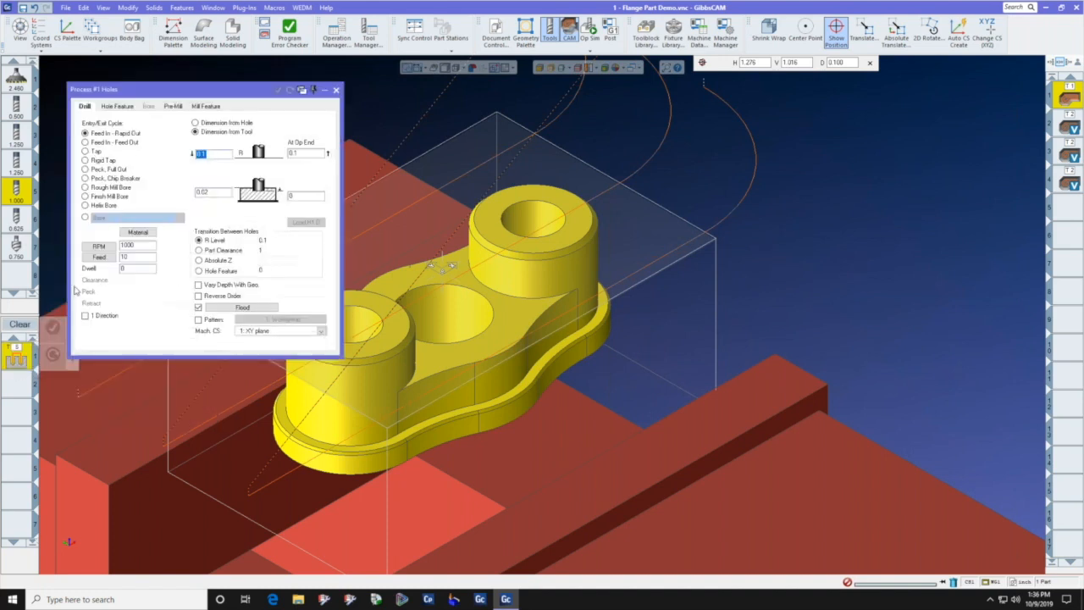
pyautogui.moveTo(192, 91); pyautogui.dragTo(855, 128)
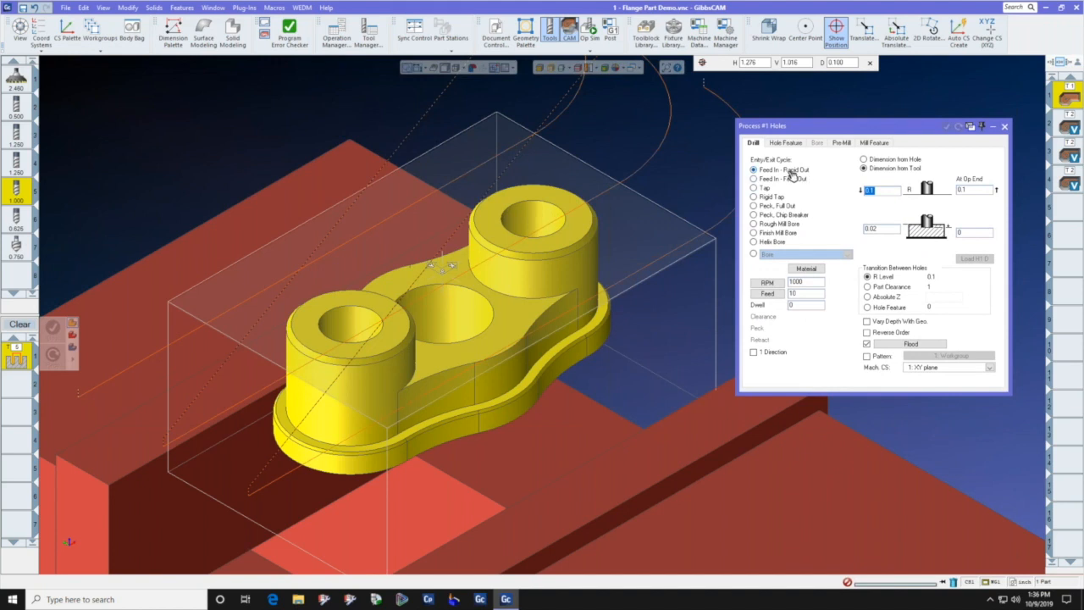
# - Set the drilling process's surface depth to 0 and its final depth to -1.3, checking the clearance below the flange
pyautogui.press('Tab')
pyautogui.write('0')
pyautogui.press('Tab')
pyautogui.press('Return')
pyautogui.moveTo(677, 423); pyautogui.dragTo(693, 293, button='middle')
pyautogui.write('1')
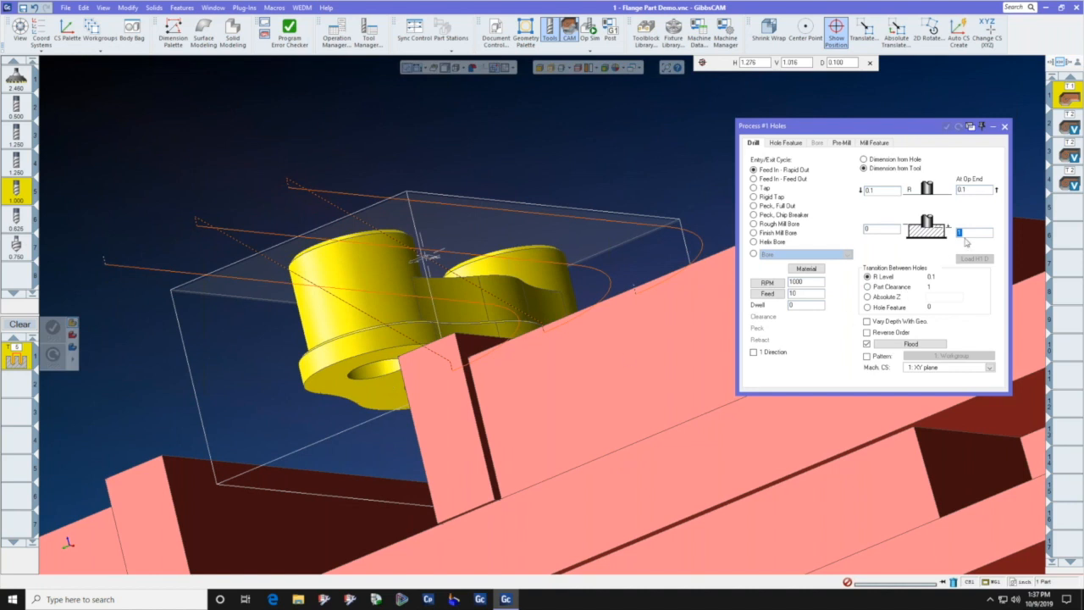
pyautogui.write('1.25')
pyautogui.moveTo(347, 438); pyautogui.dragTo(542, 326, button='middle')
pyautogui.write('-1.25')
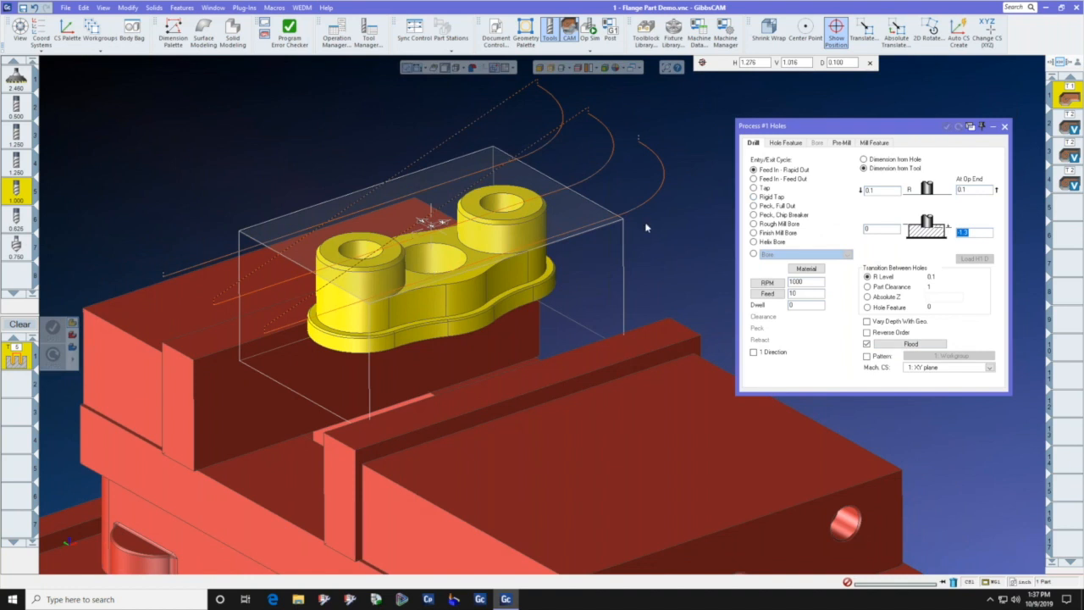
# - Deselect the flange, try selecting the wall face of its centre hole, and clear that selection
pyautogui.click(440, 258)
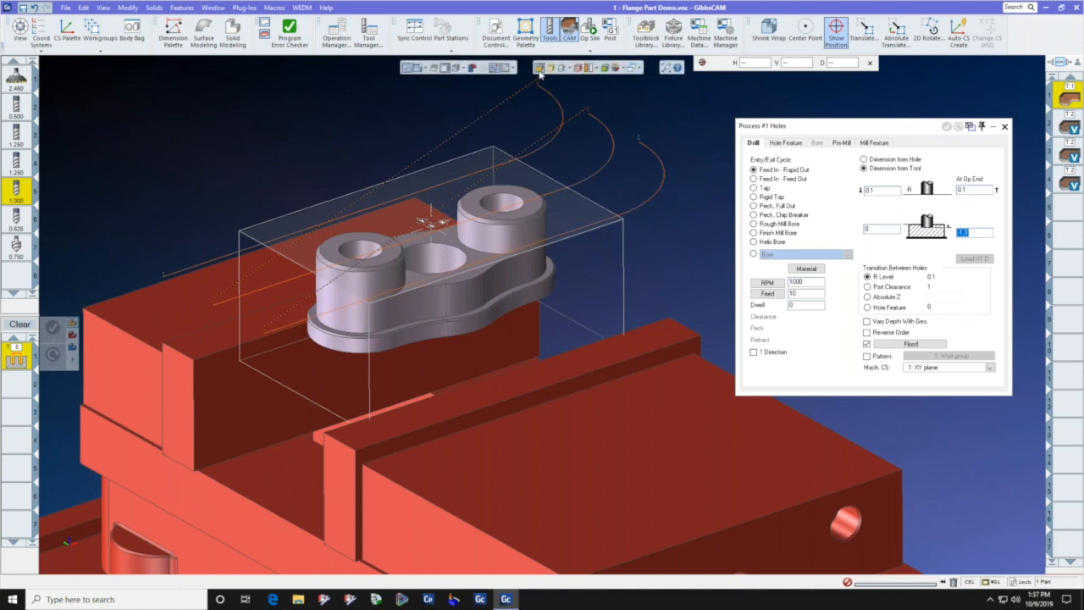
pyautogui.click(443, 258)
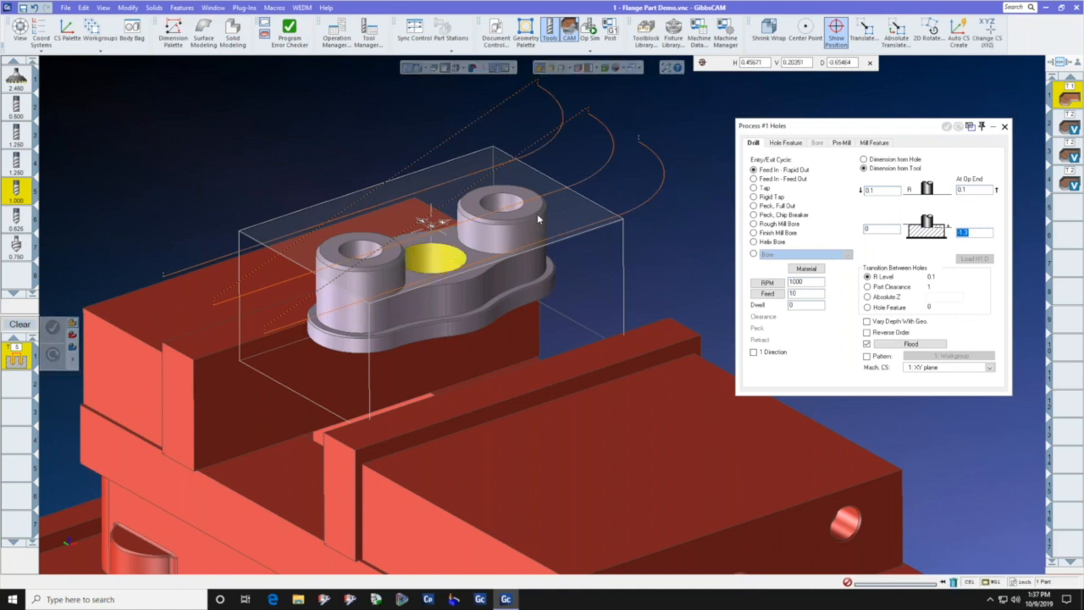
pyautogui.click(566, 134)
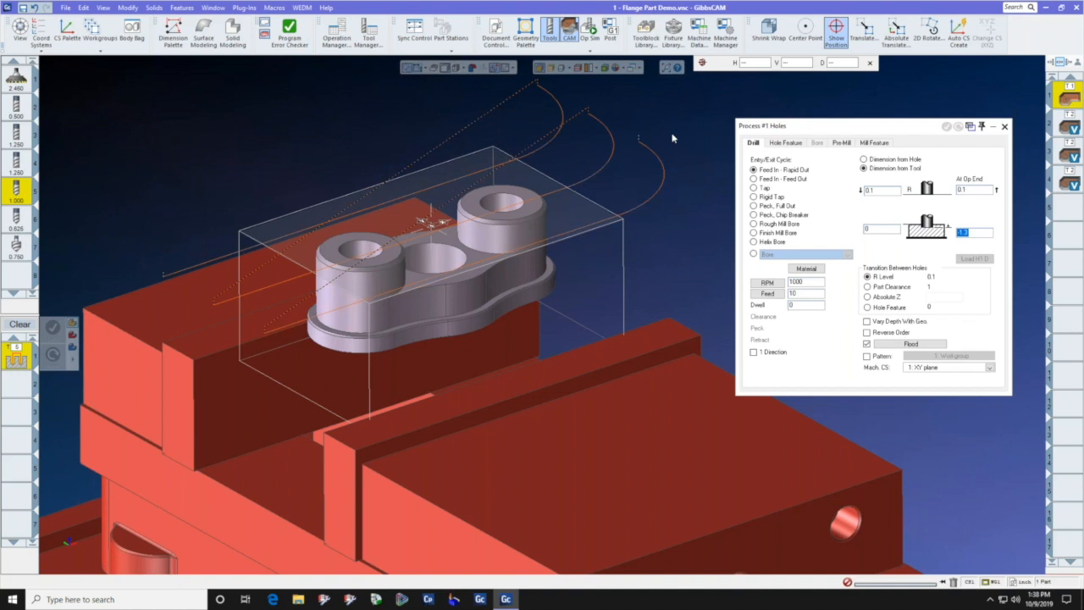
# - Raise the profiler's slice plane to the flange's bosses, examine the profiles from above, and turn the profiler off in an isometric view
pyautogui.click(560, 70)
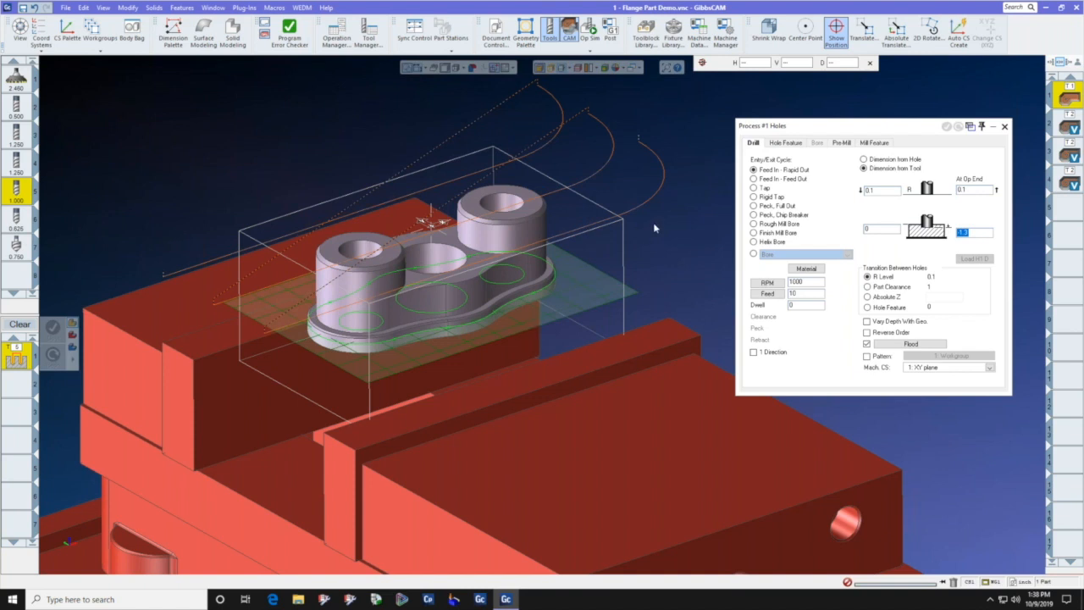
pyautogui.moveTo(570, 301); pyautogui.dragTo(565, 249)
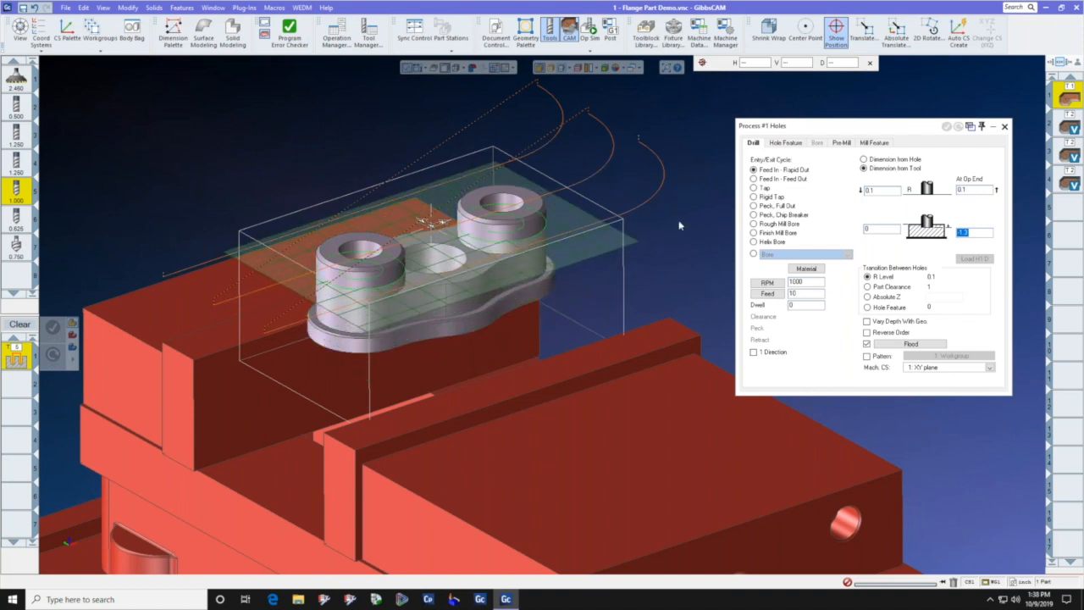
pyautogui.click(566, 67)
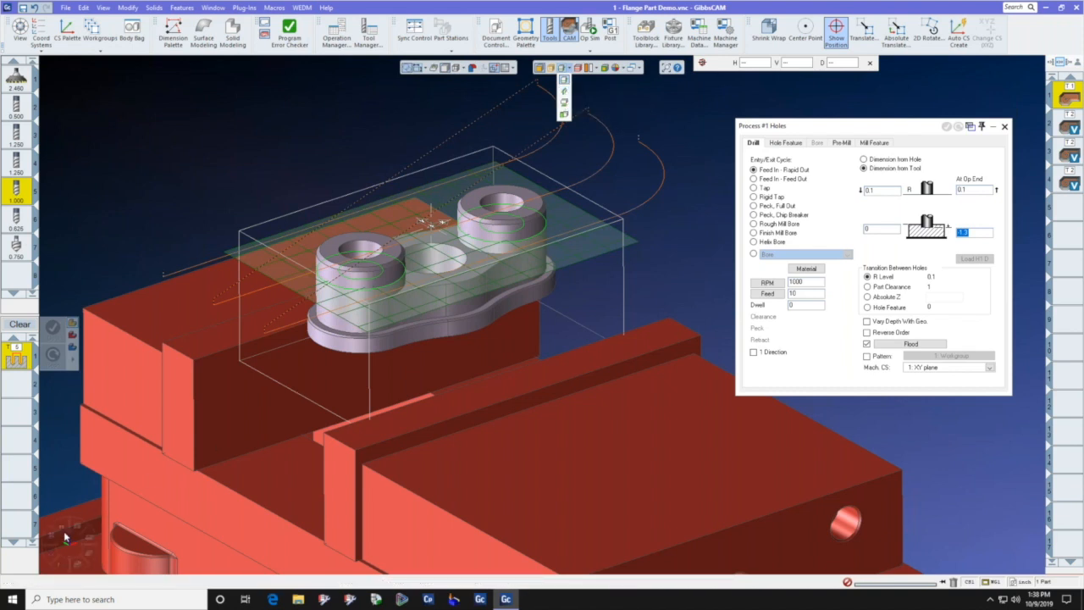
pyautogui.click(61, 527)
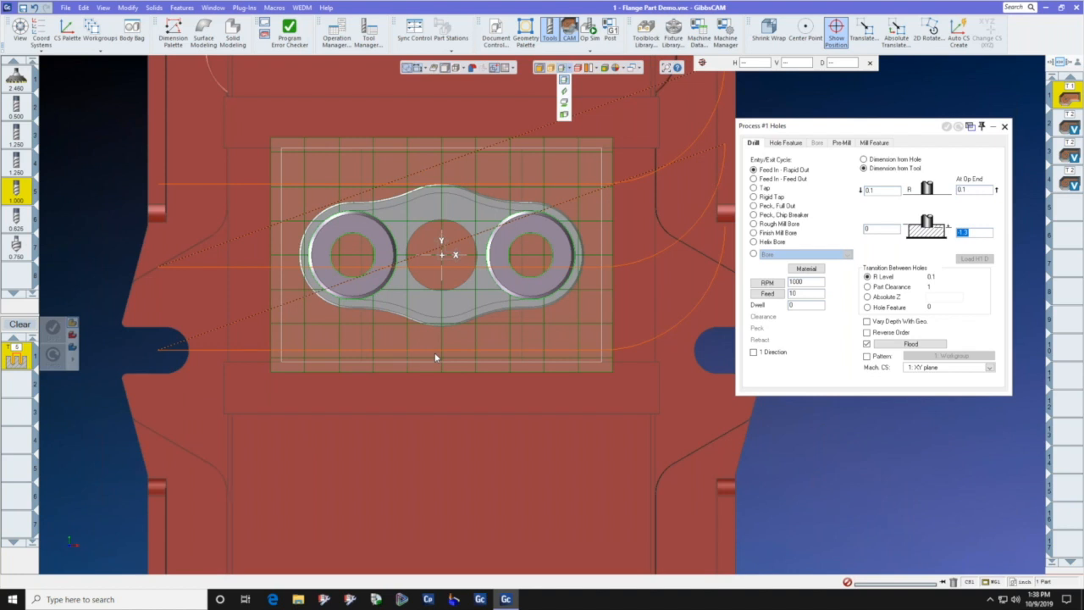
pyautogui.click(564, 103)
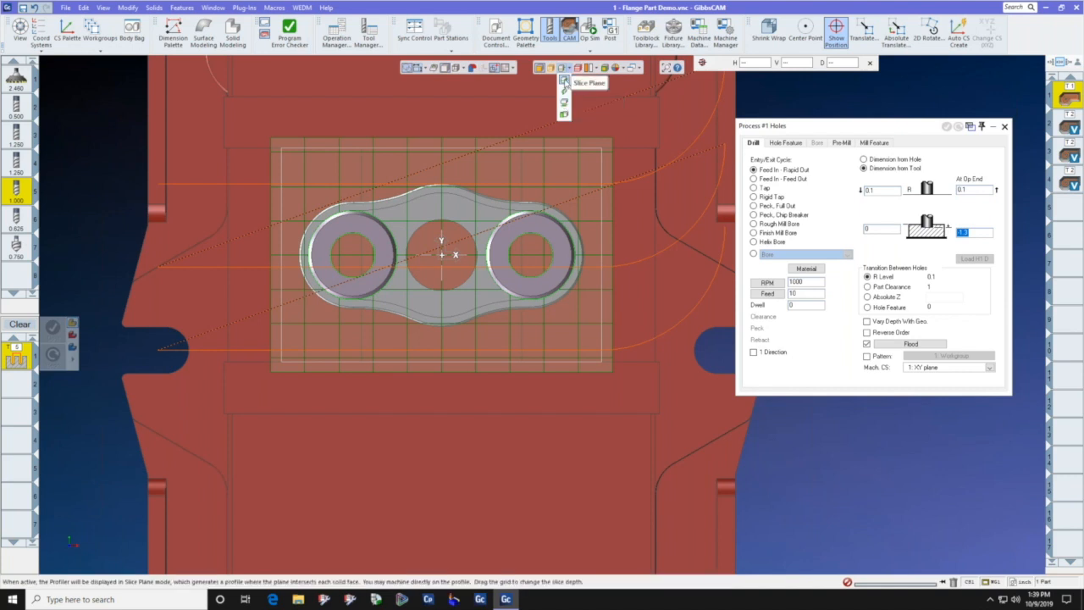
pyautogui.click(564, 80)
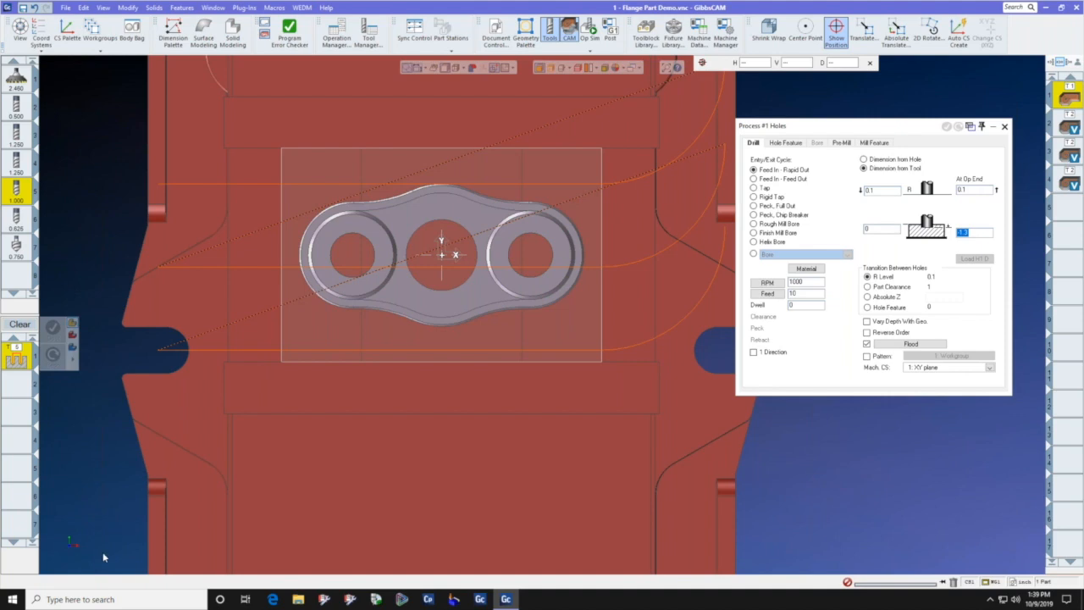
pyautogui.click(89, 561)
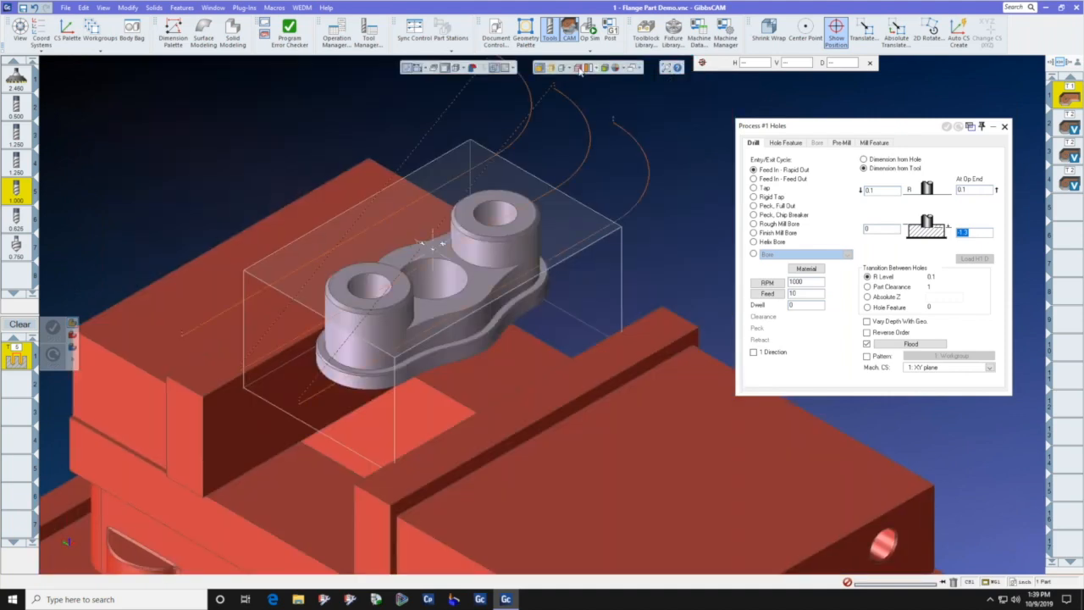
# - Turn the profiler on, lower its slice plane through the flange's web, and create the drilling operation from the centre hole's profile
pyautogui.click(561, 70)
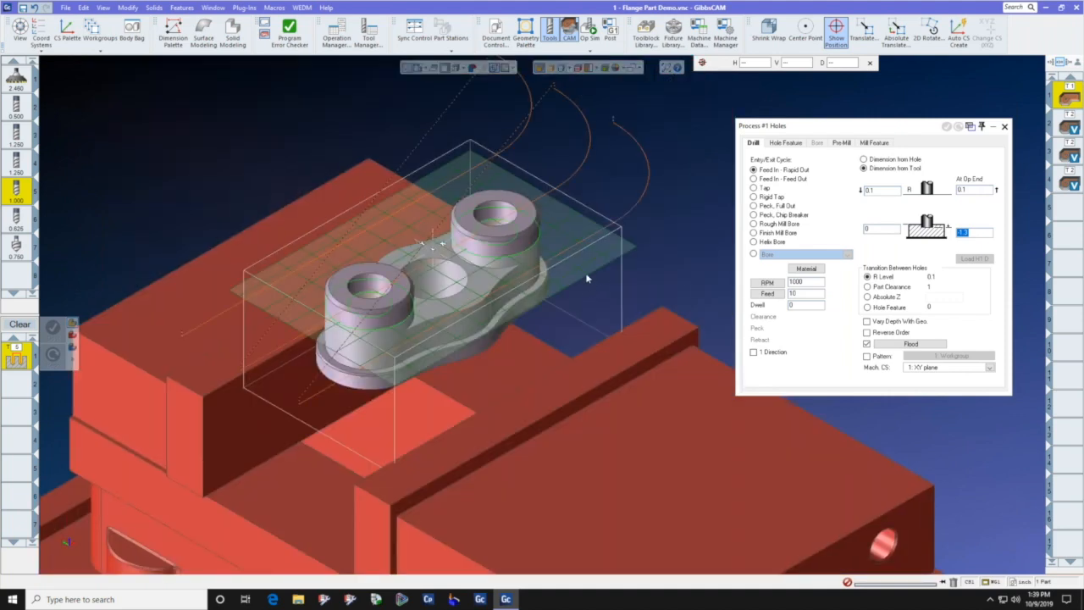
pyautogui.moveTo(585, 274)
pyautogui.mouseDown()
pyautogui.moveTo(585, 289)
pyautogui.moveTo(584, 258)
pyautogui.moveTo(584, 295)
pyautogui.mouseUp()
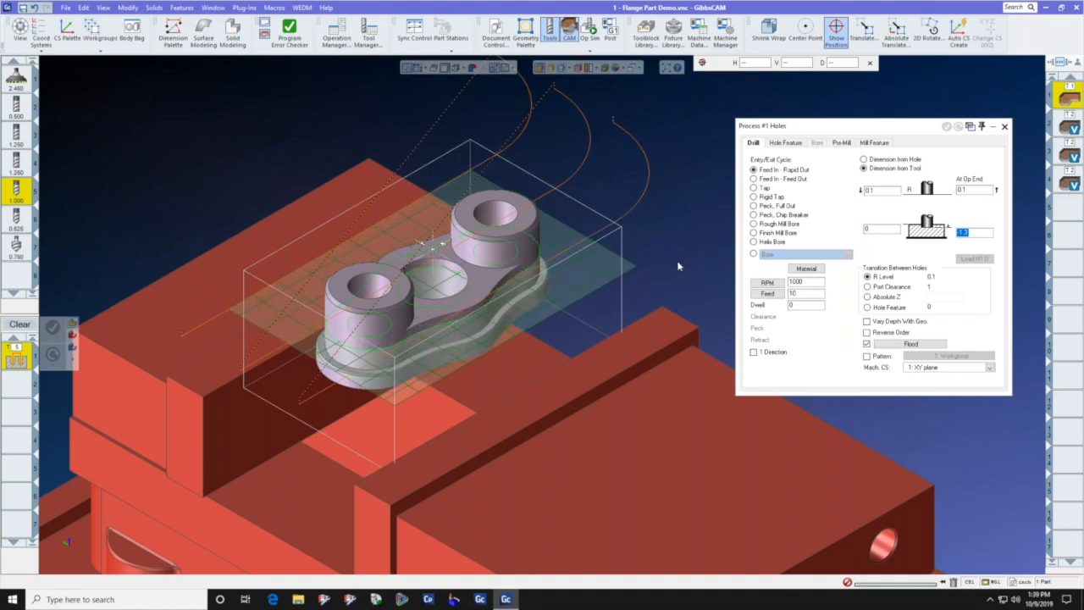
pyautogui.click(462, 304)
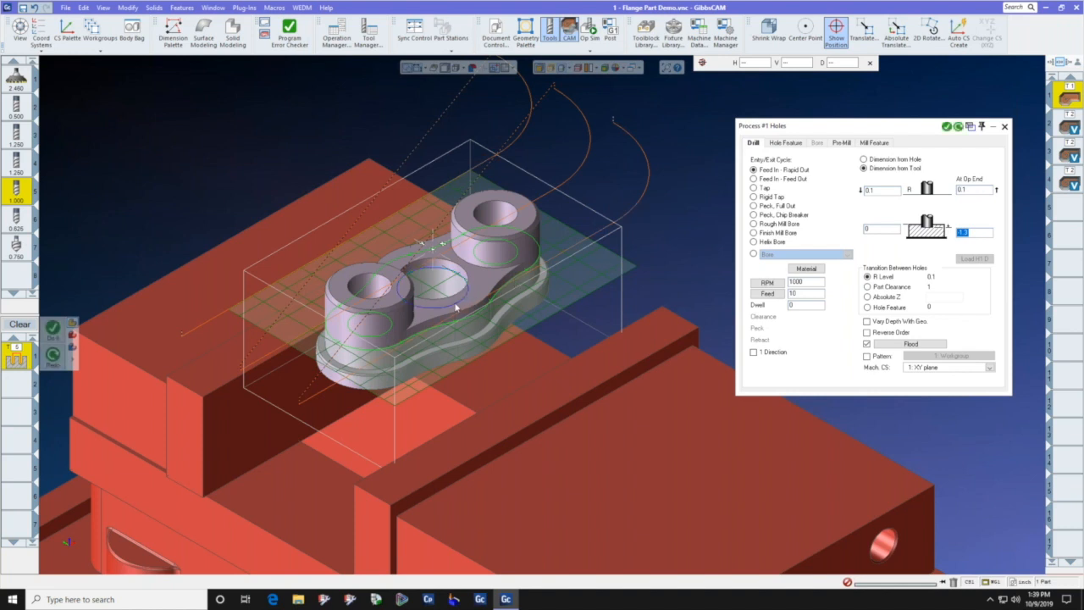
pyautogui.click(53, 328)
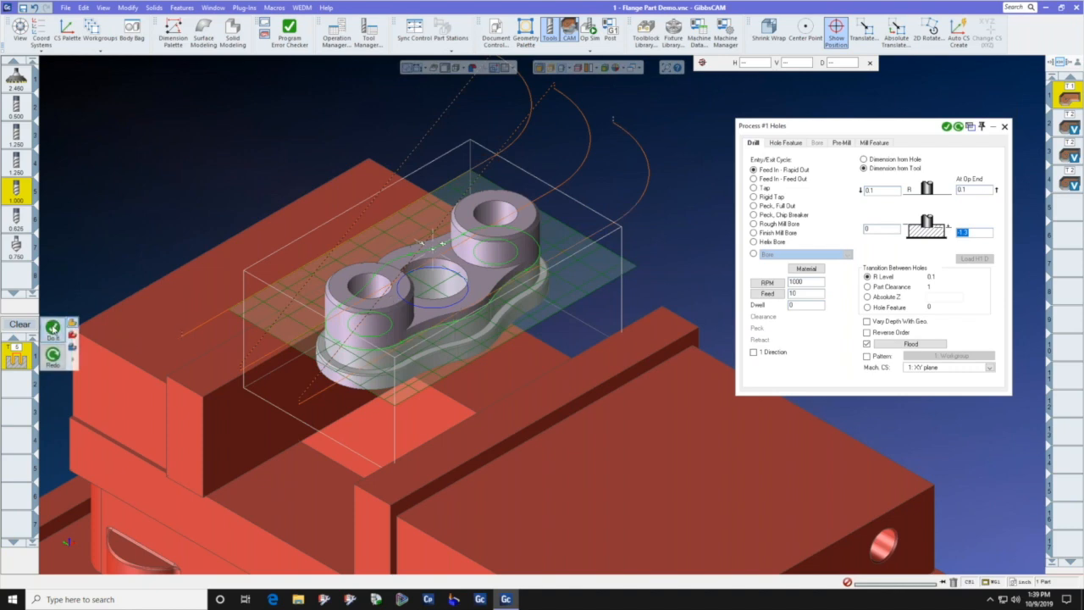
# - Set the drilling process's surface depth to -0.5 and its entry clearance to -0.4, and redo the centre hole operation
pyautogui.moveTo(463, 278); pyautogui.dragTo(478, 215, button='middle')
pyautogui.scroll(2, 467, 228)
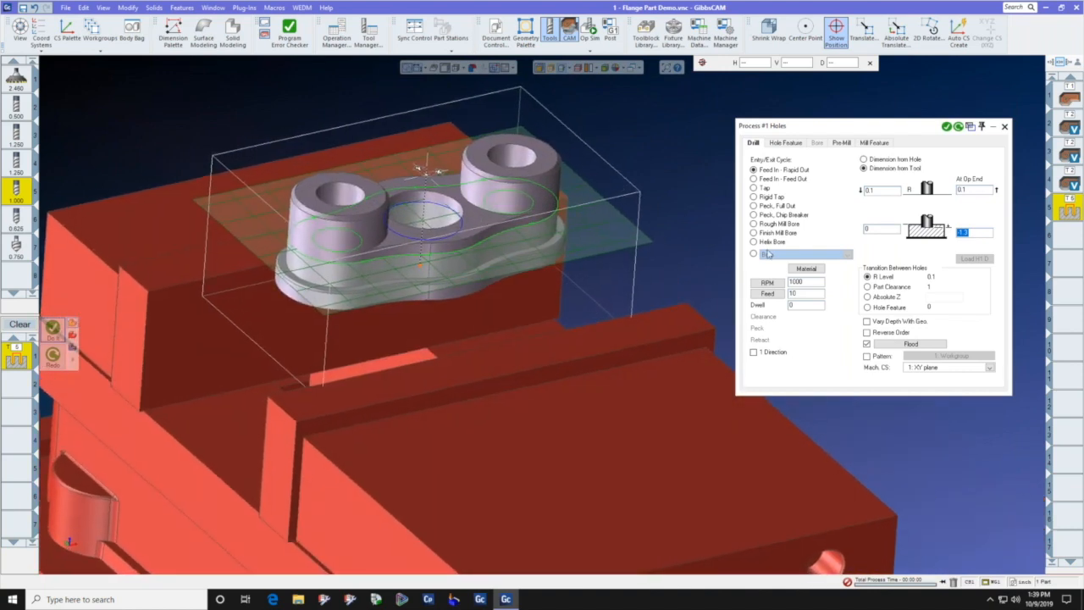
pyautogui.click(881, 228)
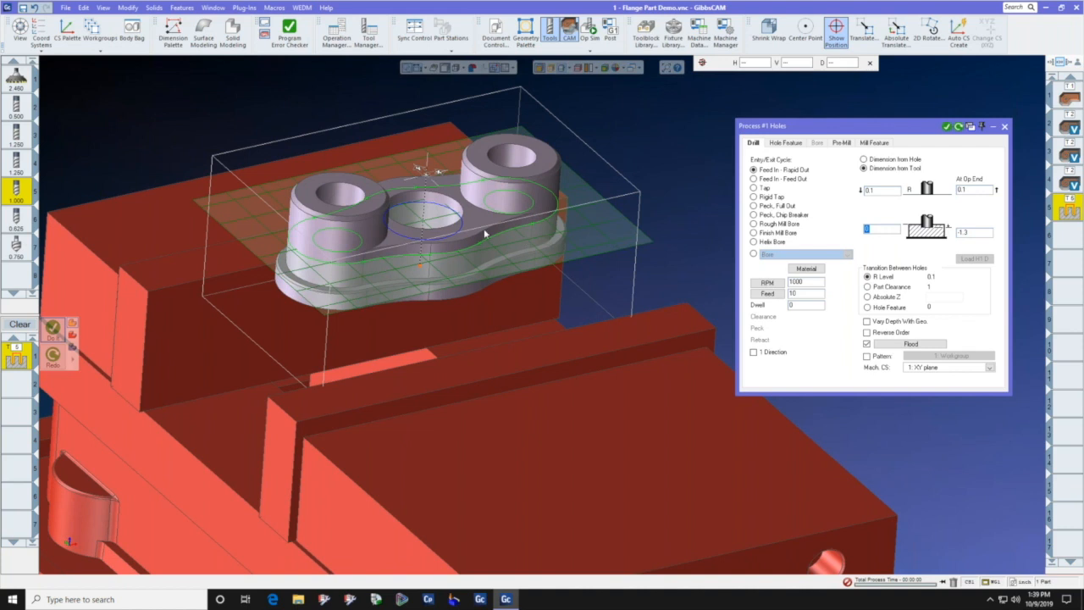
pyautogui.write('-0.5')
pyautogui.click(881, 190)
pyautogui.write('-.4')
pyautogui.click(958, 127)
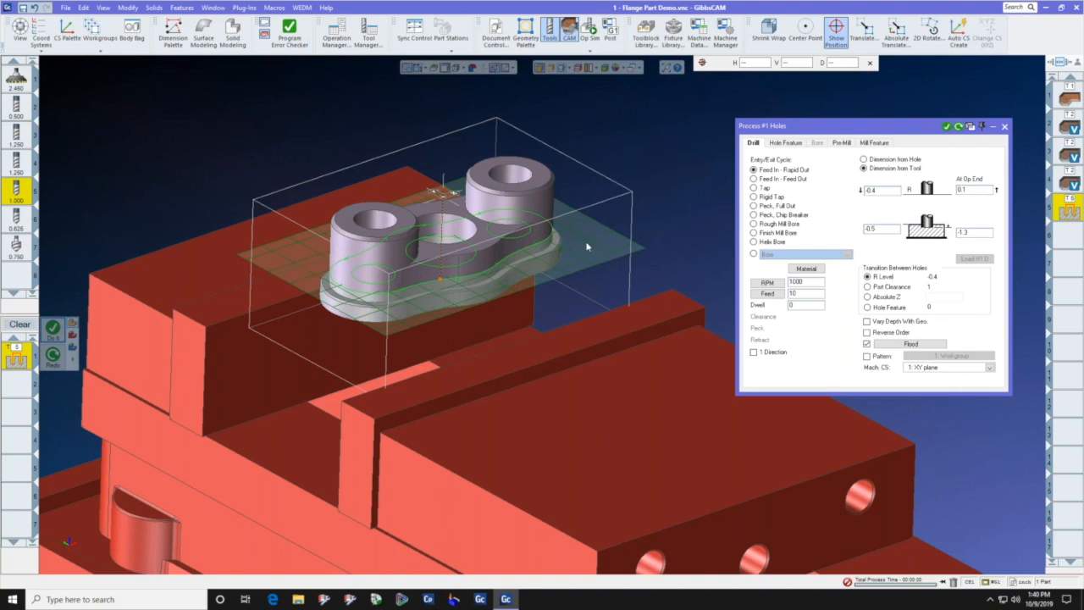
# - Set the profiler depth to -0.499 and examine the resulting profiles around the centre hole
pyautogui.rightClick(599, 250)
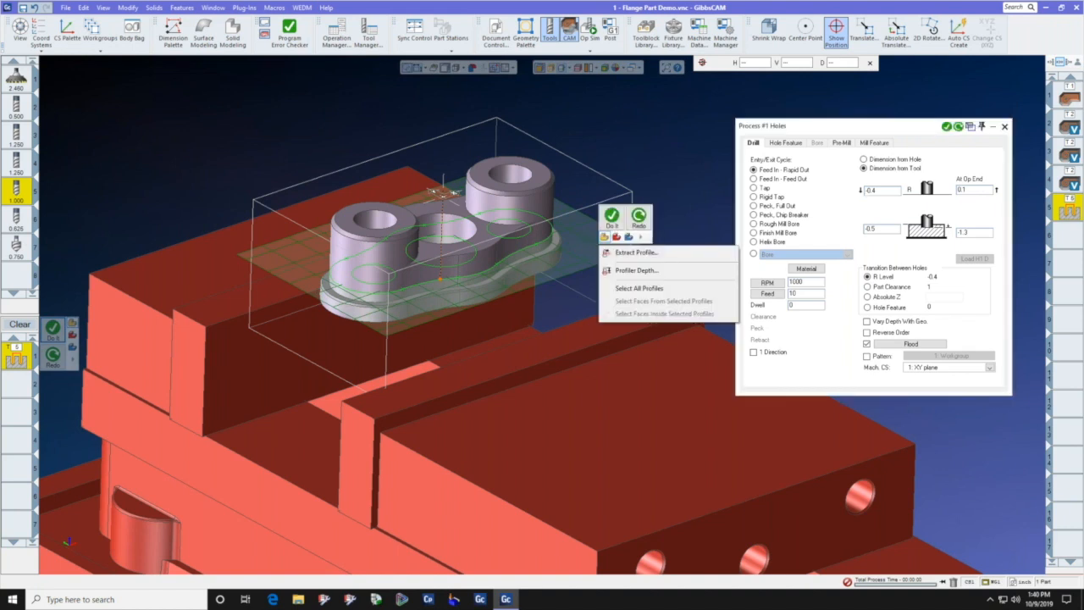
pyautogui.click(628, 270)
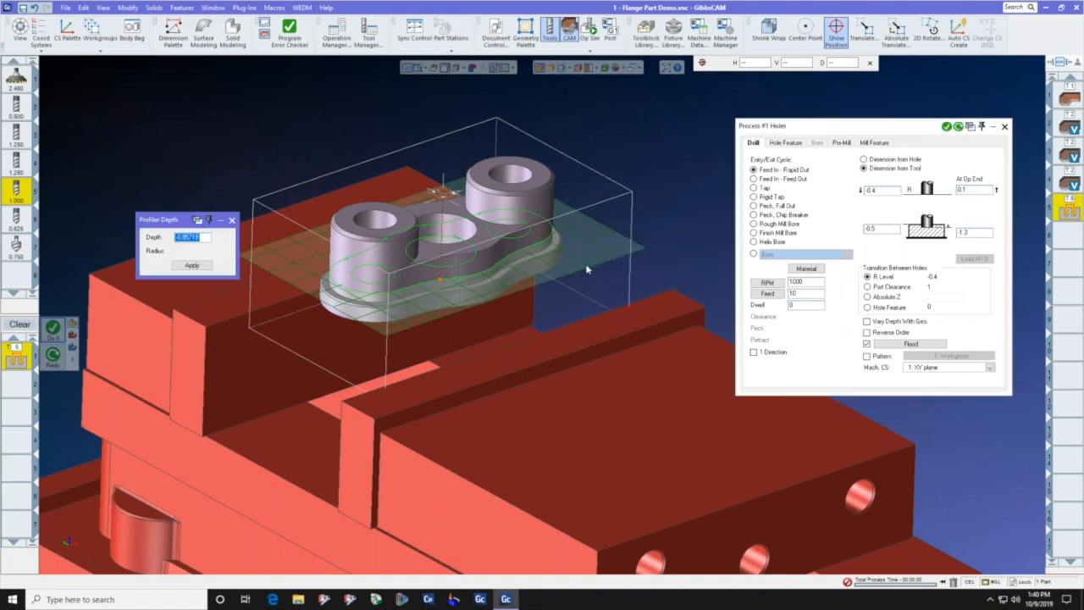
pyautogui.press('BackSpace')
pyautogui.write('-.499')
pyautogui.click(188, 265)
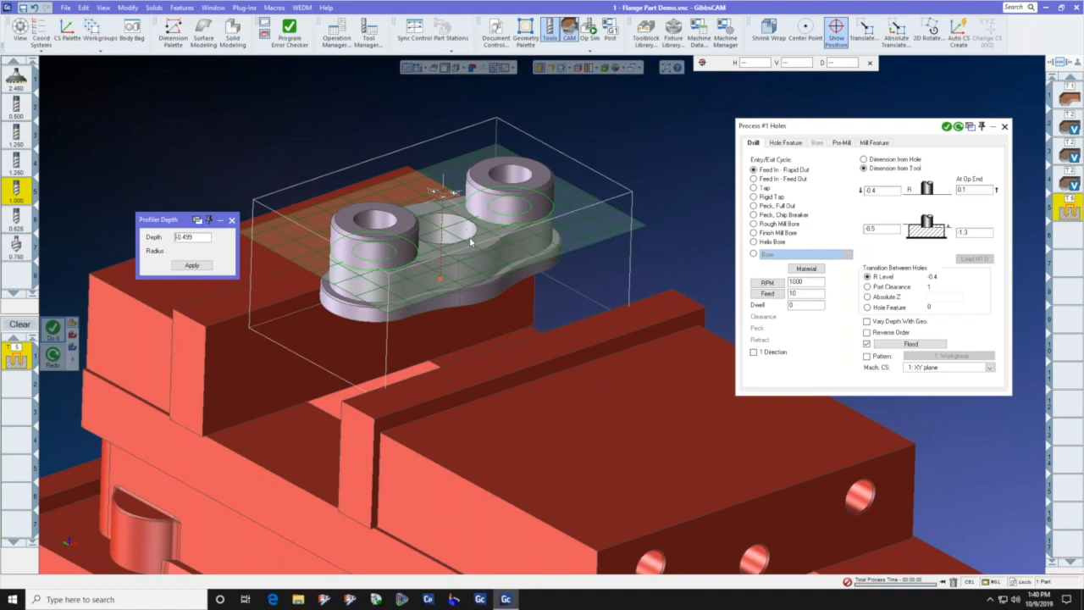
pyautogui.scroll(2, 468, 242)
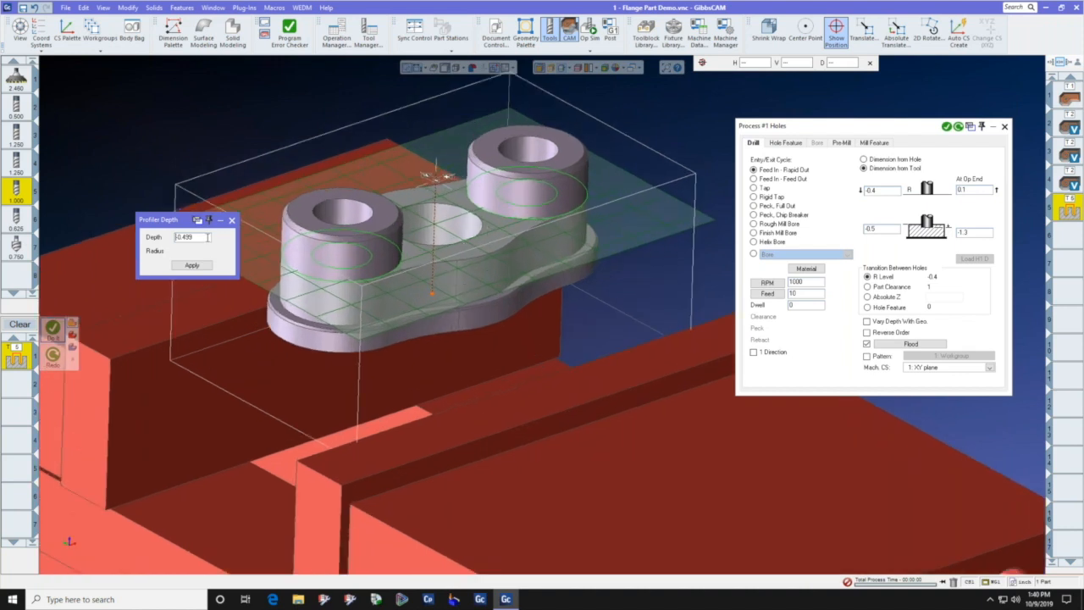
# - Set the profiler depth to -0.501, close the depth settings, and lower the slice plane slightly further into the flange
pyautogui.doubleClick(207, 237)
pyautogui.write('-.501')
pyautogui.click(200, 265)
pyautogui.click(231, 220)
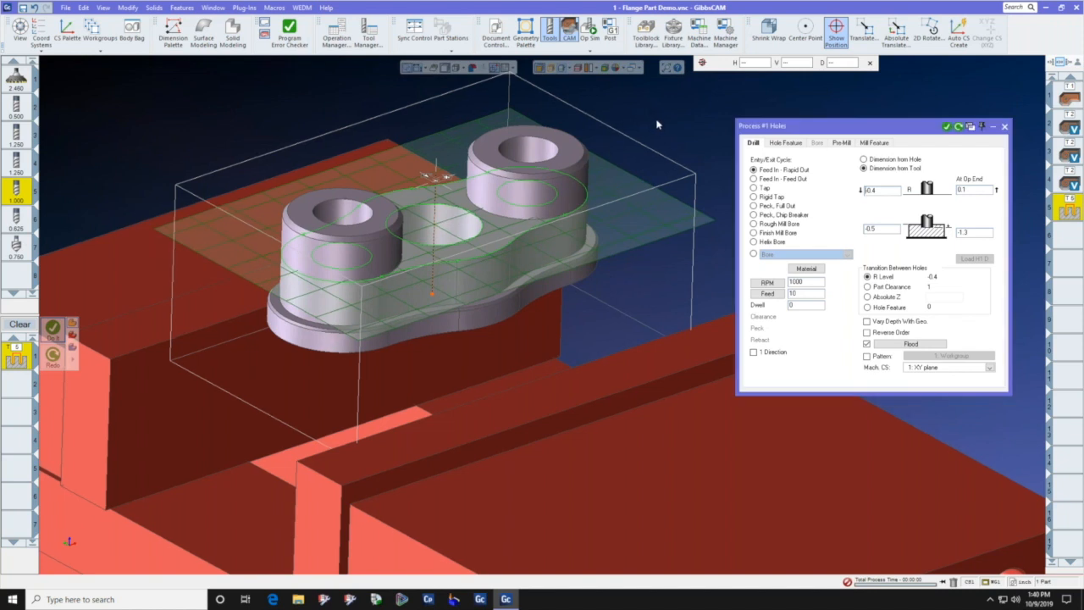
pyautogui.scroll(-4, 661, 132)
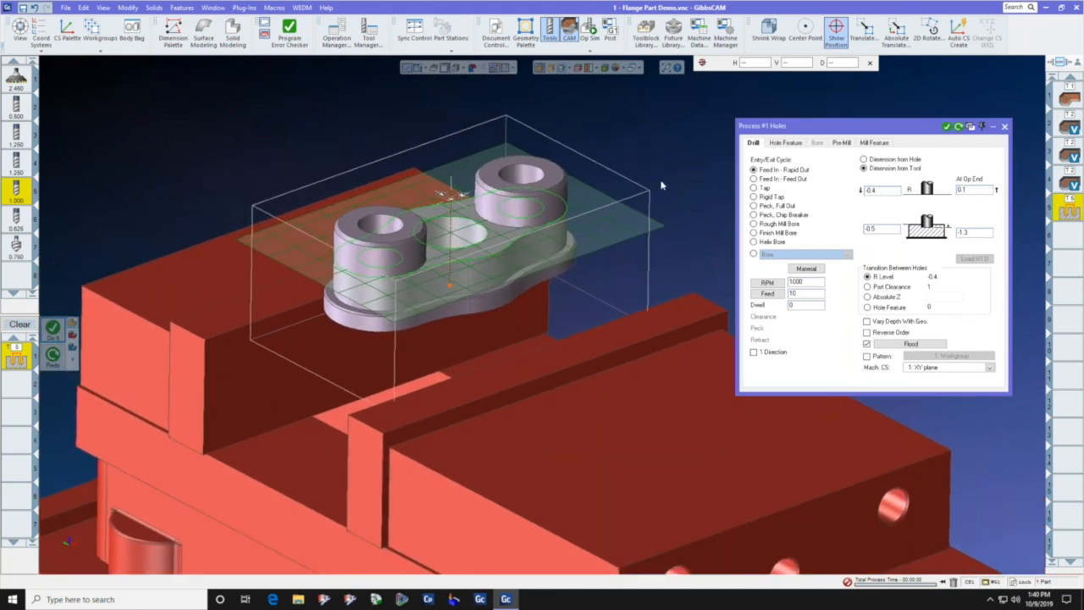
pyautogui.moveTo(625, 235); pyautogui.dragTo(625, 240)
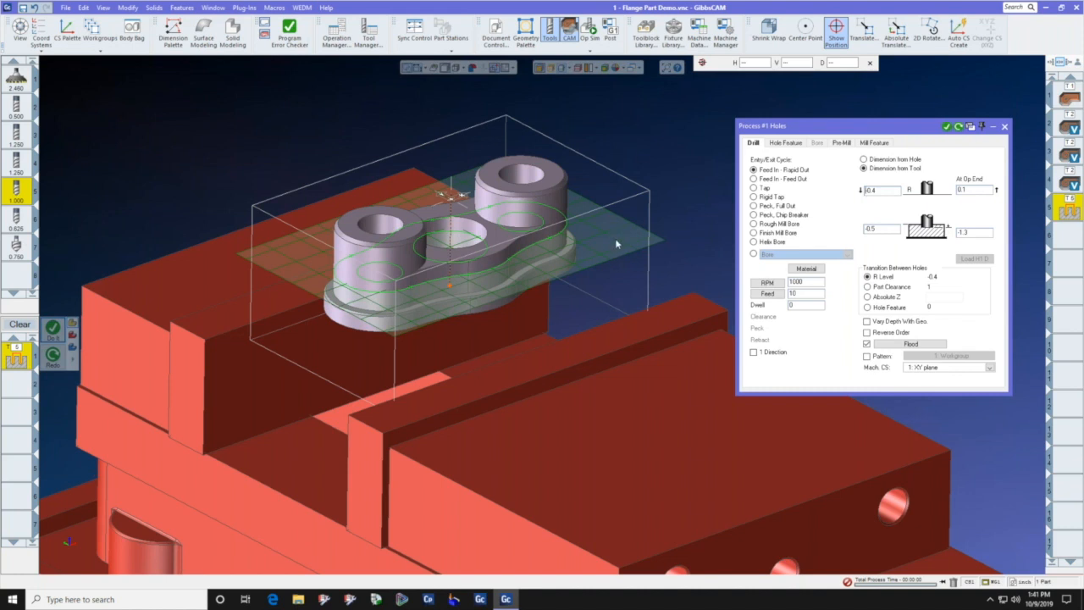
# - Deselect the profile, close the finished drilling process, and create a Holes process with the 5/8 inch insert drill
pyautogui.click(569, 75)
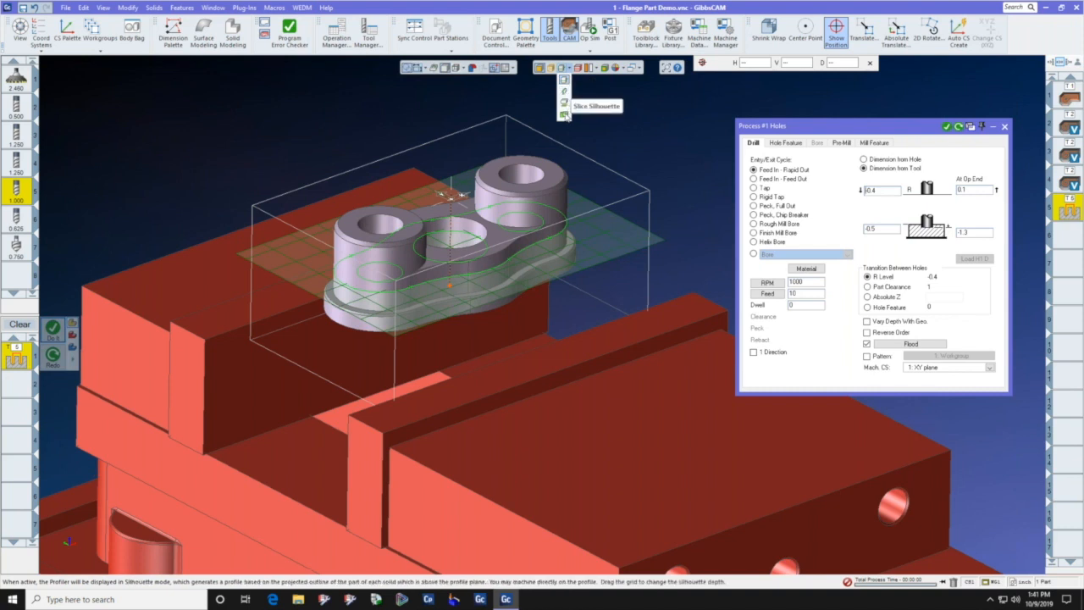
pyautogui.click(642, 89)
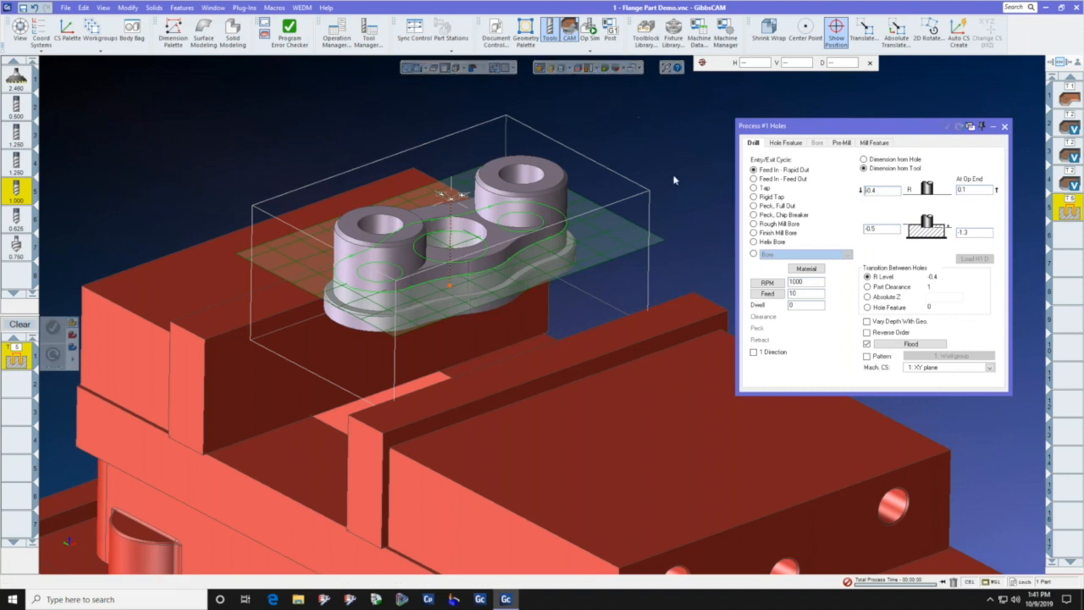
pyautogui.click(1004, 126)
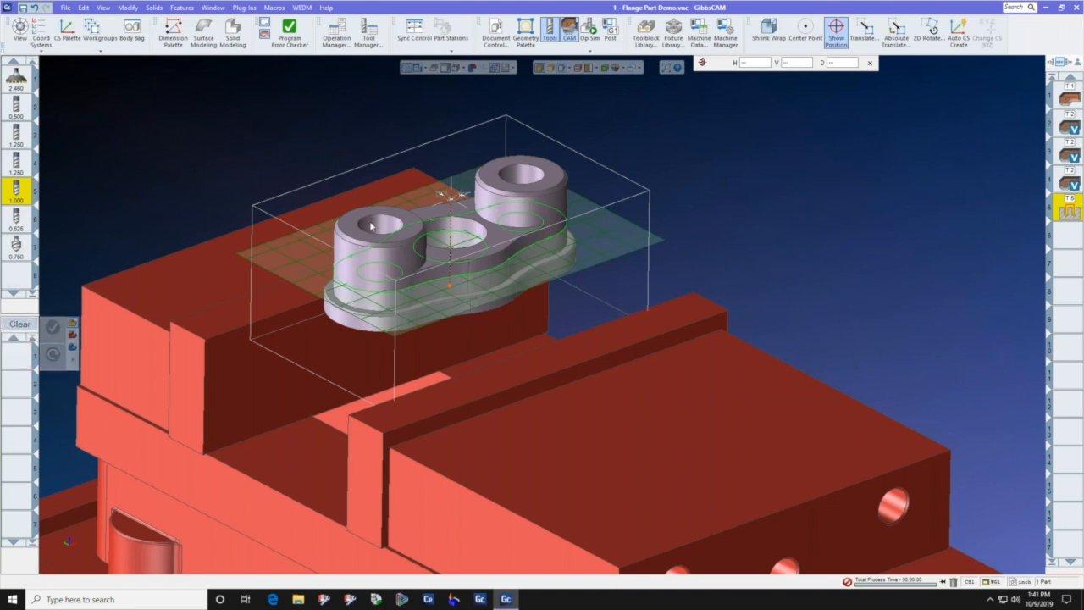
pyautogui.moveTo(16, 218)
pyautogui.moveTo(16, 218); pyautogui.dragTo(20, 354)
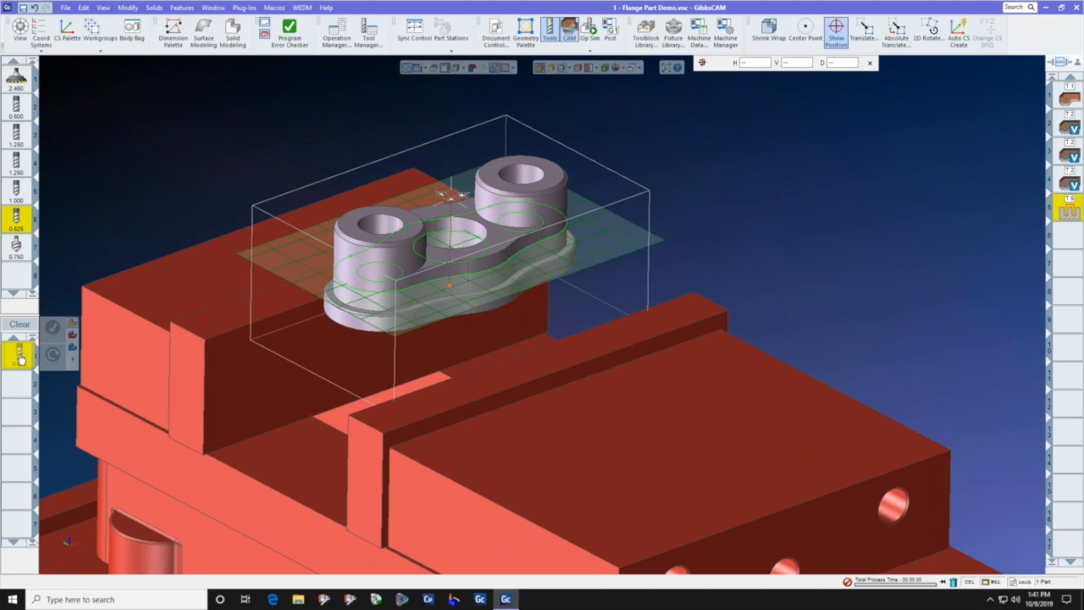
pyautogui.doubleClick(20, 359)
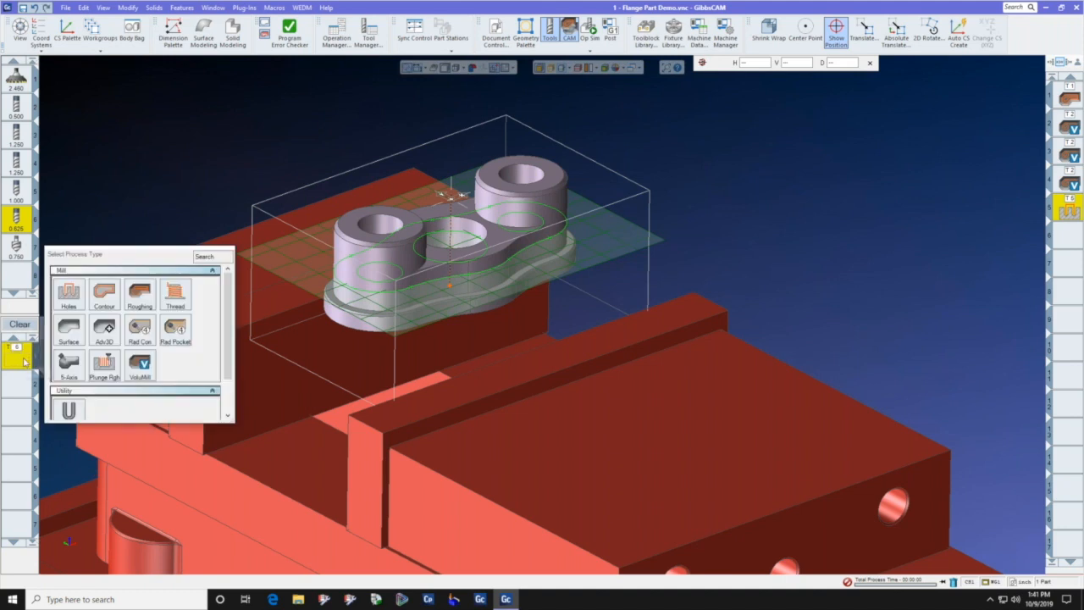
pyautogui.click(68, 296)
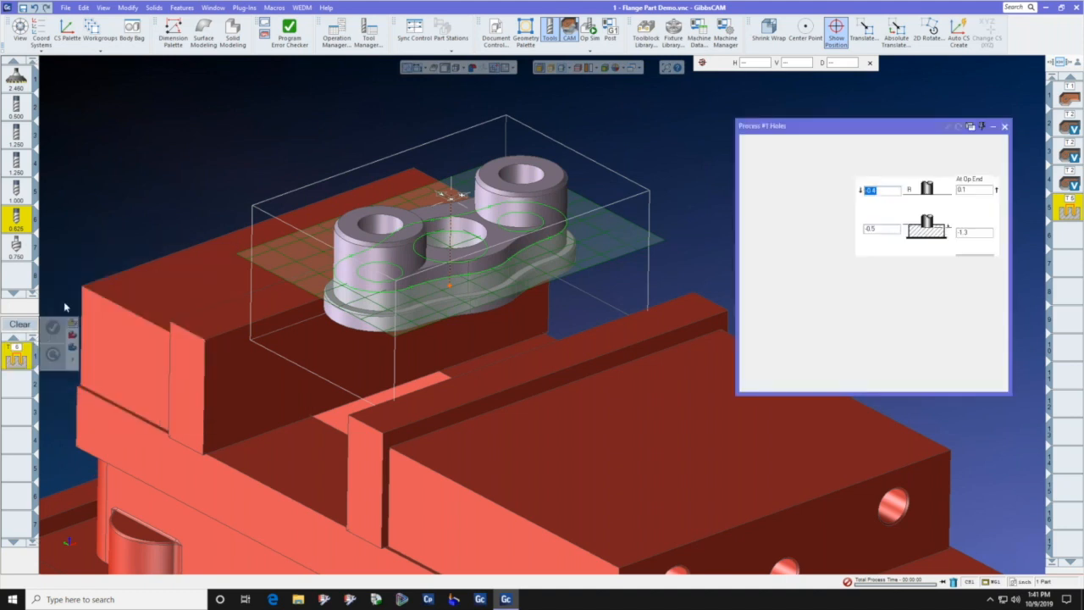
# - Set the new drilling process's surface depth to 0 and its entry clearance to 0.1, and check the 5/8 inch drill's details
pyautogui.doubleClick(875, 228)
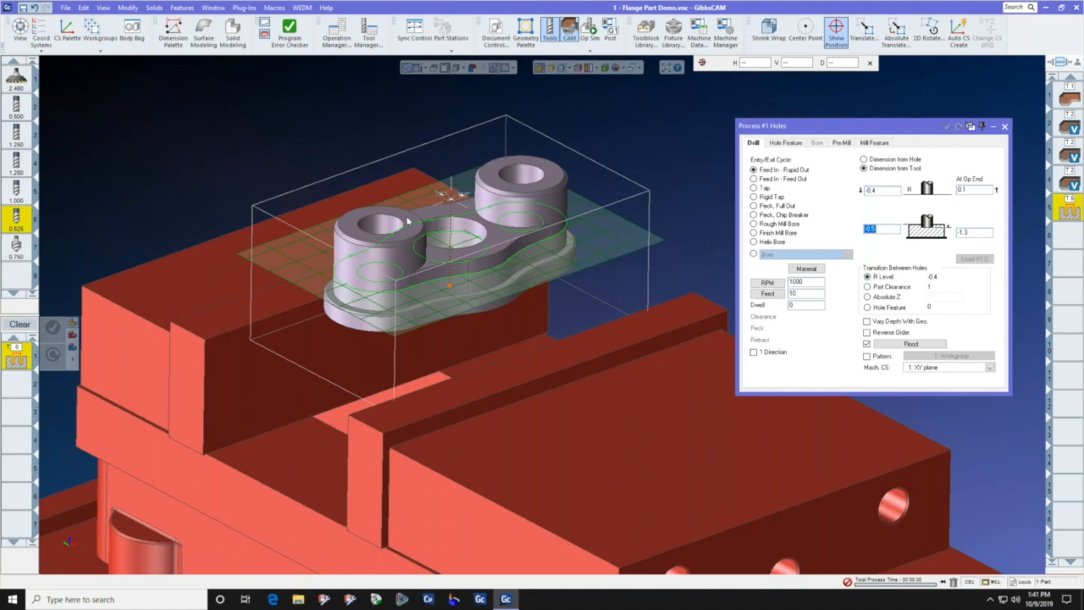
pyautogui.write('0')
pyautogui.press('Tab')
pyautogui.doubleClick(892, 190)
pyautogui.write('.1')
pyautogui.moveTo(15, 217)
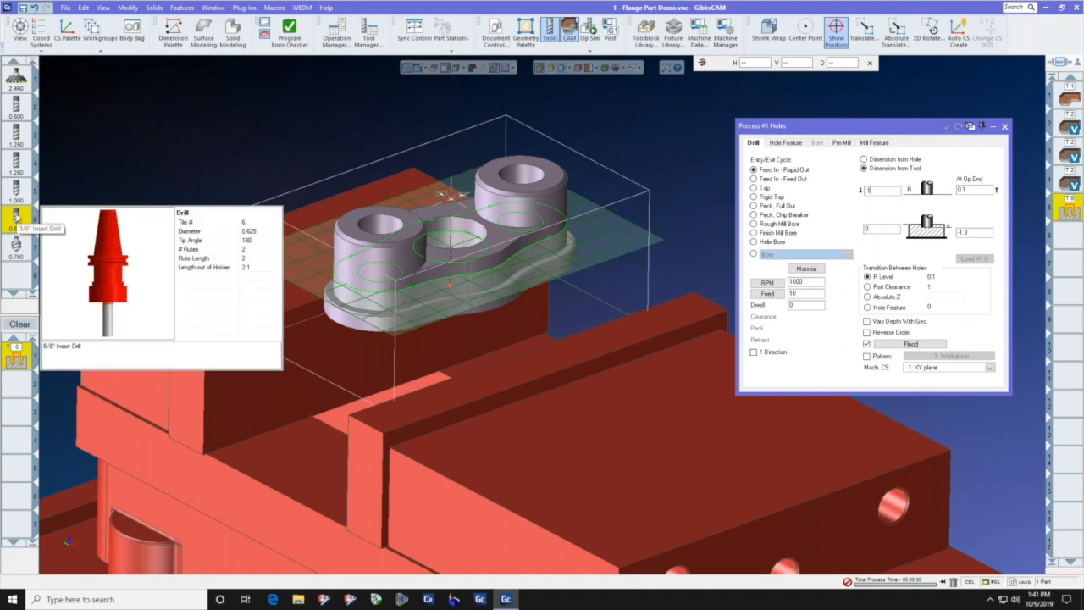
pyautogui.click(15, 217)
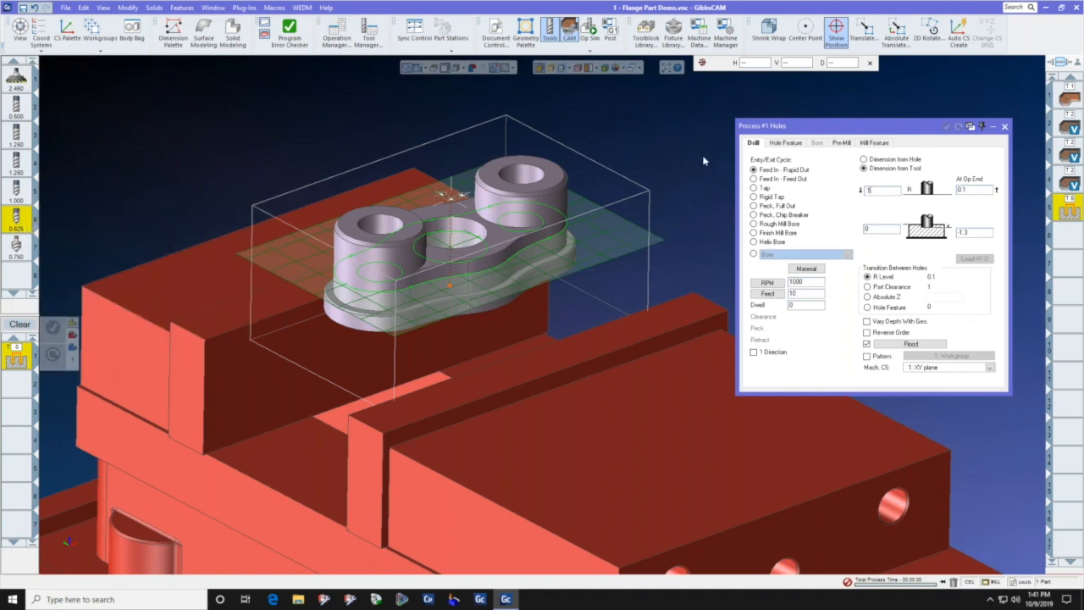
# - Create the drilling operation from the hole profiles of both bosses and close the process settings
pyautogui.click(401, 277)
pyautogui.keyDown('shift'); pyautogui.click(543, 226); pyautogui.keyUp('shift')
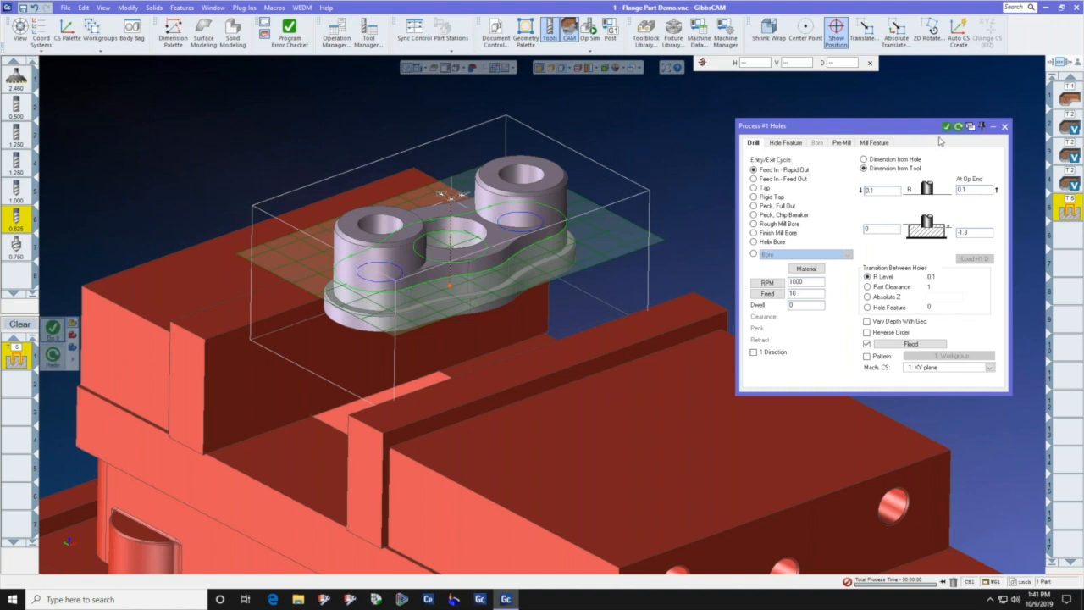
pyautogui.click(946, 127)
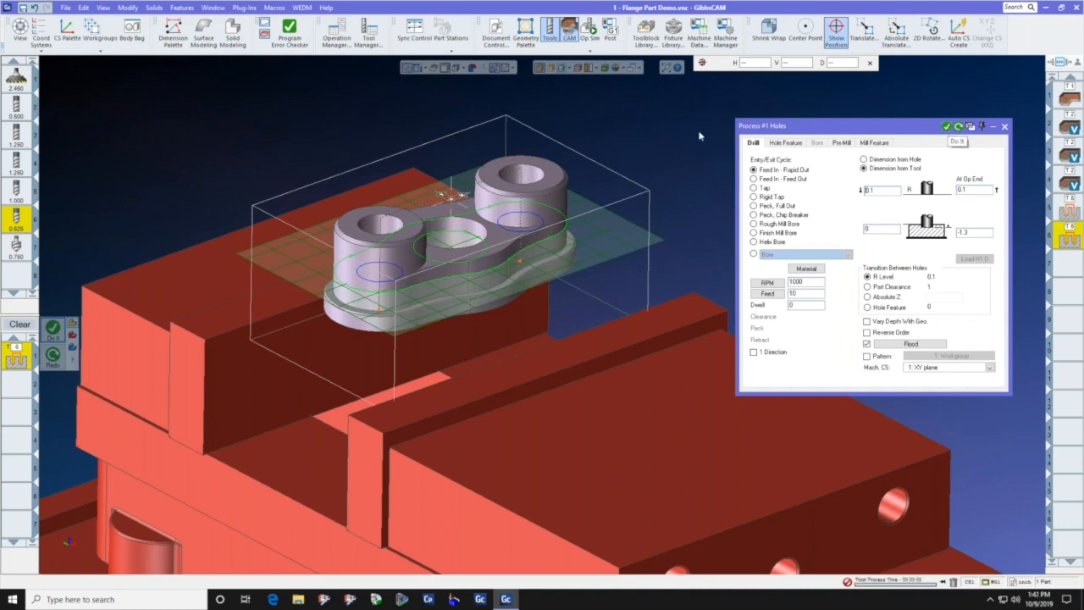
pyautogui.click(1004, 126)
# - Simulate the drilling operations to the end, exit the simulation, and clear the process list
pyautogui.click(556, 201)
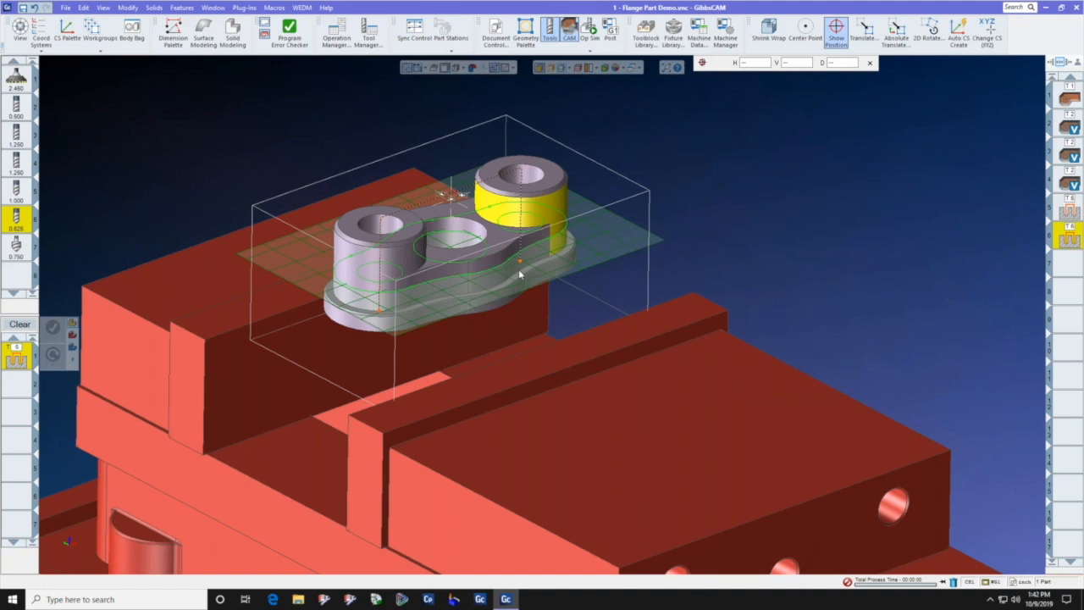
pyautogui.scroll(-3, 523, 274)
pyautogui.click(588, 32)
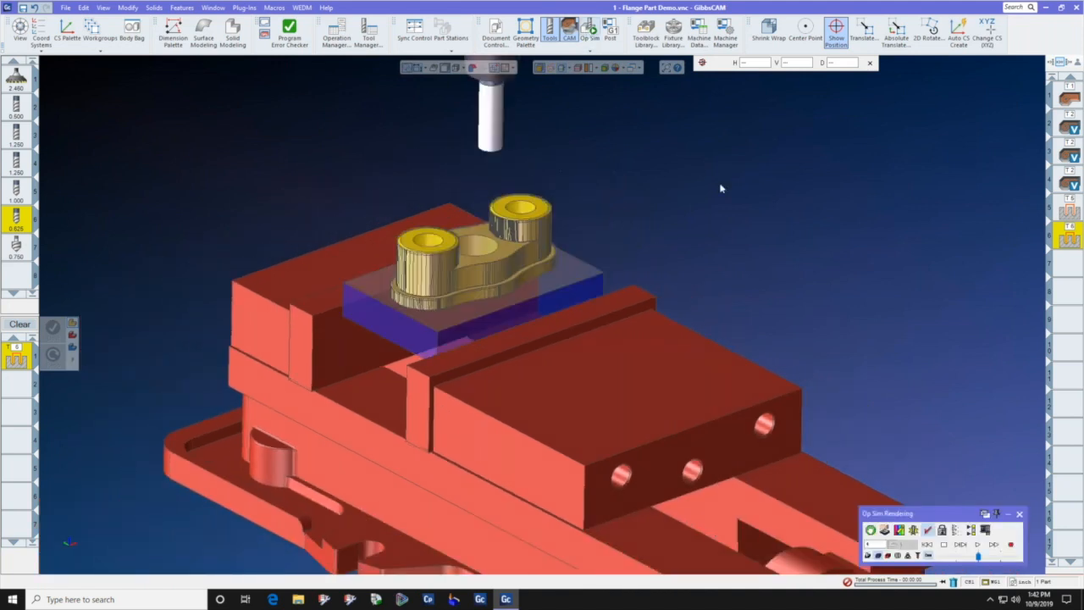
pyautogui.click(977, 543)
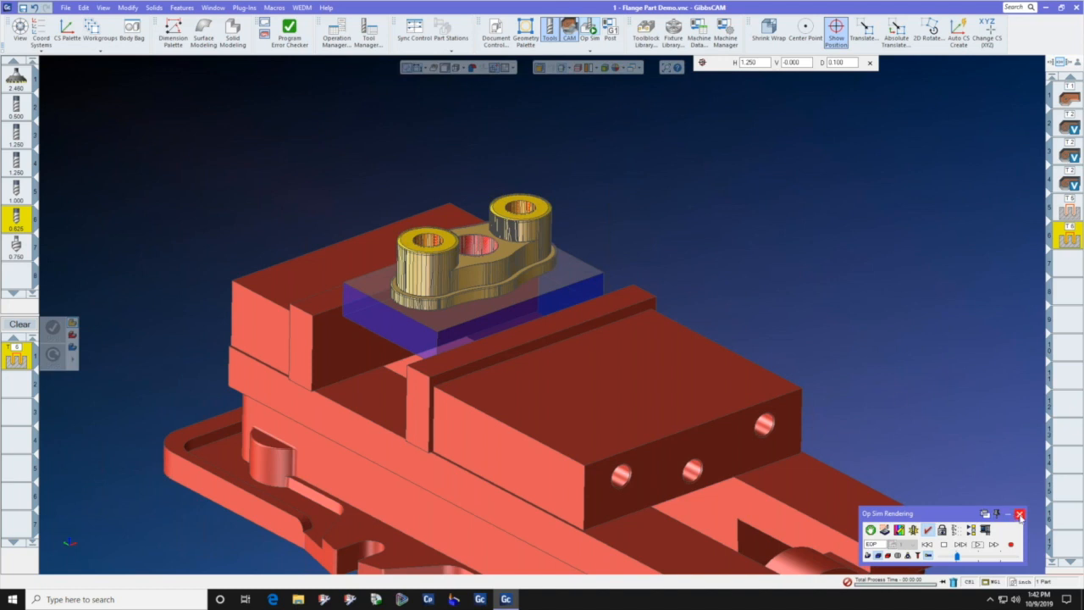
pyautogui.click(1018, 513)
pyautogui.click(20, 323)
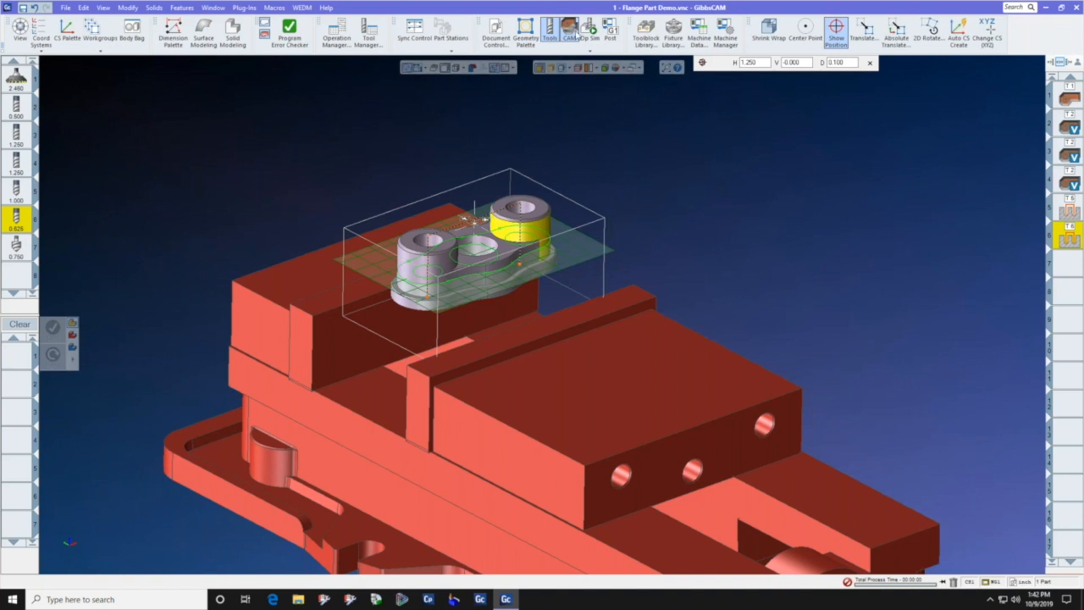
# - Reopen the operation simulation and bring up the cut part analysis, placing both dialogs clear of the flange
pyautogui.click(587, 30)
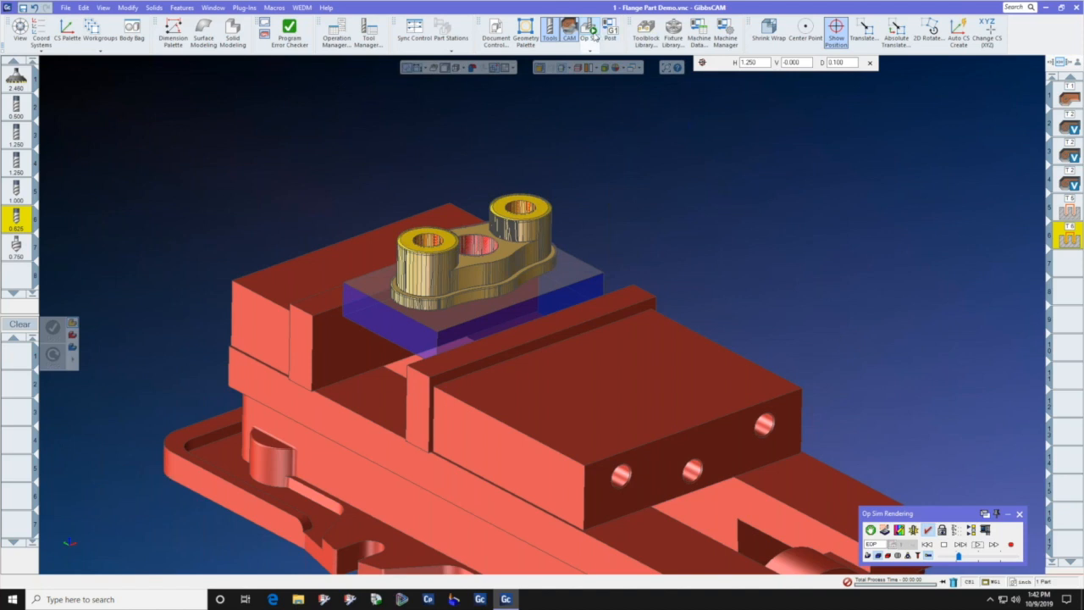
pyautogui.moveTo(956, 513); pyautogui.dragTo(884, 177)
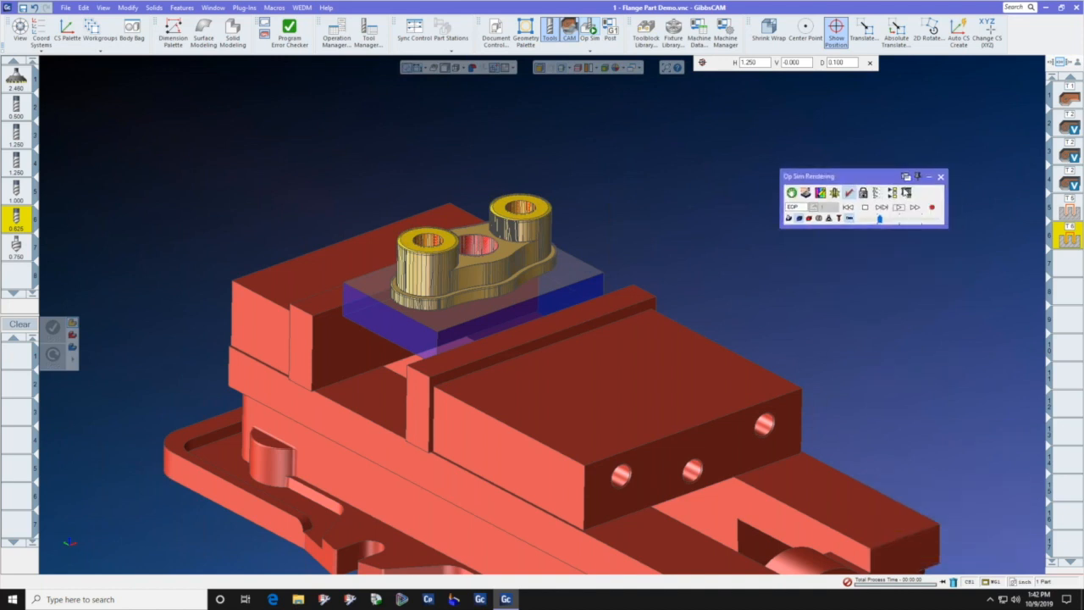
pyautogui.click(906, 192)
pyautogui.moveTo(541, 249); pyautogui.dragTo(671, 170)
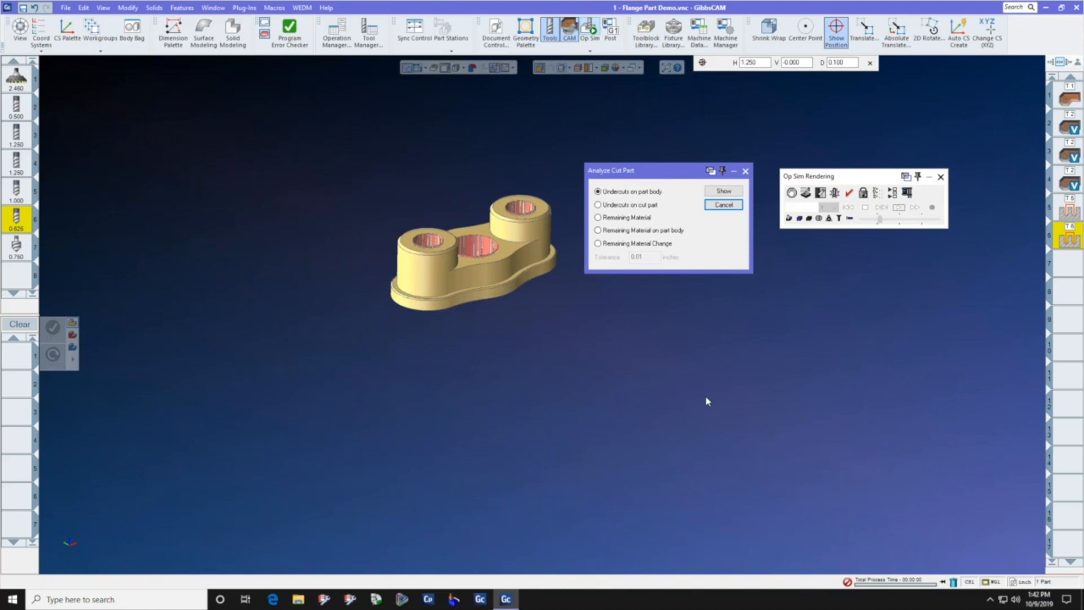
# - Show the undercuts on the cut part, examine the drilled holes up close, and show the remaining material on the part body
pyautogui.click(599, 205)
pyautogui.click(723, 190)
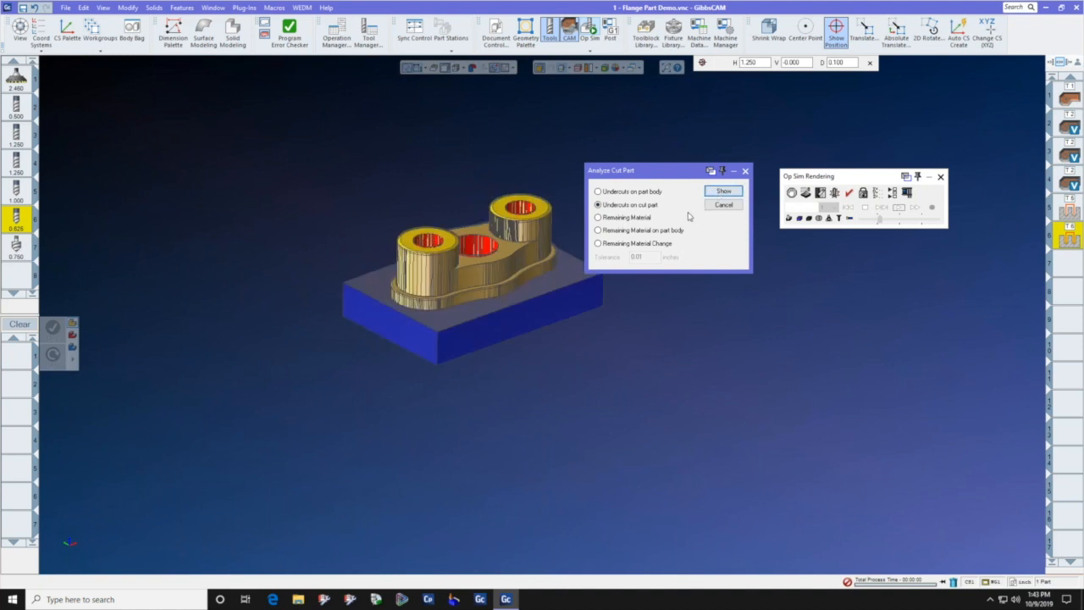
pyautogui.scroll(5, 530, 208)
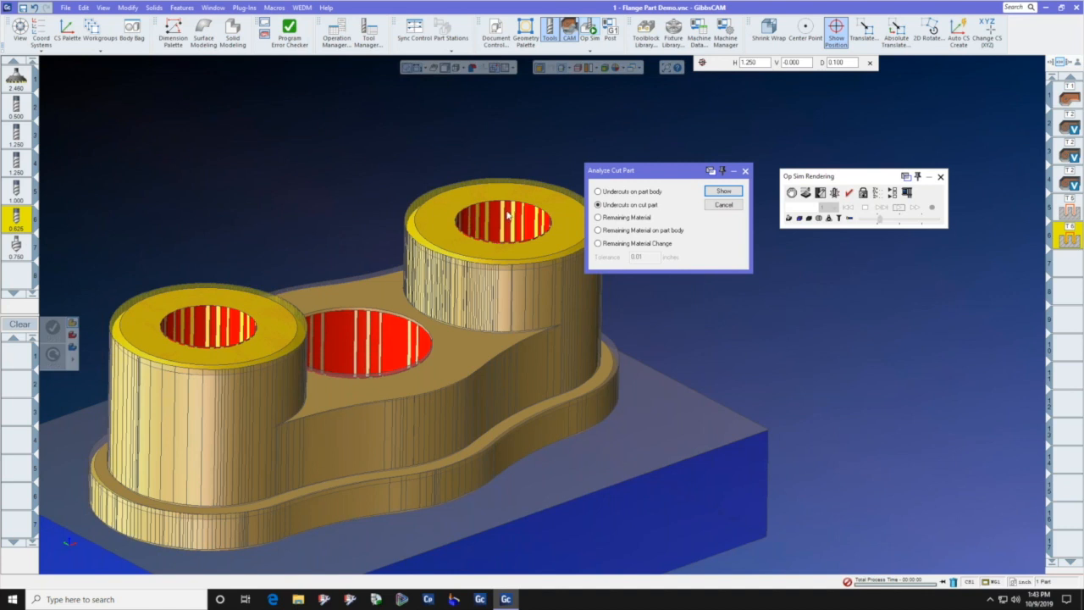
pyautogui.click(598, 230)
pyautogui.click(722, 192)
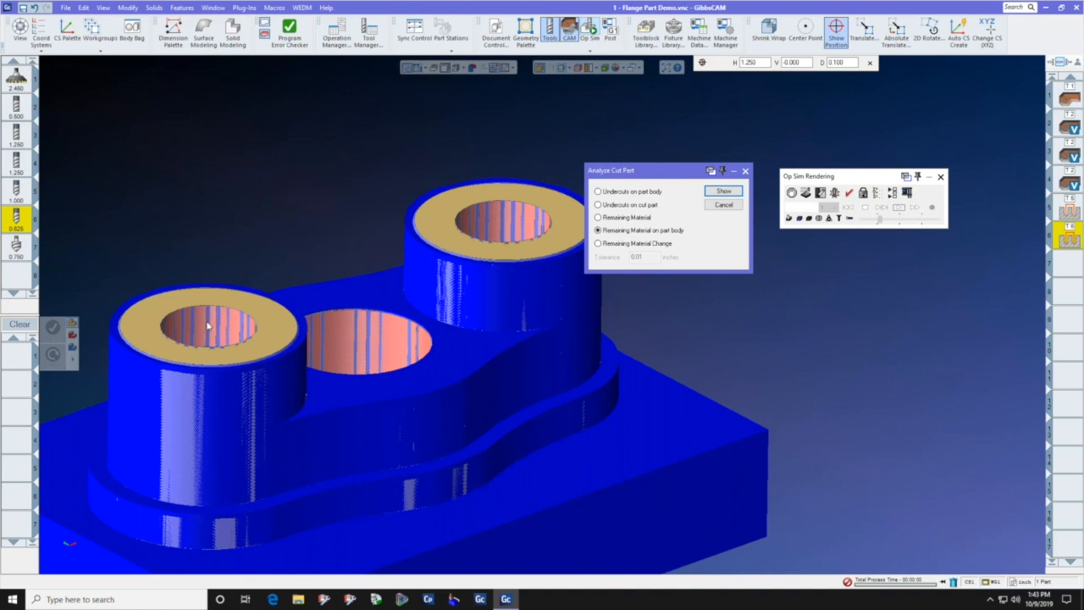
# - Show the remaining material change at a 0.01 inch tolerance and move the analysis dialog clear of the flange
pyautogui.click(598, 243)
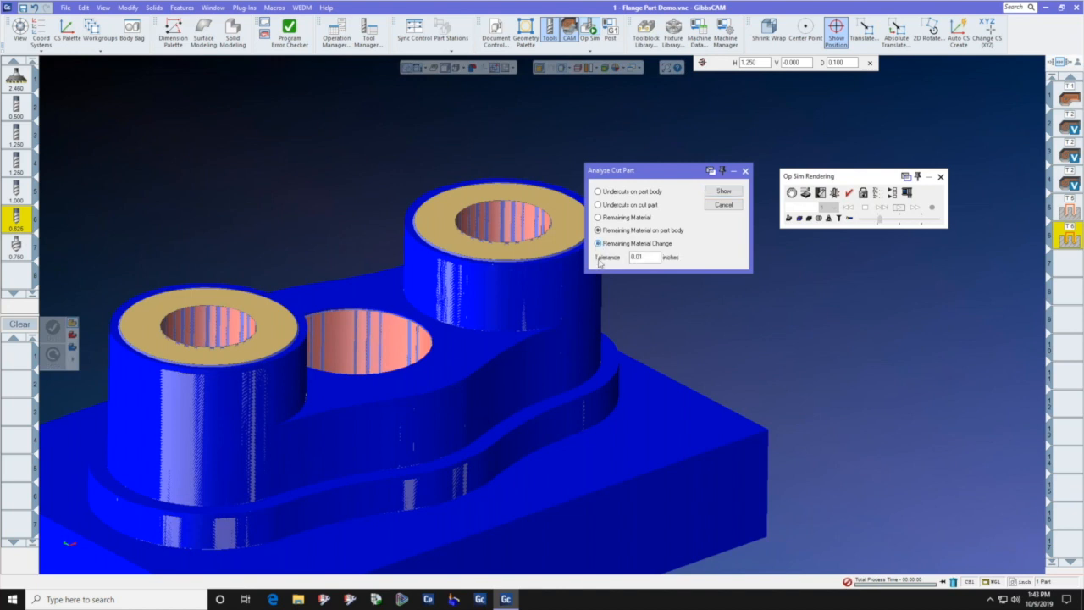
pyautogui.click(726, 191)
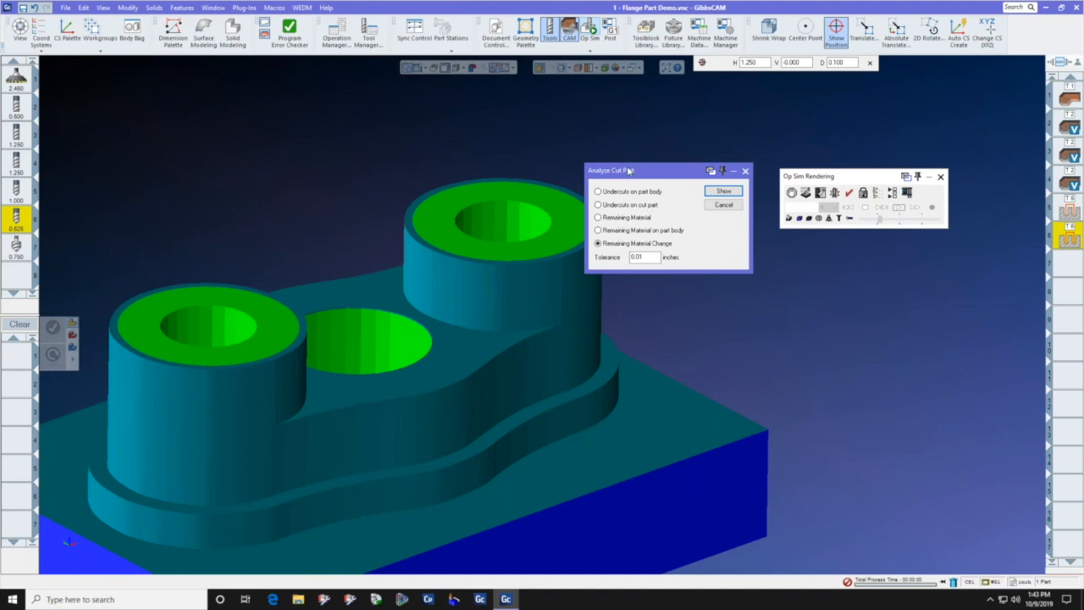
pyautogui.moveTo(680, 170); pyautogui.dragTo(825, 259)
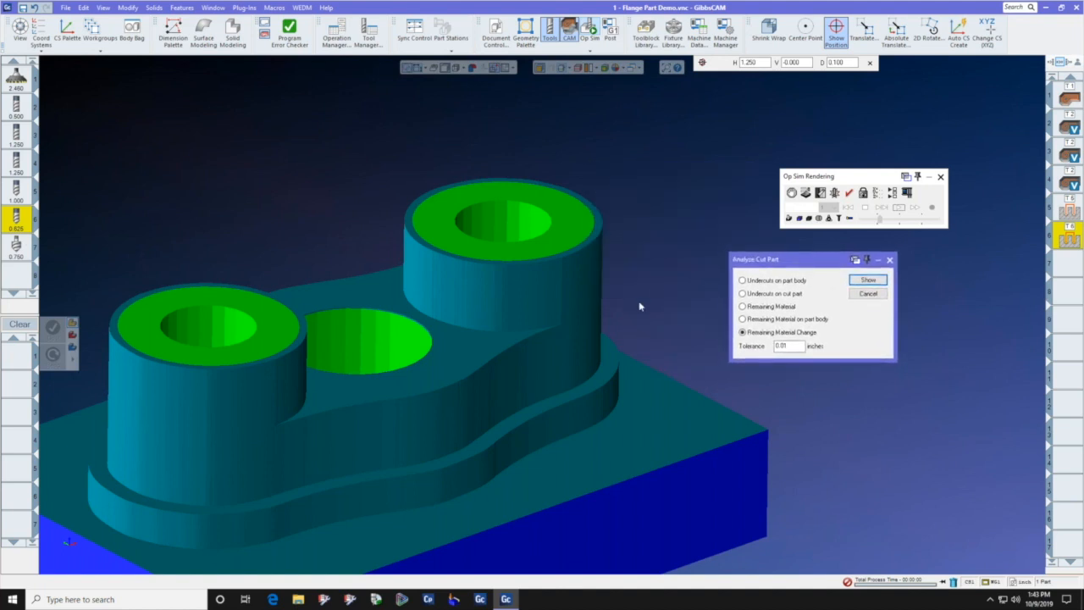
pyautogui.scroll(-4, 635, 286)
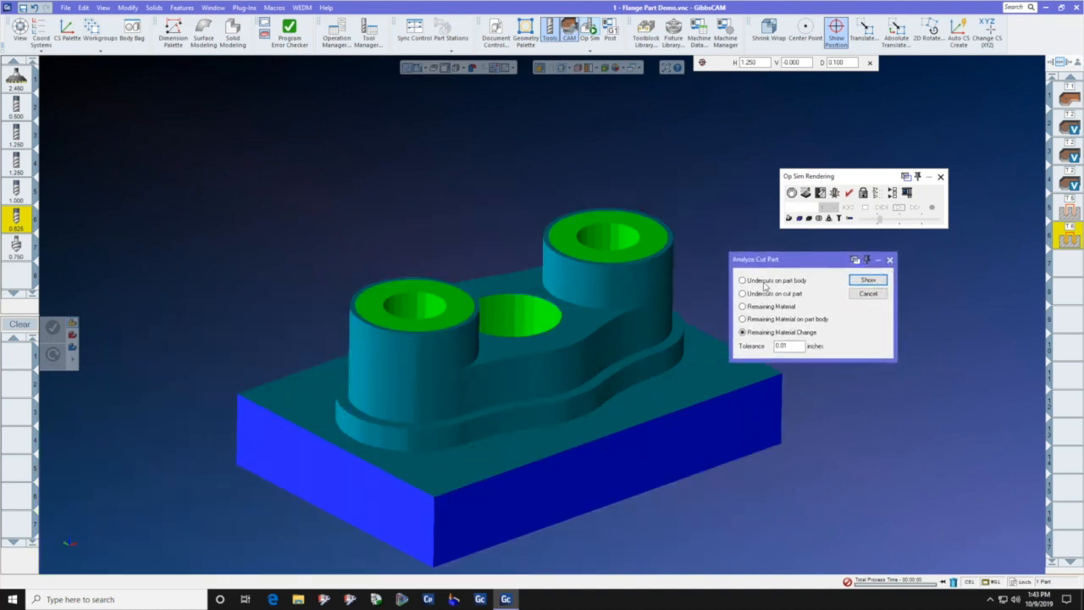
# - Show the undercuts on the cut part, close the analysis, and view the flange together with the vise
pyautogui.click(743, 294)
pyautogui.click(876, 283)
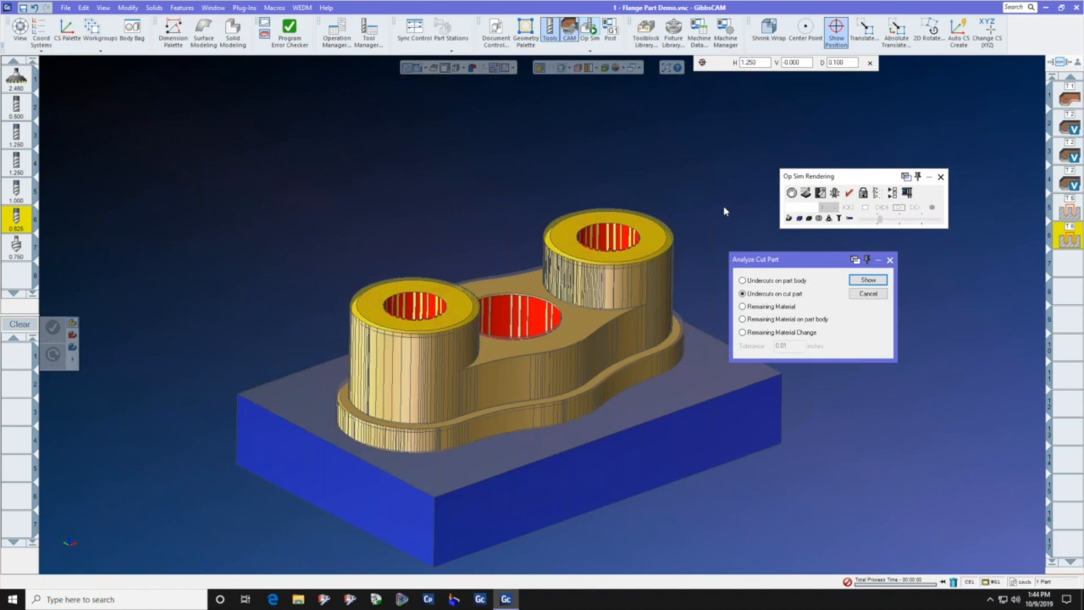
pyautogui.click(890, 260)
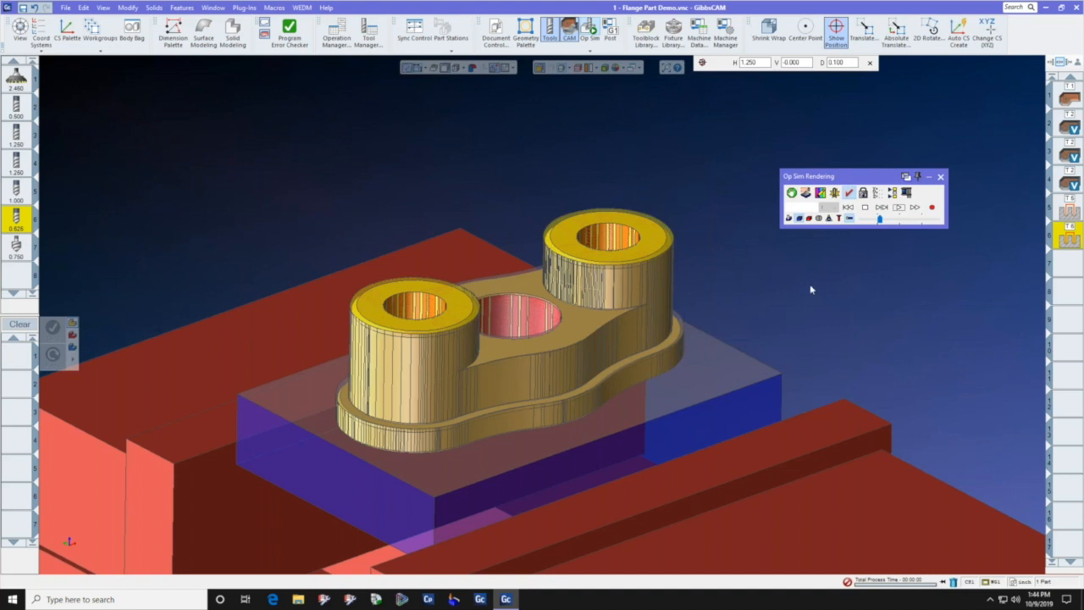
pyautogui.scroll(-3, 736, 315)
pyautogui.scroll(-2, 419, 320)
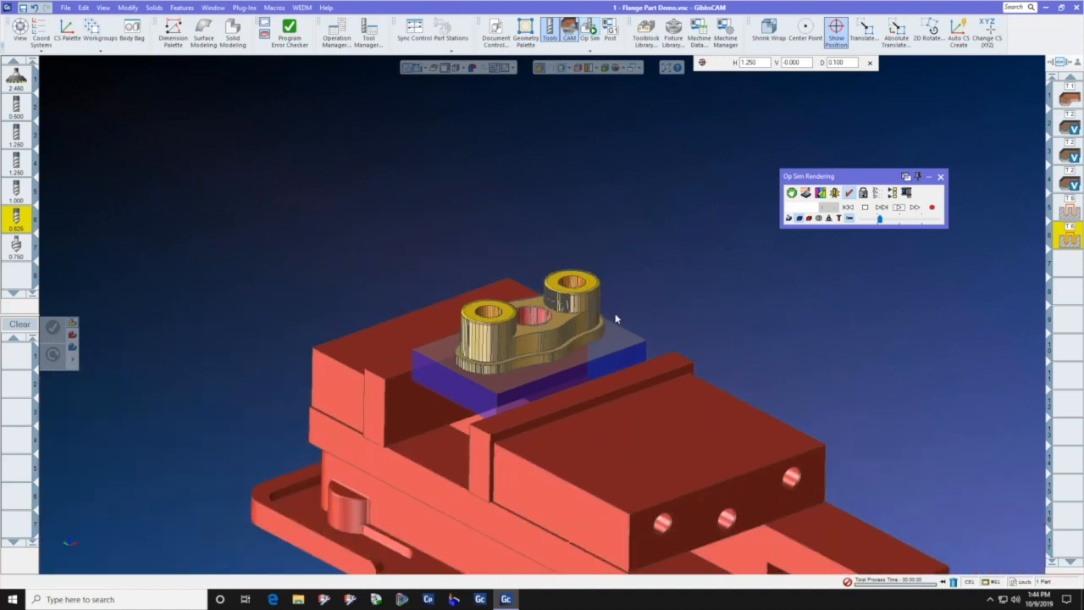
pyautogui.scroll(1, 605, 320)
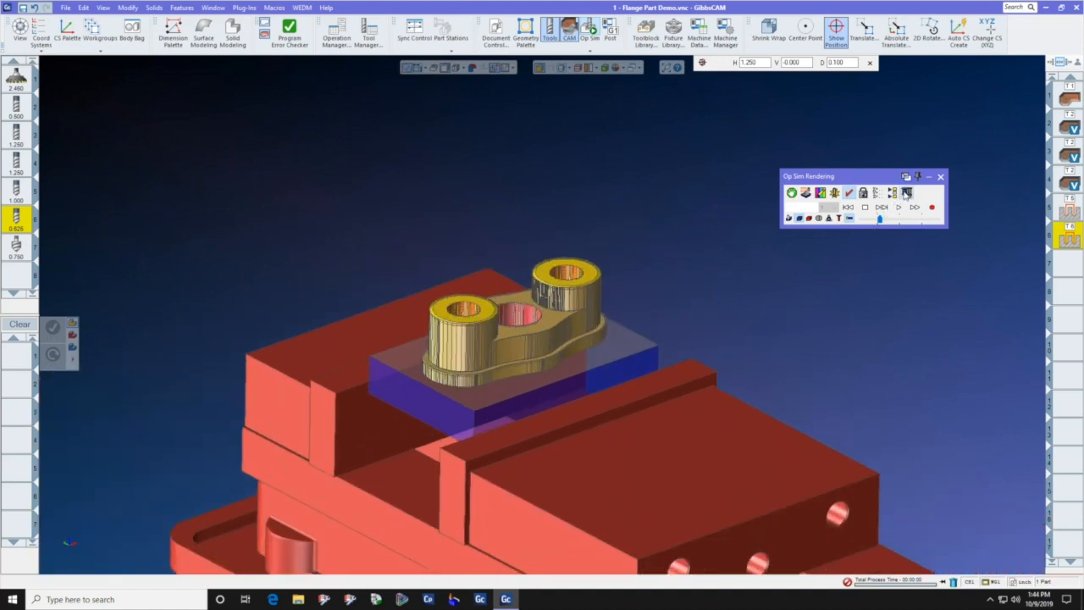
# - Revisit the cut part analysis options, close the analysis, and exit the operation simulation
pyautogui.click(906, 192)
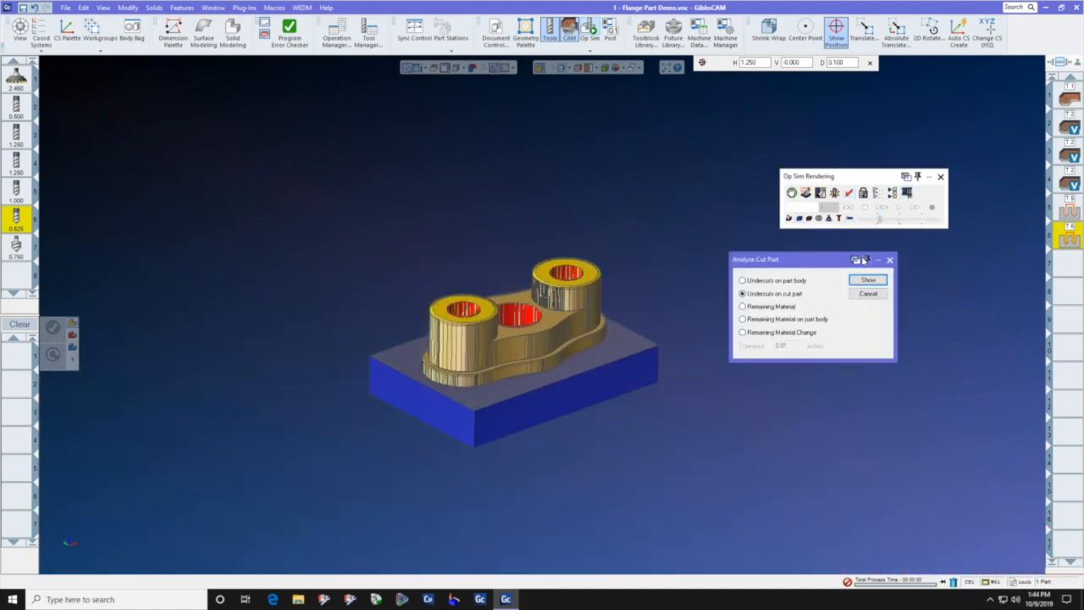
pyautogui.click(890, 260)
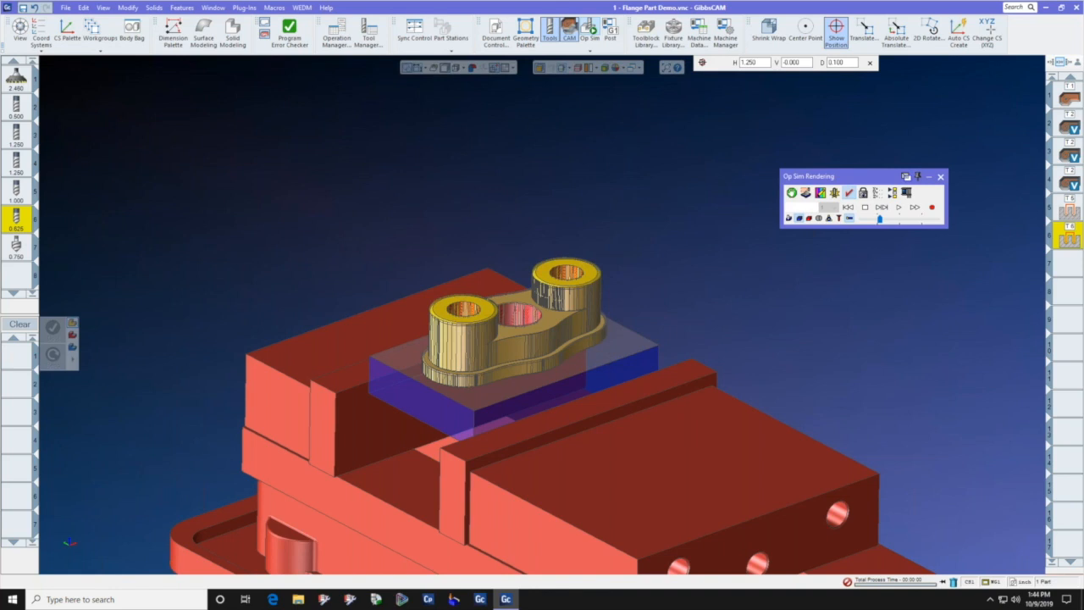
pyautogui.click(905, 192)
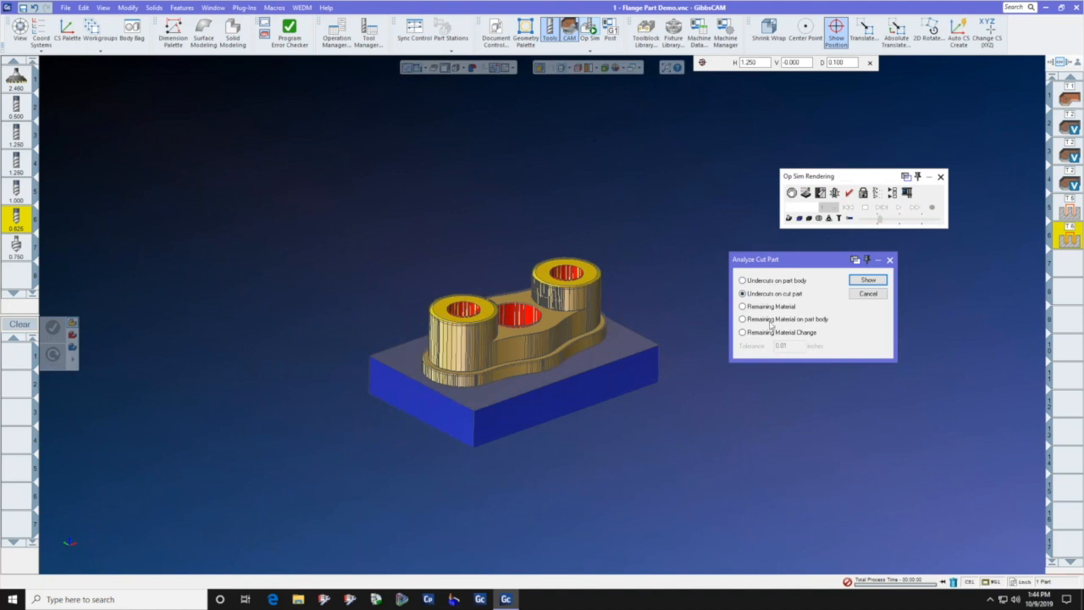
pyautogui.click(890, 261)
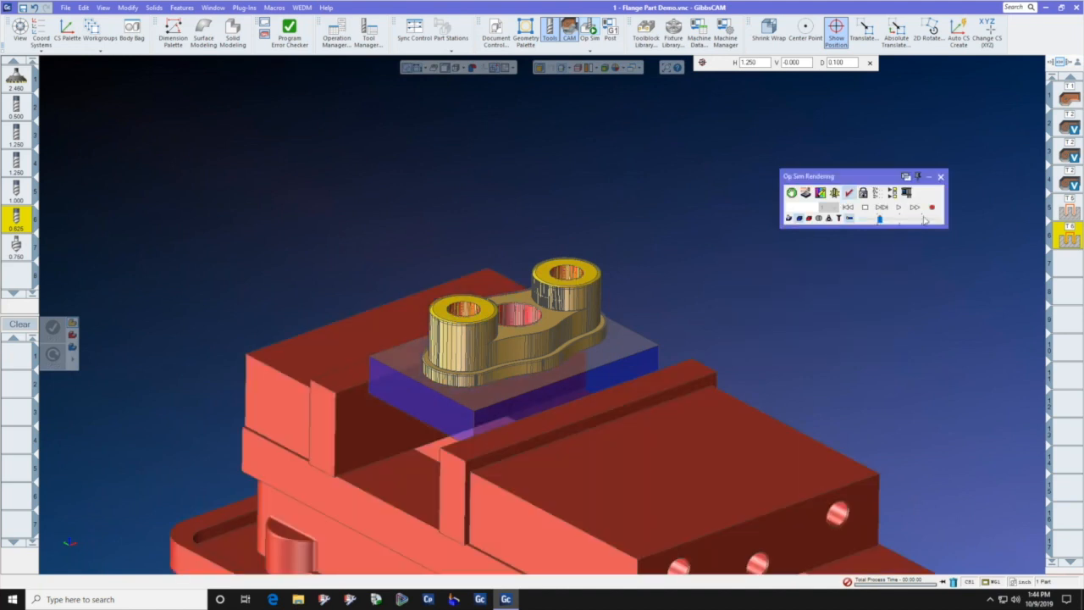
pyautogui.click(940, 177)
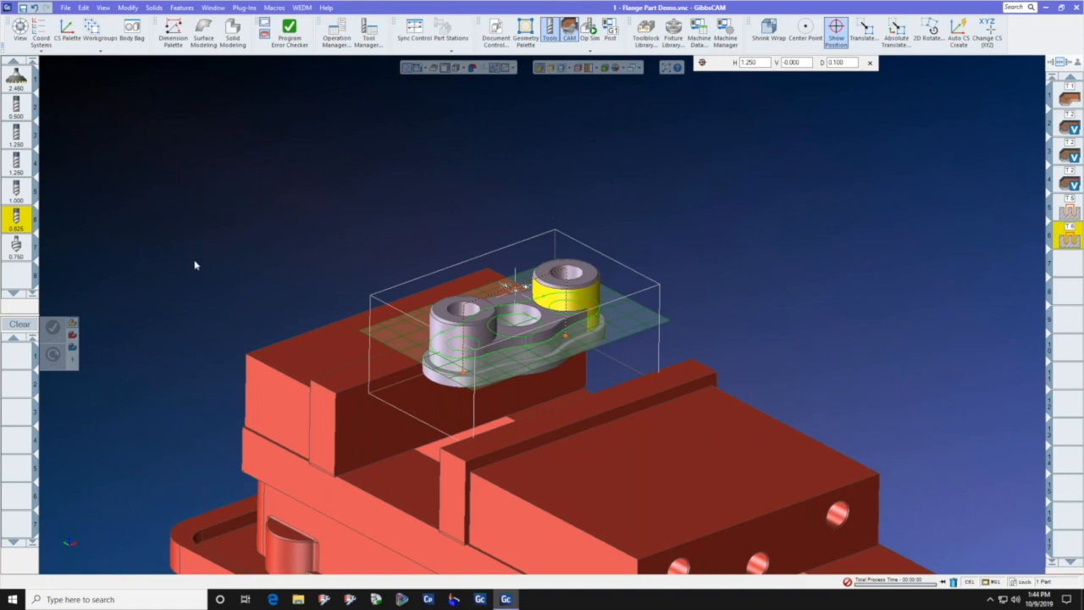
# - Create a contour process with the 1.250 tool in position 3 and hide the geometry and coordinate grid
pyautogui.moveTo(17, 136); pyautogui.dragTo(19, 352)
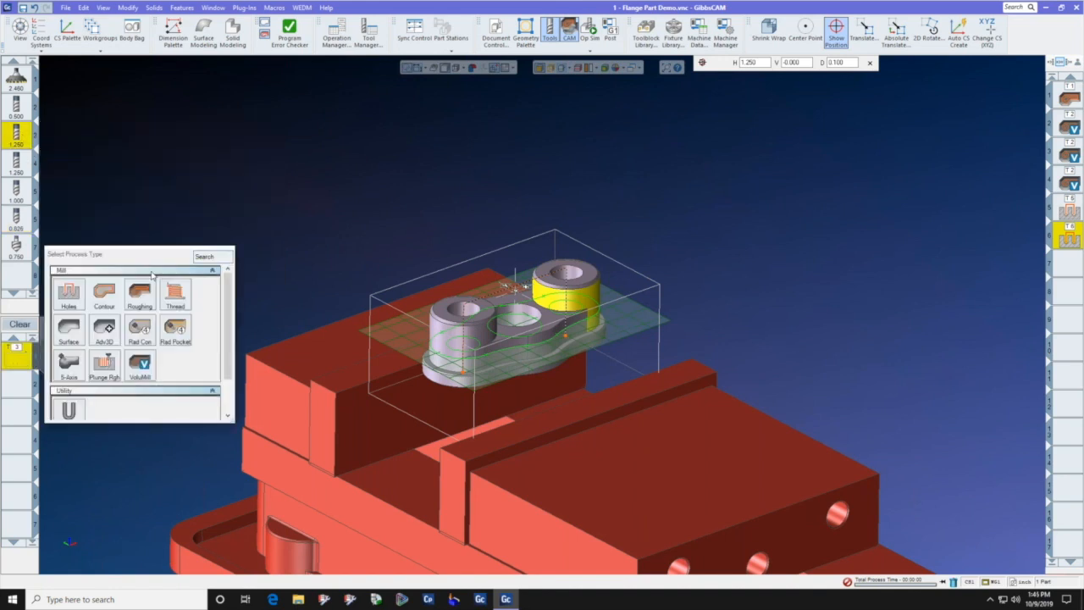
pyautogui.click(109, 298)
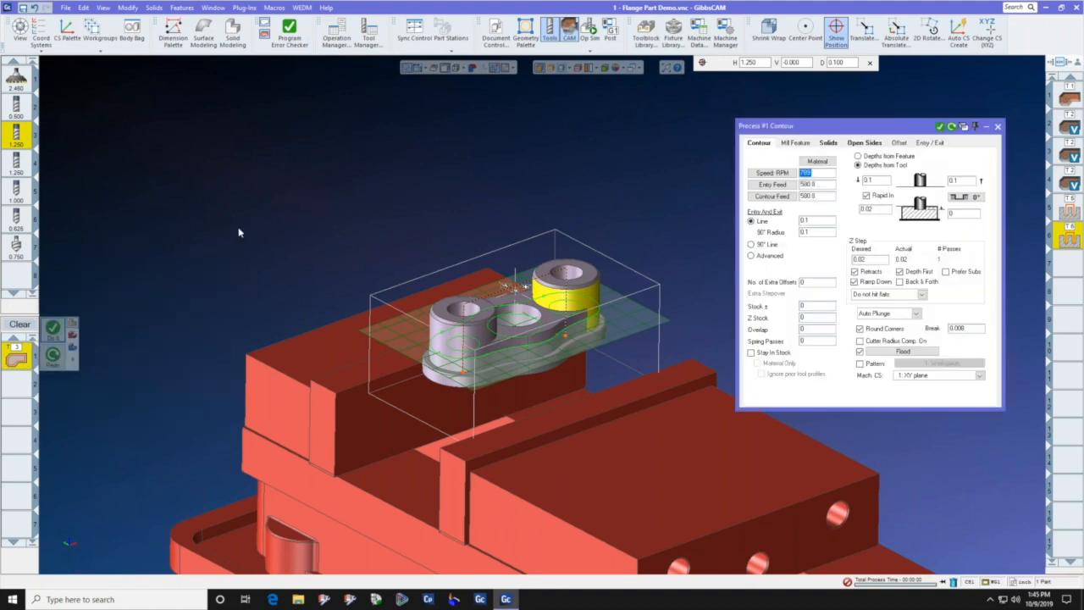
pyautogui.click(560, 69)
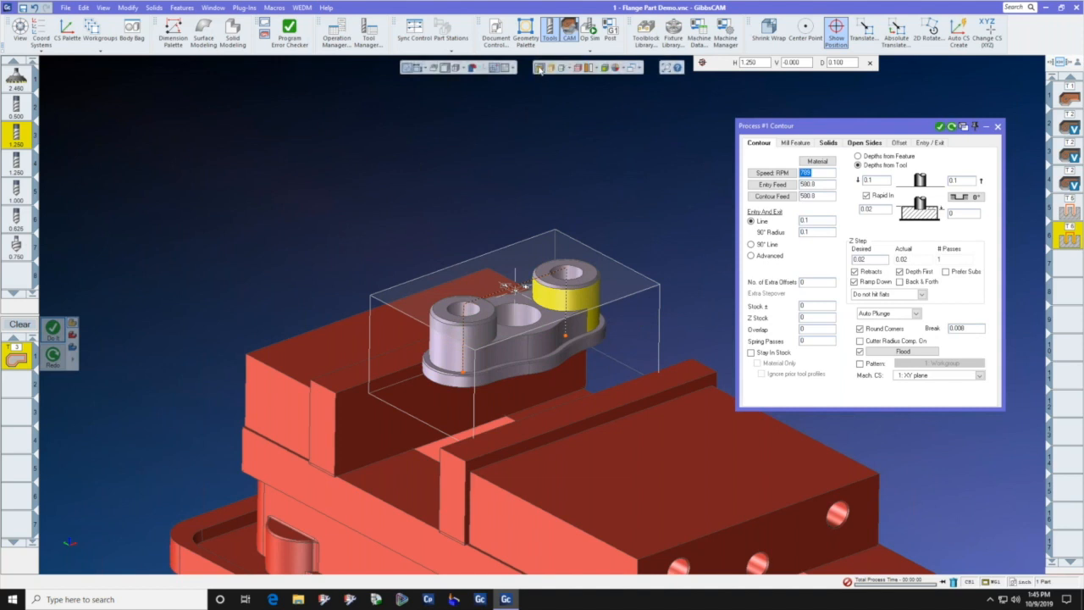
# - Set the contour's surface level to 0 and its final depth to -1.25, inspecting the flange from below
pyautogui.doubleClick(867, 209)
pyautogui.write('0')
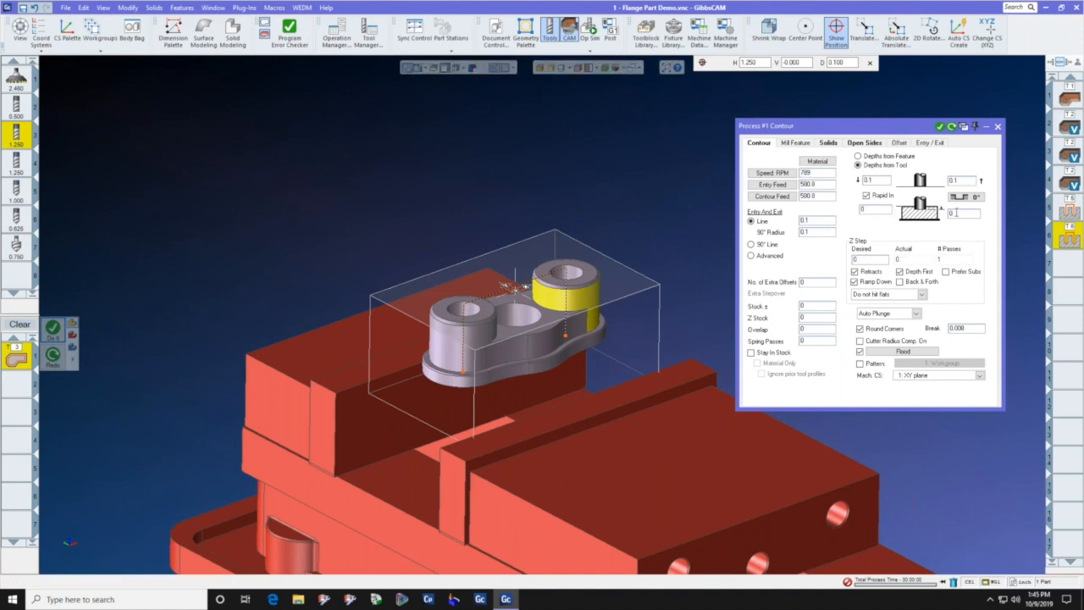
pyautogui.write('-1.25')
pyautogui.doubleClick(956, 213)
pyautogui.moveTo(694, 273); pyautogui.dragTo(480, 332, button='middle')
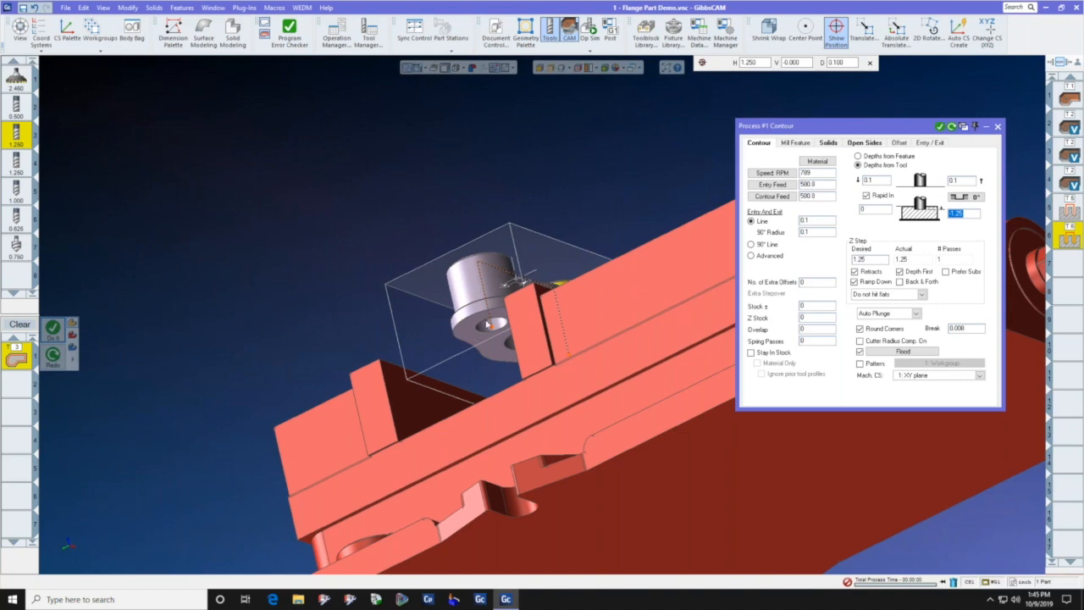
# - Check the contour's entry and solids settings, disable round corners, and enable cutter radius compensation
pyautogui.doubleClick(818, 223)
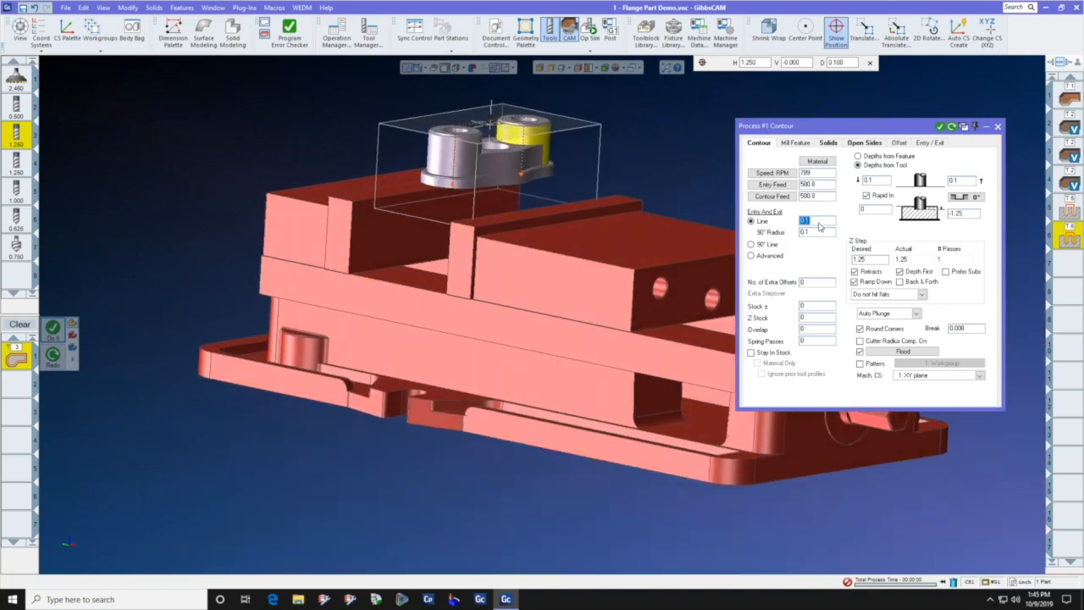
pyautogui.doubleClick(817, 234)
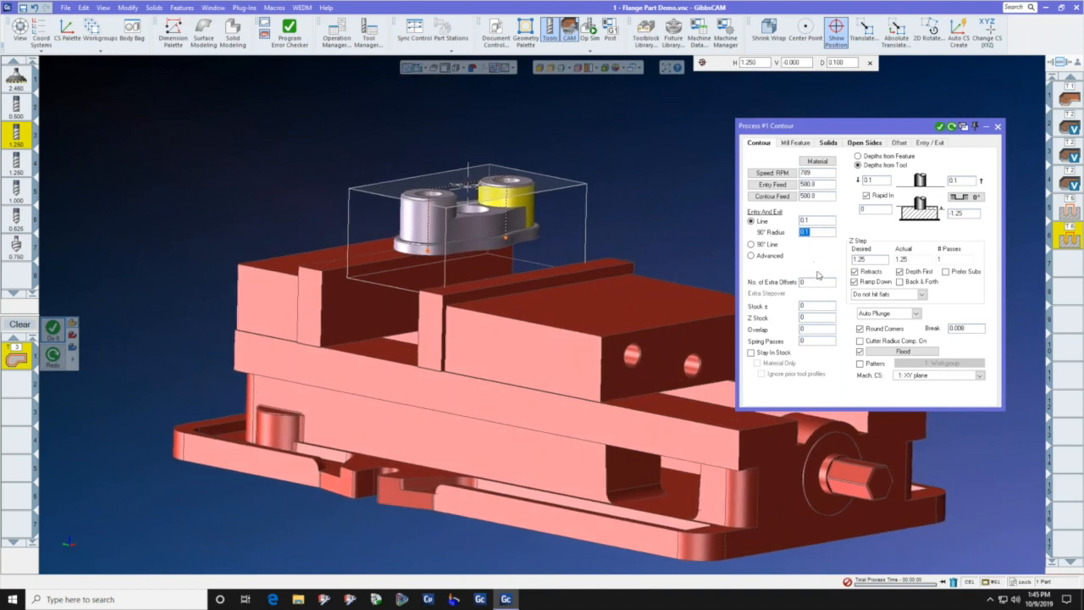
pyautogui.click(831, 144)
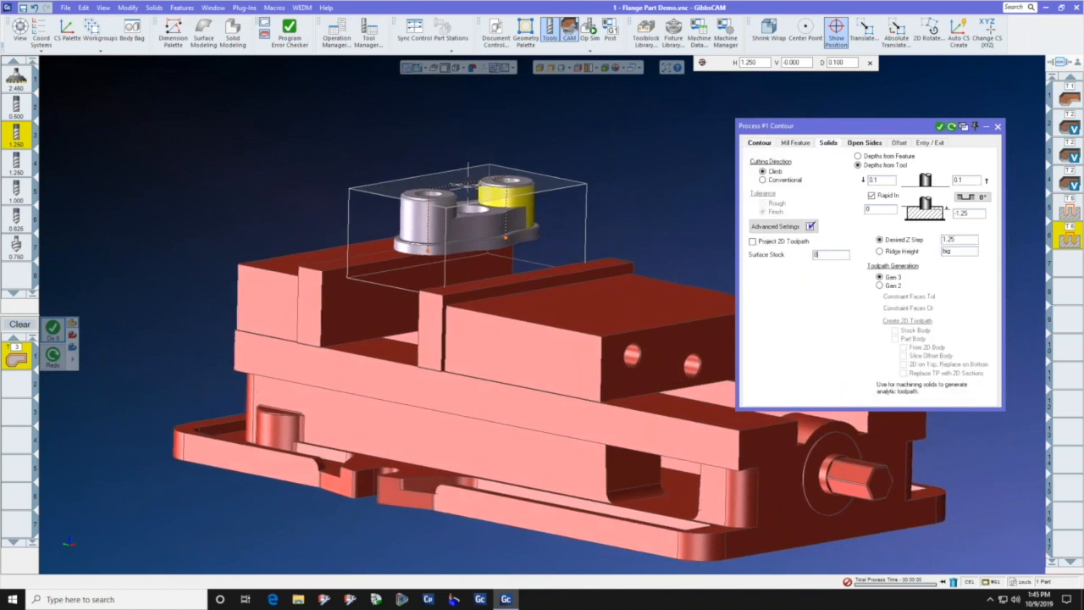
pyautogui.click(759, 143)
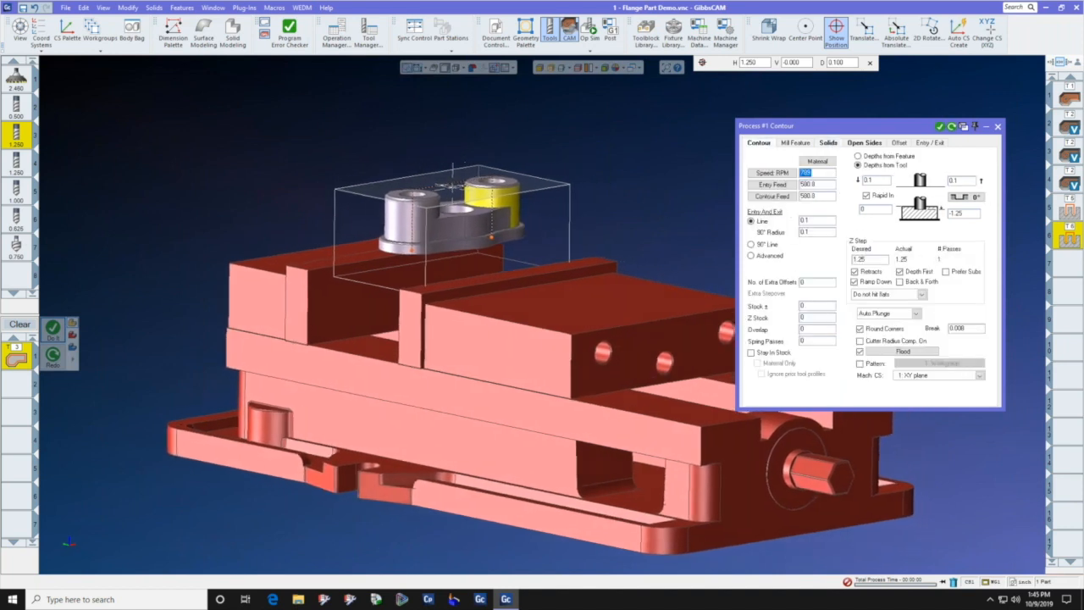
pyautogui.click(860, 328)
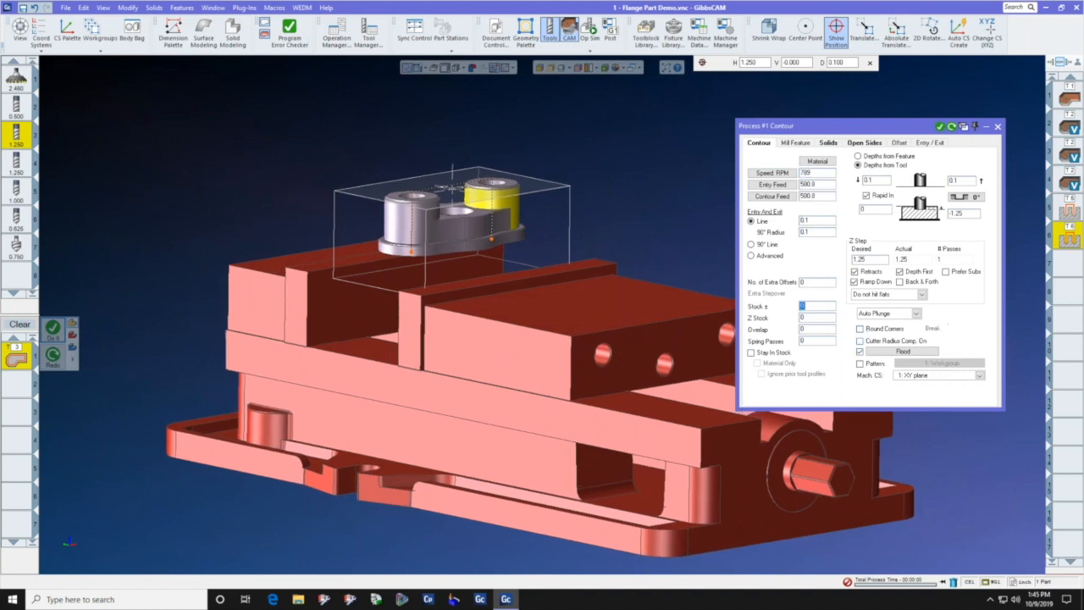
pyautogui.click(859, 340)
# - Select the flange body and generate the contour operation around its base
pyautogui.scroll(3, 562, 267)
pyautogui.doubleClick(504, 271)
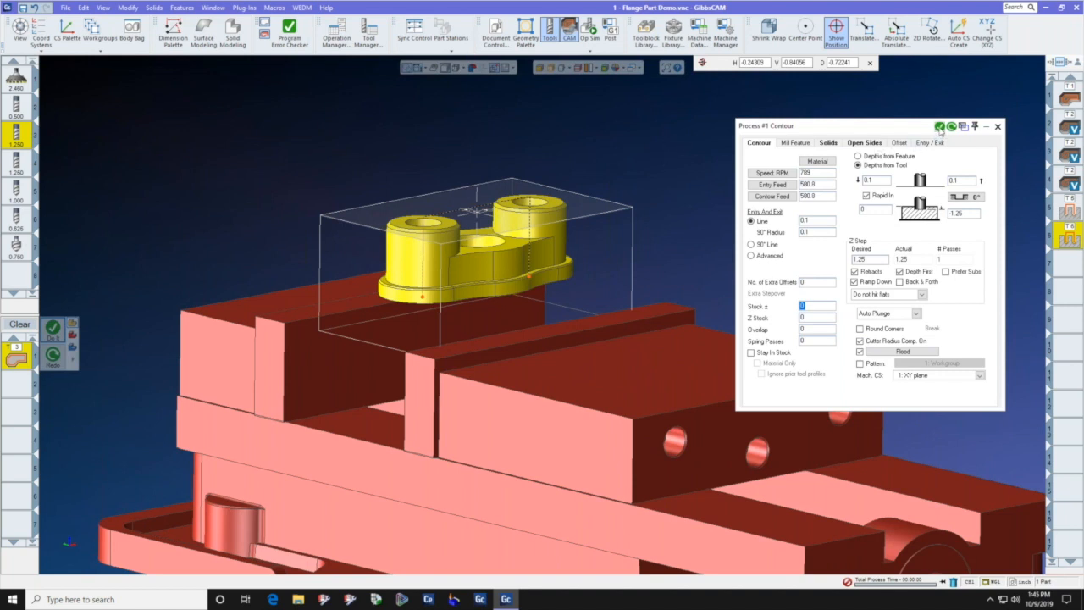
pyautogui.moveTo(654, 165); pyautogui.dragTo(649, 172, button='middle')
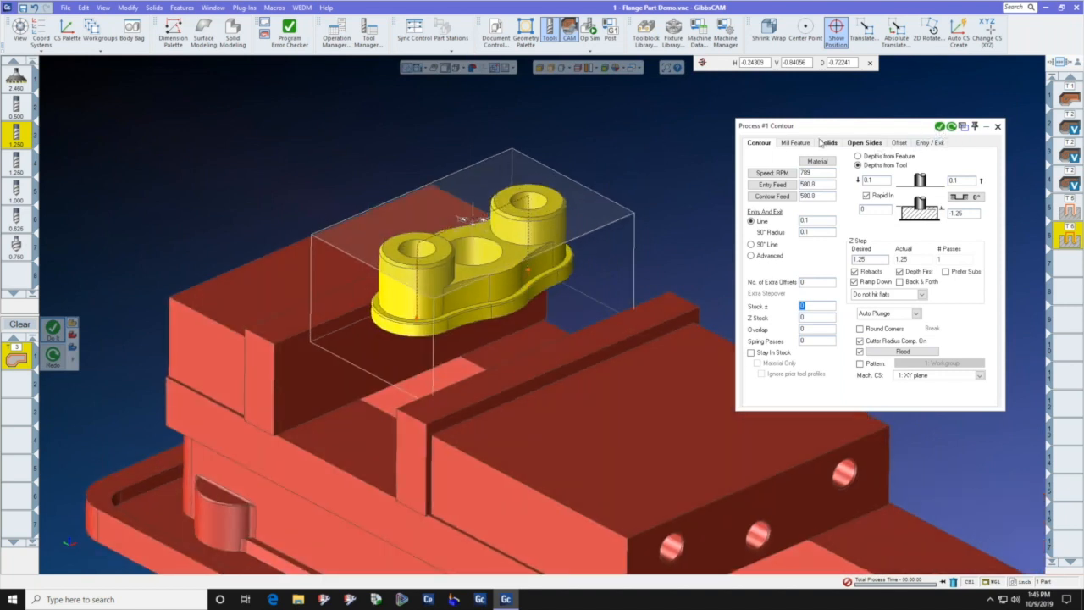
pyautogui.click(939, 126)
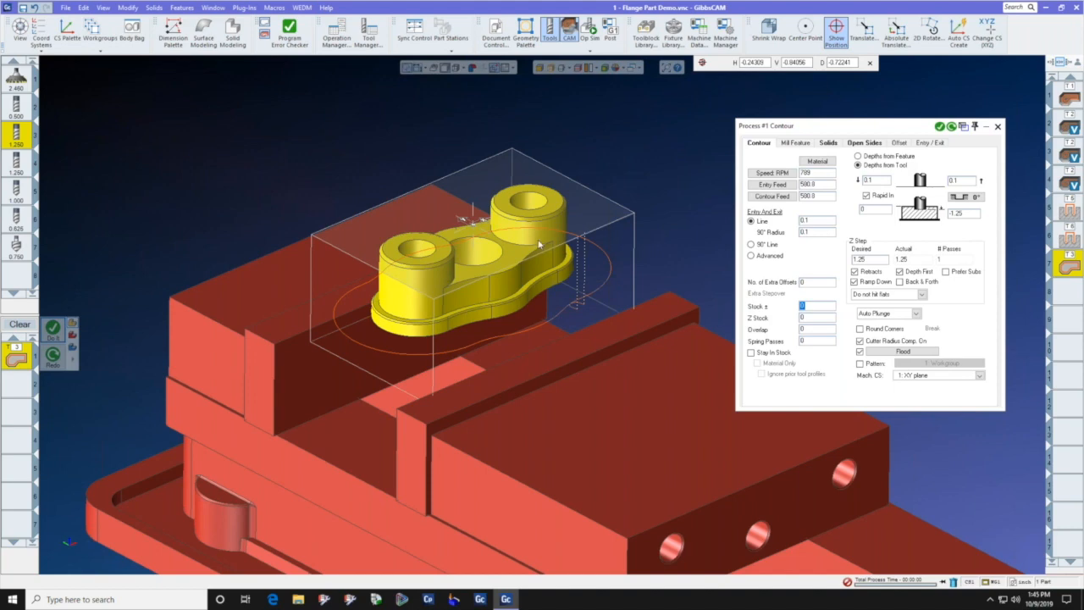
# - Set the contour's final depth to -1 and generate a separate contour operation at that level
pyautogui.scroll(3, 538, 245)
pyautogui.click(973, 217)
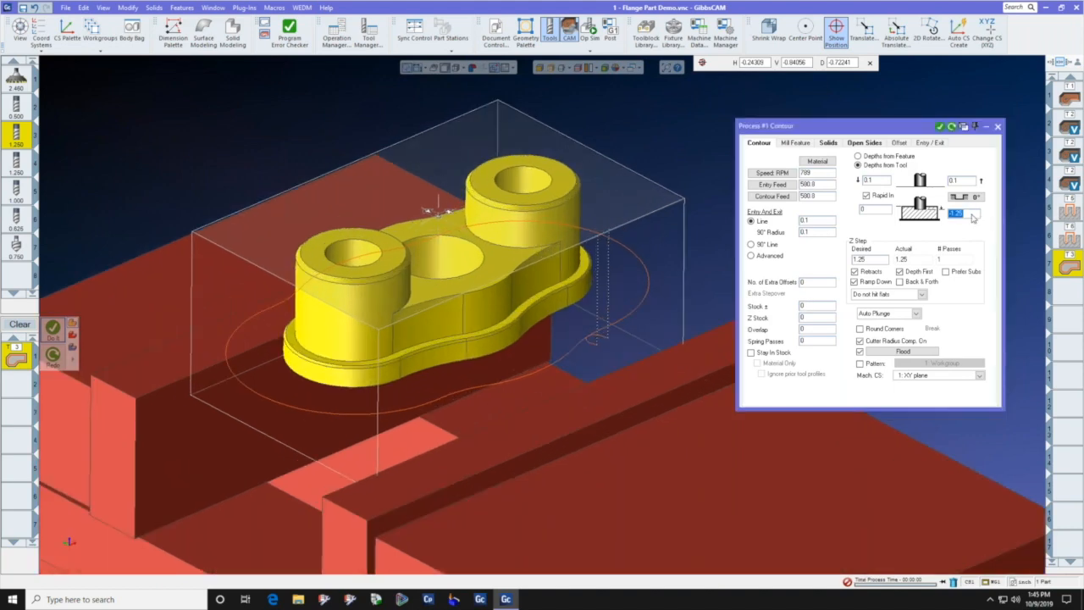
pyautogui.scroll(5, 534, 306)
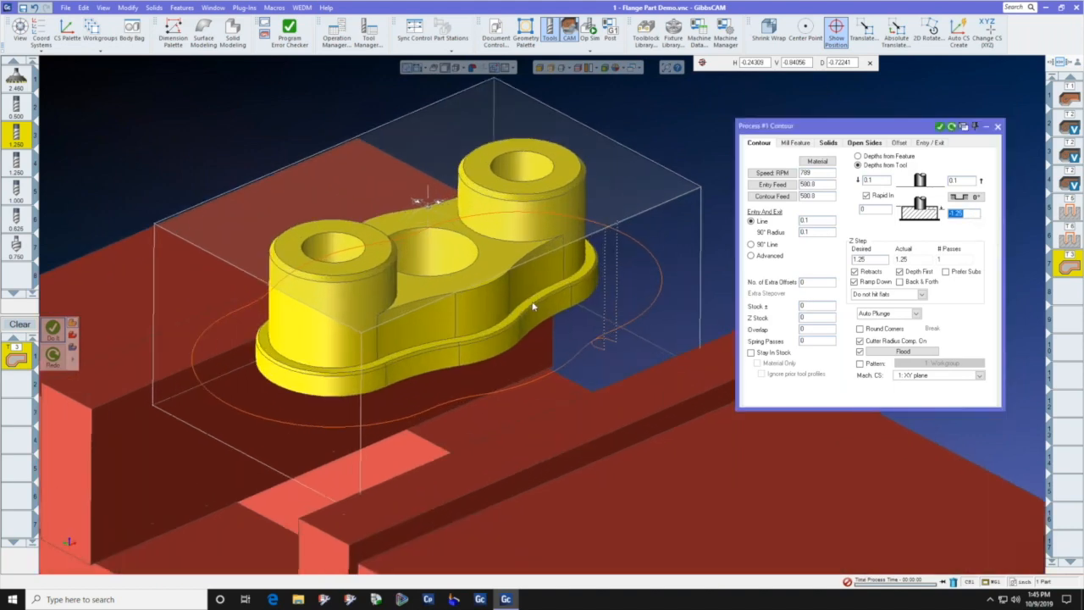
pyautogui.write('1')
pyautogui.scroll(-5, 530, 298)
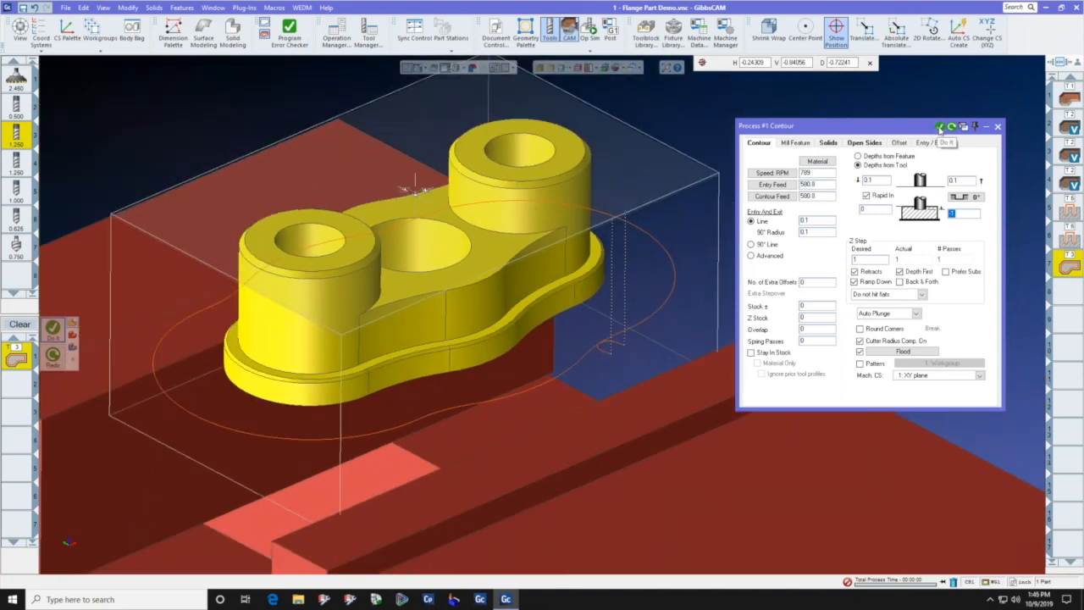
pyautogui.click(939, 127)
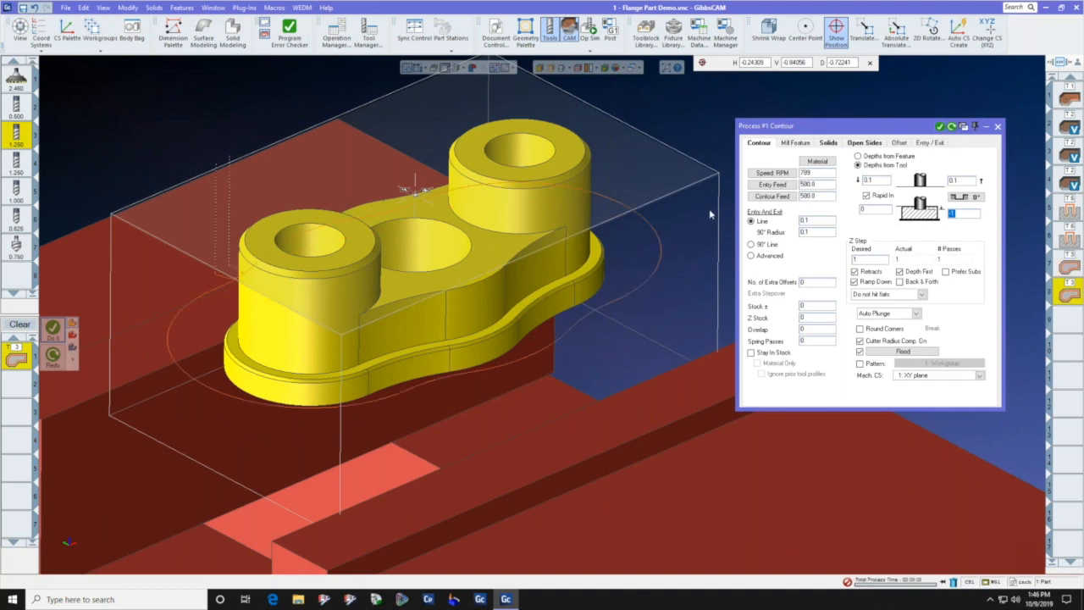
# - Review both contour operations, set the final depth to -0.5, and generate another contour operation
pyautogui.doubleClick(1075, 263)
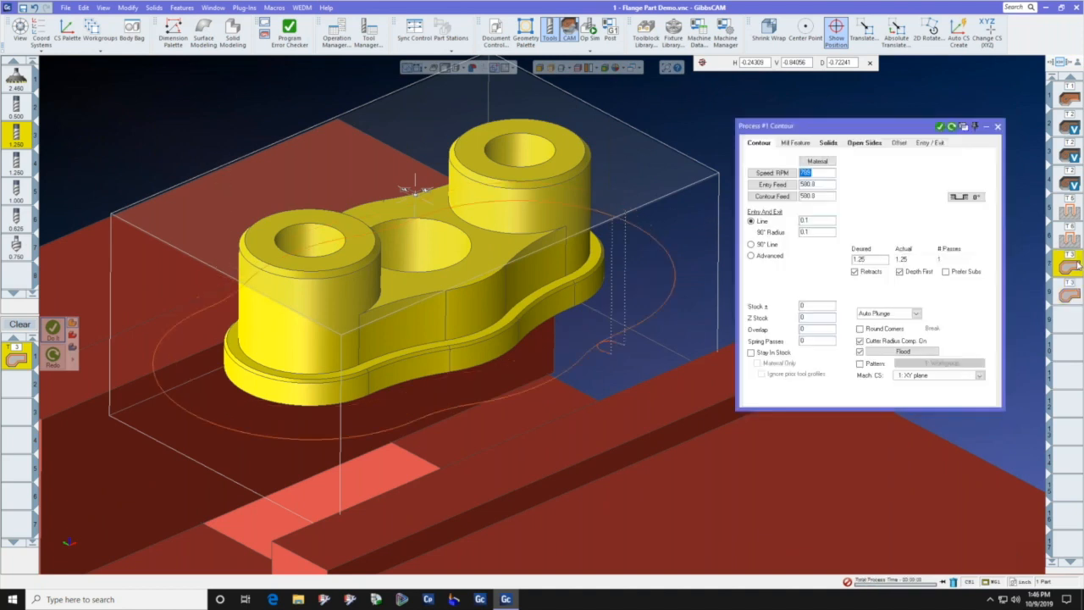
pyautogui.doubleClick(1071, 292)
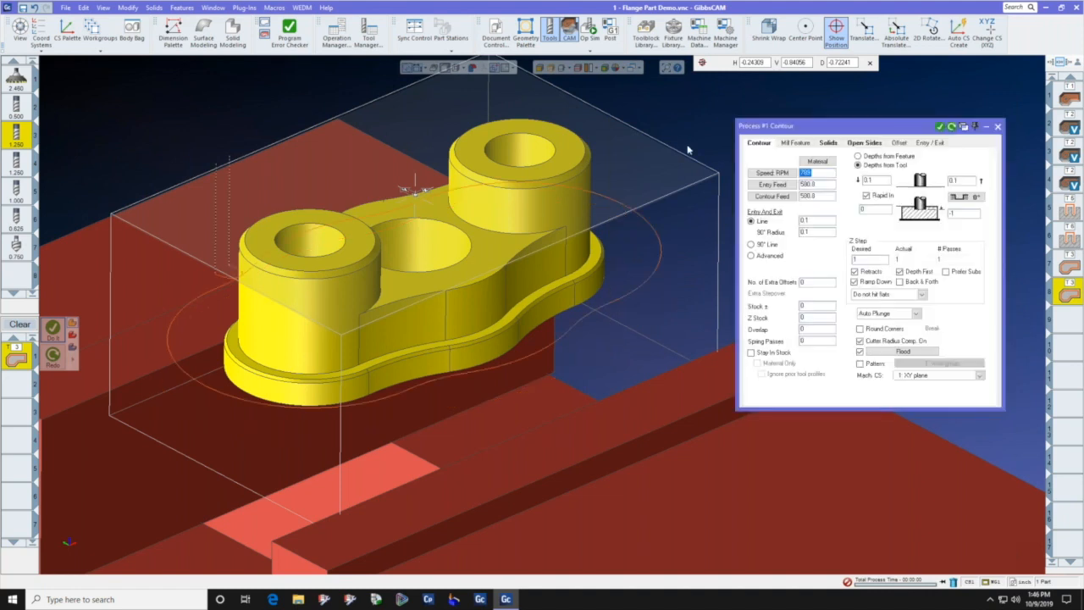
pyautogui.doubleClick(951, 213)
pyautogui.write('-0.5')
pyautogui.click(939, 126)
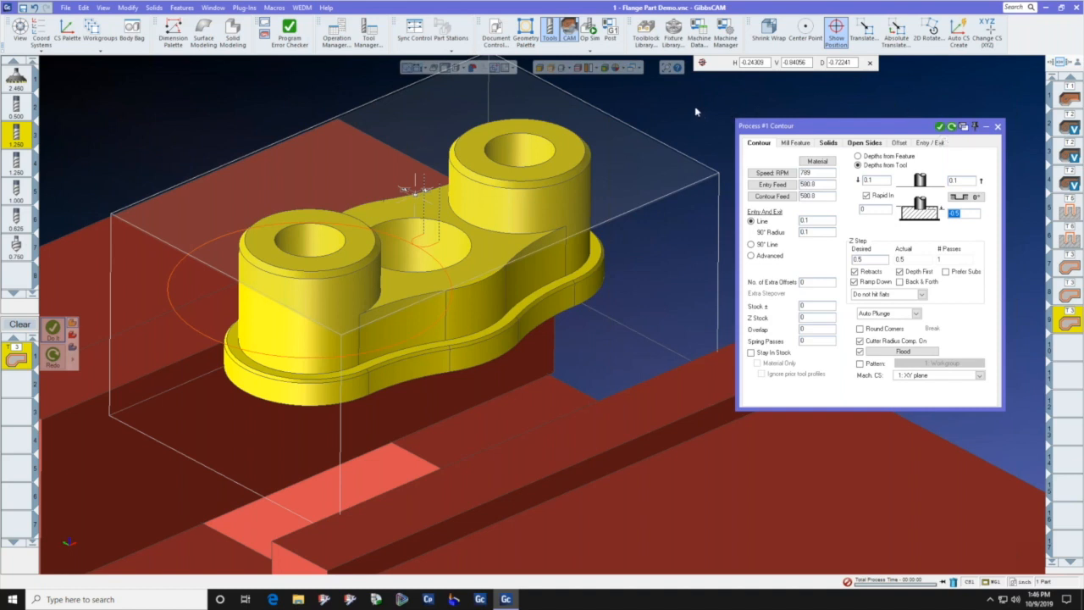
# - Display the geometry and coordinate grid, select the circle around the near boss, and examine it from top and isometric views
pyautogui.click(560, 70)
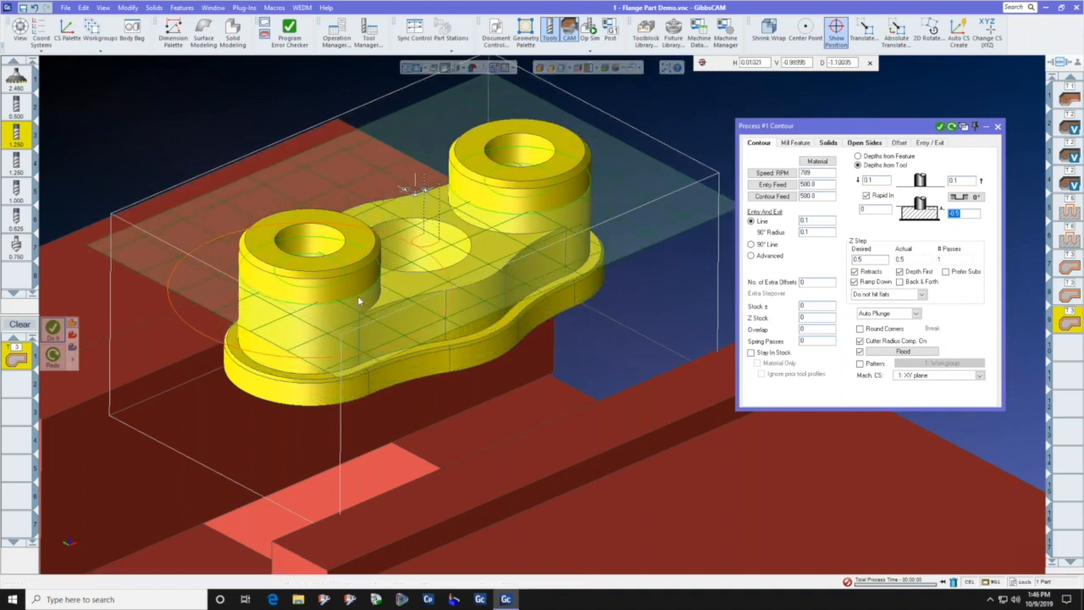
pyautogui.click(357, 296)
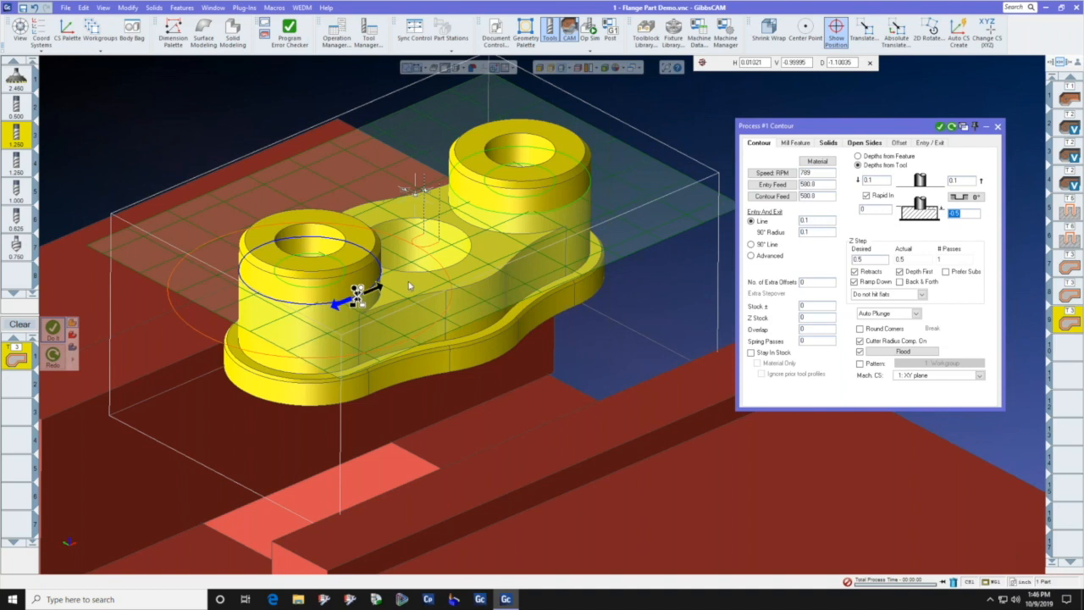
pyautogui.moveTo(61, 528)
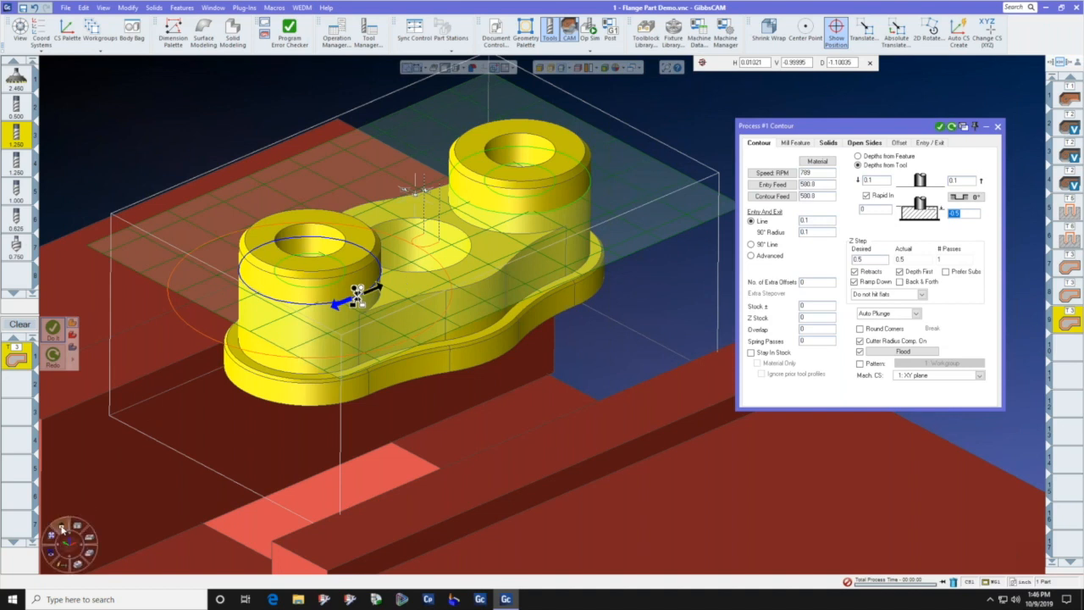
pyautogui.click(61, 528)
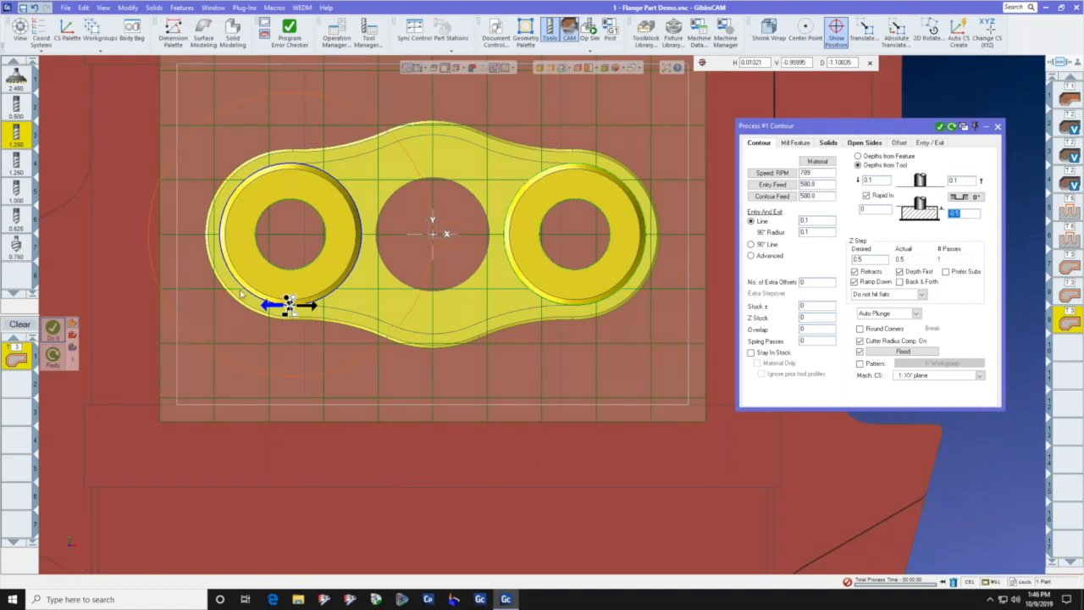
pyautogui.scroll(3, 312, 321)
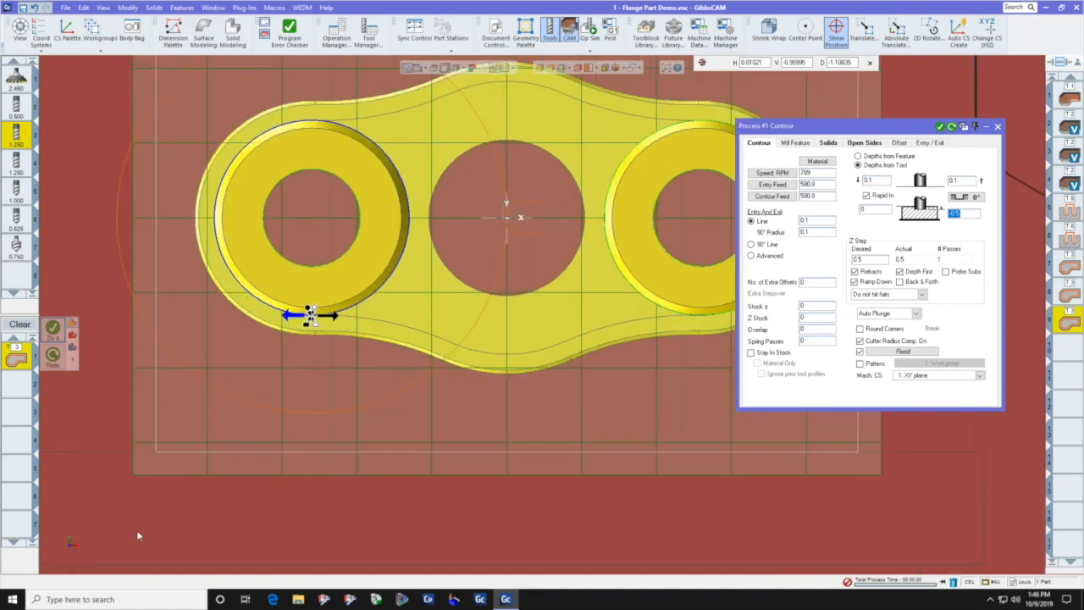
pyautogui.click(85, 531)
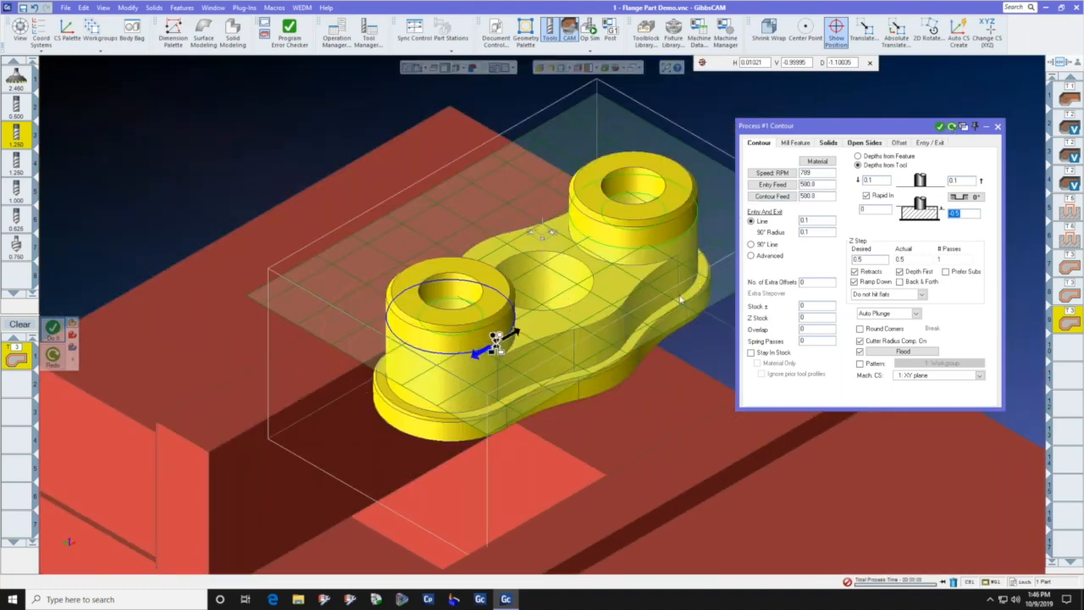
# - Select the circle around the far boss, generate its contour operation at depth -0.5, and disable ramp down
pyautogui.click(682, 242)
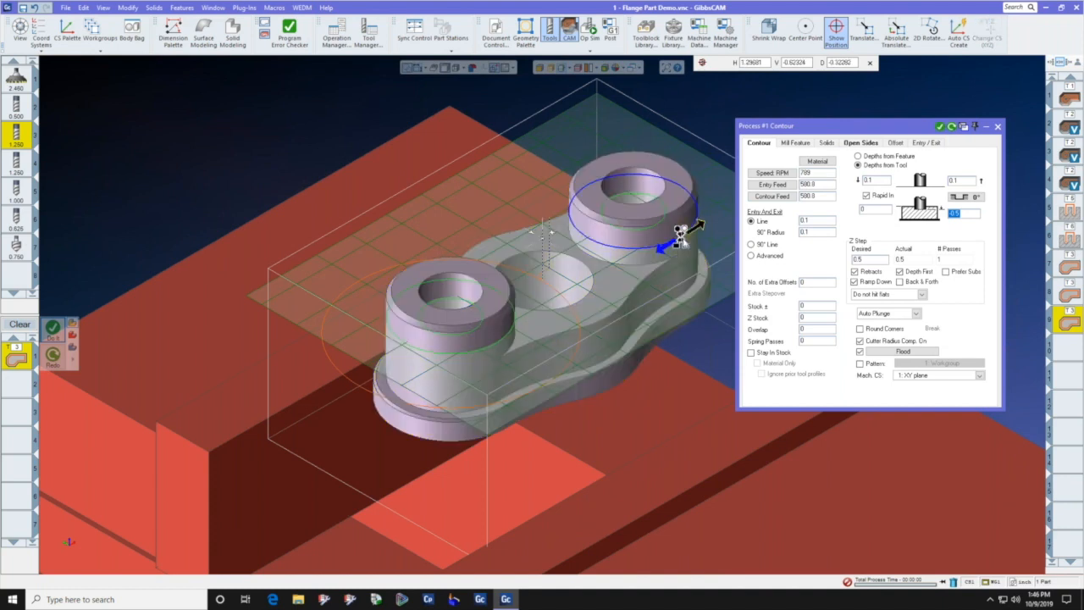
pyautogui.click(941, 127)
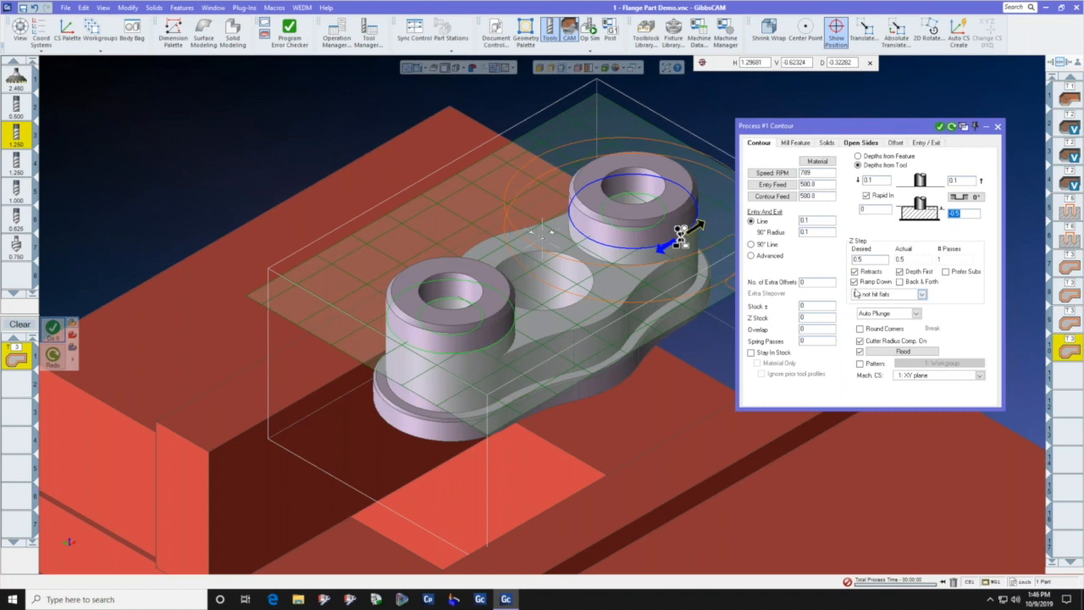
pyautogui.click(854, 281)
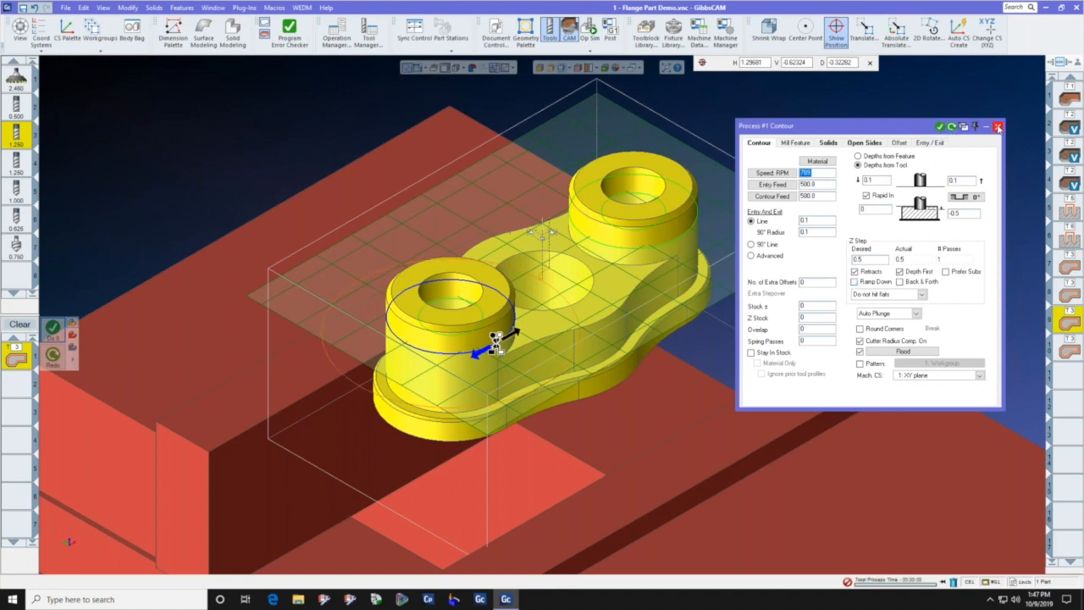
# - Review the far boss's contour operation, and close the process settings and position readout
pyautogui.click(997, 126)
pyautogui.doubleClick(1065, 347)
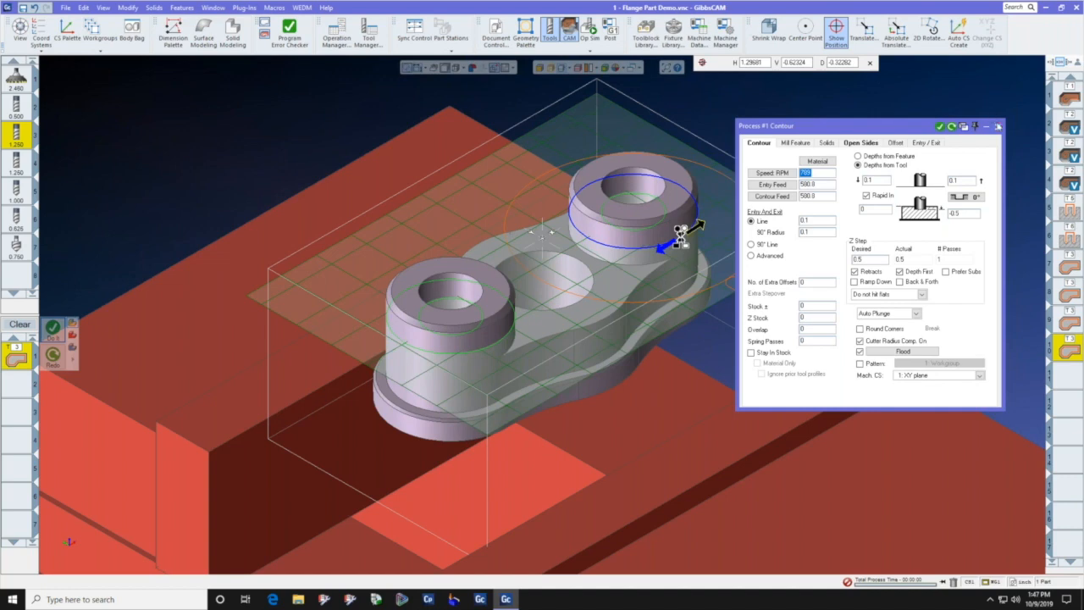
pyautogui.click(998, 126)
pyautogui.click(869, 62)
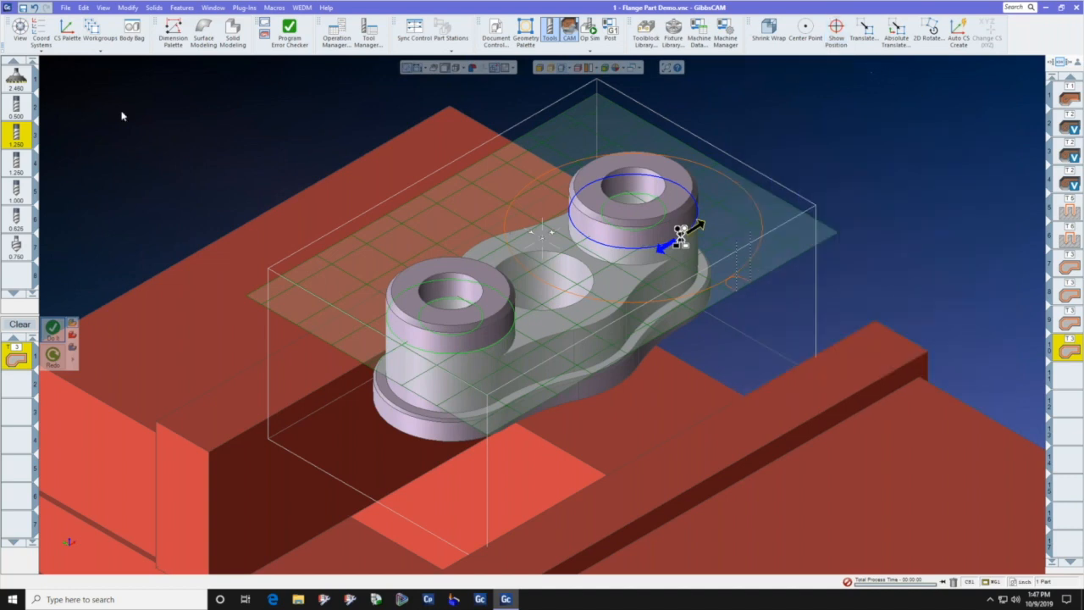
# - Reopen the 1 - Flange Part Demo part without saving the current changes
pyautogui.click(66, 8)
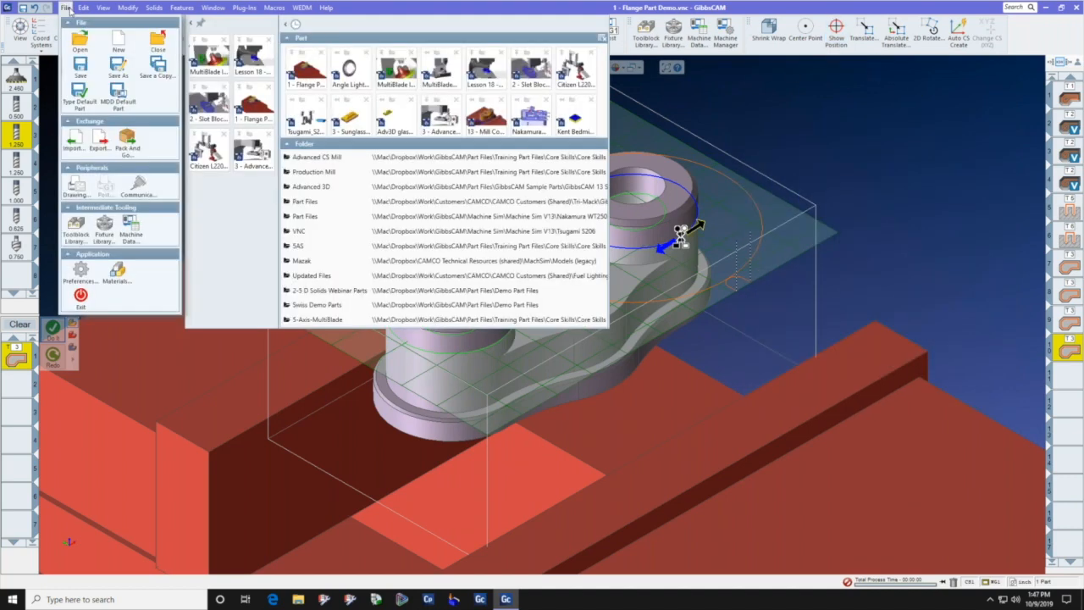
pyautogui.click(252, 105)
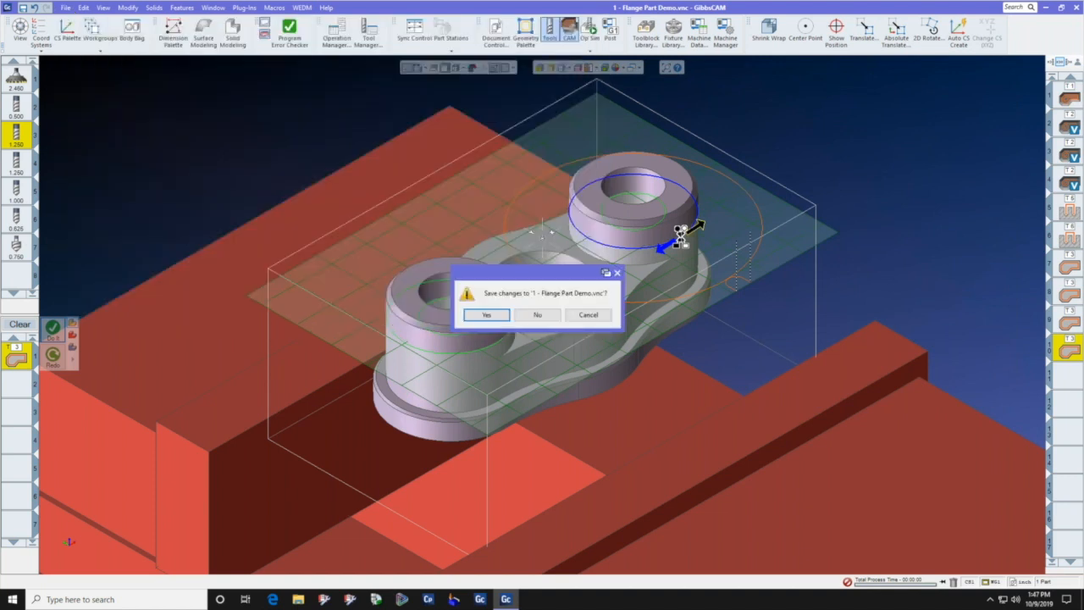
pyautogui.click(549, 313)
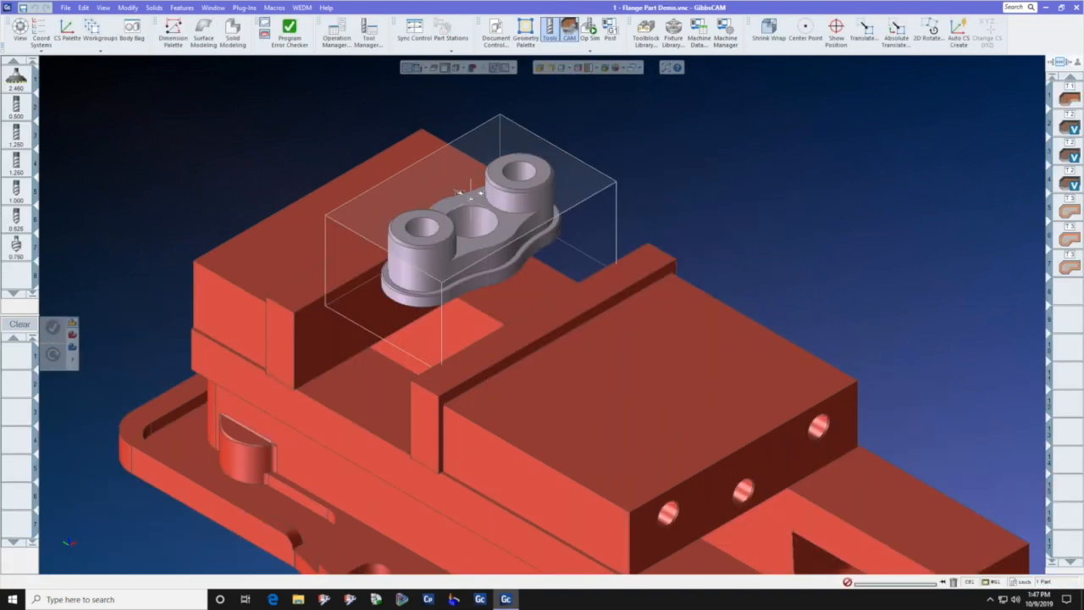
# - Open the 2 - Slot Block Demo part and select the block body
pyautogui.click(68, 9)
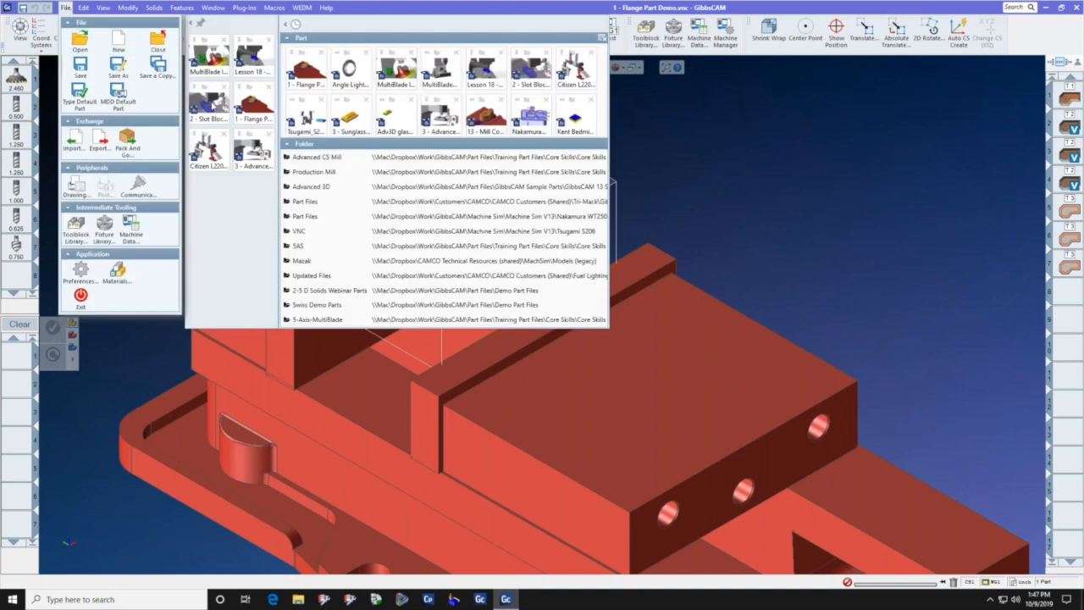
pyautogui.click(211, 104)
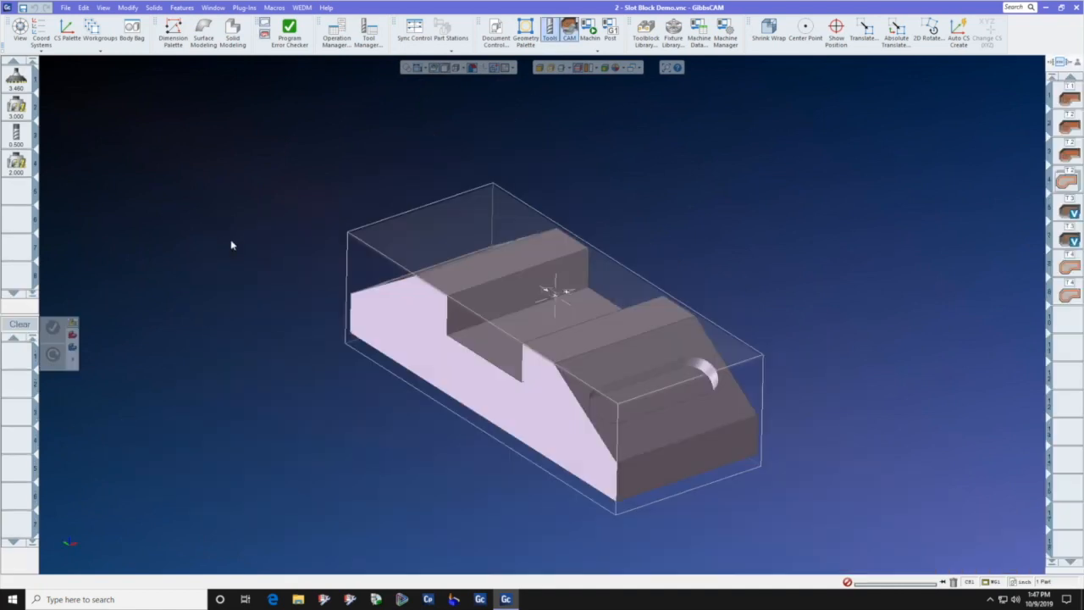
pyautogui.click(415, 338)
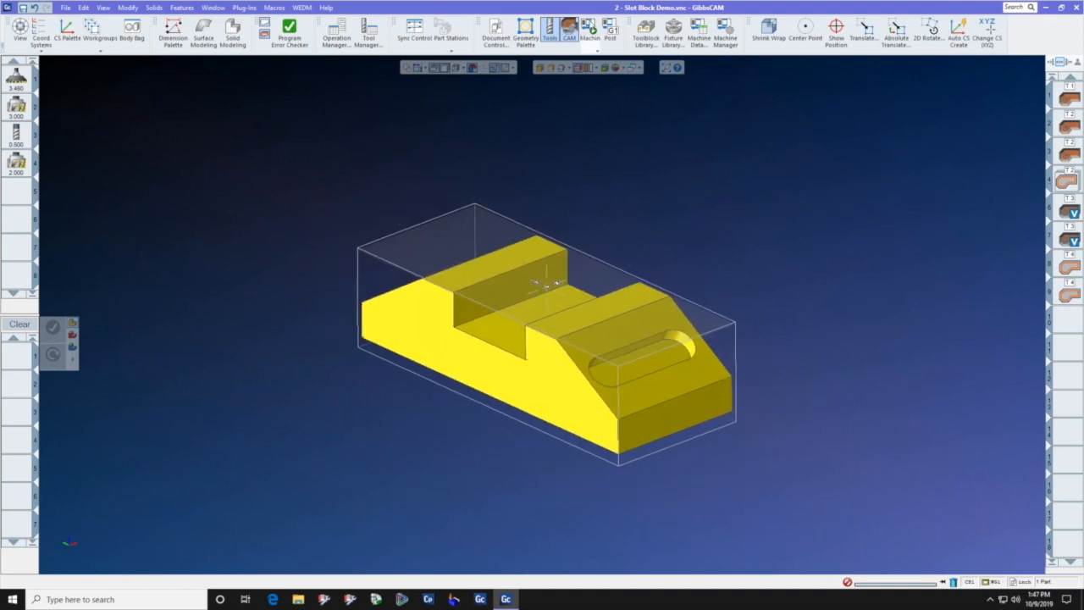
# - Start the machine simulation for the slot block and open its axis position display
pyautogui.click(590, 27)
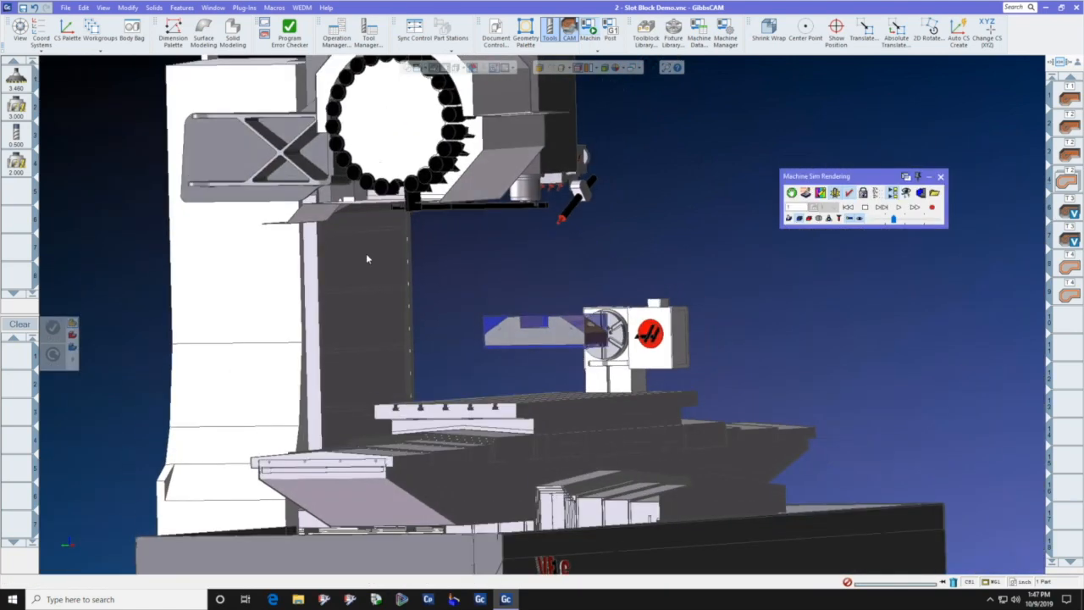
pyautogui.moveTo(583, 378); pyautogui.dragTo(637, 333, button='middle')
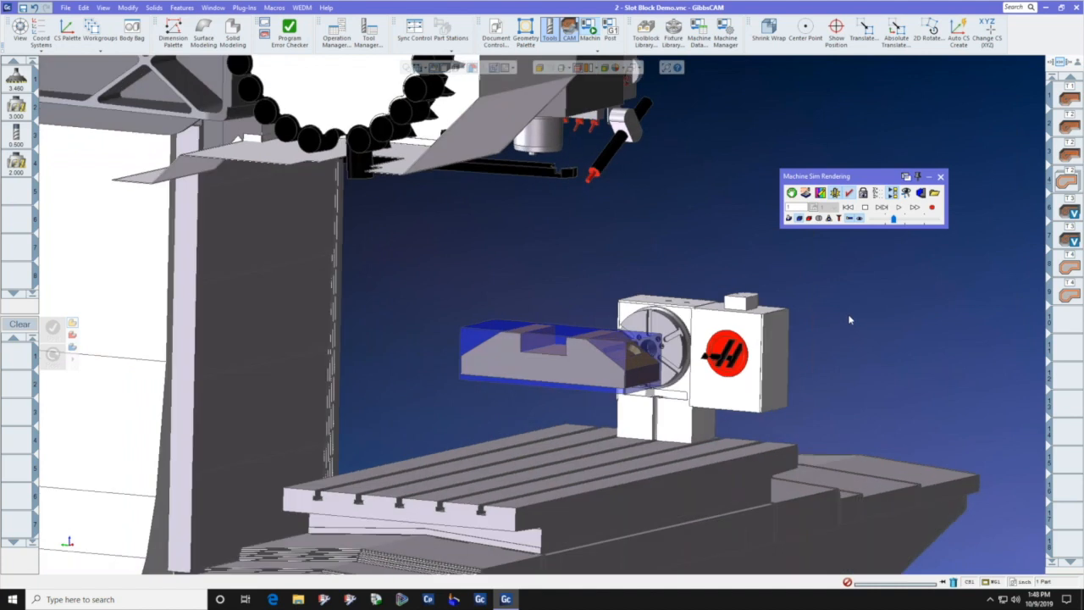
pyautogui.moveTo(882, 181); pyautogui.dragTo(948, 326)
pyautogui.click(943, 337)
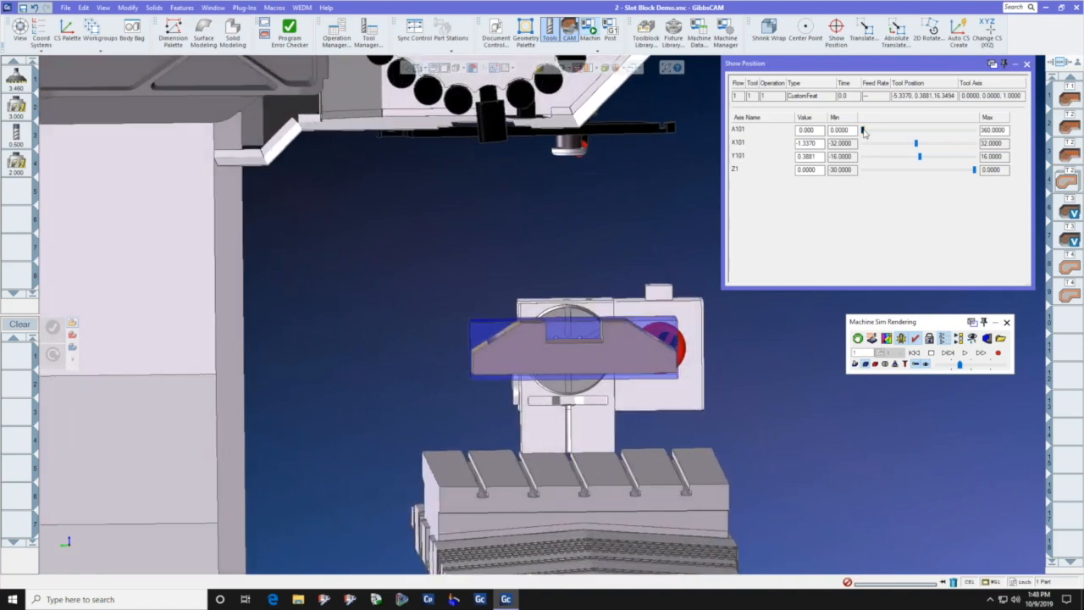
# - Rotate the A101 axis to about 90 degrees and back to about 8.5 to examine the part's clearance from the table
pyautogui.moveTo(863, 131); pyautogui.dragTo(889, 136)
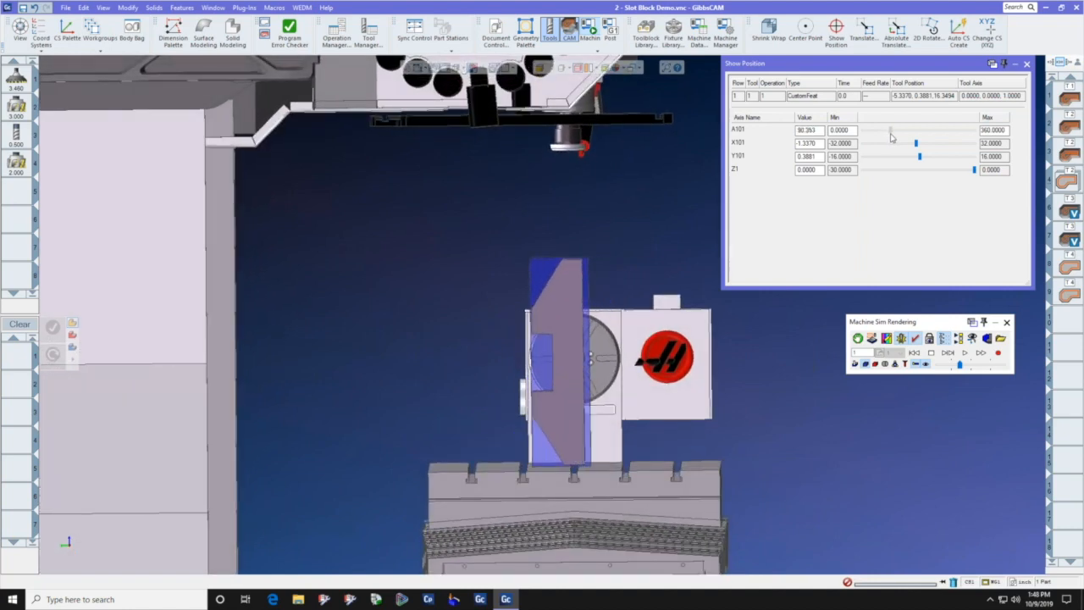
pyautogui.scroll(5, 574, 454)
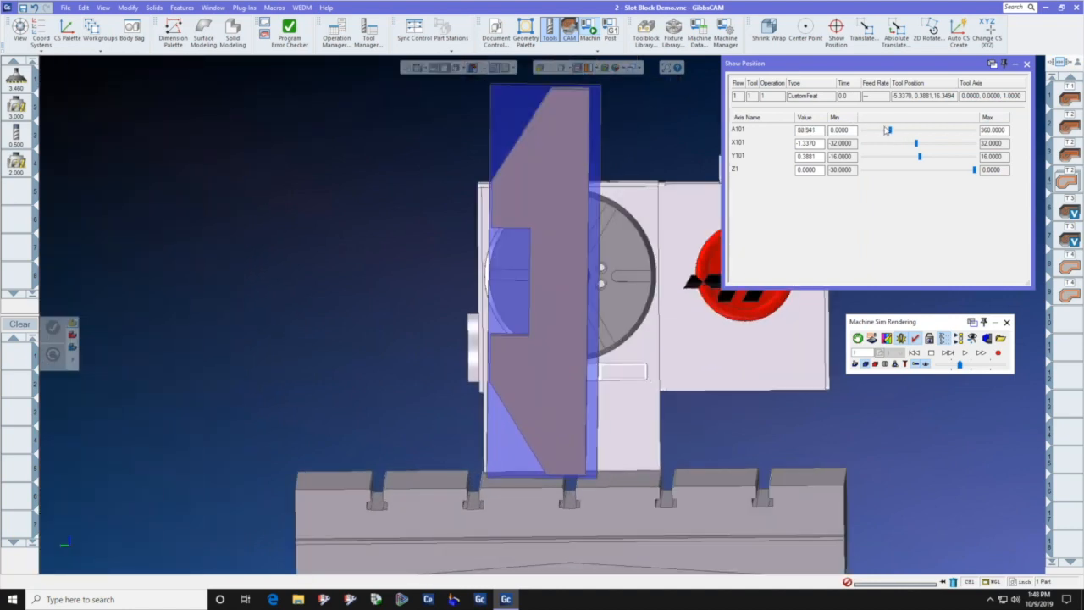
pyautogui.moveTo(890, 131); pyautogui.dragTo(866, 130)
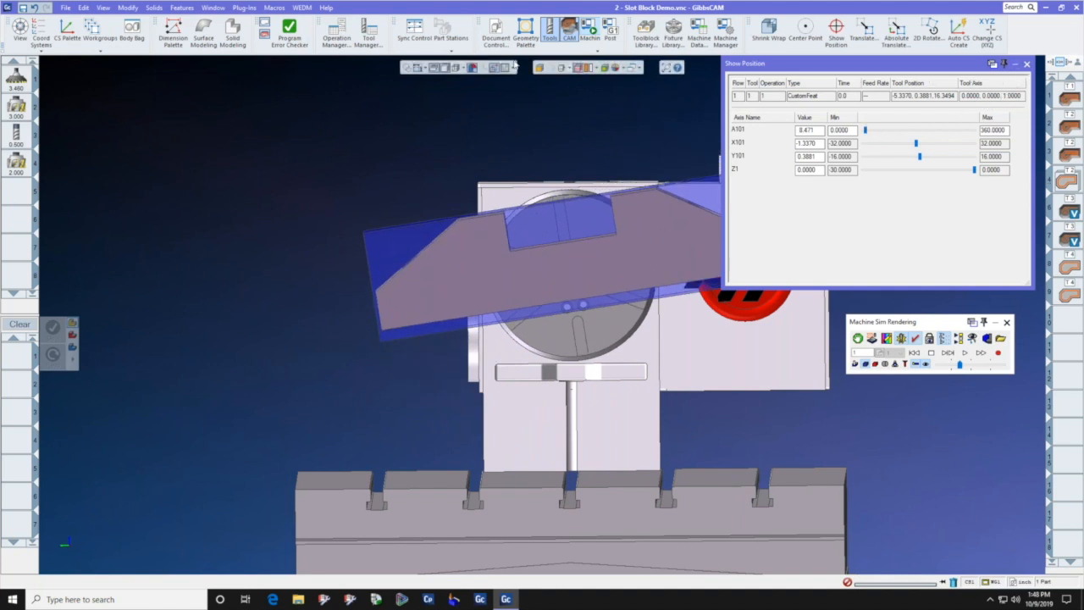
# - Set the part offset Z to 6 in the document settings
pyautogui.click(496, 31)
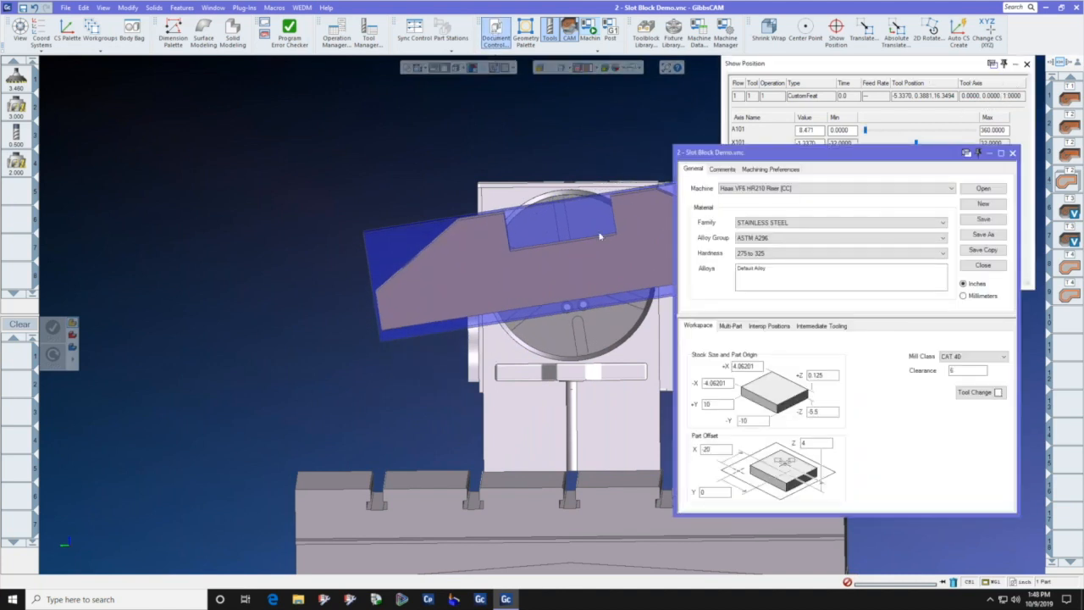
pyautogui.click(819, 443)
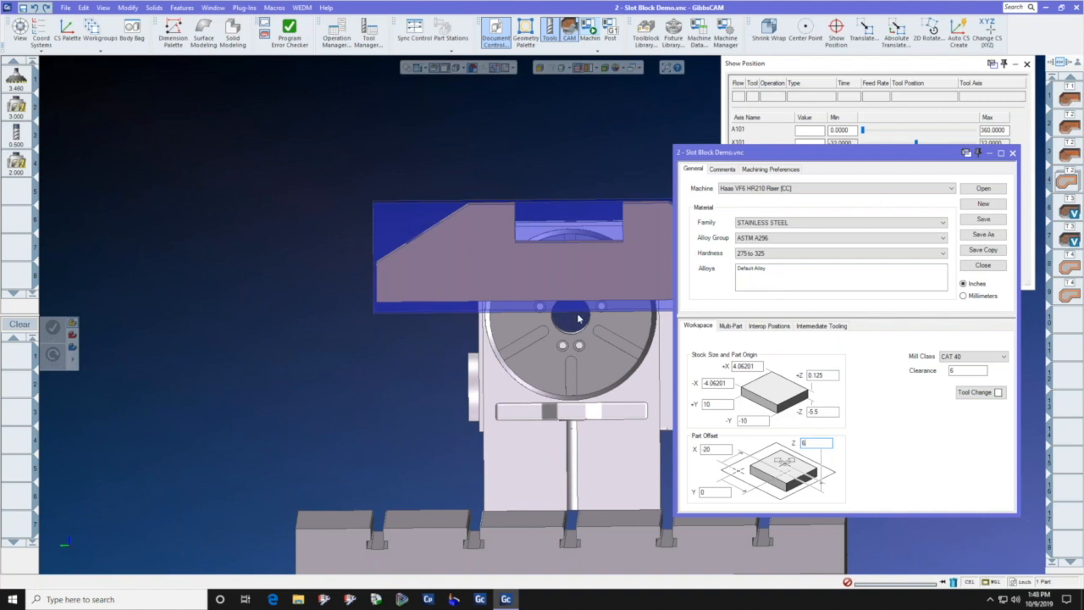
pyautogui.click(1012, 153)
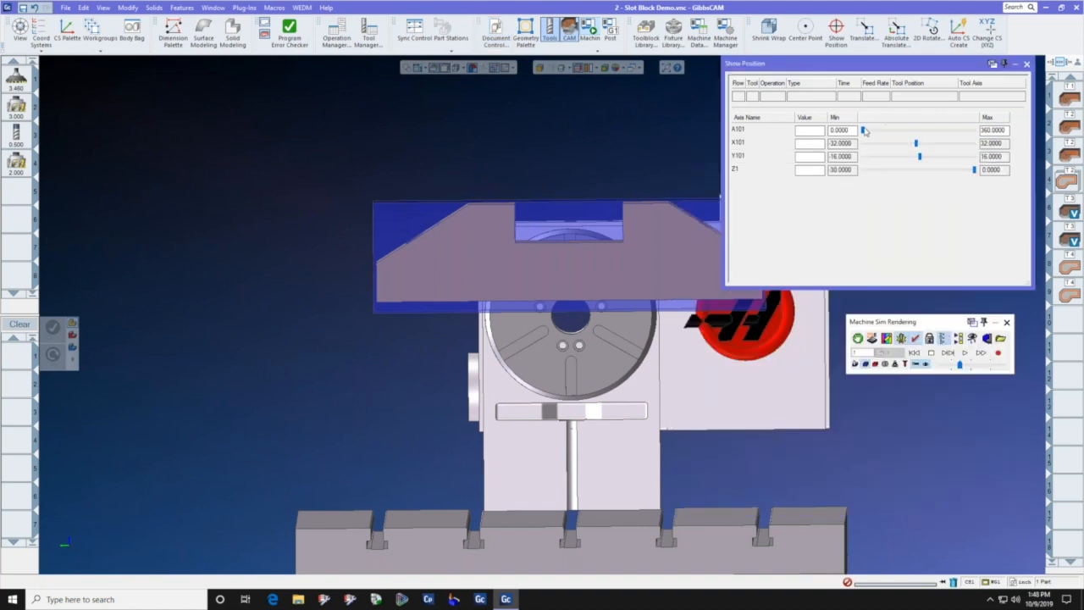
# - Test the raised block's rotation with the A101 axis at 45 and -45 degrees
pyautogui.moveTo(867, 132)
pyautogui.mouseDown()
pyautogui.moveTo(896, 136)
pyautogui.moveTo(867, 133)
pyautogui.mouseUp()
pyautogui.doubleClick(818, 132)
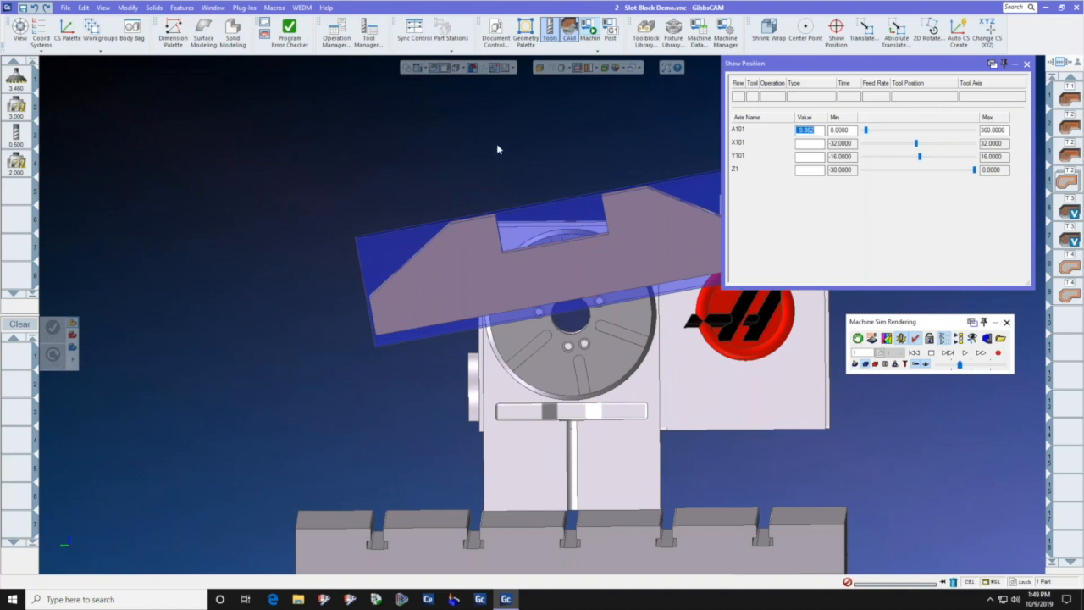
pyautogui.moveTo(497, 148); pyautogui.dragTo(421, 148, button='middle')
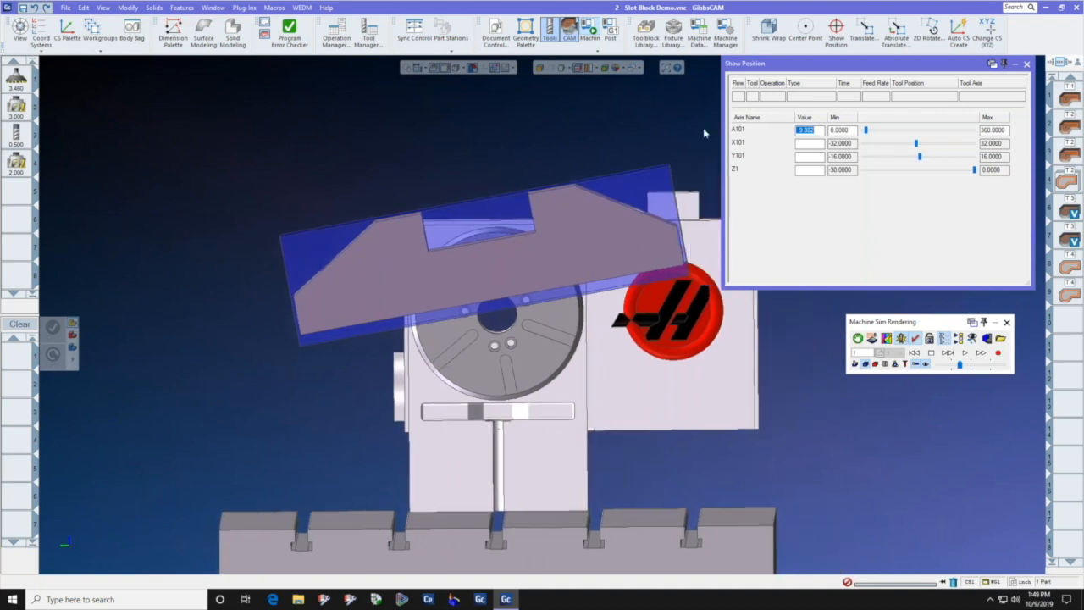
pyautogui.write('45')
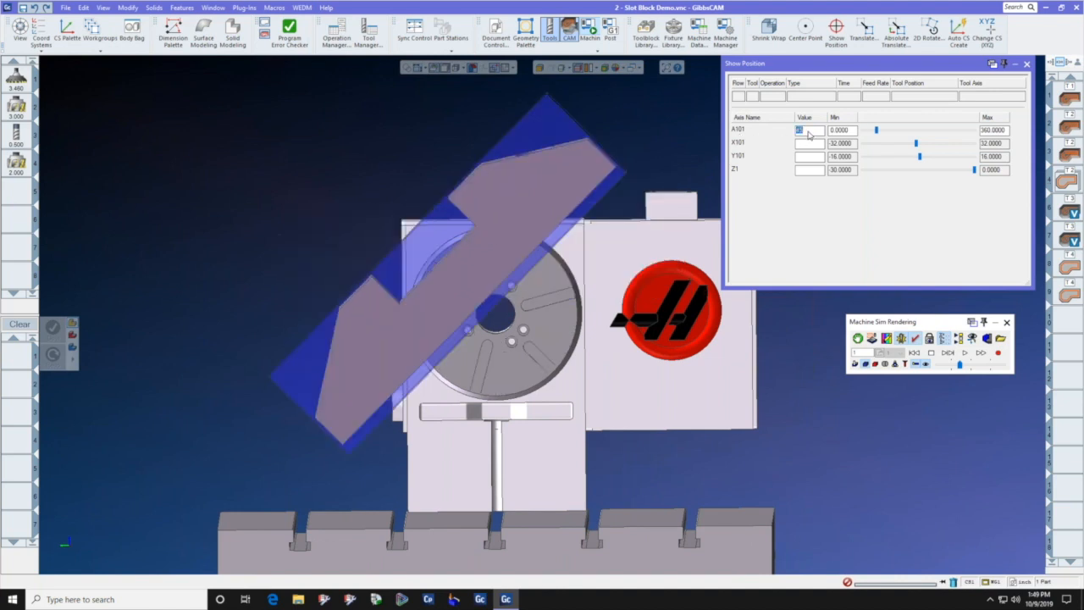
pyautogui.write('-45')
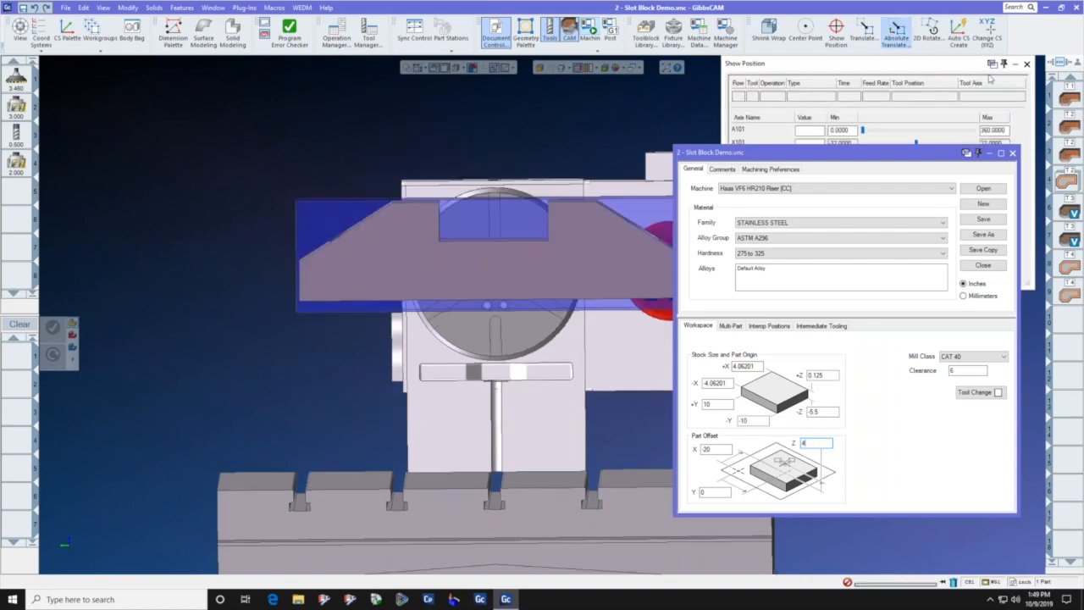
# - Restore the part offset Z to 4 and rotate the A101 axis to 45 degrees
pyautogui.click(1012, 153)
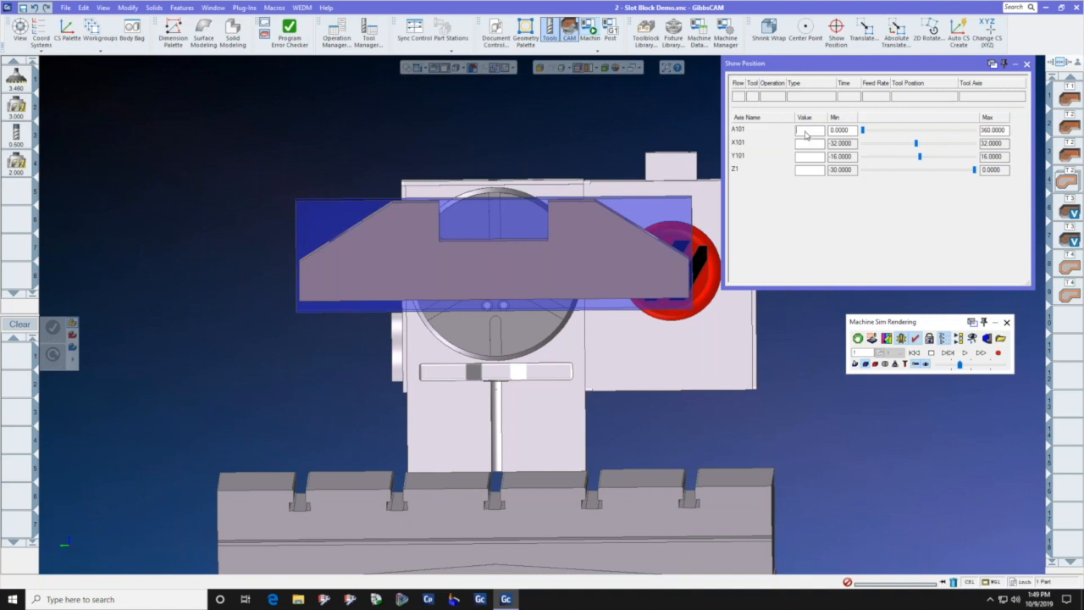
pyautogui.click(807, 132)
pyautogui.write('45')
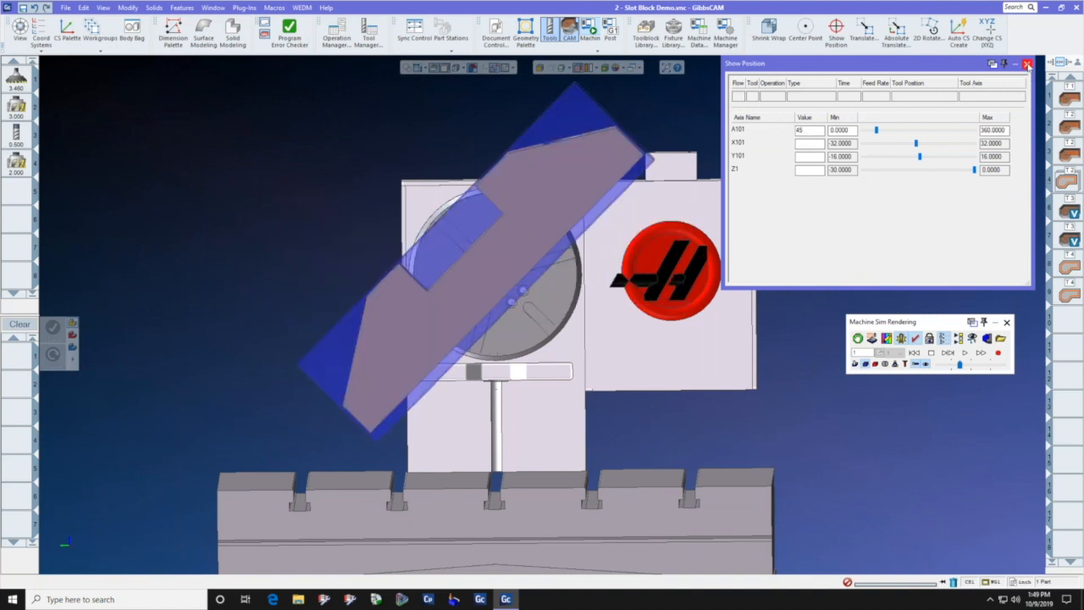
# - Close the axis position display and restart the slot block's machine simulation
pyautogui.click(1026, 63)
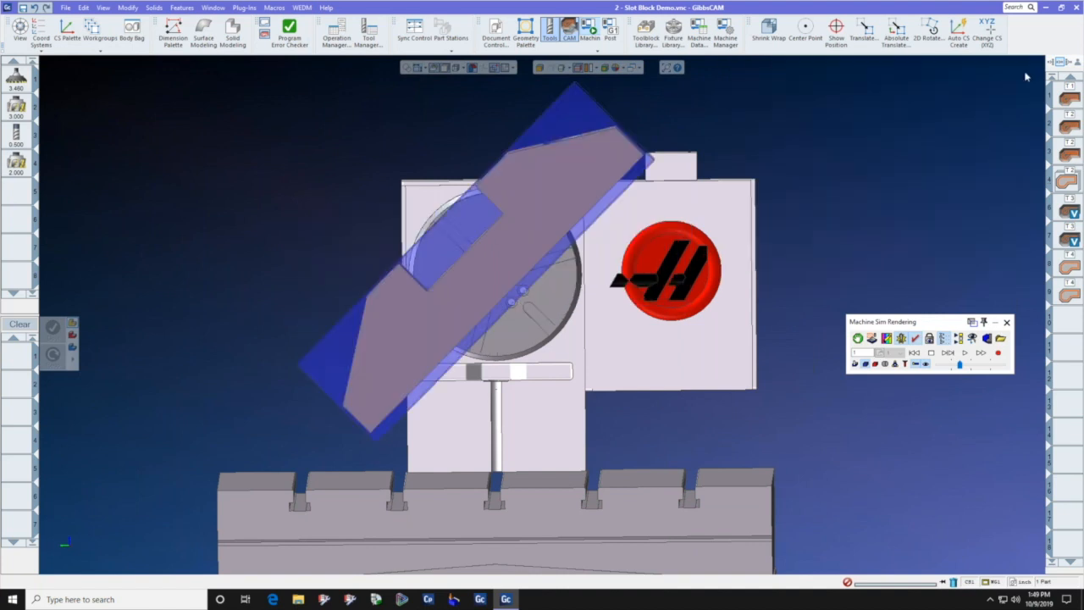
pyautogui.click(1007, 322)
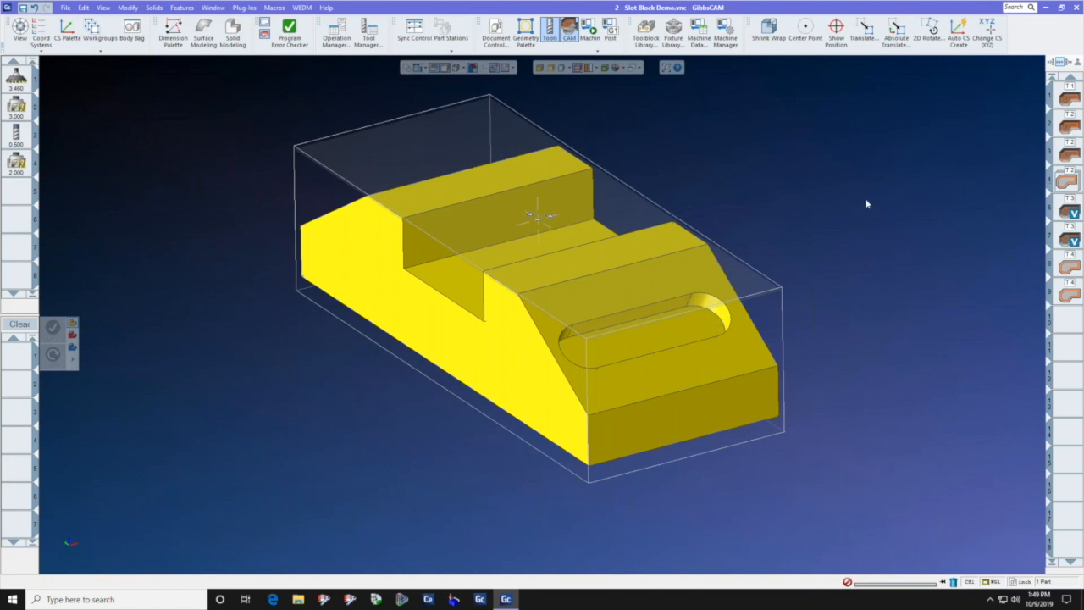
pyautogui.click(590, 31)
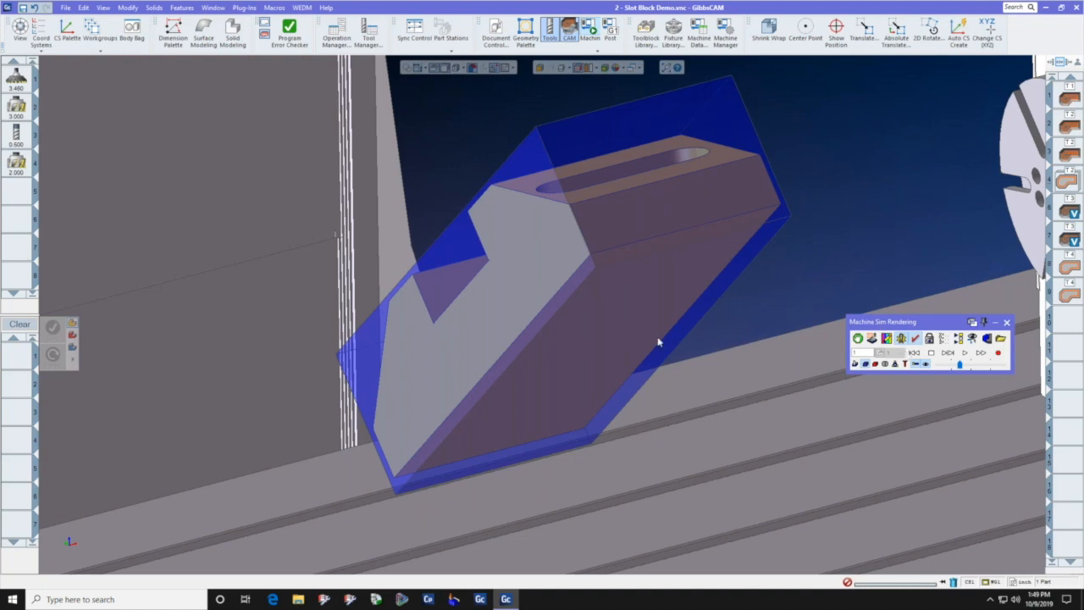
# - Run the slot block's machine simulation with the machine and rotary axis in view
pyautogui.scroll(-6, 659, 342)
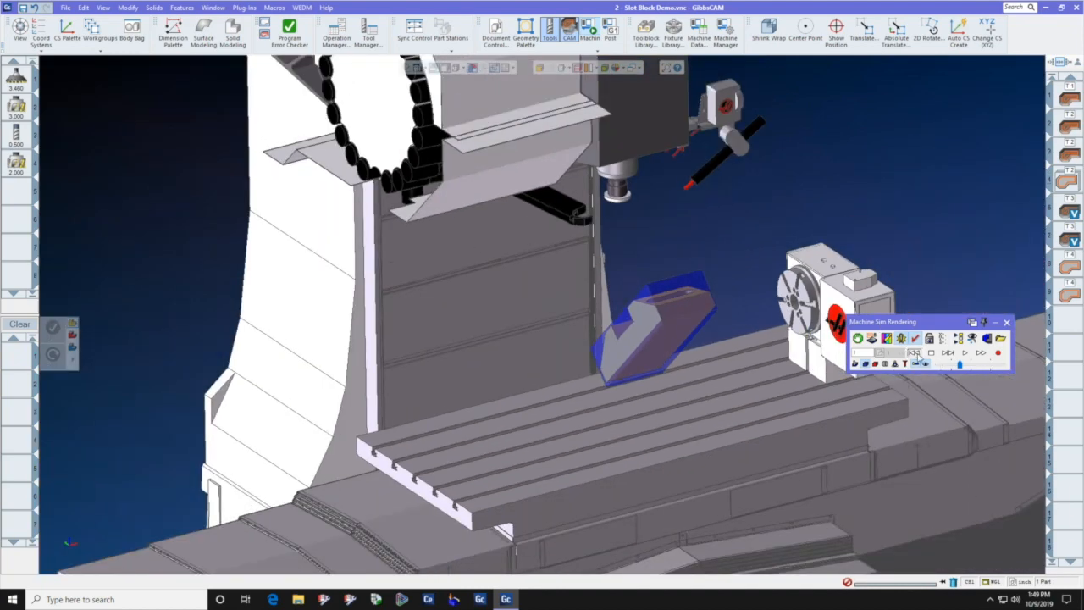
pyautogui.click(965, 353)
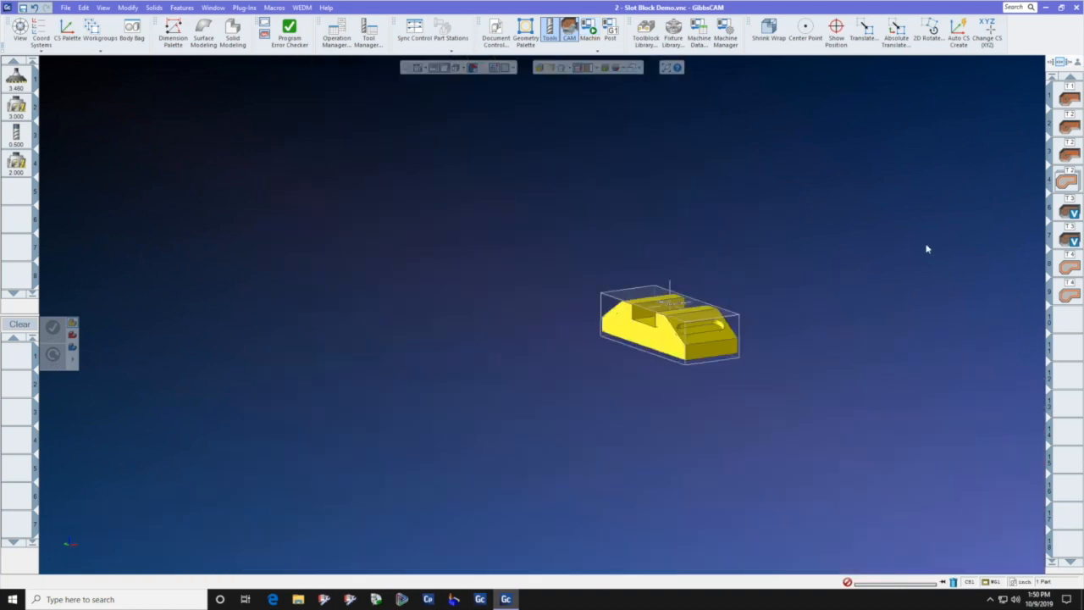
# - Create a coordinate system automatically from the slot block's angled front slot face, with its origin at the face corner
pyautogui.scroll(8, 741, 327)
pyautogui.moveTo(676, 280); pyautogui.dragTo(717, 205, button='middle')
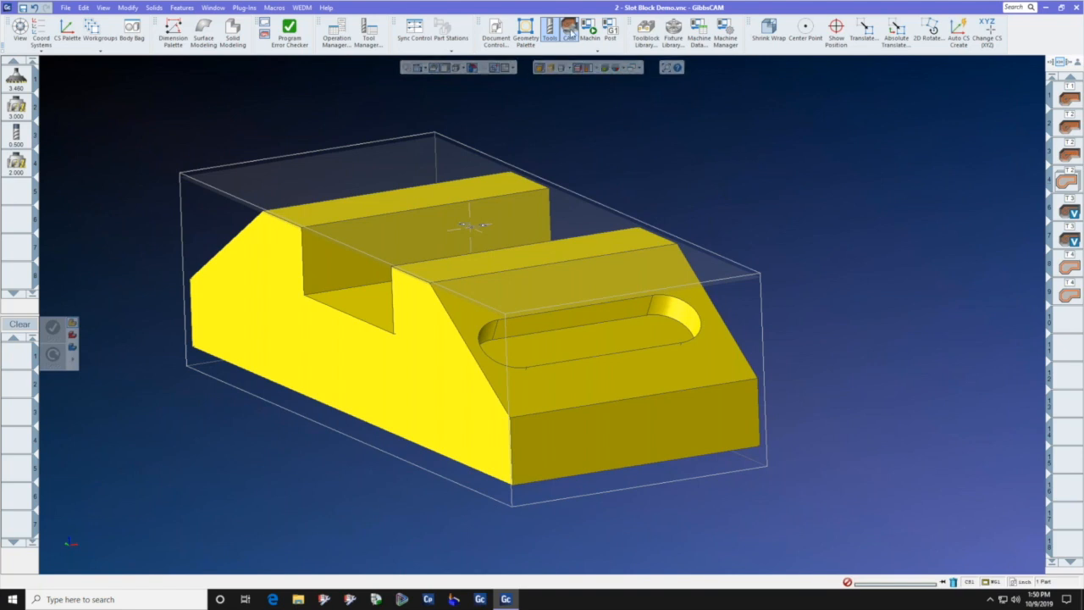
pyautogui.click(567, 31)
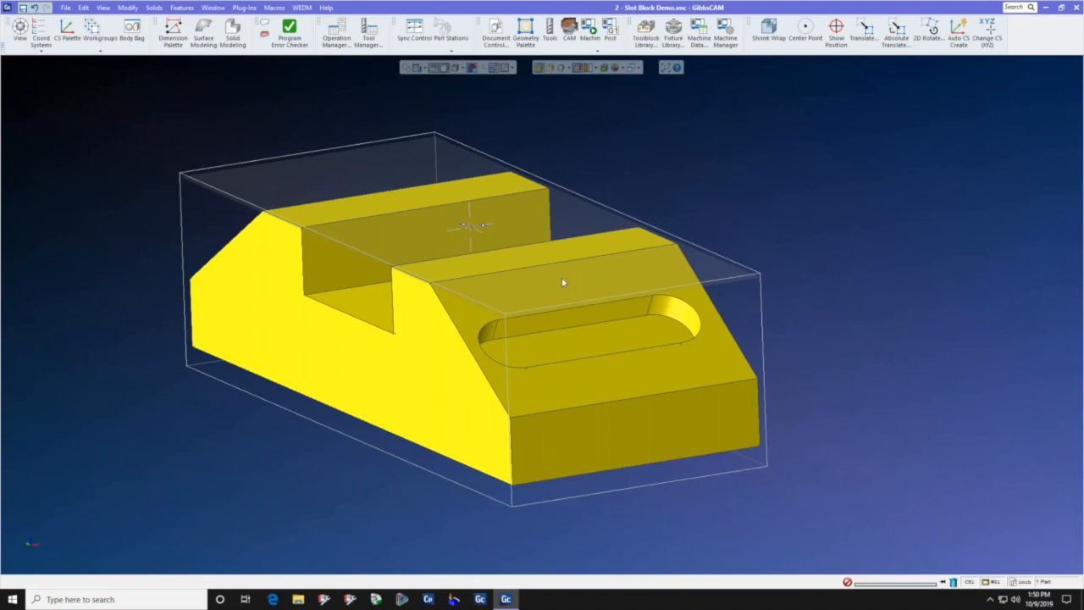
pyautogui.click(561, 282)
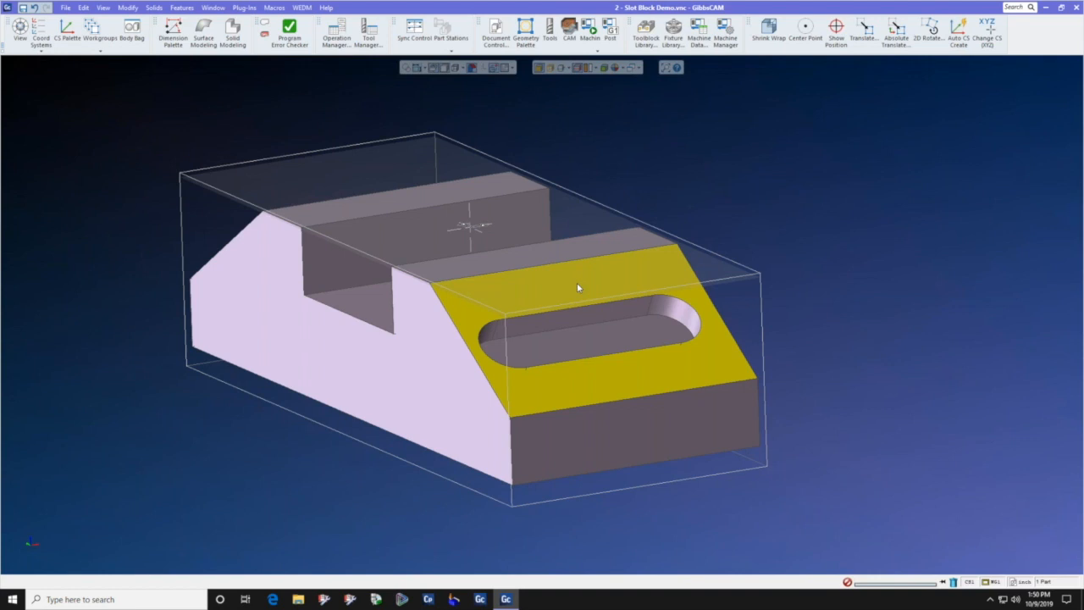
pyautogui.click(243, 8)
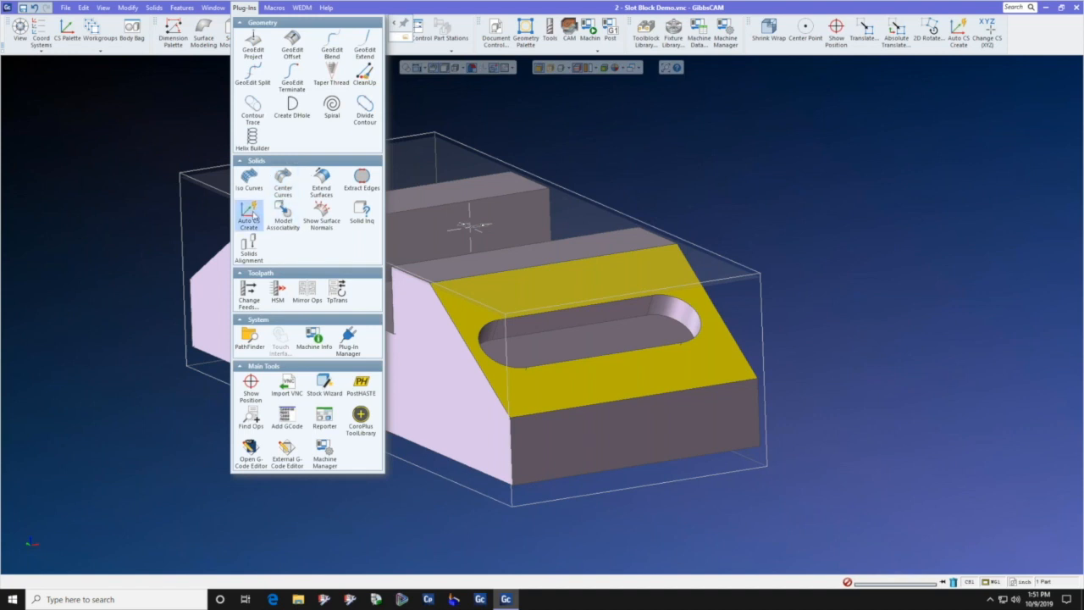
pyautogui.click(850, 157)
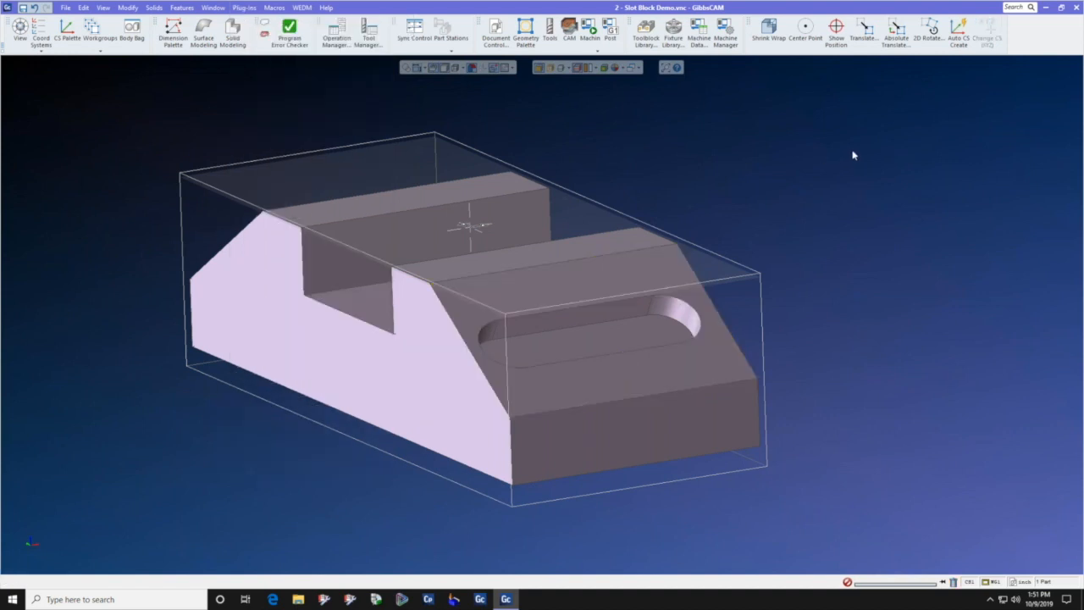
pyautogui.click(688, 271)
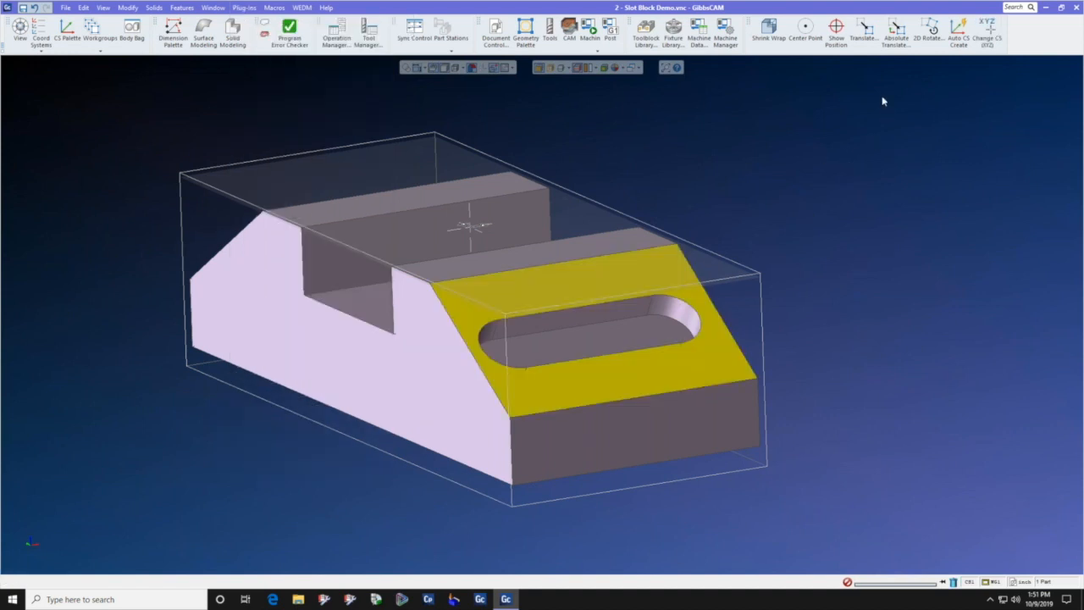
pyautogui.click(959, 31)
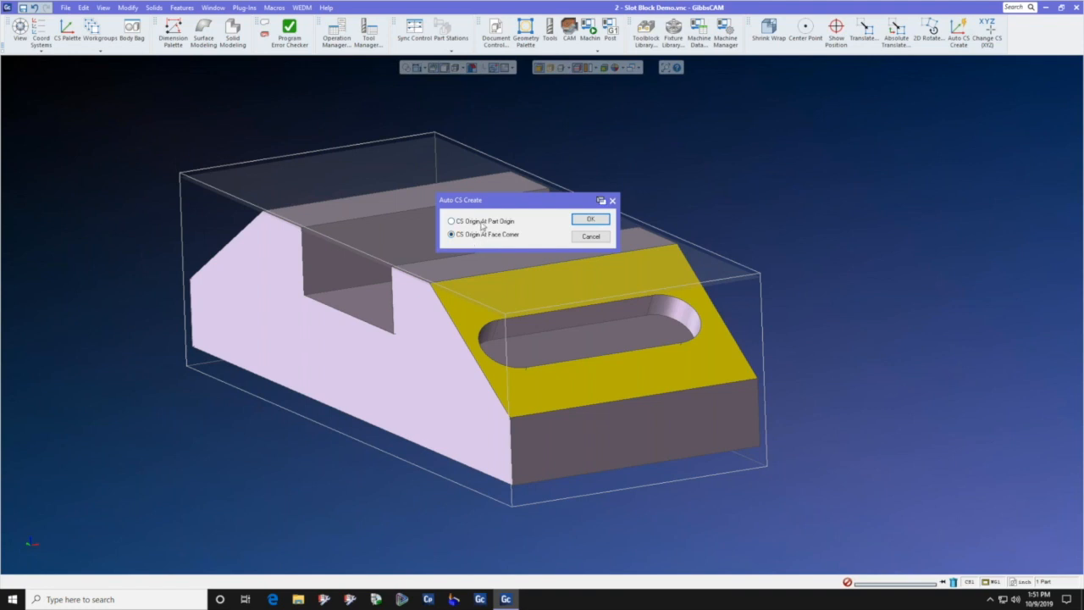
pyautogui.click(602, 220)
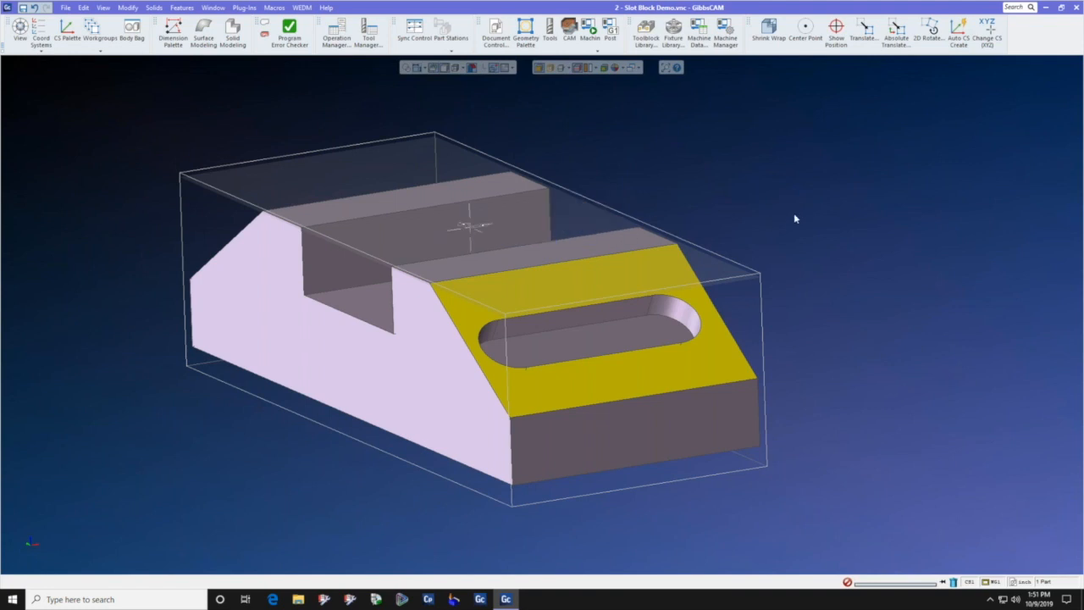
# - Make AUTO_CS4 the active coordinate system, inspect its alignment face-on and in isometric, and close the coordinate system list
pyautogui.click(37, 29)
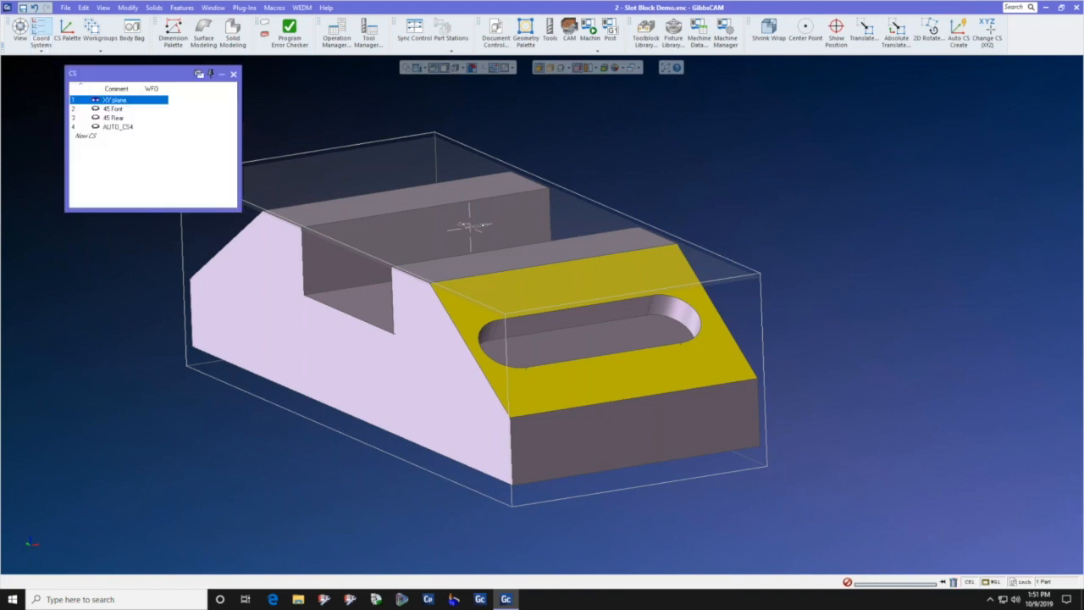
pyautogui.click(117, 126)
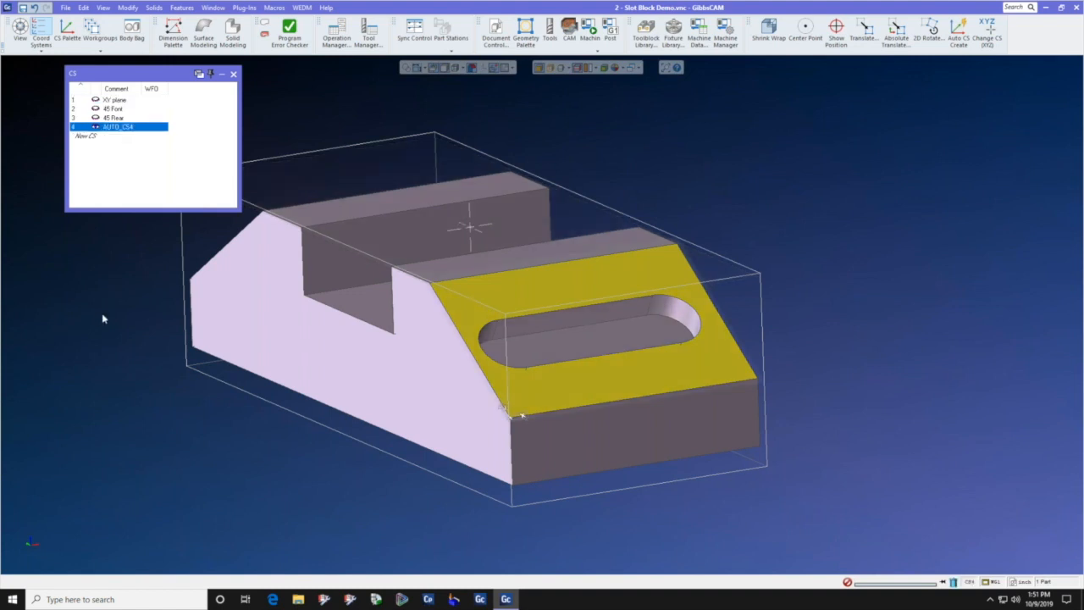
pyautogui.click(24, 527)
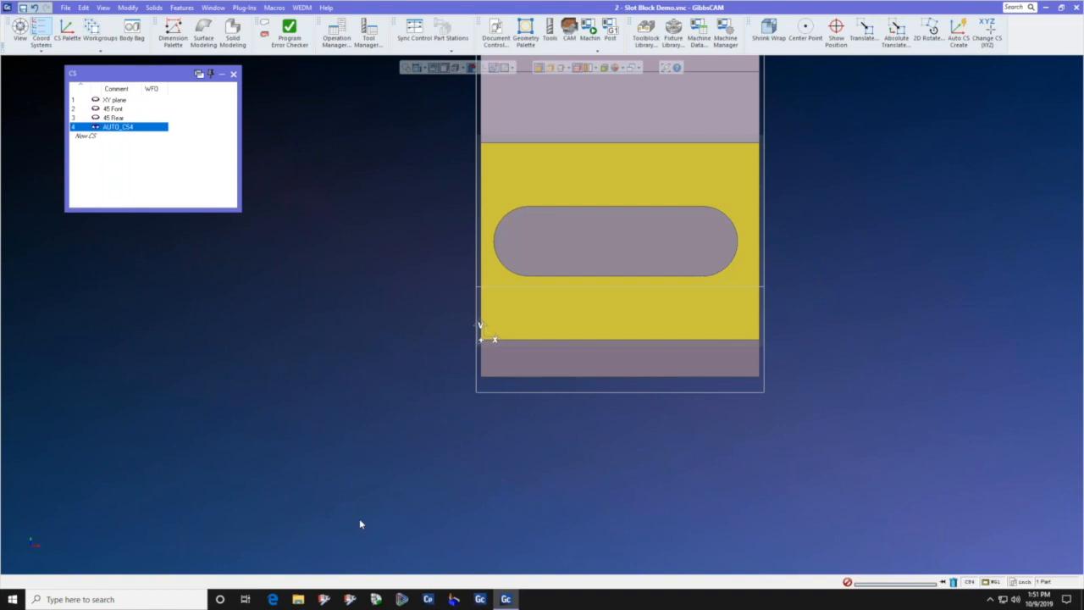
pyautogui.moveTo(36, 527)
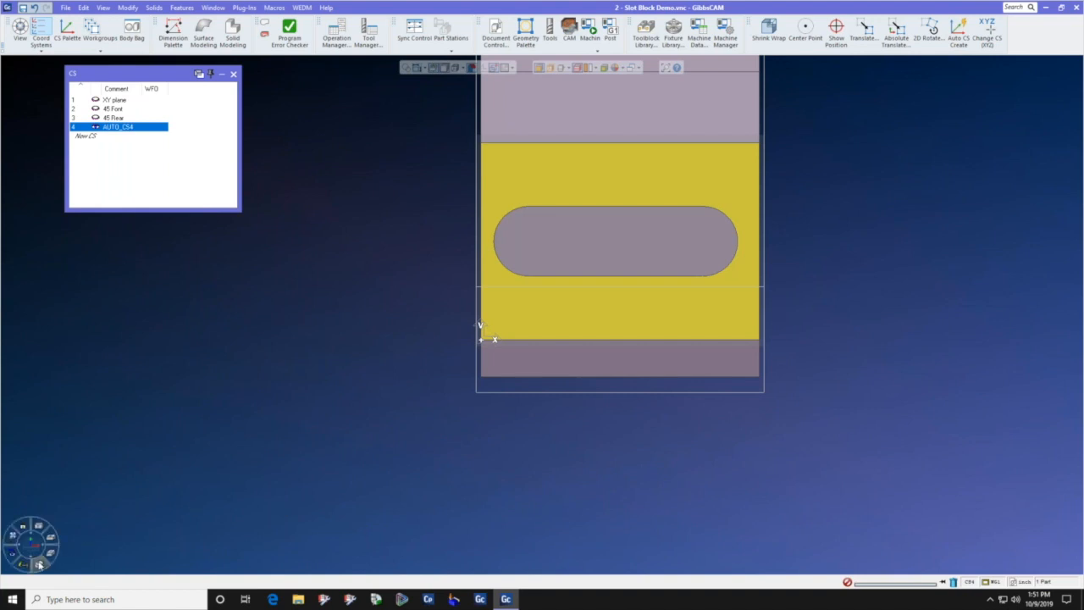
pyautogui.click(38, 564)
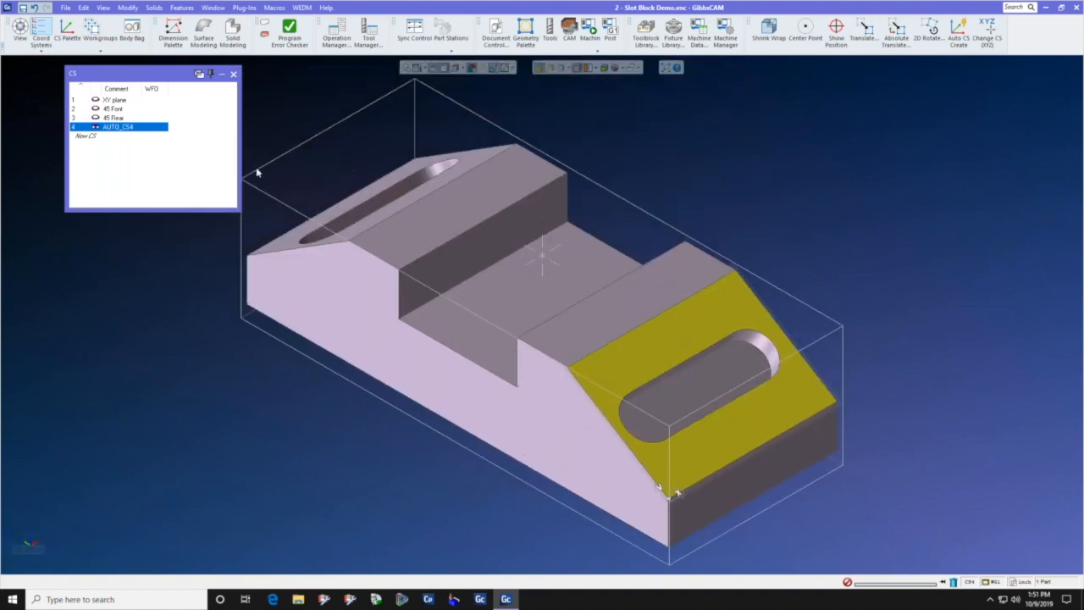
pyautogui.click(233, 74)
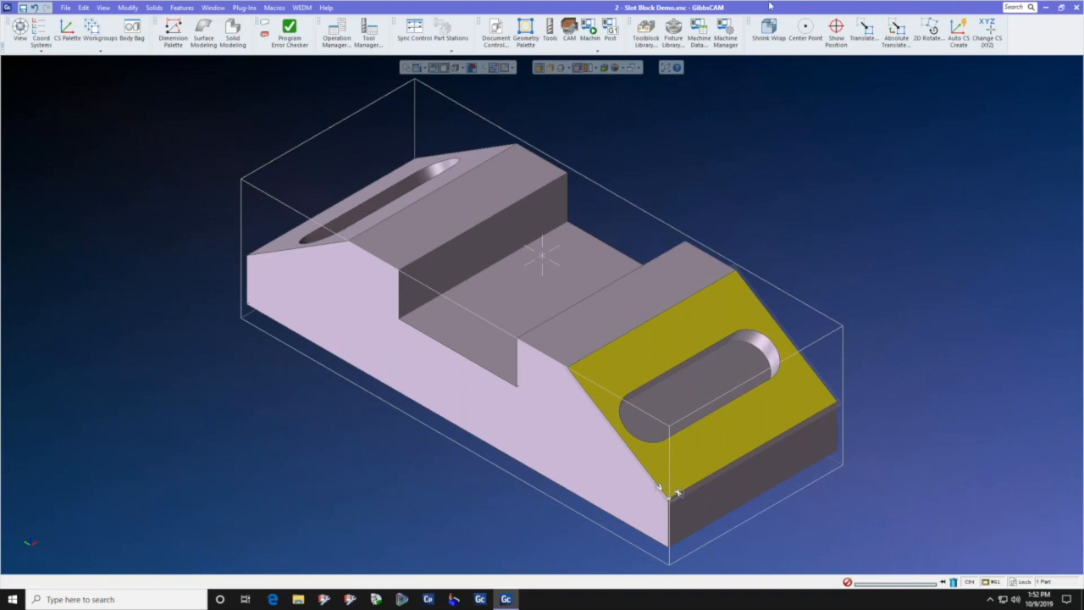
# - Use Show Position to check points on the two raised top faces and the angled front slot face
pyautogui.click(835, 33)
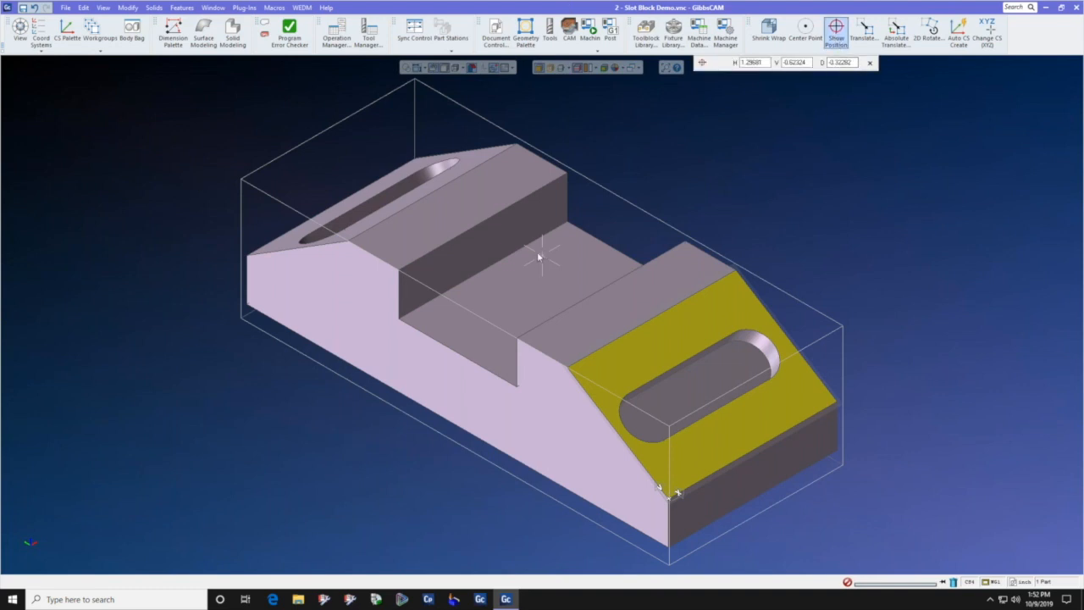
pyautogui.click(479, 199)
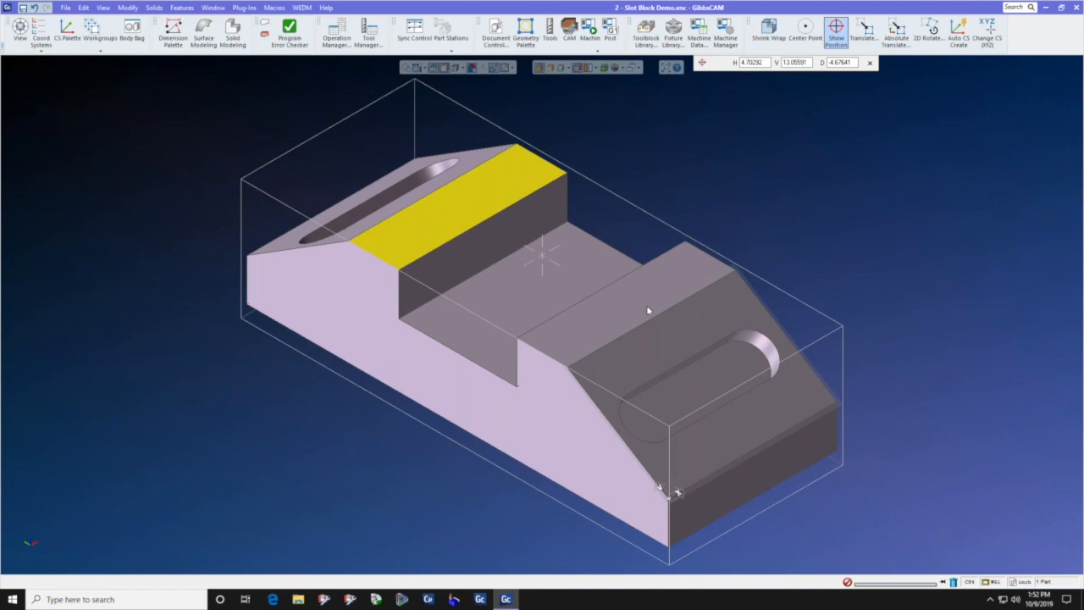
pyautogui.click(647, 307)
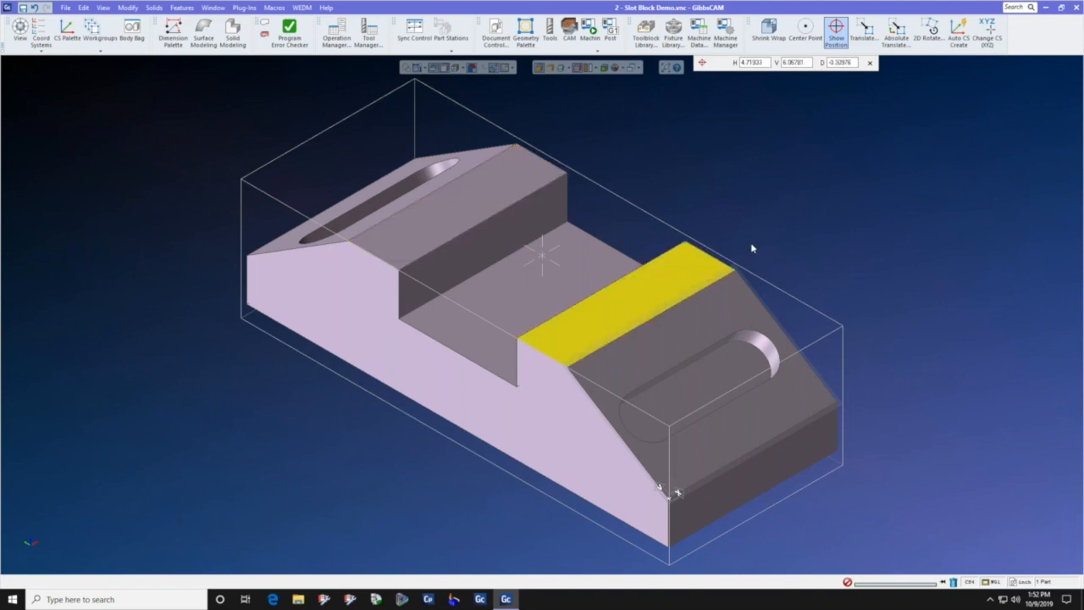
pyautogui.click(780, 405)
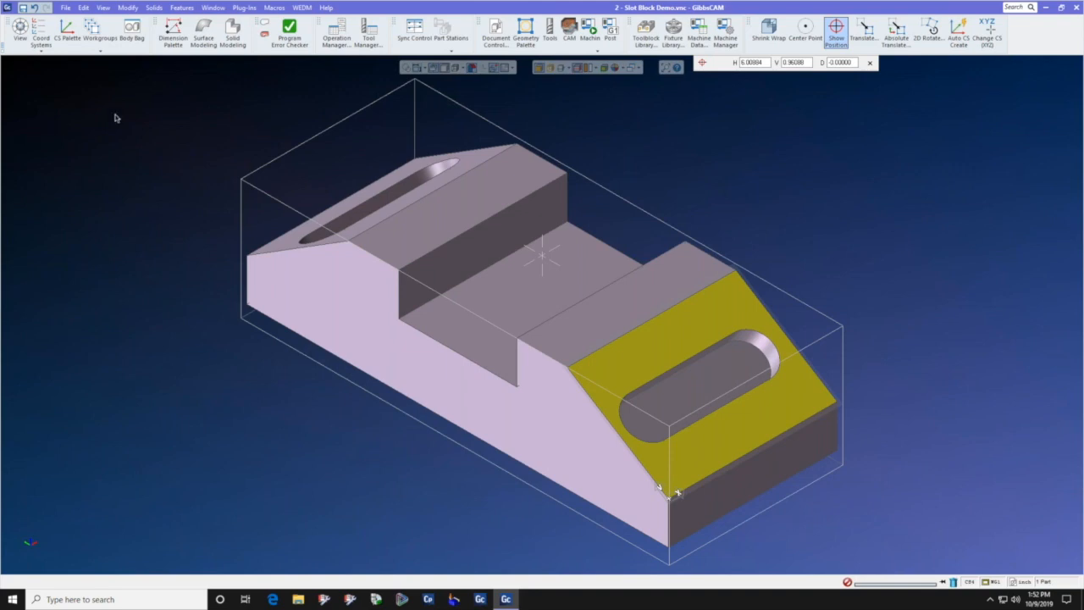
# - Open the recent part MultiBlade Impeller1 with fixture mm V11 Mazak Variaxis.vnc, discarding the changes to the slot block file
pyautogui.click(65, 8)
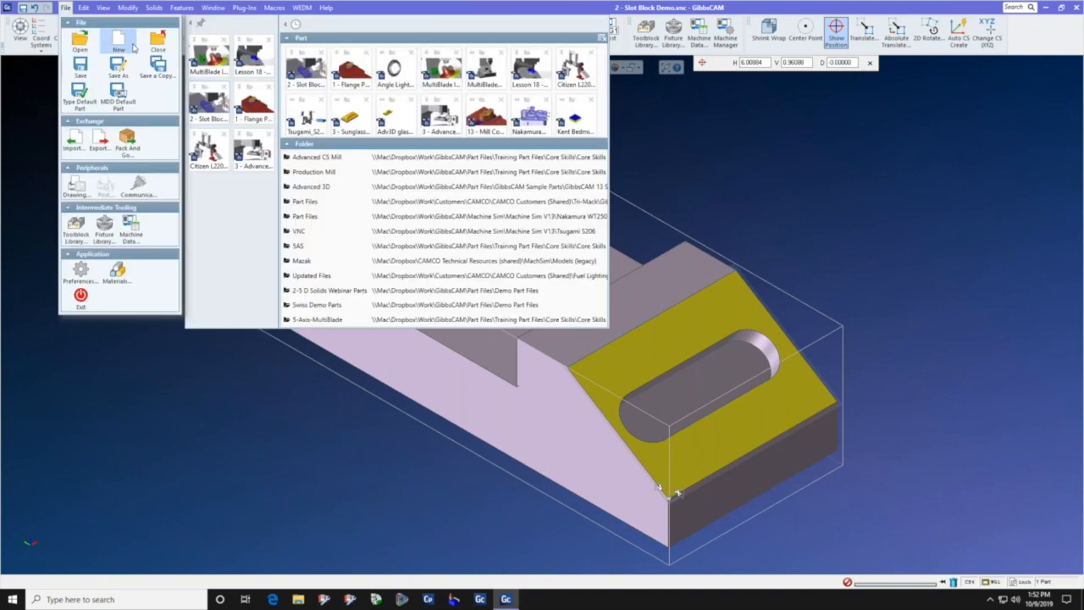
pyautogui.click(210, 56)
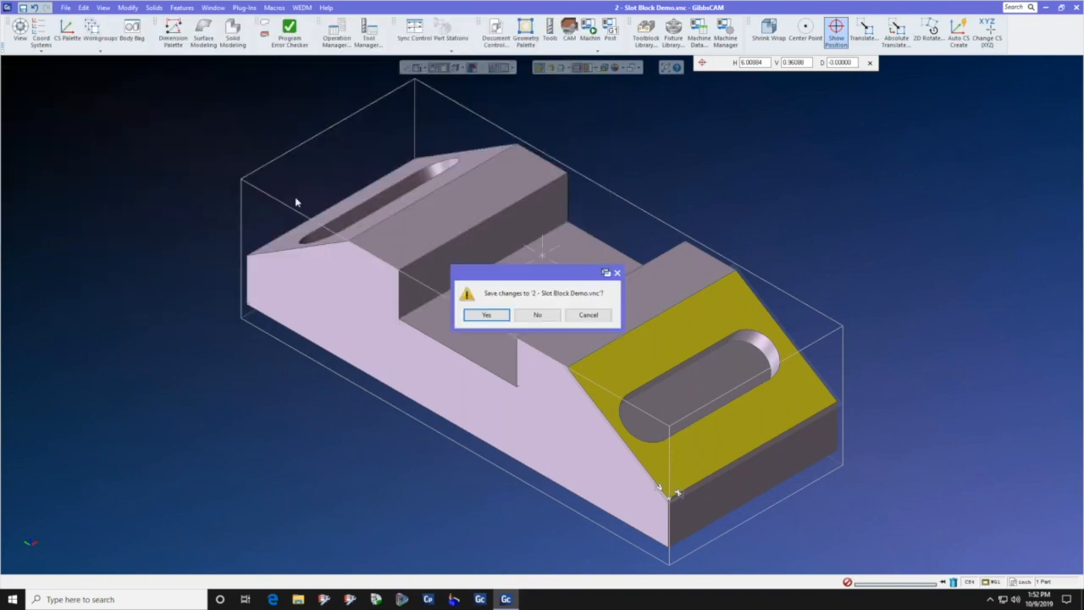
pyautogui.click(534, 314)
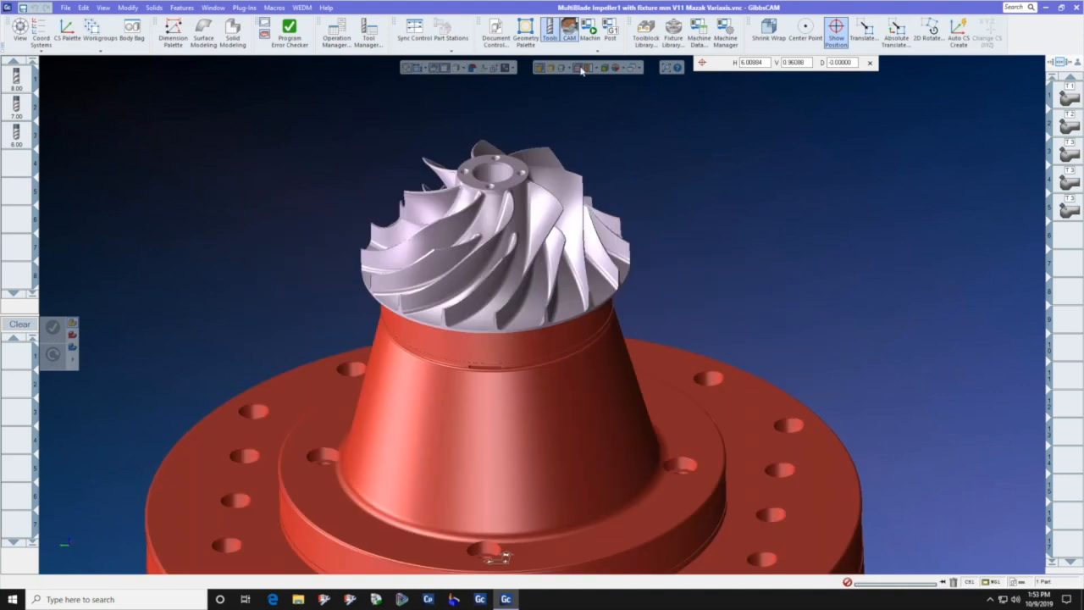
# - Select an impeller blade face and run the impeller's 5-axis machining in the machine simulation
pyautogui.click(569, 200)
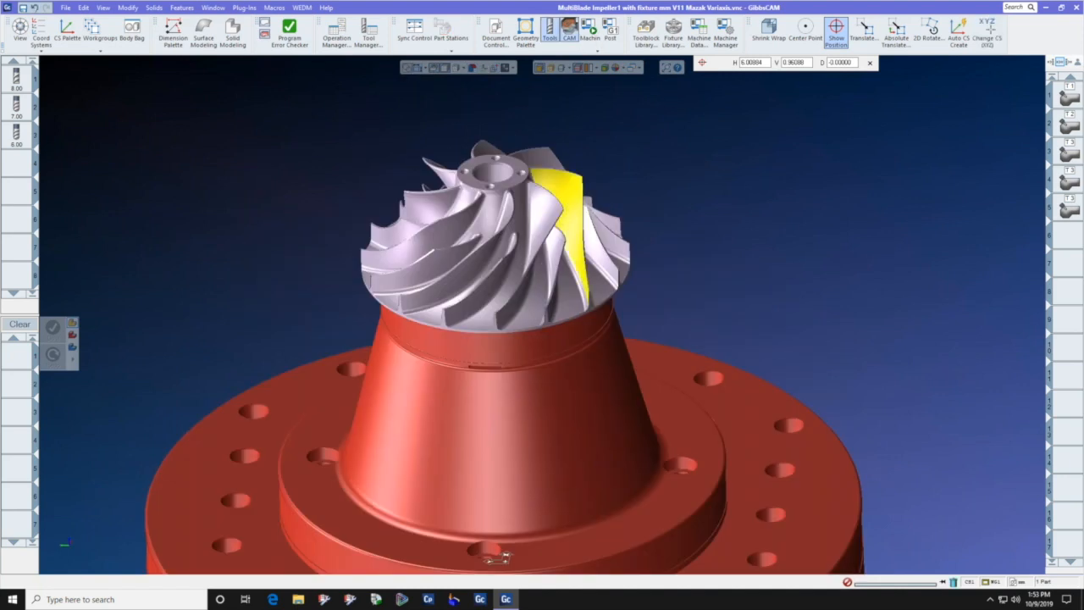
pyautogui.click(590, 32)
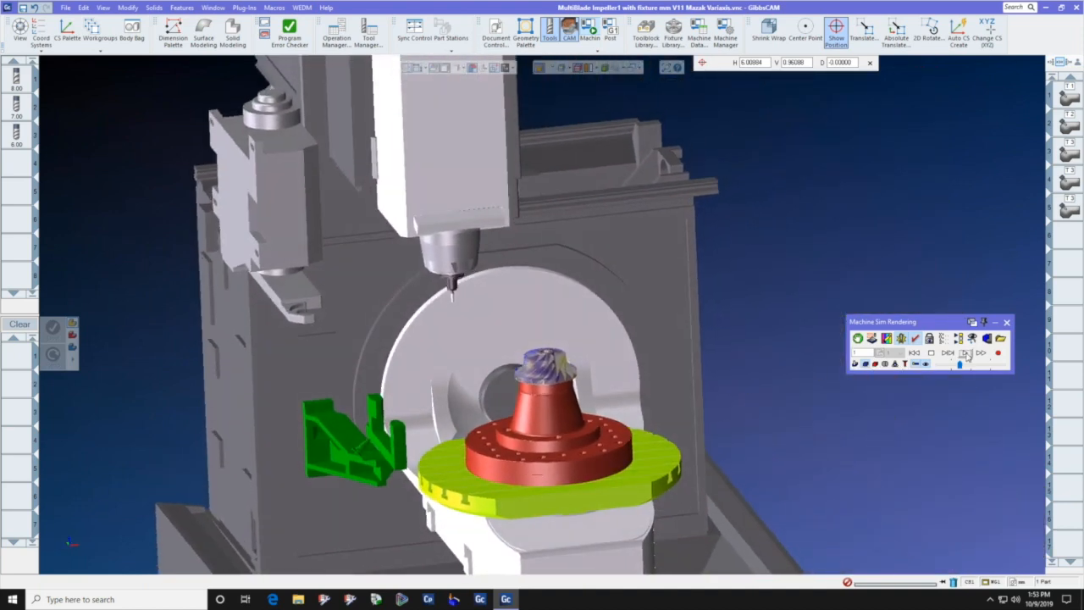
pyautogui.click(965, 352)
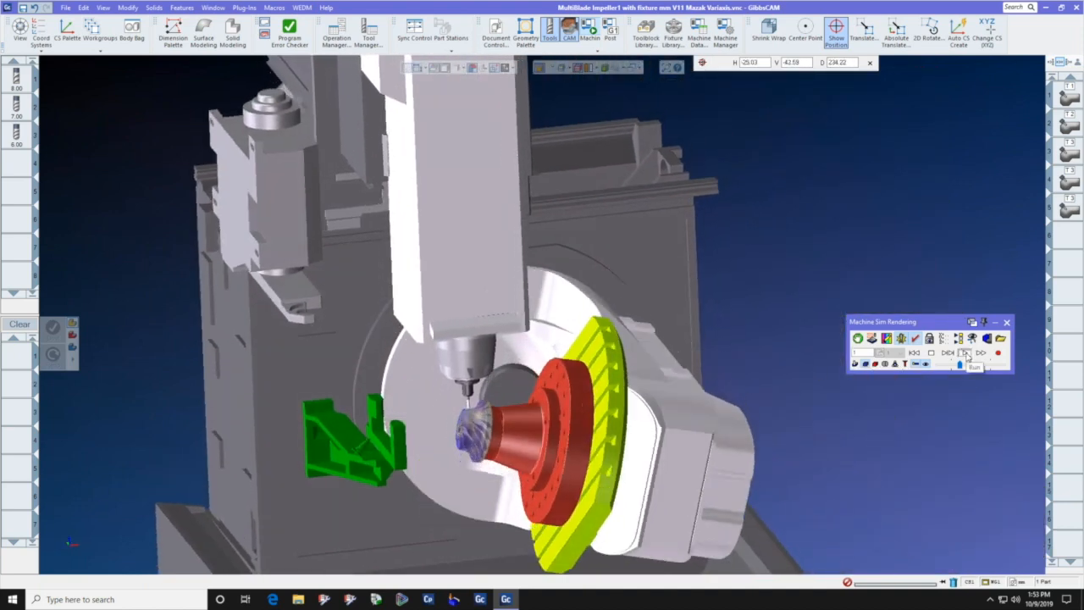